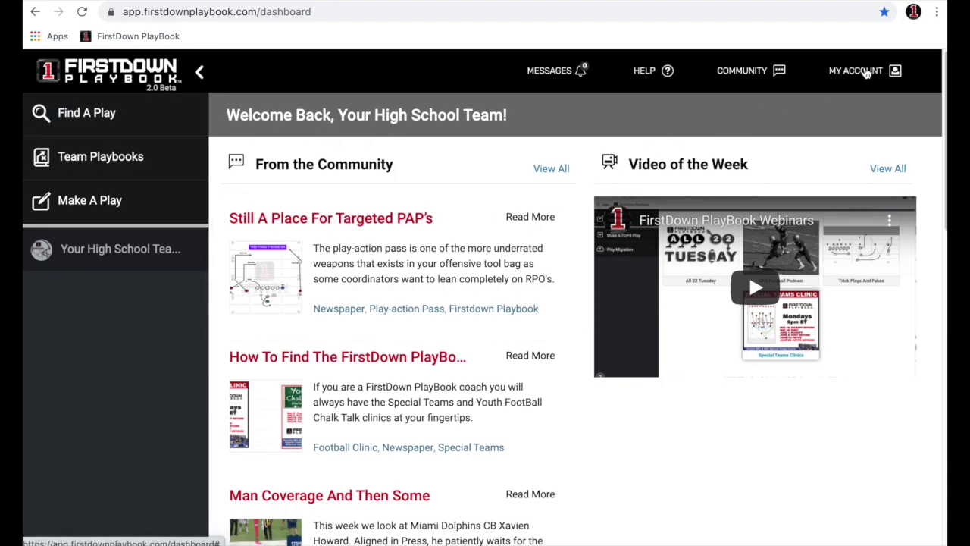
Open the high school team's membership settings from the account settings
left_click(866, 72)
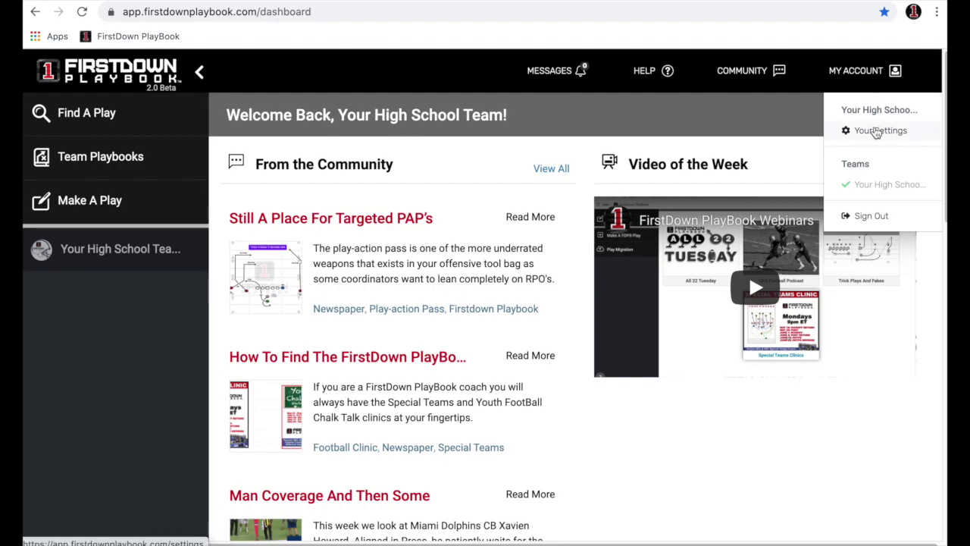
left_click(875, 130)
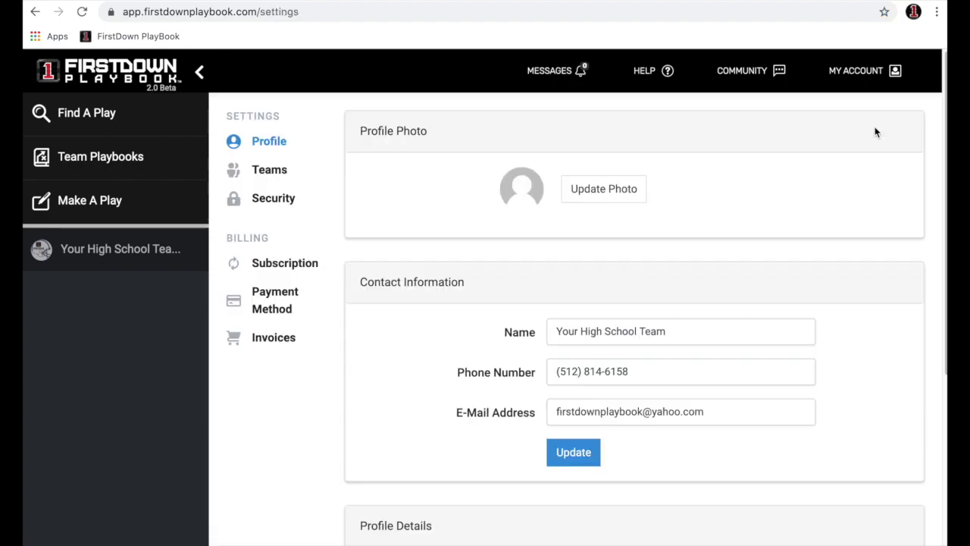
left_click(273, 176)
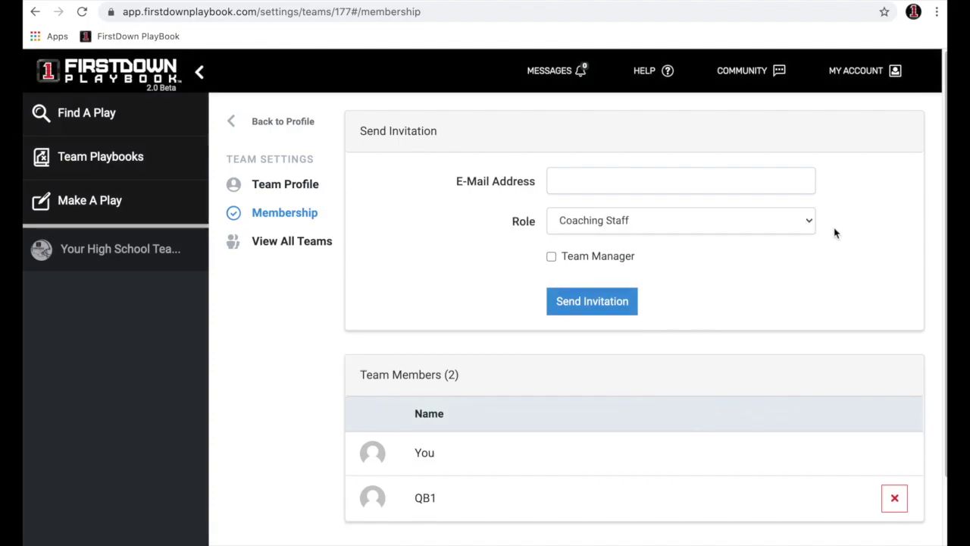
Review the team members and the role options offered for a team invitation
scroll(834, 233, "down", 1)
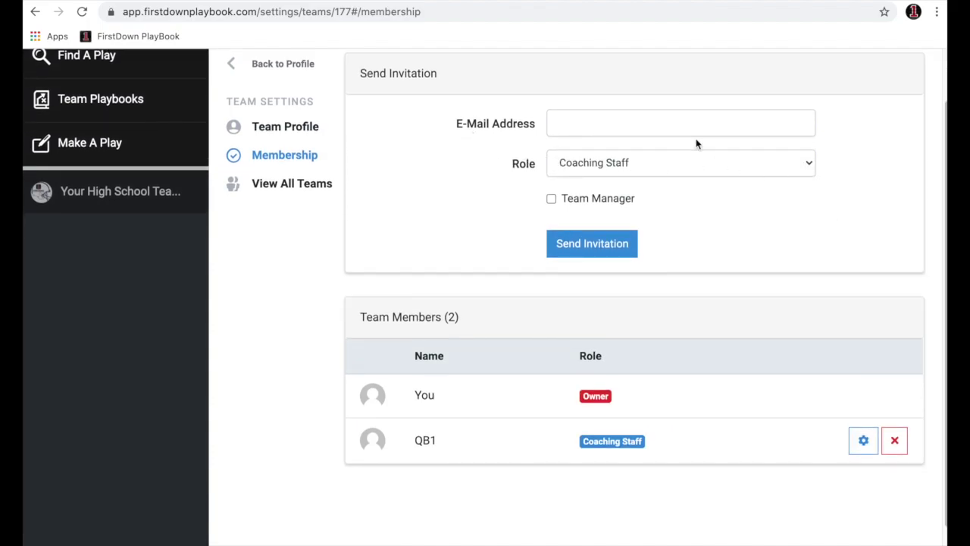
left_click(628, 162)
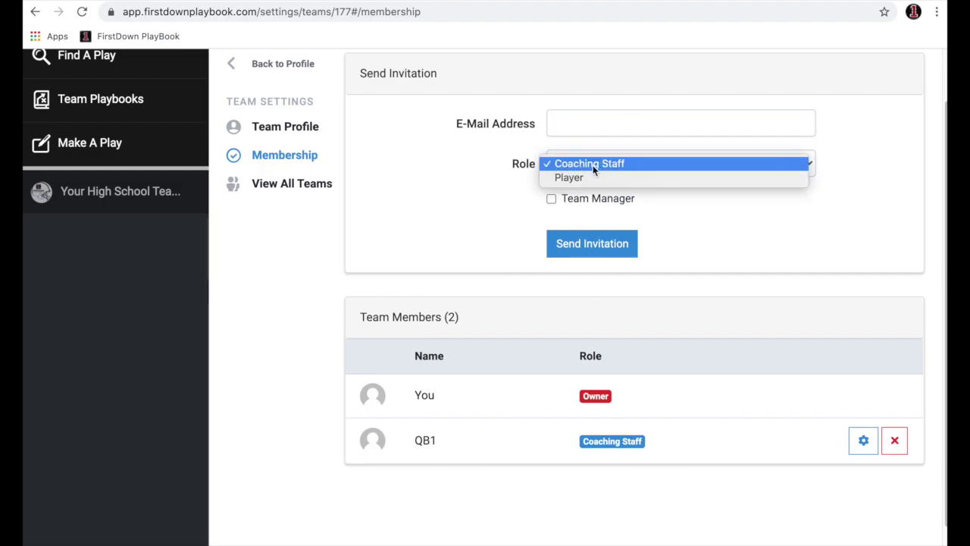
left_click(732, 221)
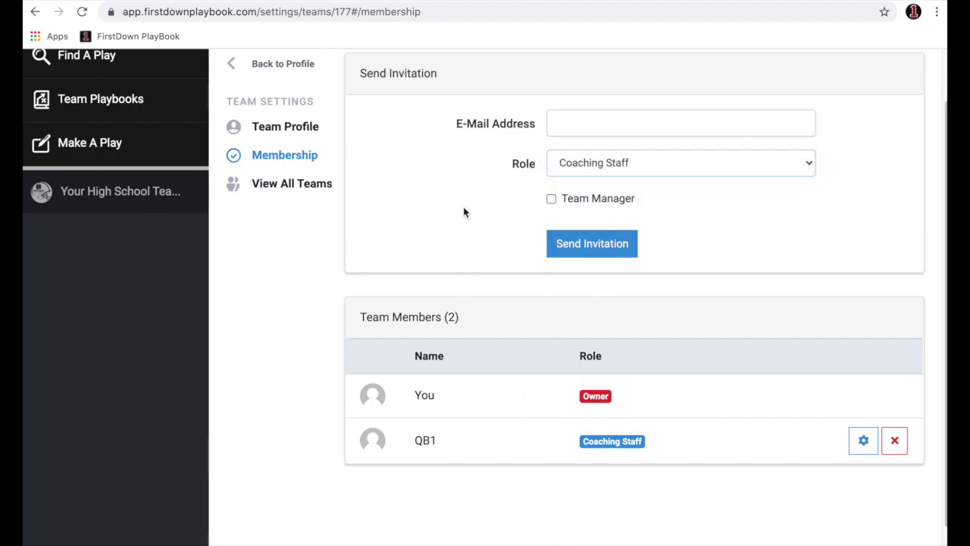
Open the team profile and review its photo, name, background field and team permissions settings
scroll(463, 212, "up", 2)
left_click(271, 189)
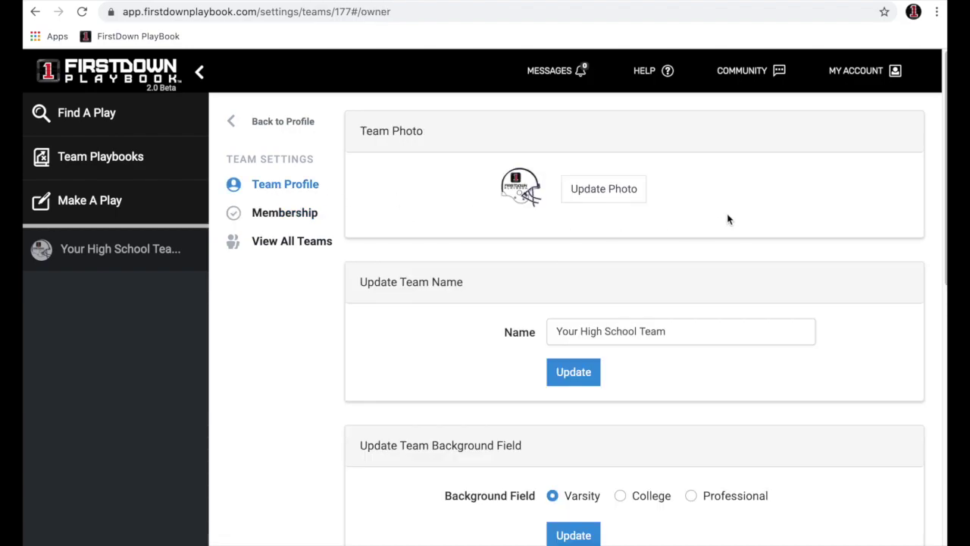
scroll(729, 218, "down", 1)
scroll(585, 265, "down", 1)
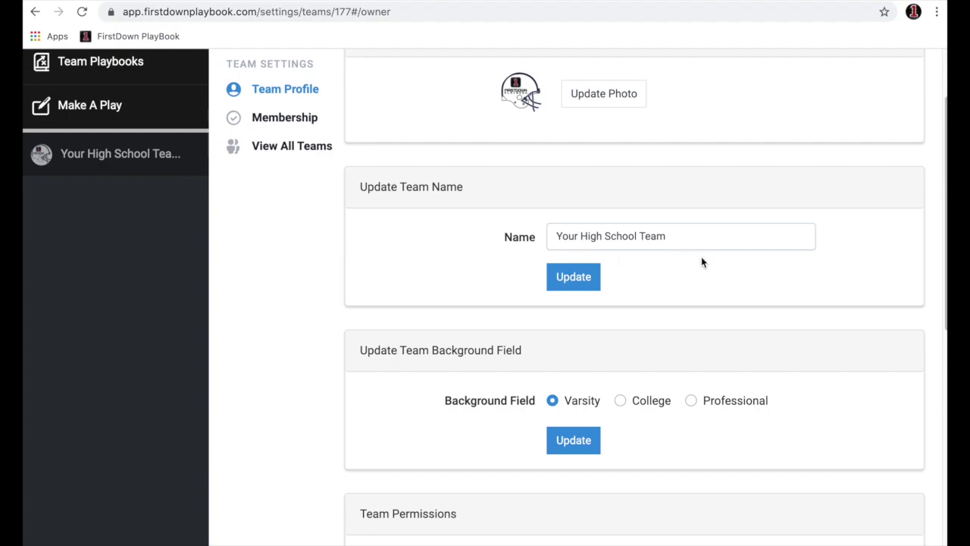
scroll(701, 261, "down", 3)
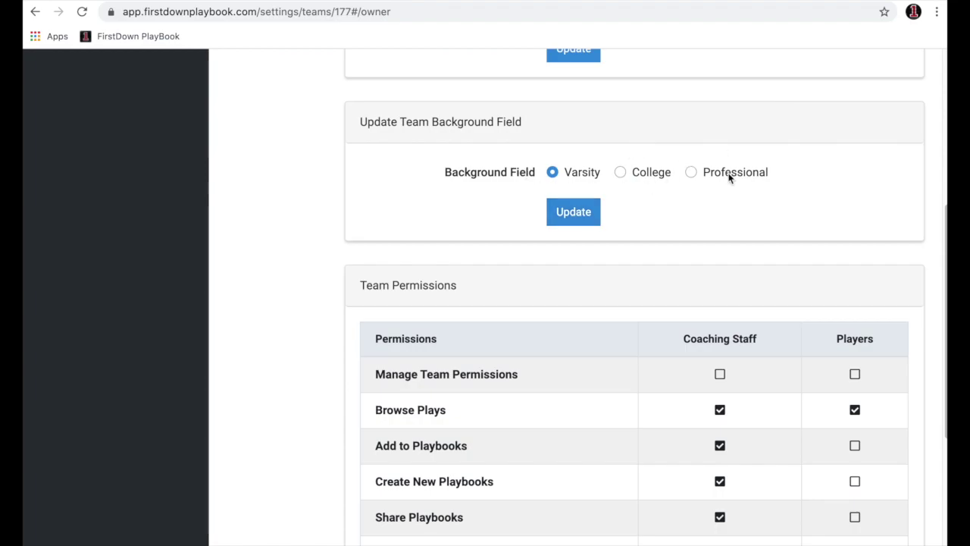
scroll(761, 186, "down", 2)
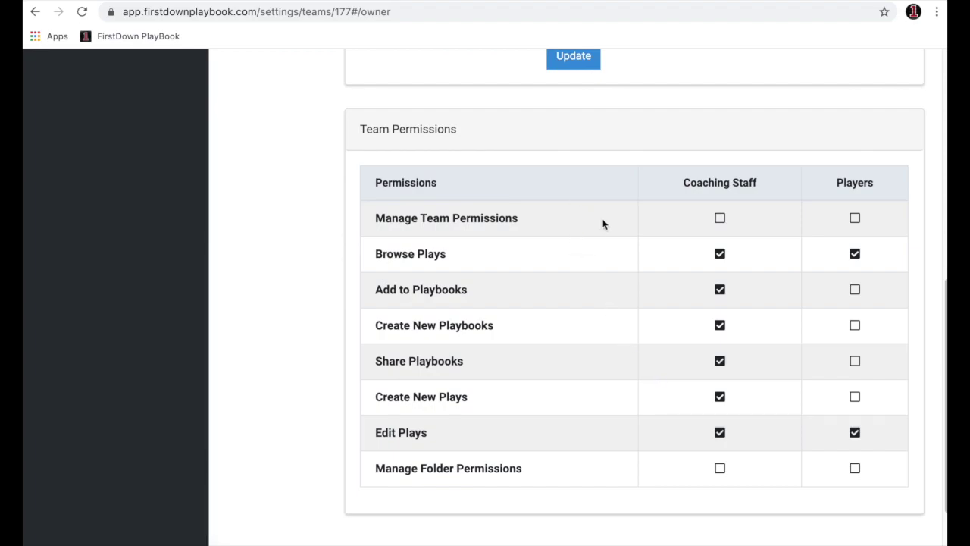
scroll(608, 213, "up", 6)
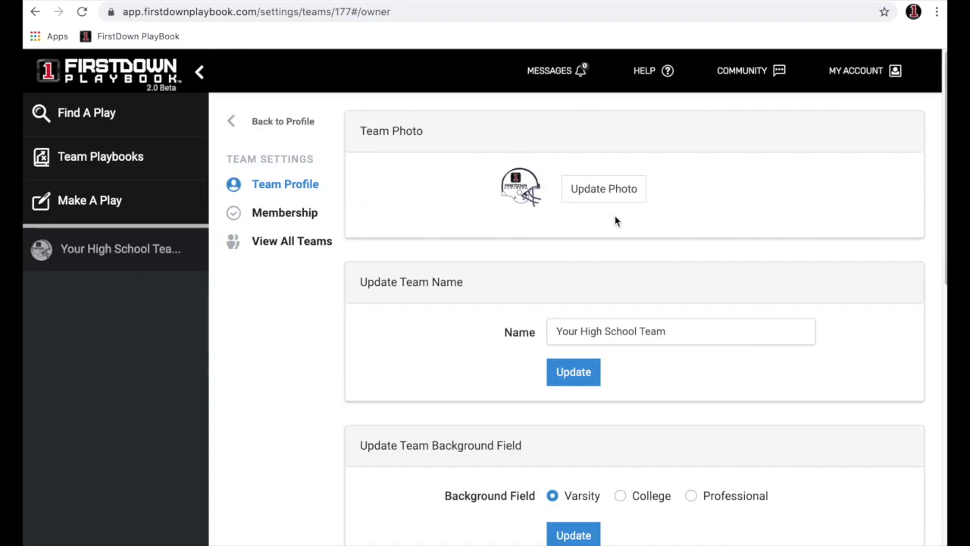
Leave the team settings for Find A Play and look over the FDPB play categories
left_click(102, 70)
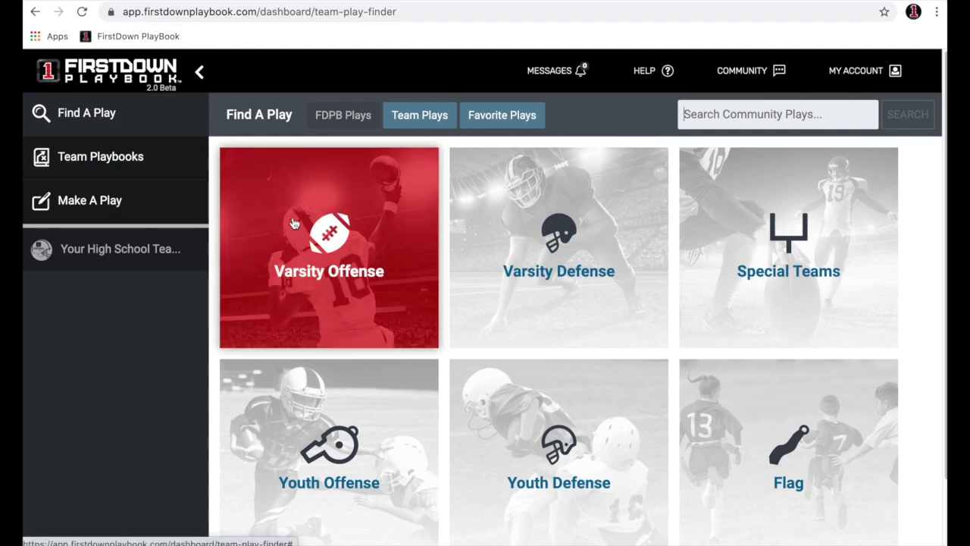
scroll(749, 261, "down", 1)
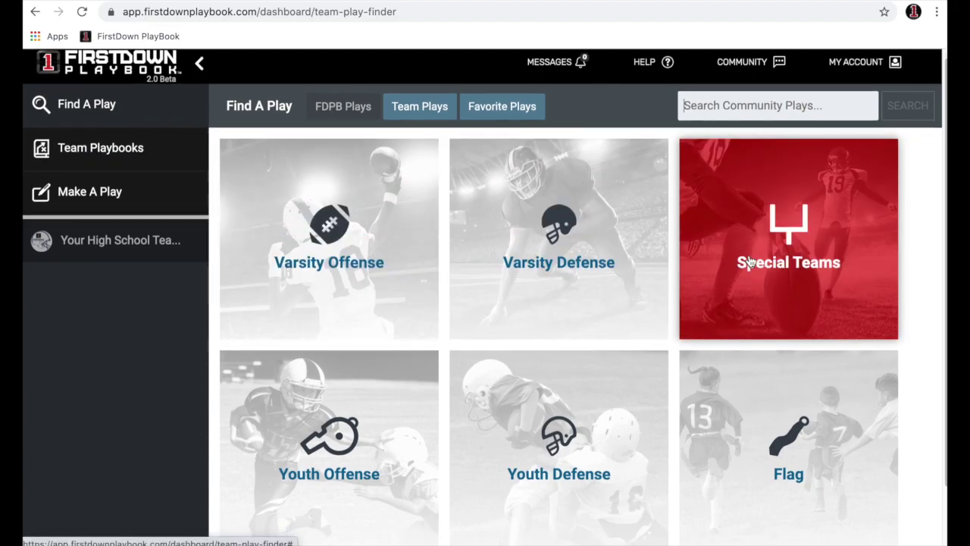
scroll(748, 262, "down", 2)
scroll(747, 264, "up", 3)
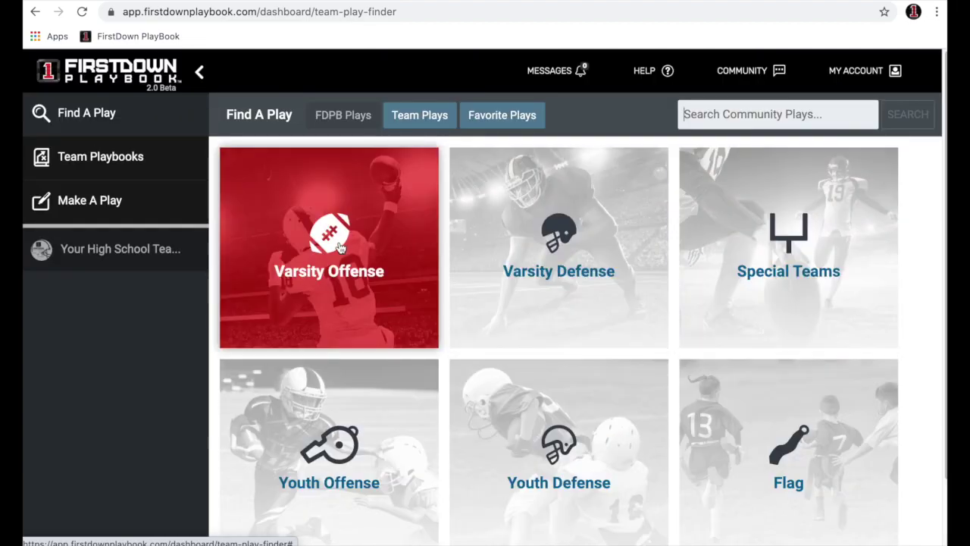
scroll(784, 250, "down", 1)
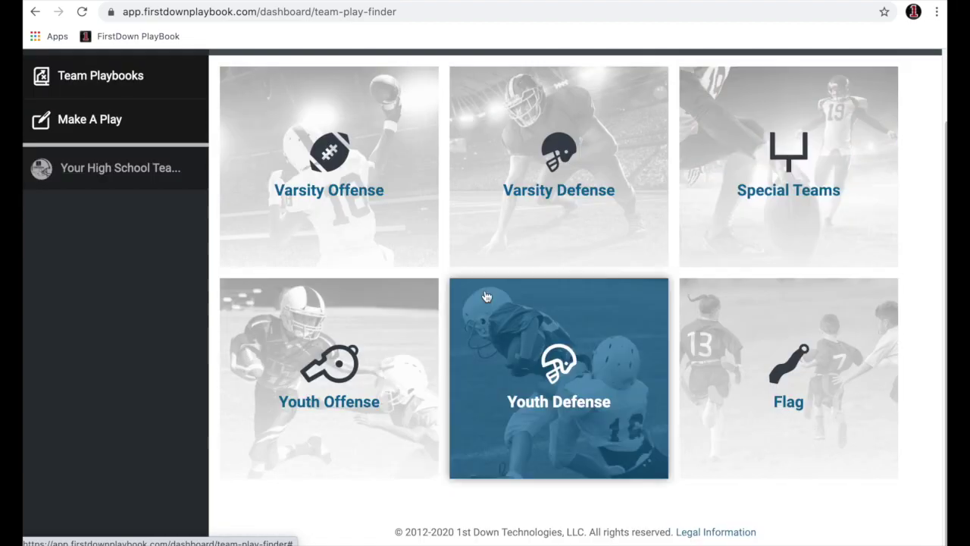
scroll(686, 403, "up", 1)
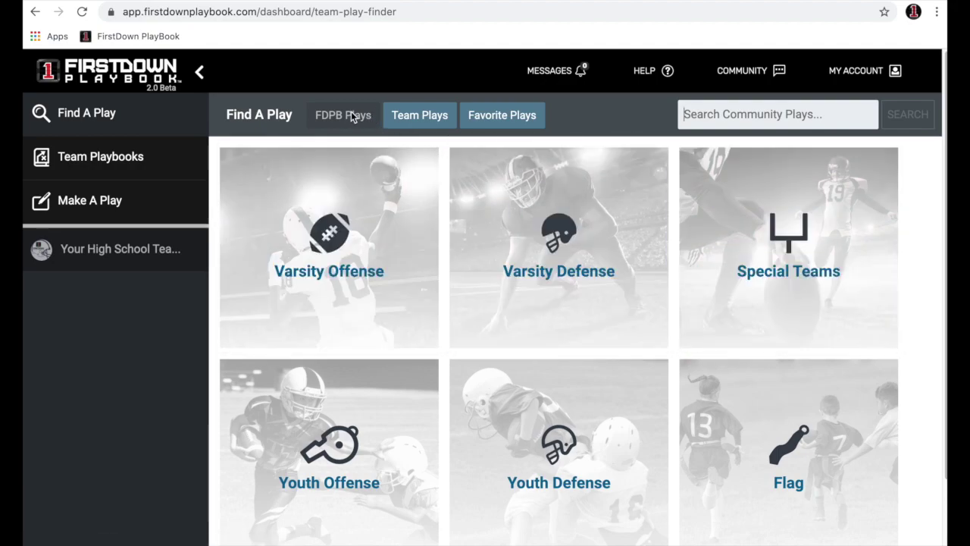
Browse the team's own plays in Find A Play, and check the favorite plays
left_click(426, 120)
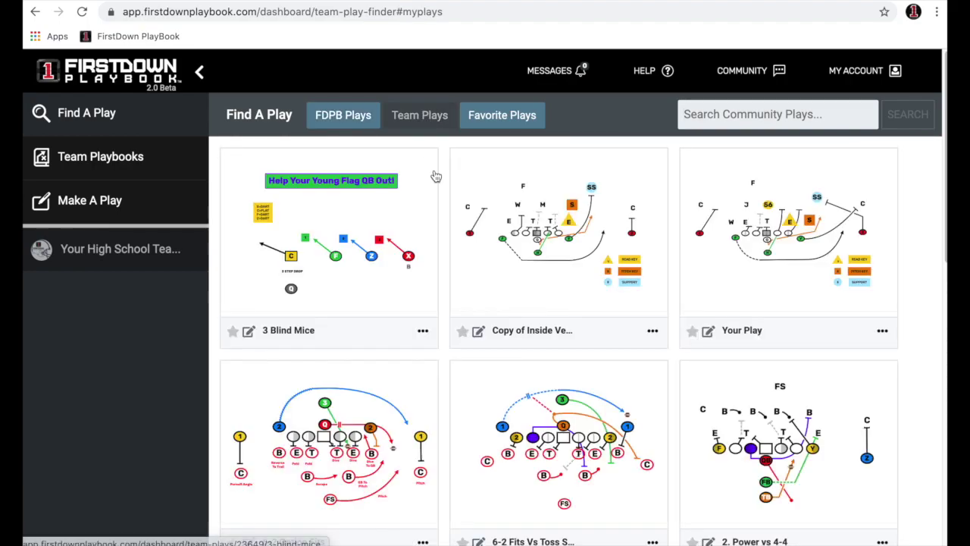
scroll(660, 405, "down", 1)
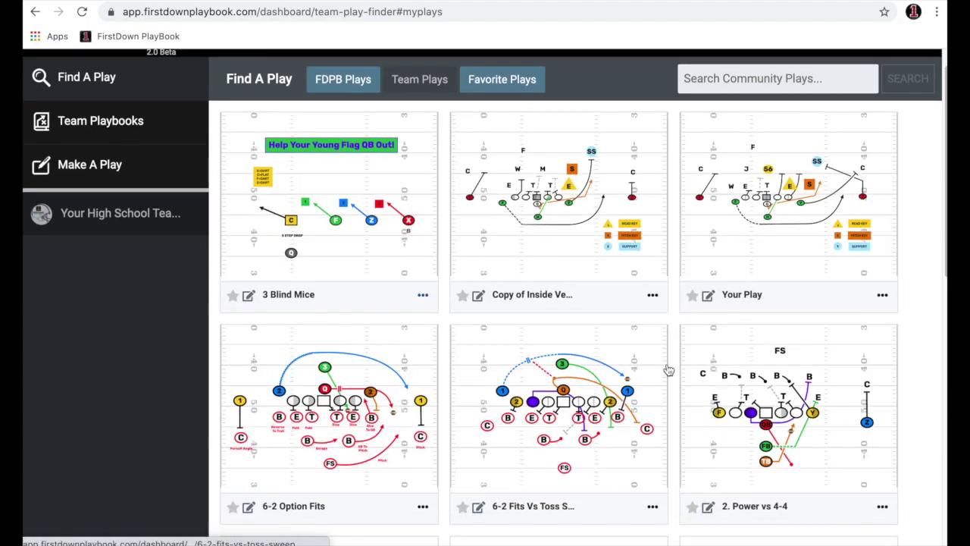
scroll(669, 370, "down", 2)
scroll(528, 267, "up", 2)
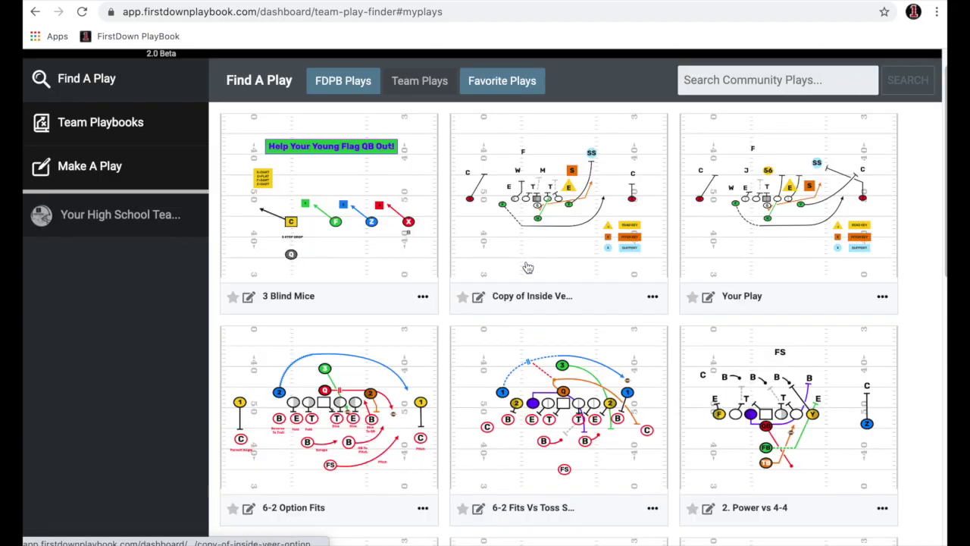
scroll(527, 266, "up", 1)
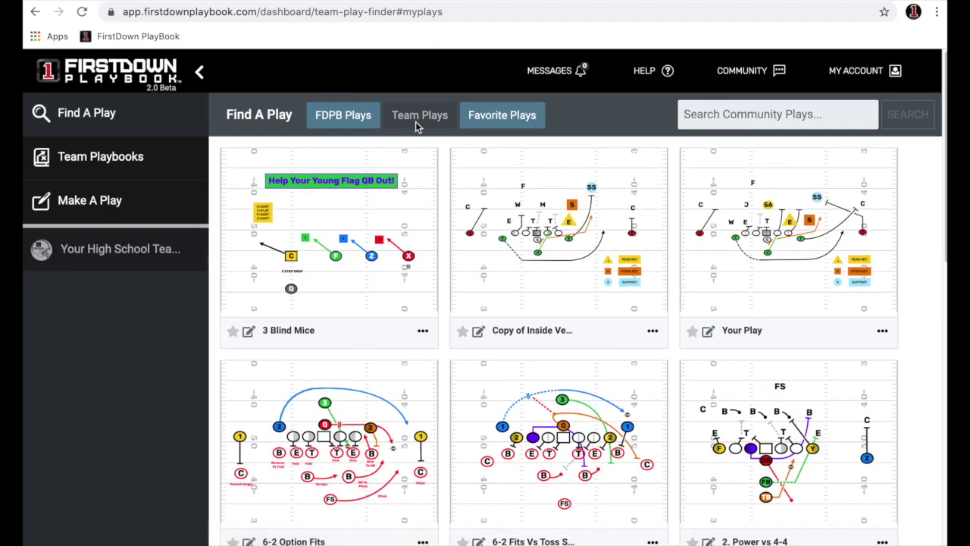
left_click(492, 118)
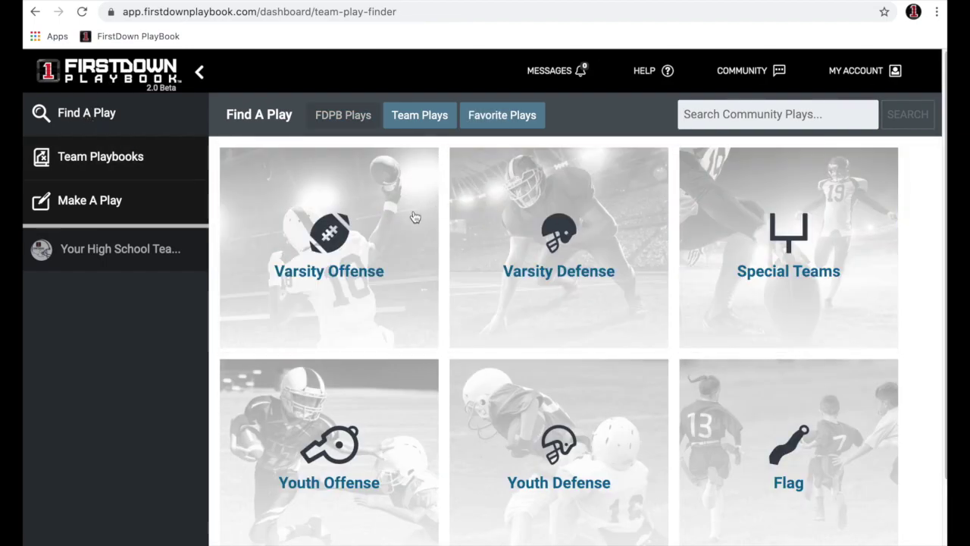
Open the Varsity Offense category of the FDPB plays and look through all its subcategories
left_click(316, 243)
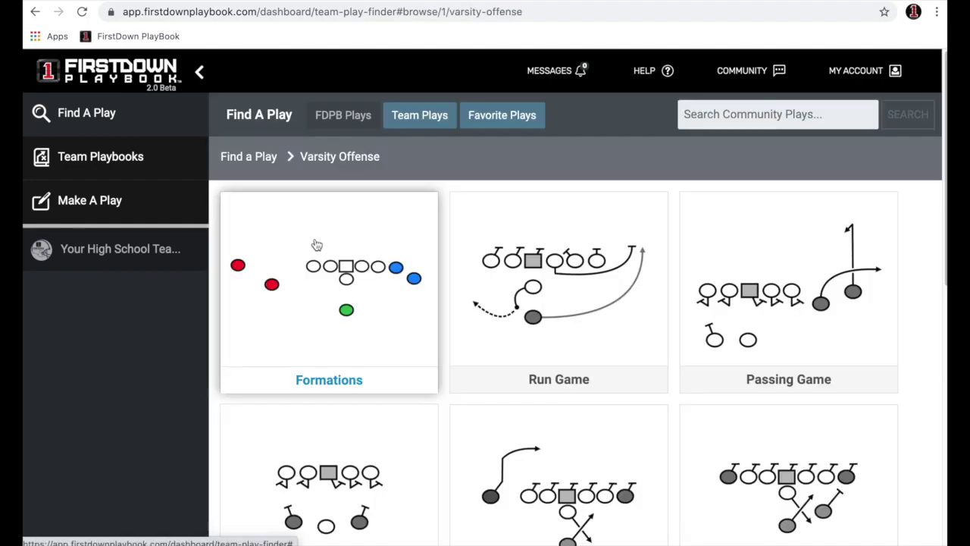
scroll(317, 244, "down", 1)
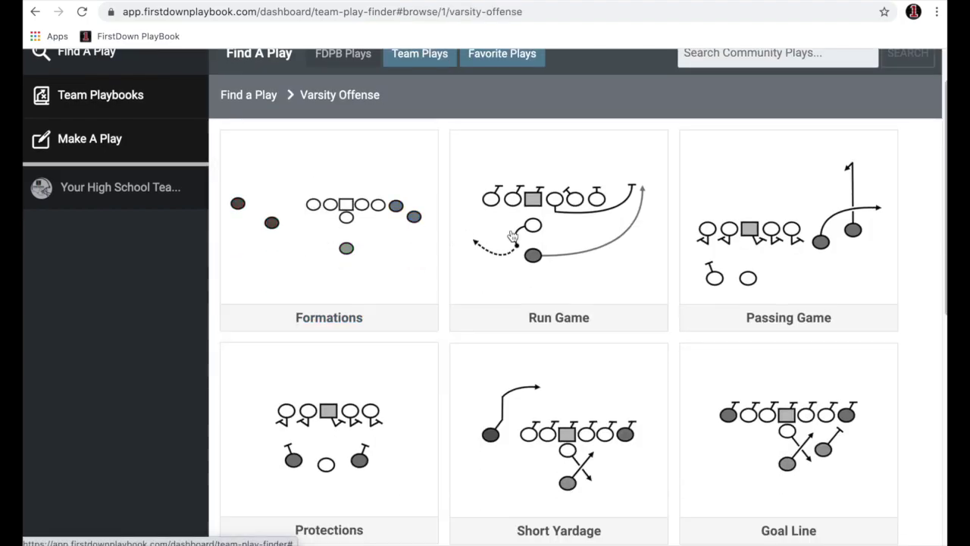
scroll(750, 267, "down", 1)
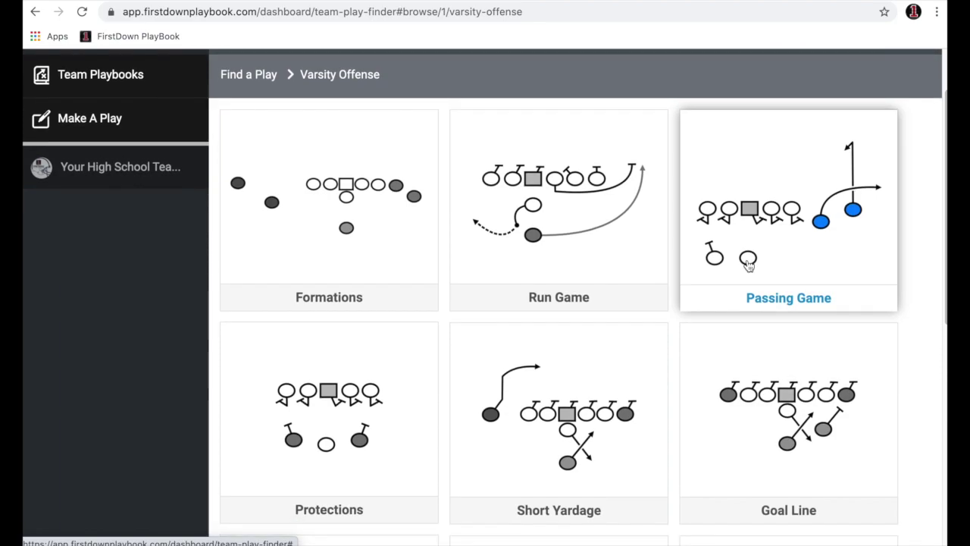
scroll(439, 219, "down", 1)
scroll(426, 223, "down", 1)
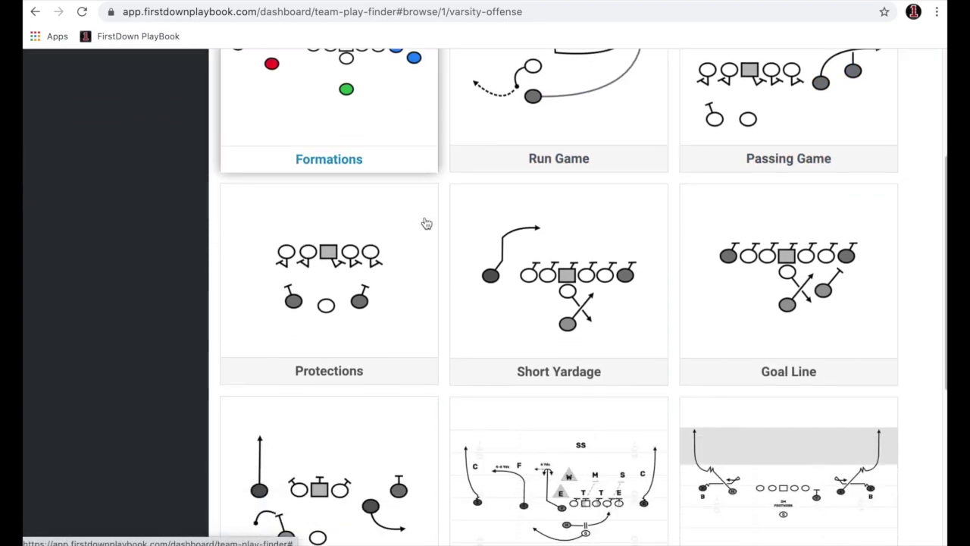
scroll(427, 223, "down", 2)
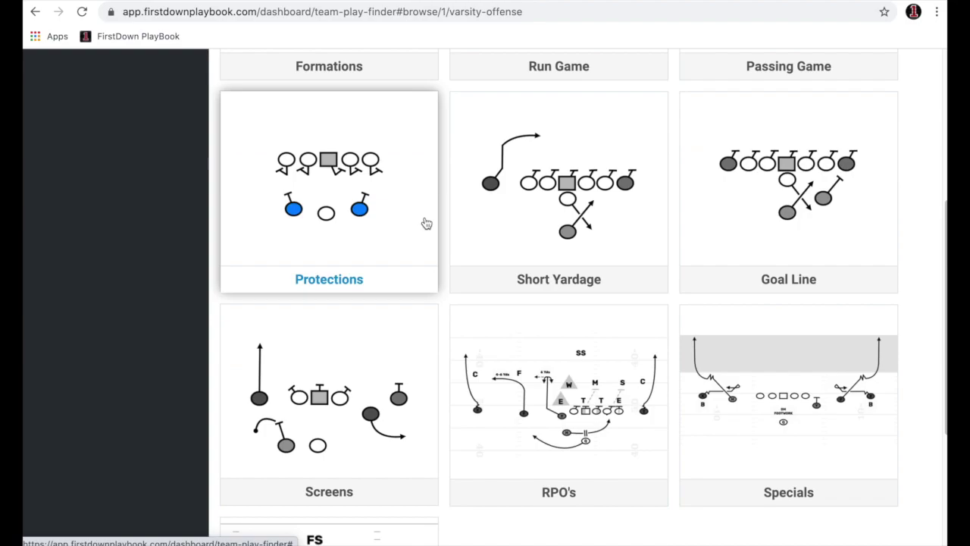
scroll(426, 223, "down", 2)
scroll(425, 223, "up", 7)
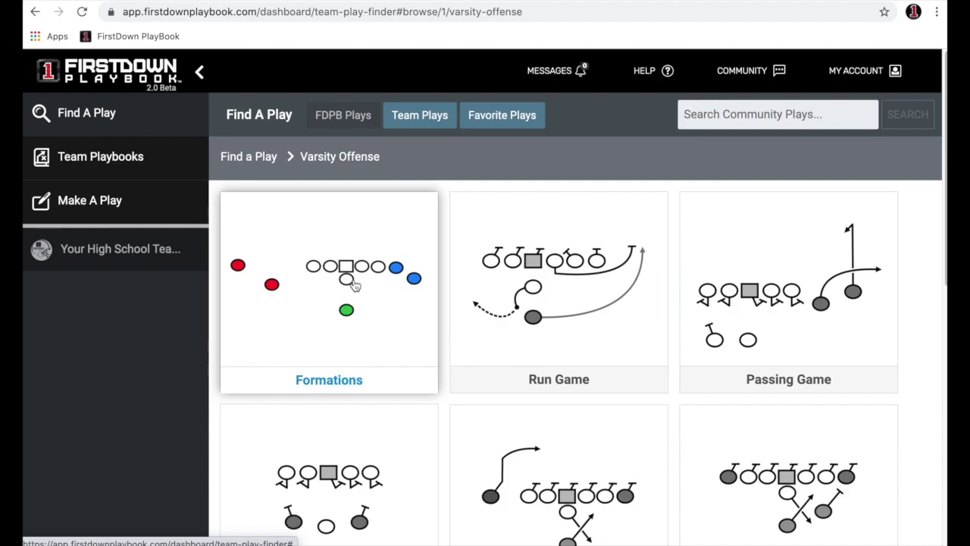
Open the One Back group under Varsity Offense Formations and look through its formations
left_click(316, 259)
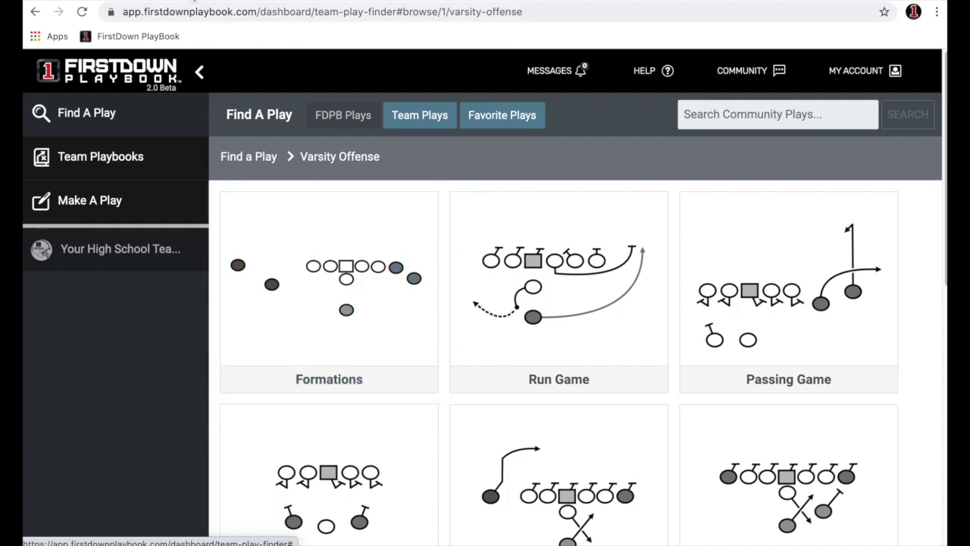
scroll(596, 282, "down", 1)
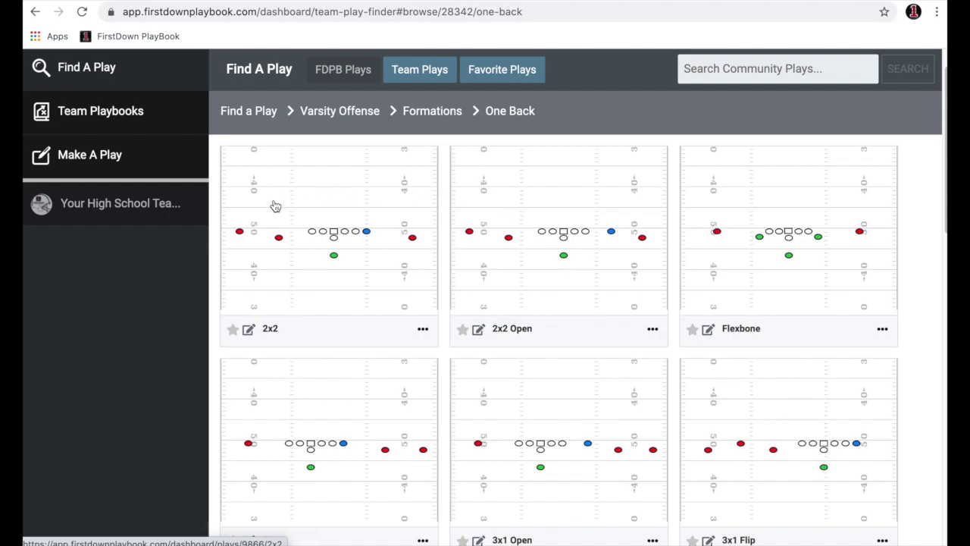
scroll(284, 216, "down", 3)
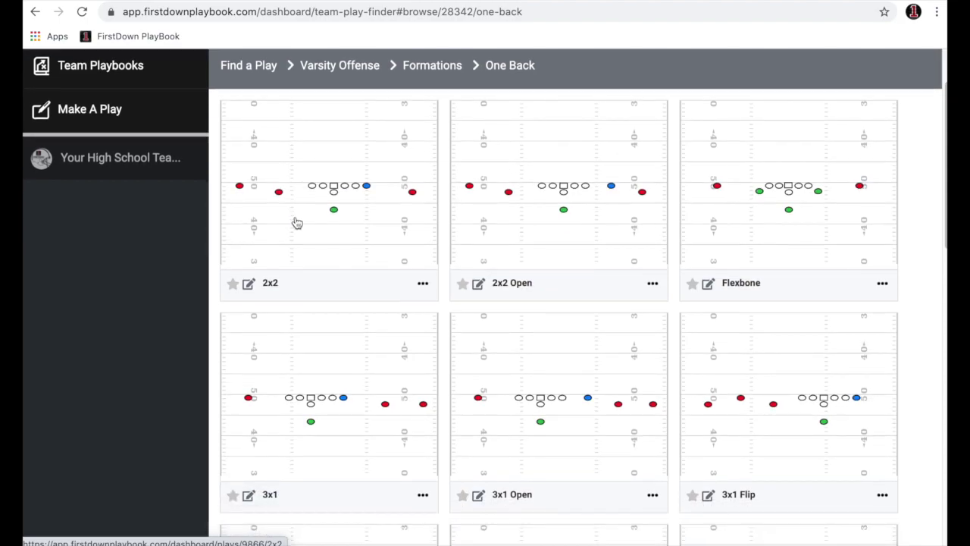
scroll(300, 223, "down", 8)
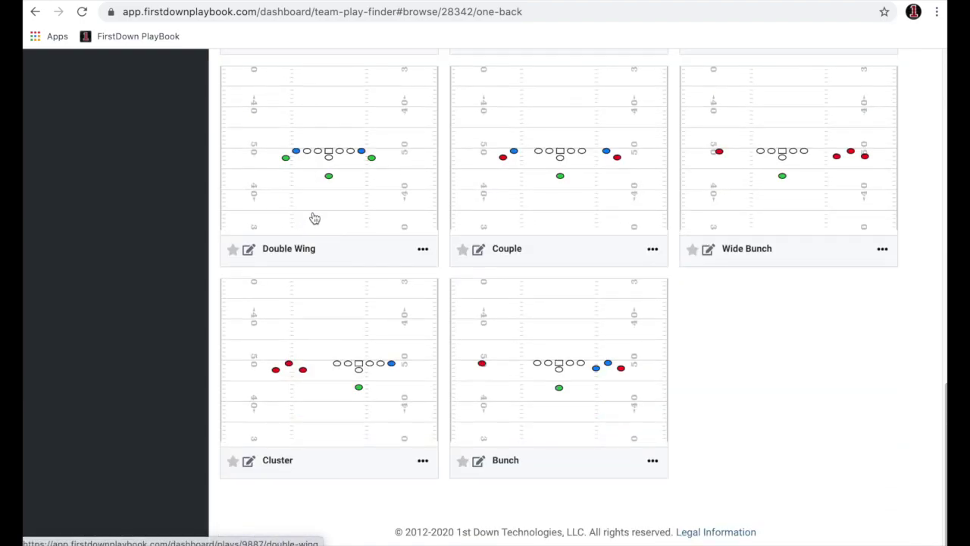
scroll(315, 218, "up", 15)
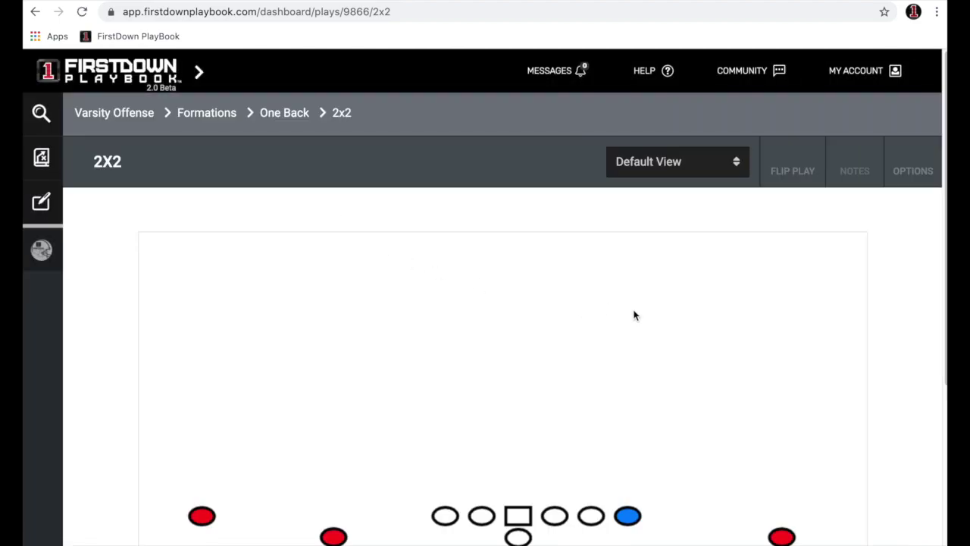
Examine the field diagram of the 2x2 One Back formation on its play page
scroll(635, 315, "down", 2)
scroll(635, 315, "down", 1)
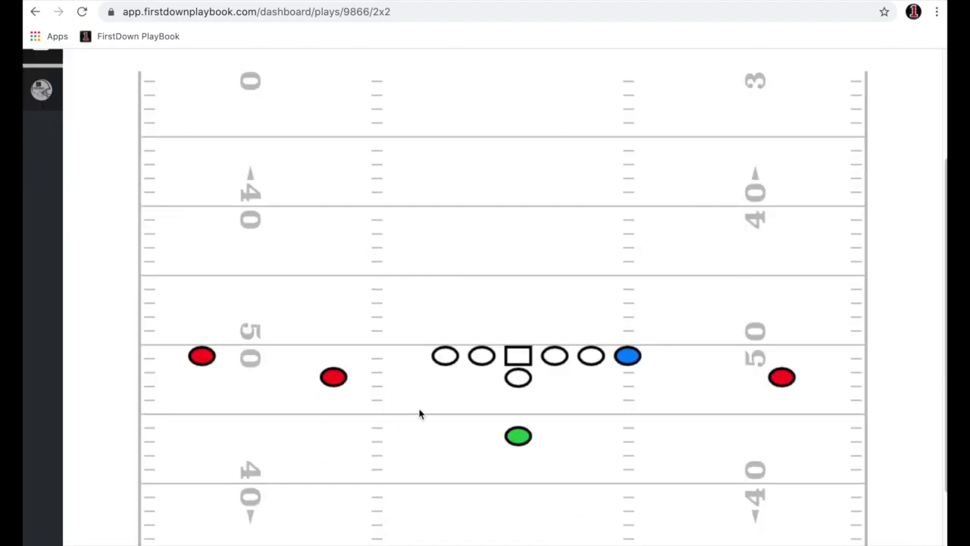
scroll(420, 414, "up", 1)
scroll(511, 411, "up", 1)
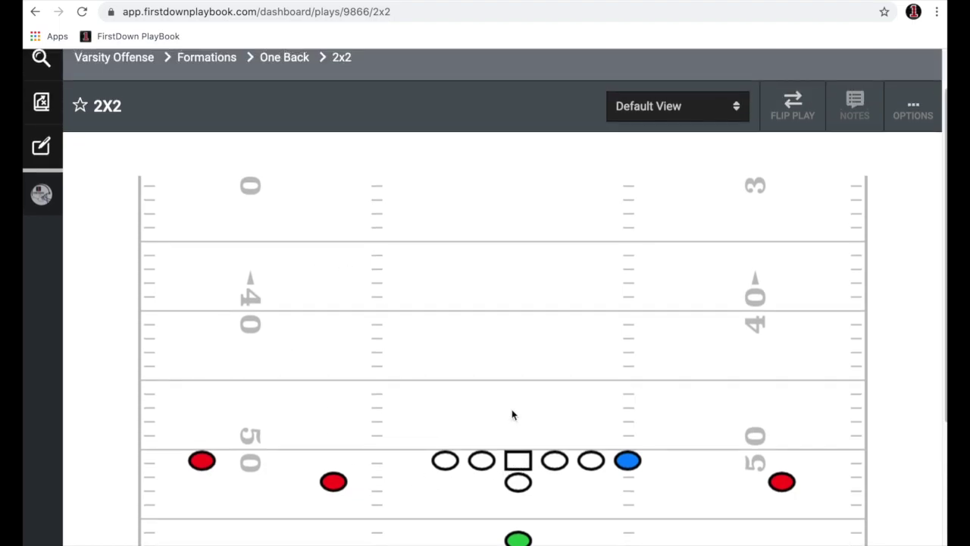
scroll(512, 414, "down", 1)
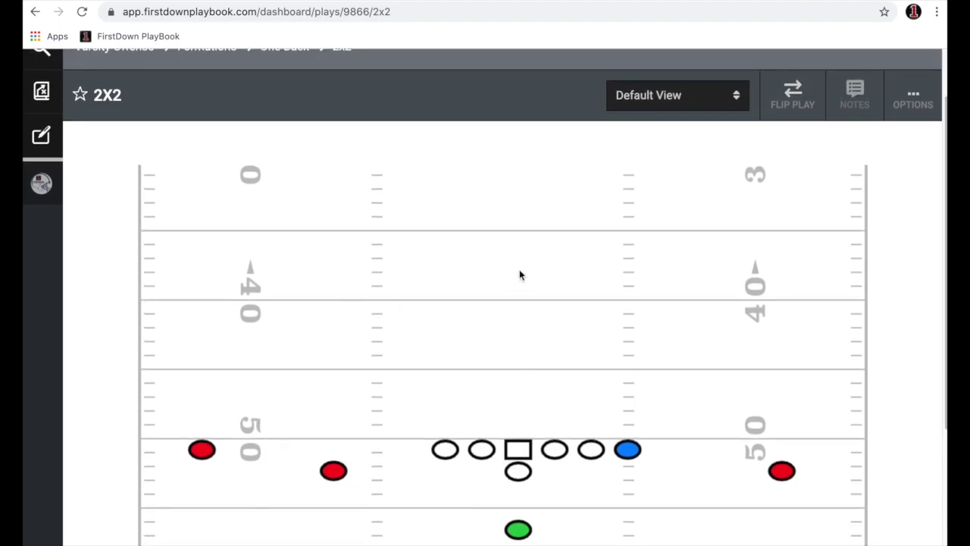
View the 2x2 formation against the 4-3 Over, 4-3 Under and 3-4 defensive fronts
left_click(650, 104)
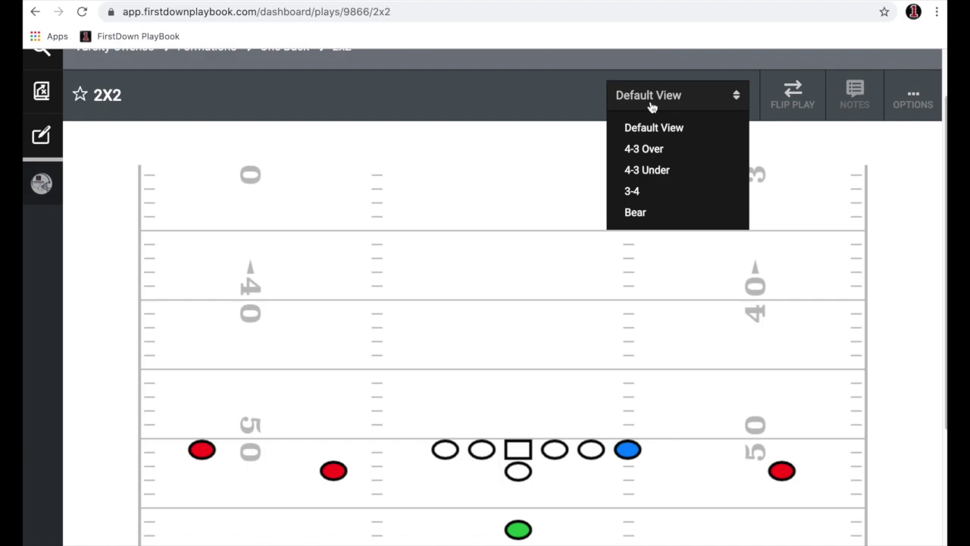
left_click(645, 145)
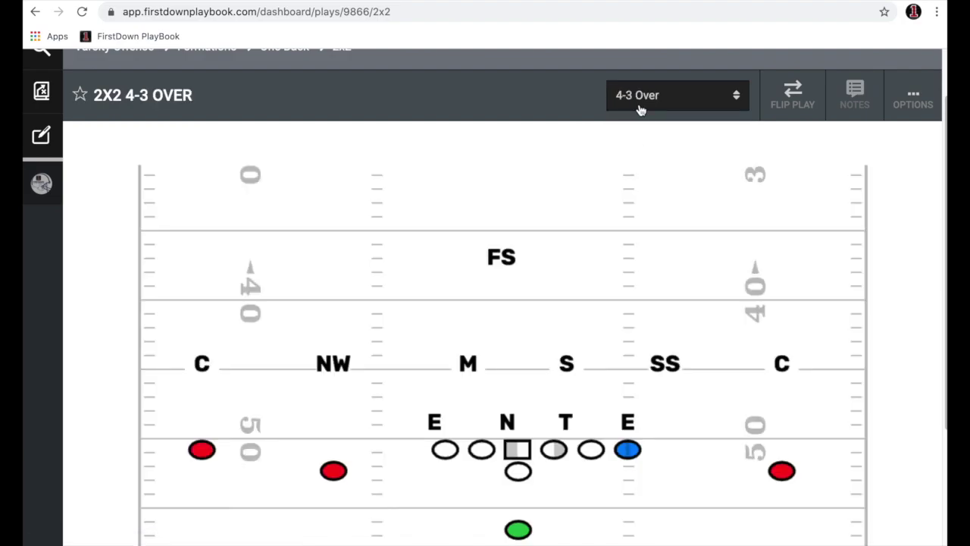
left_click(640, 110)
left_click(641, 168)
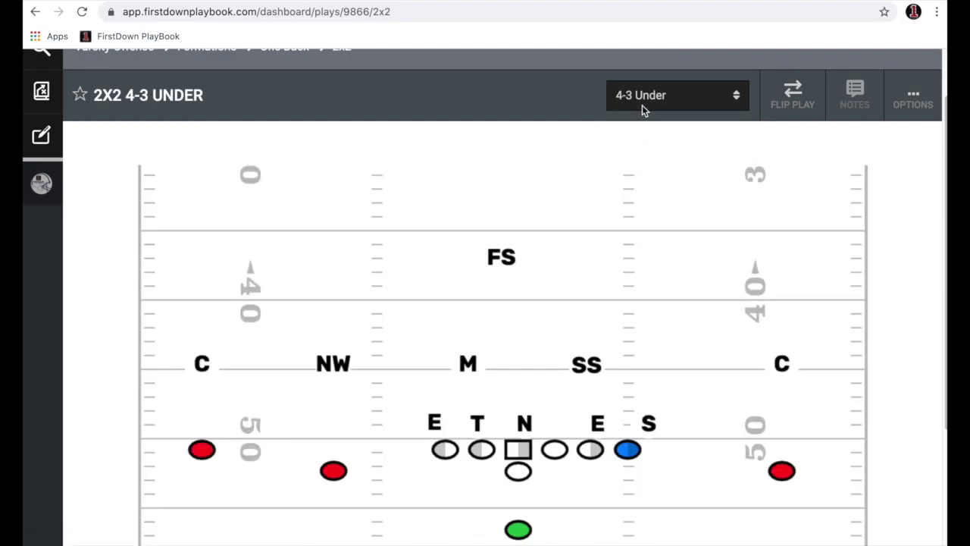
left_click(642, 109)
left_click(635, 191)
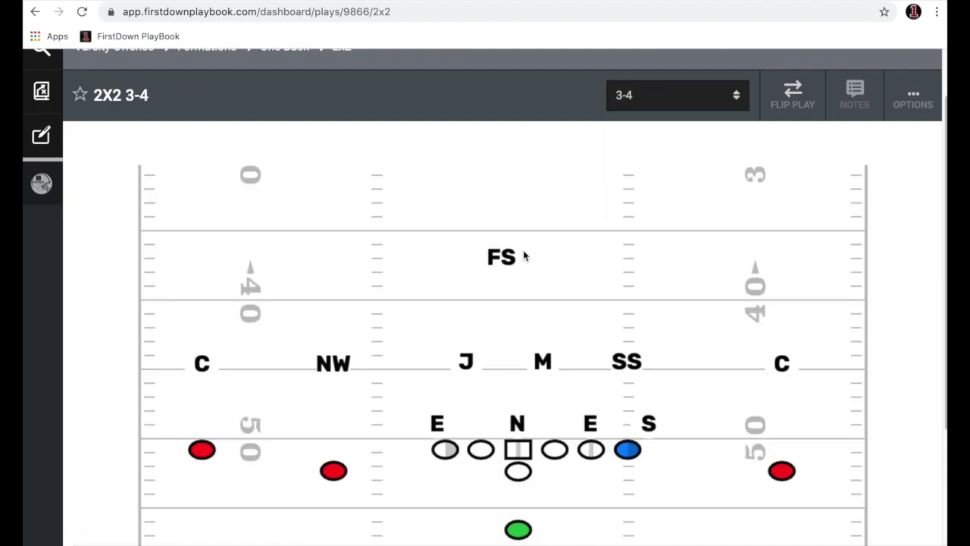
scroll(604, 310, "down", 1)
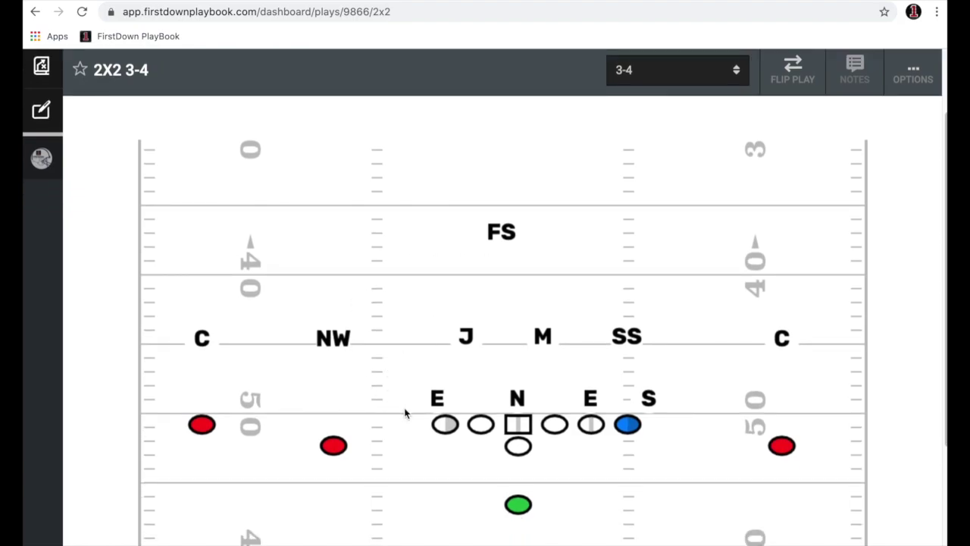
Open the Run Game category of Varsity Offense and look through all its run play types
scroll(458, 356, "up", 3)
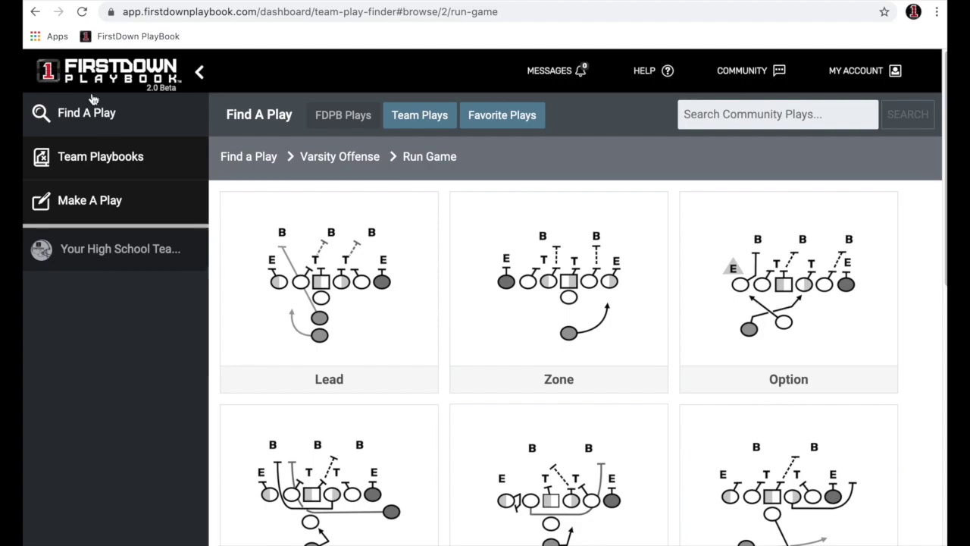
scroll(570, 307, "down", 1)
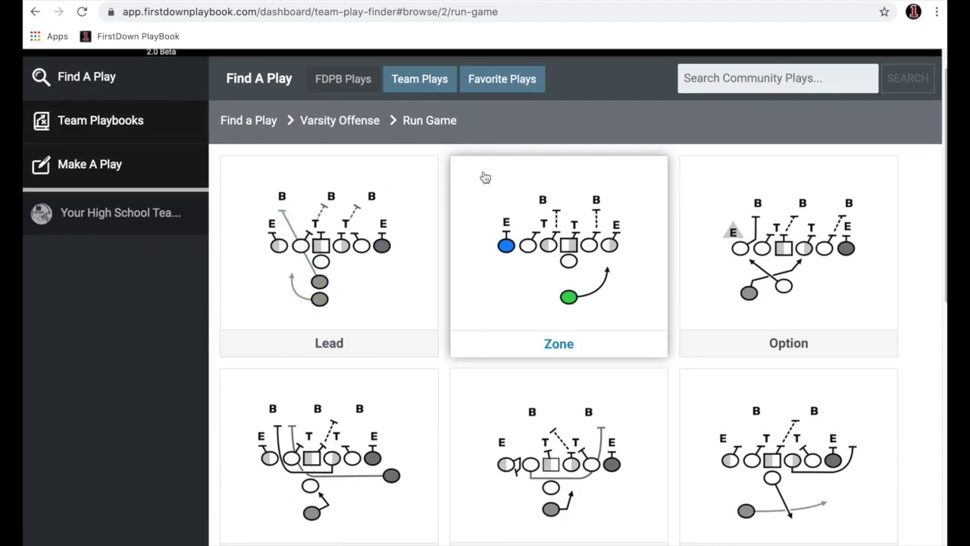
scroll(328, 212, "down", 1)
scroll(327, 213, "down", 2)
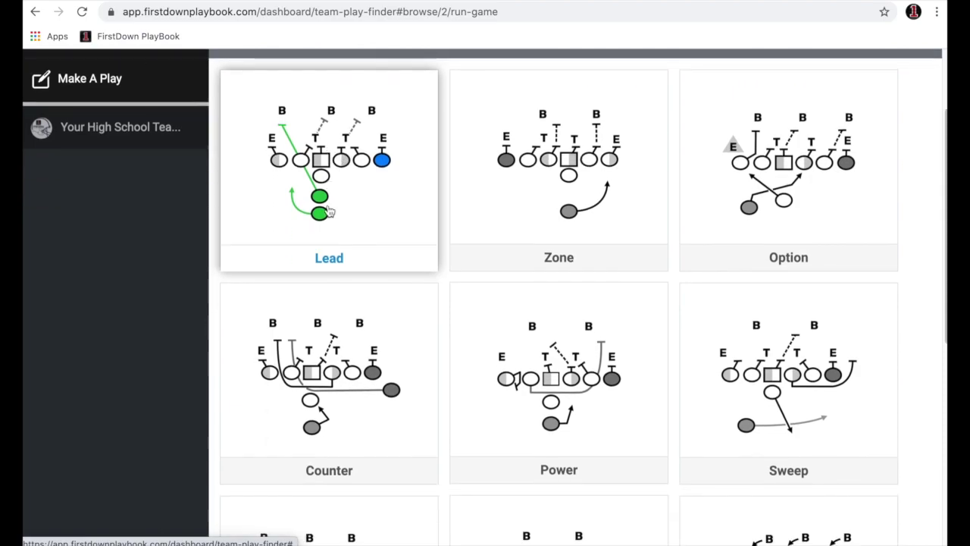
scroll(614, 210, "down", 3)
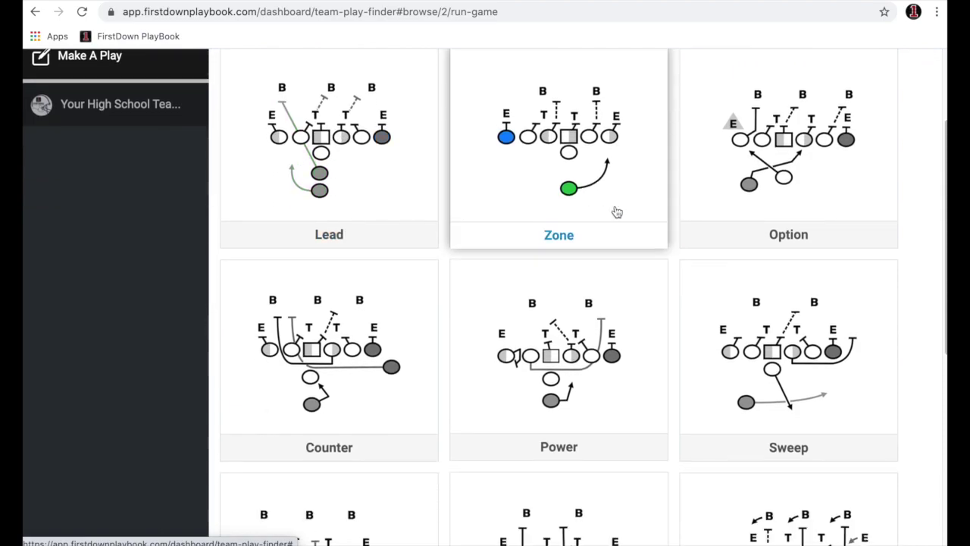
scroll(766, 229, "down", 10)
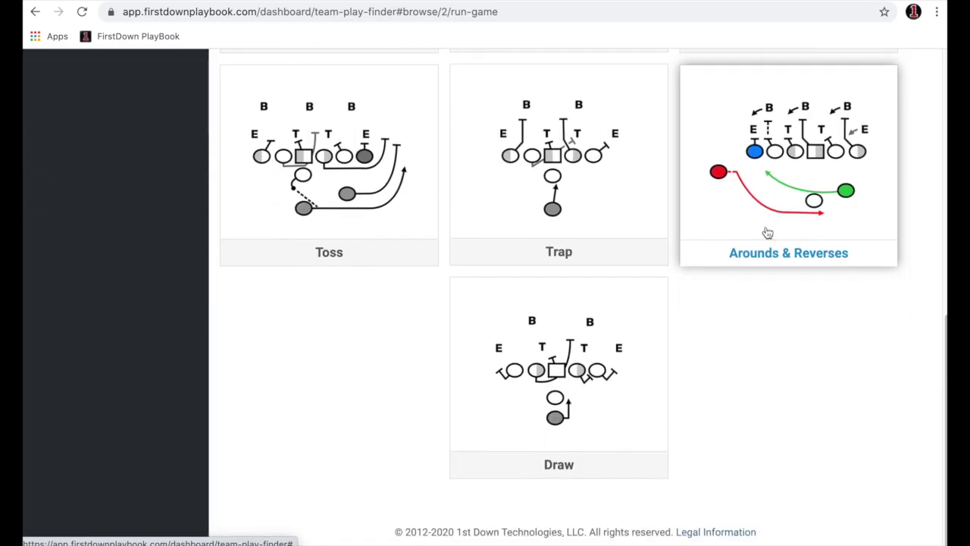
scroll(716, 394, "up", 14)
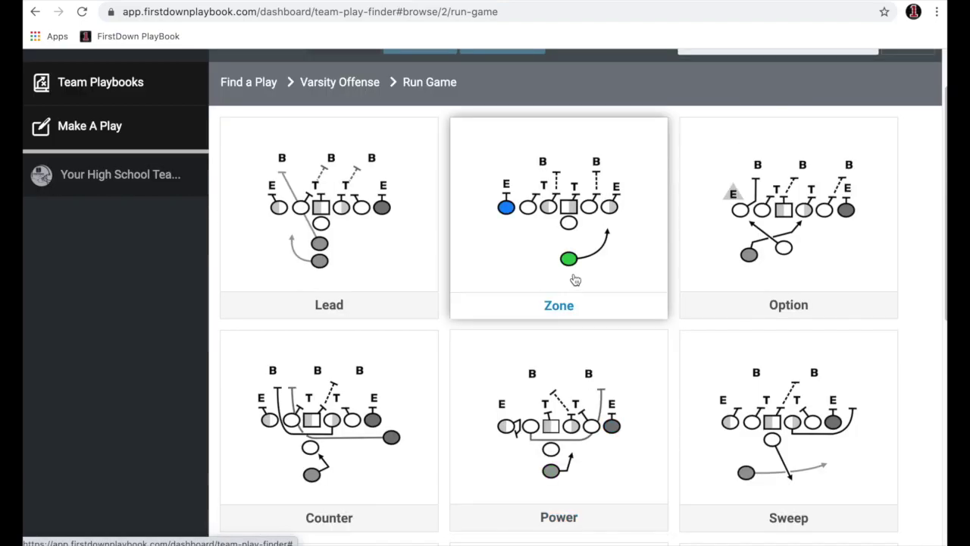
scroll(448, 265, "down", 1)
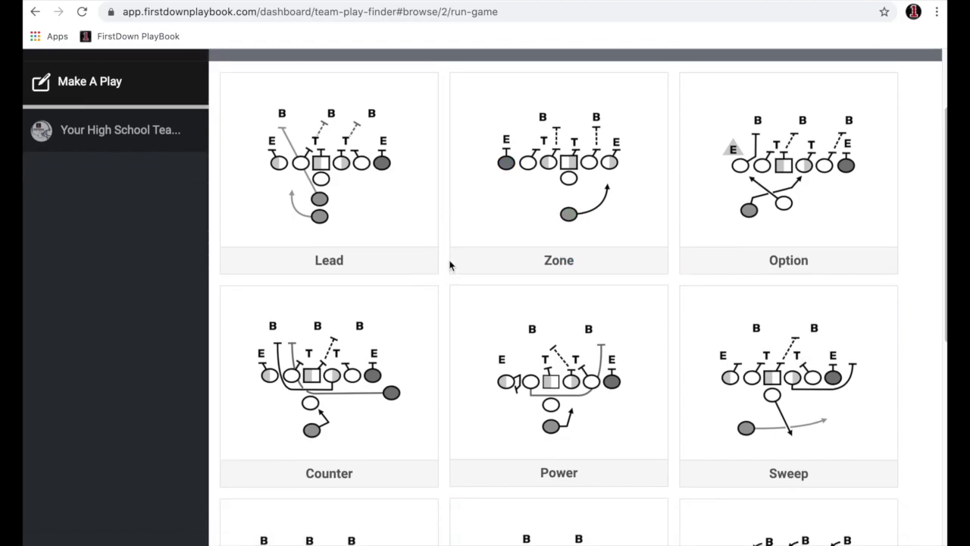
Open the 1 Back group under Option runs and look through its formations
left_click(732, 224)
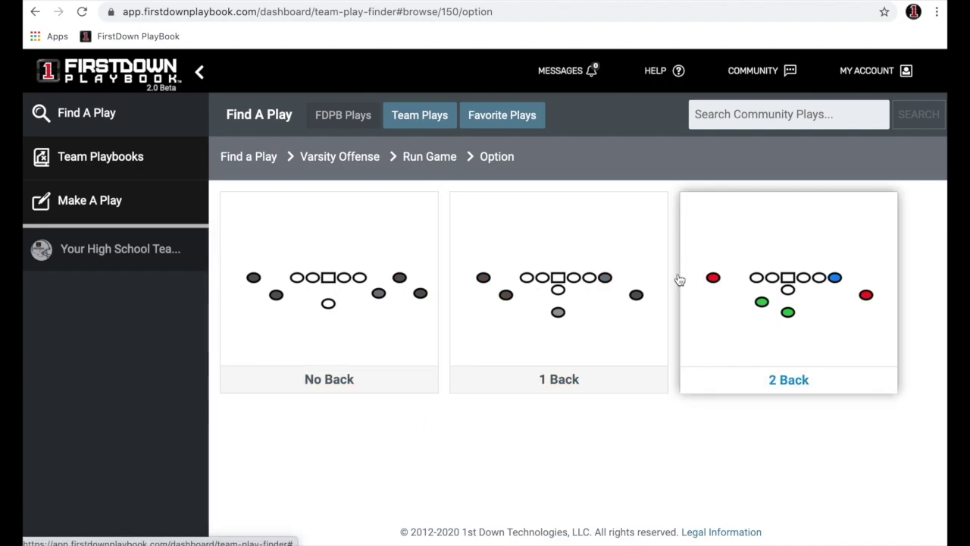
left_click(564, 266)
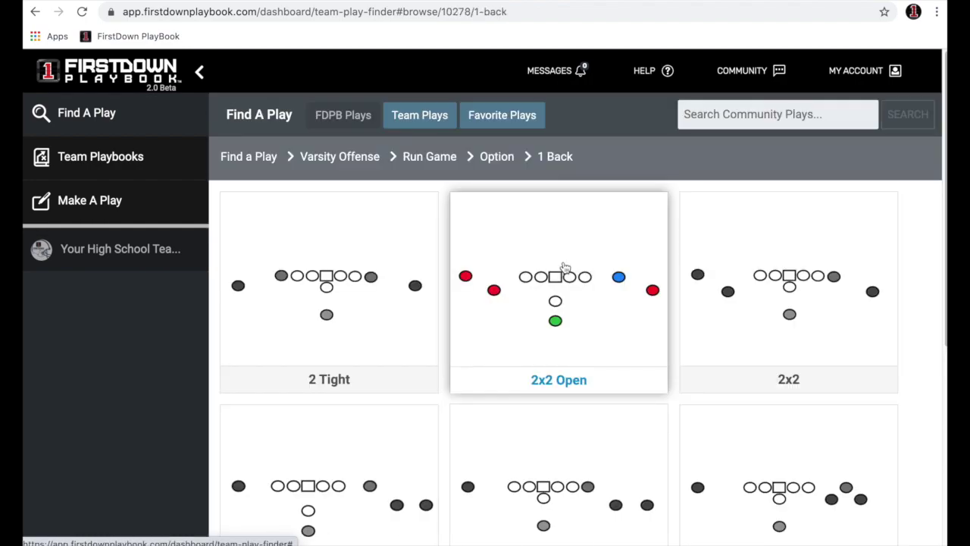
scroll(563, 267, "down", 4)
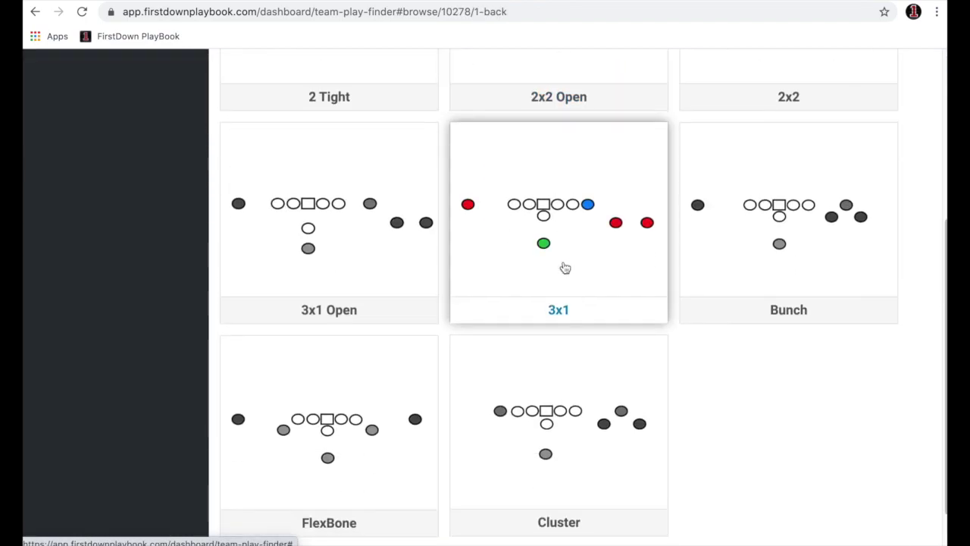
scroll(564, 267, "up", 1)
scroll(565, 268, "up", 2)
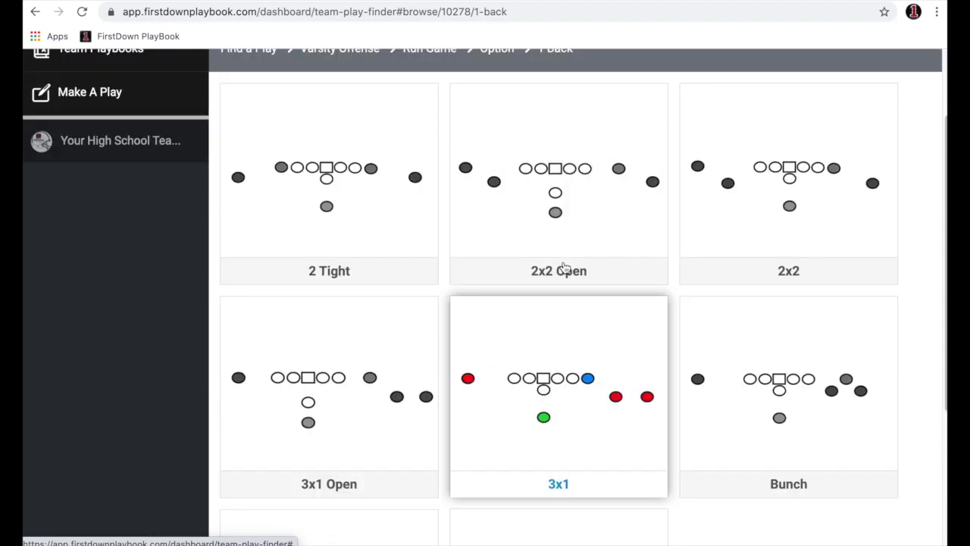
scroll(566, 269, "down", 3)
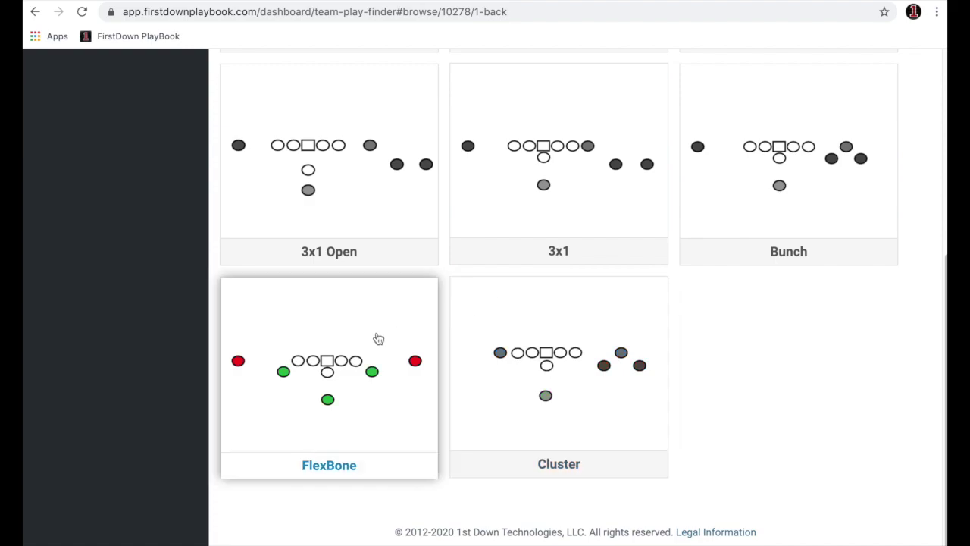
Open the FlexBone formation and look through its option plays
left_click(312, 345)
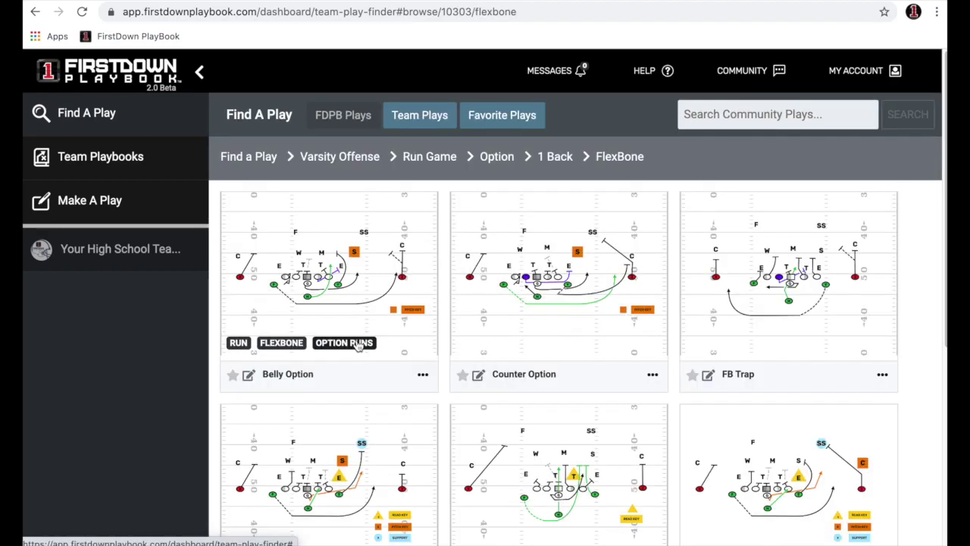
scroll(358, 346, "down", 3)
scroll(357, 346, "down", 5)
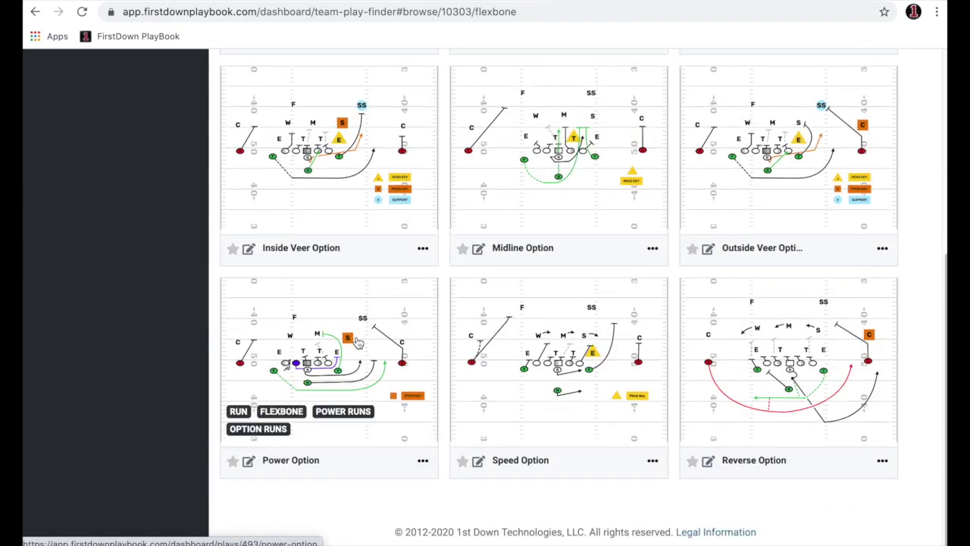
scroll(358, 343, "up", 2)
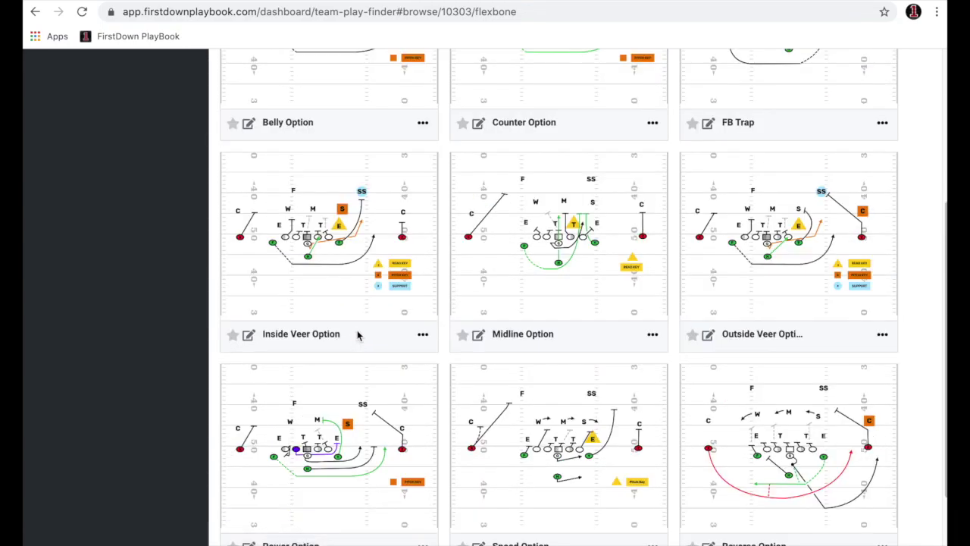
scroll(358, 336, "up", 3)
scroll(372, 341, "down", 5)
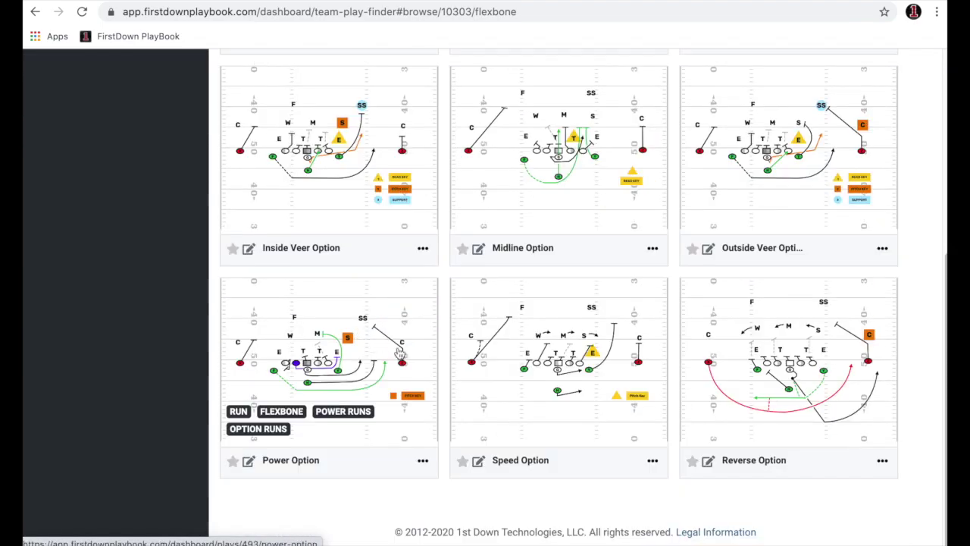
scroll(539, 218, "up", 1)
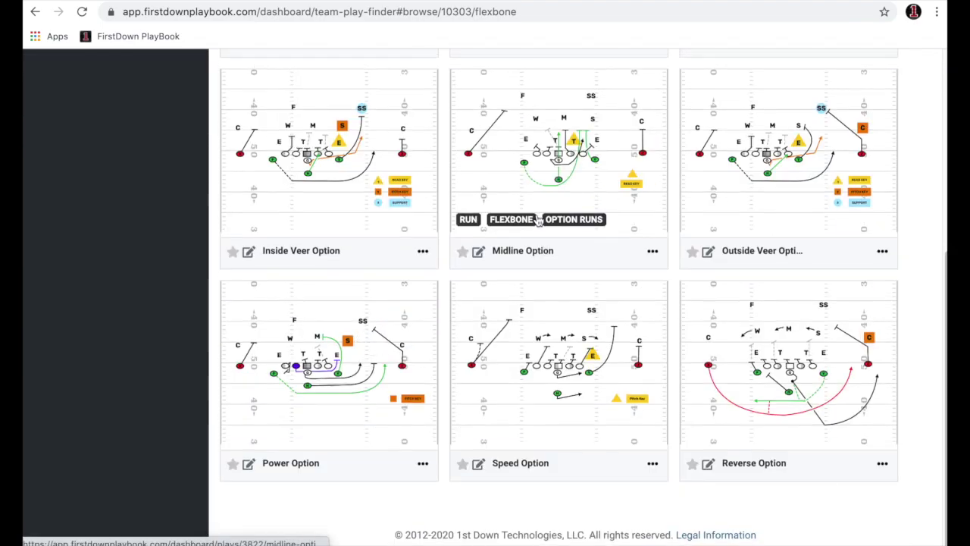
Open the Inside Veer Option play and examine its field diagram
scroll(539, 219, "up", 1)
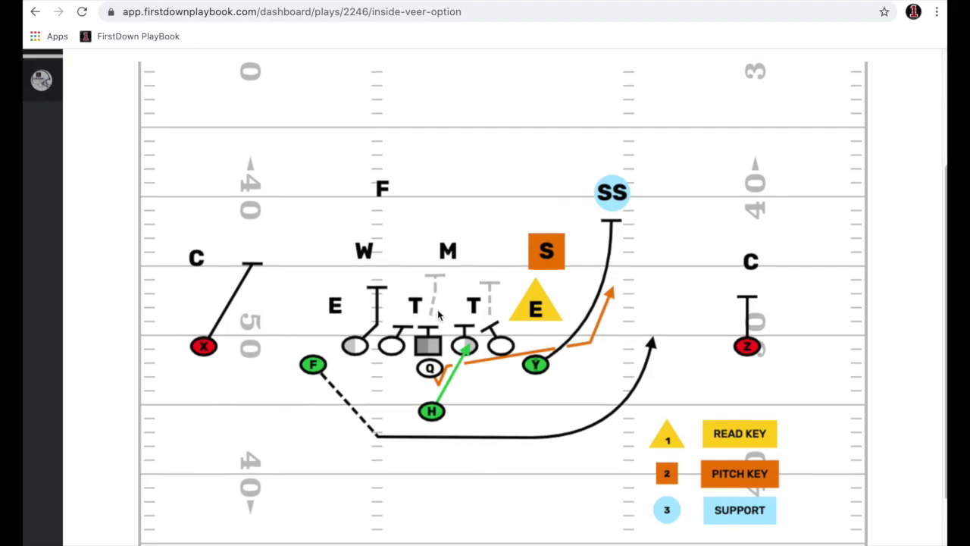
scroll(444, 312, "up", 3)
scroll(444, 312, "down", 1)
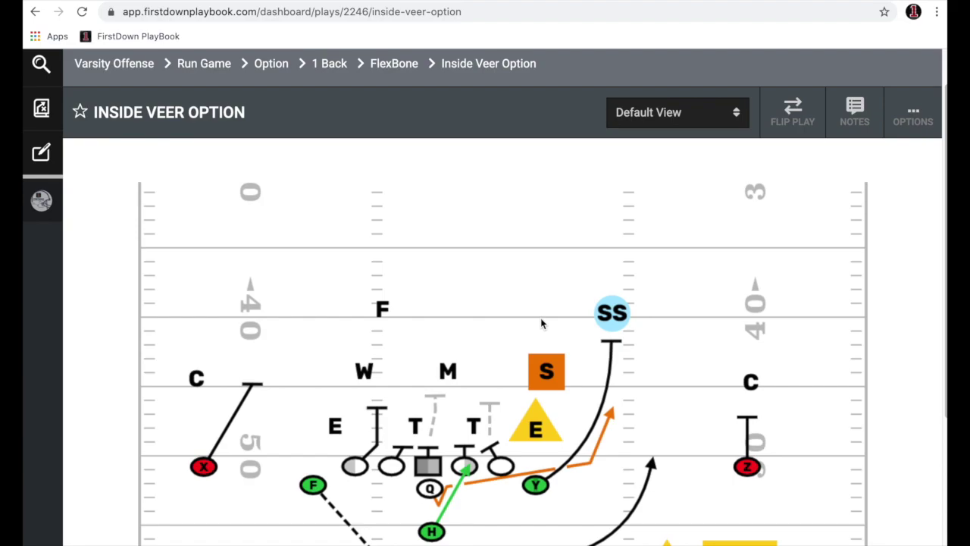
scroll(540, 318, "down", 2)
scroll(541, 317, "up", 3)
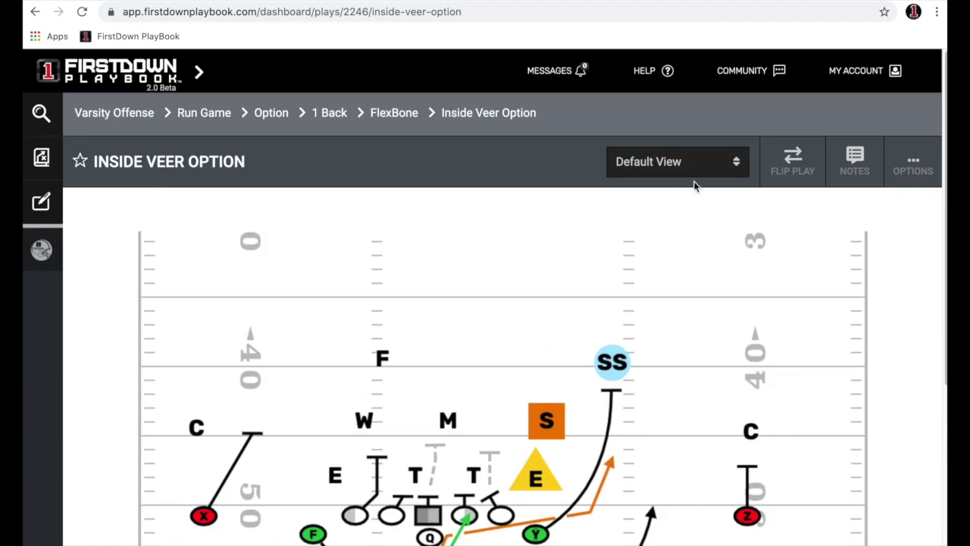
Show the Inside Veer Option play against the 3-4 Open defensive front
left_click(647, 163)
scroll(762, 283, "down", 1)
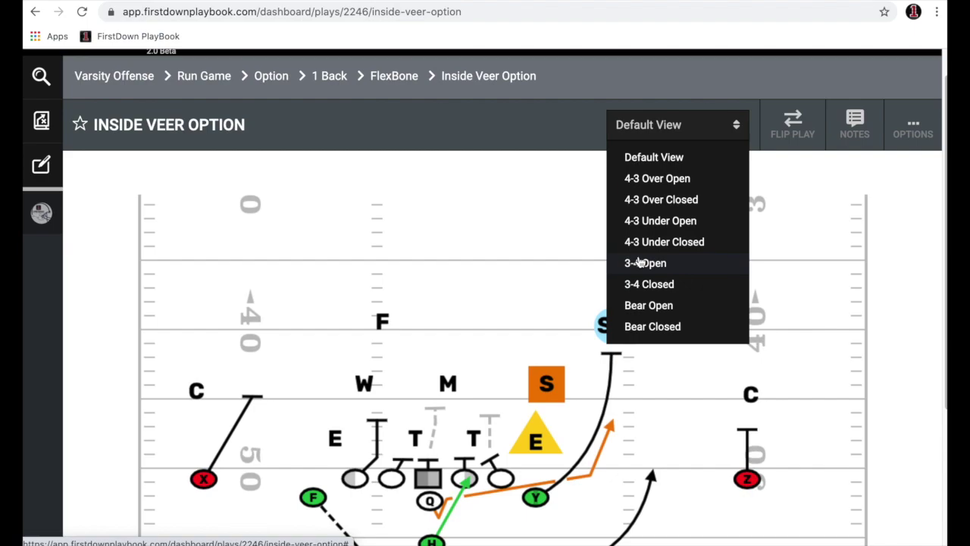
scroll(783, 275, "down", 2)
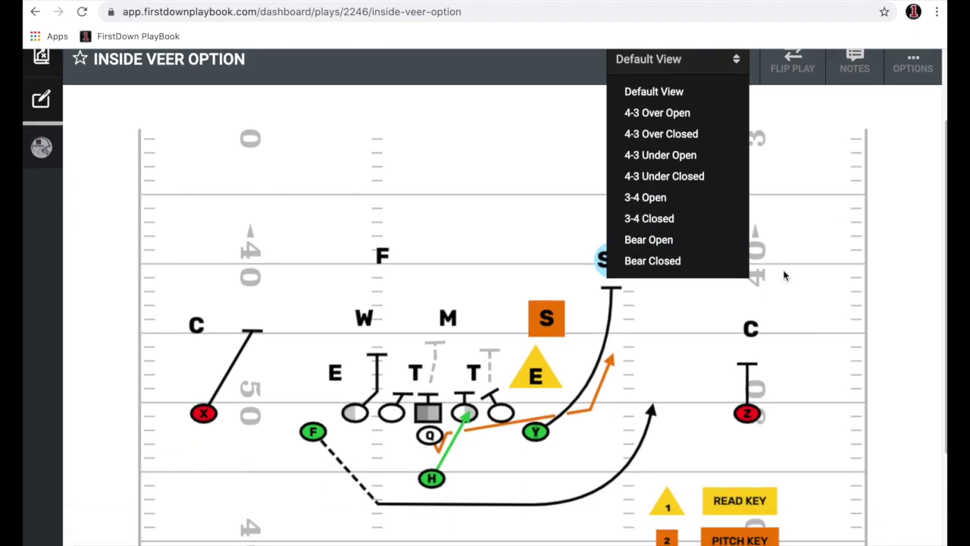
left_click(659, 199)
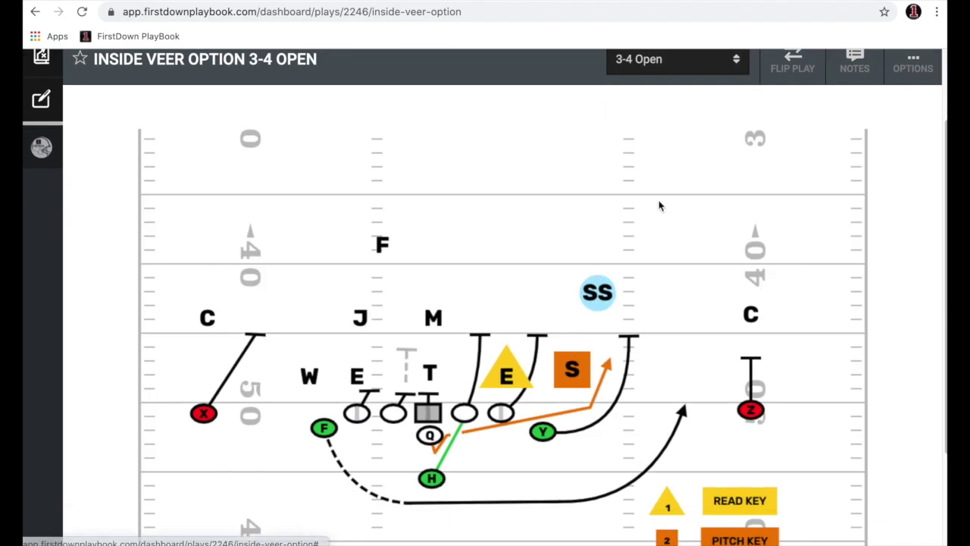
scroll(739, 247, "down", 1)
scroll(738, 246, "down", 1)
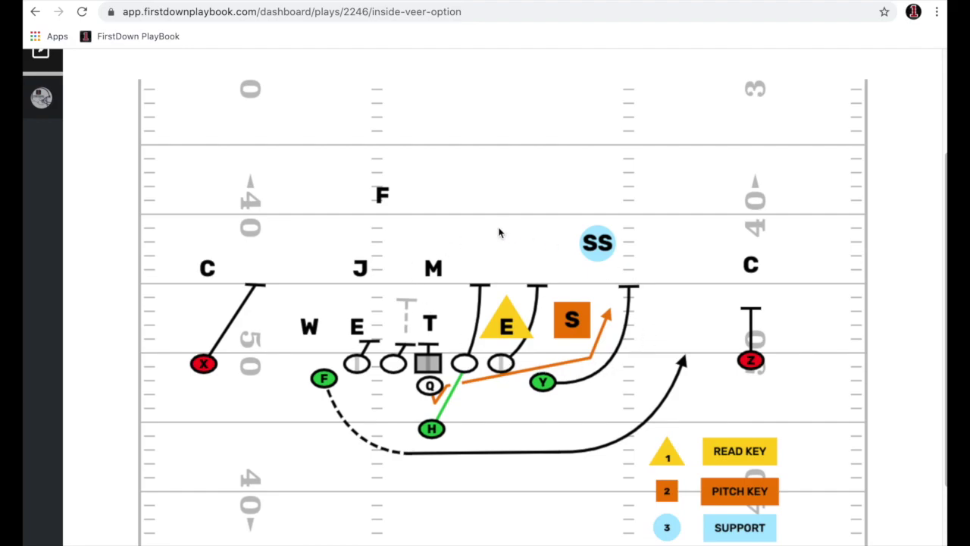
Flip the Inside Veer Option play to the opposite side, and flip it back to its original direction
scroll(581, 328, "up", 2)
scroll(584, 330, "down", 2)
scroll(584, 330, "up", 1)
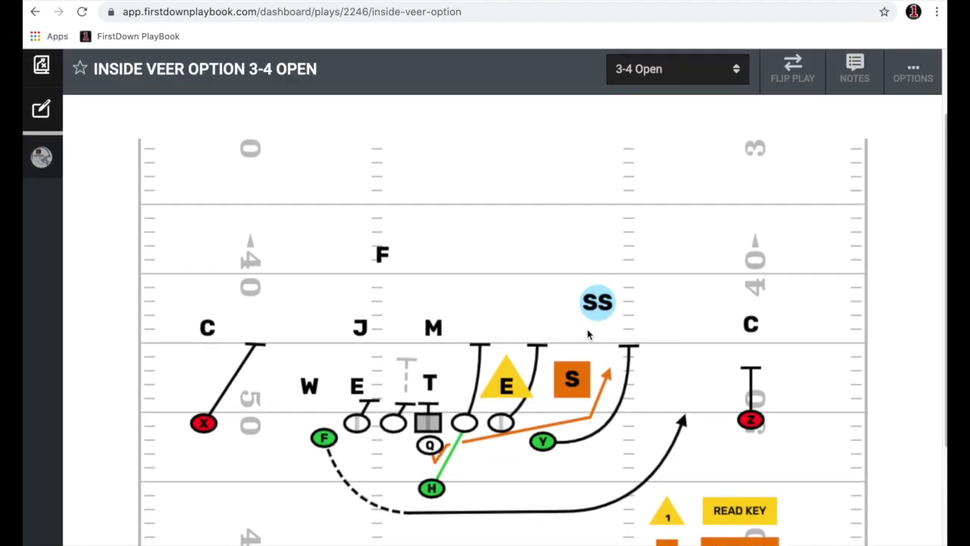
left_click(779, 83)
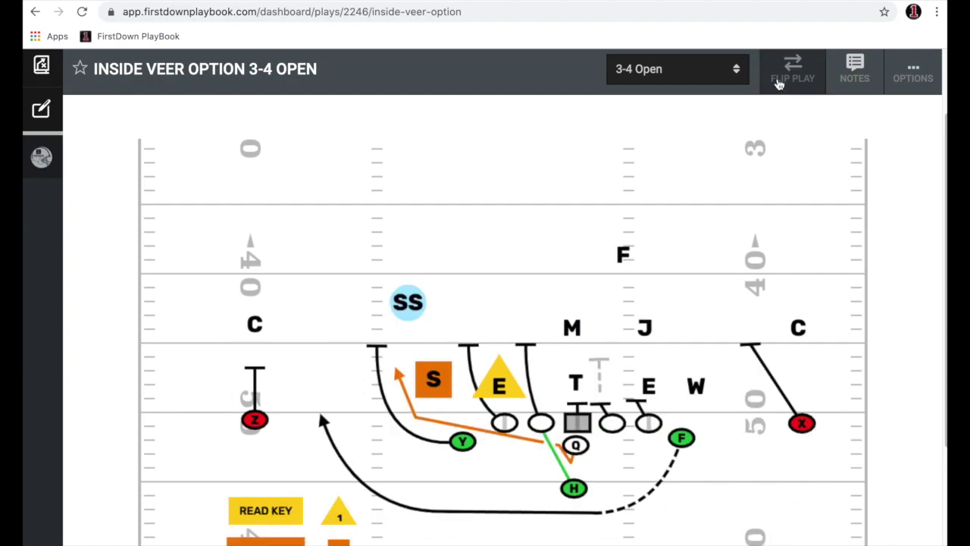
left_click(802, 65)
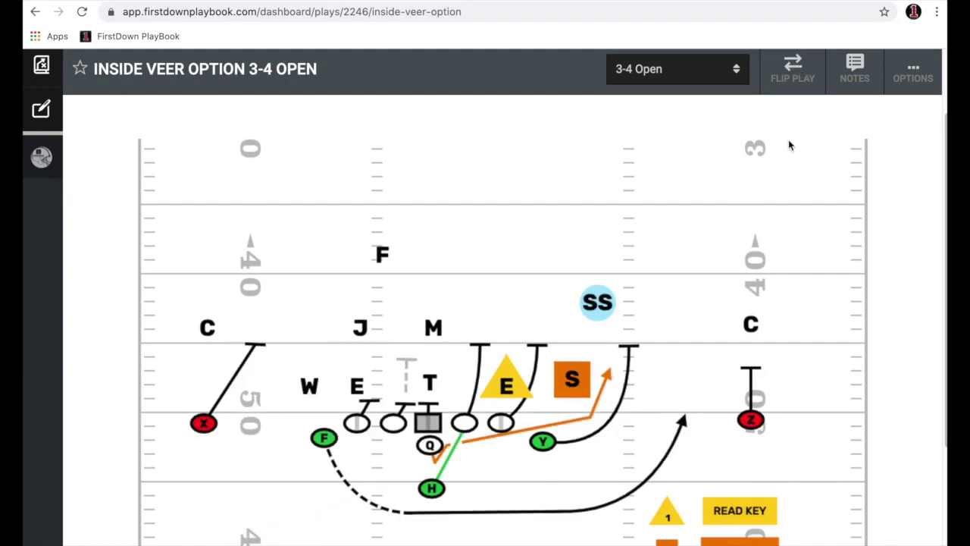
Open the notes of the Inside Veer Option play and read through its coaching points
left_click(854, 69)
scroll(776, 302, "down", 1)
scroll(776, 302, "down", 15)
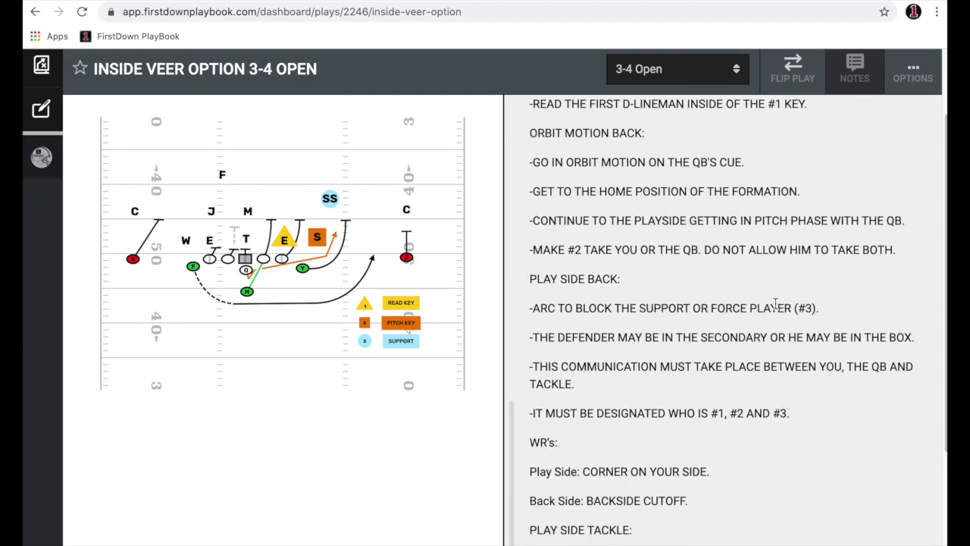
scroll(775, 303, "down", 10)
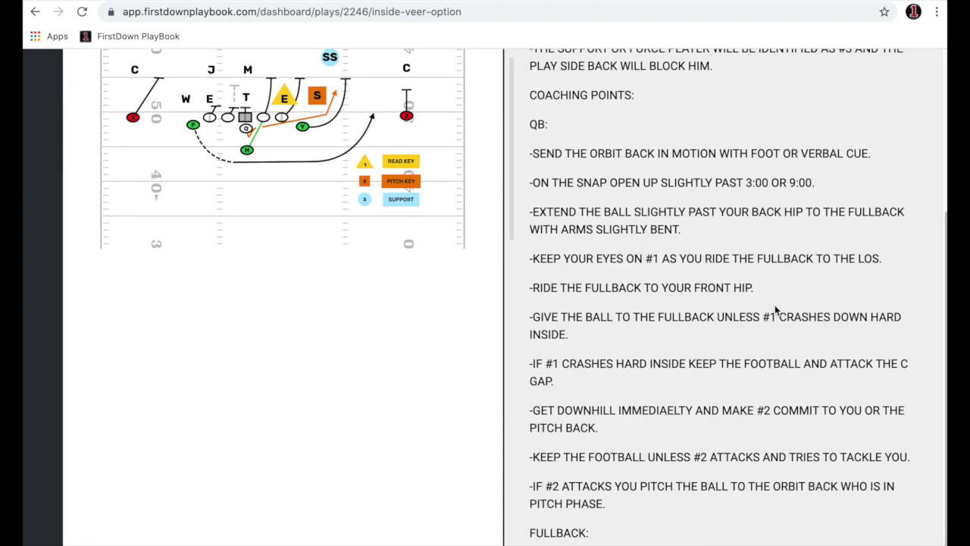
scroll(775, 305, "up", 20)
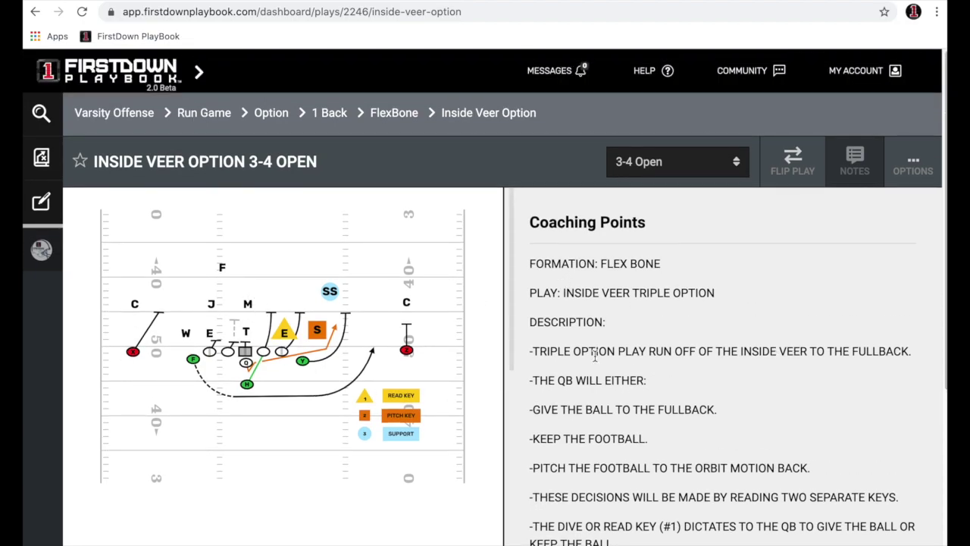
Close the coaching notes of the Inside Veer Option play and view its full-size field diagram
left_click(854, 161)
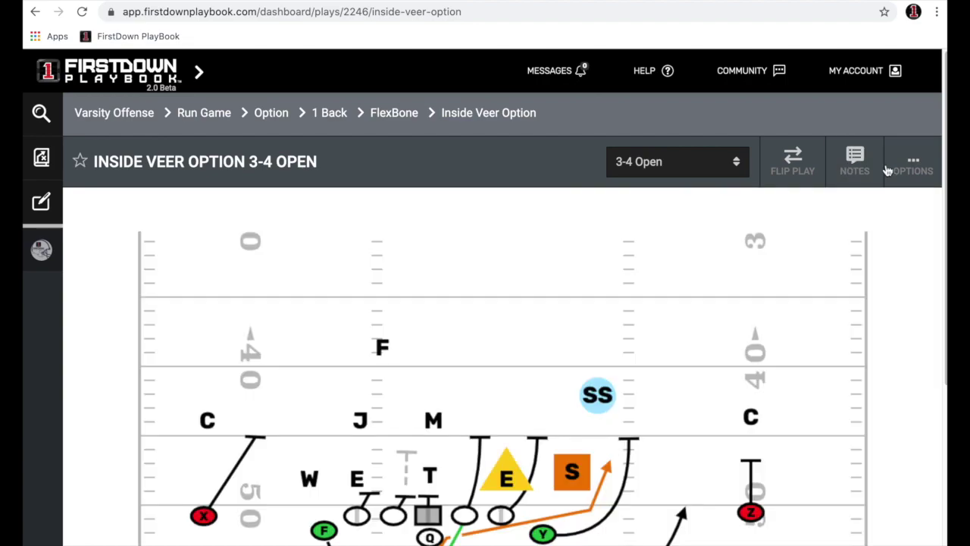
scroll(763, 300, "down", 2)
scroll(764, 299, "up", 2)
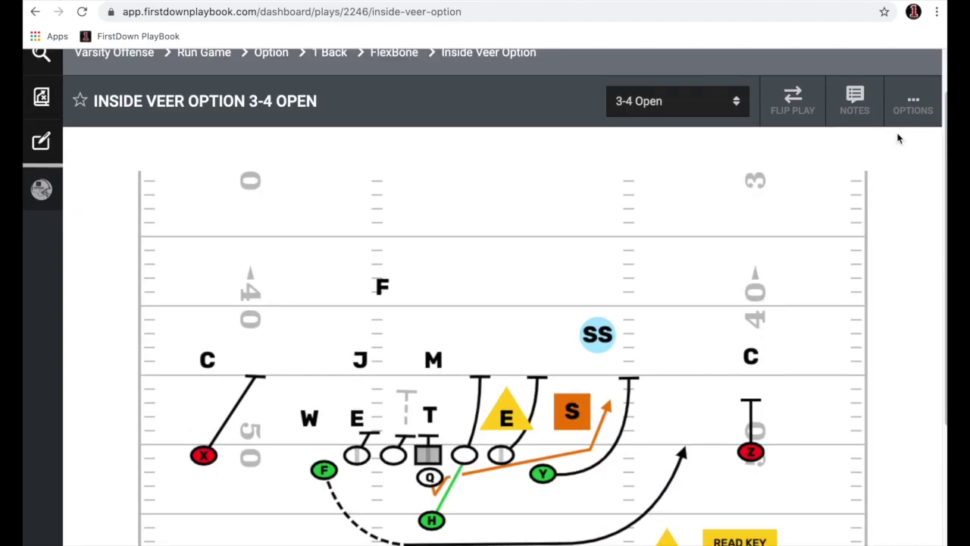
Open the Inside Veer Option 3-4 Open variation for editing and rename the copy as Your Play
left_click(914, 112)
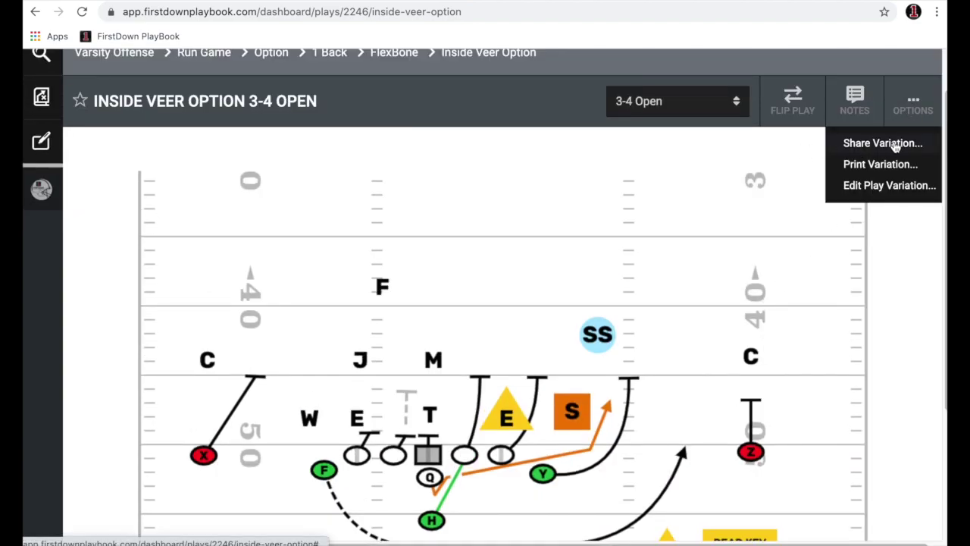
left_click(861, 190)
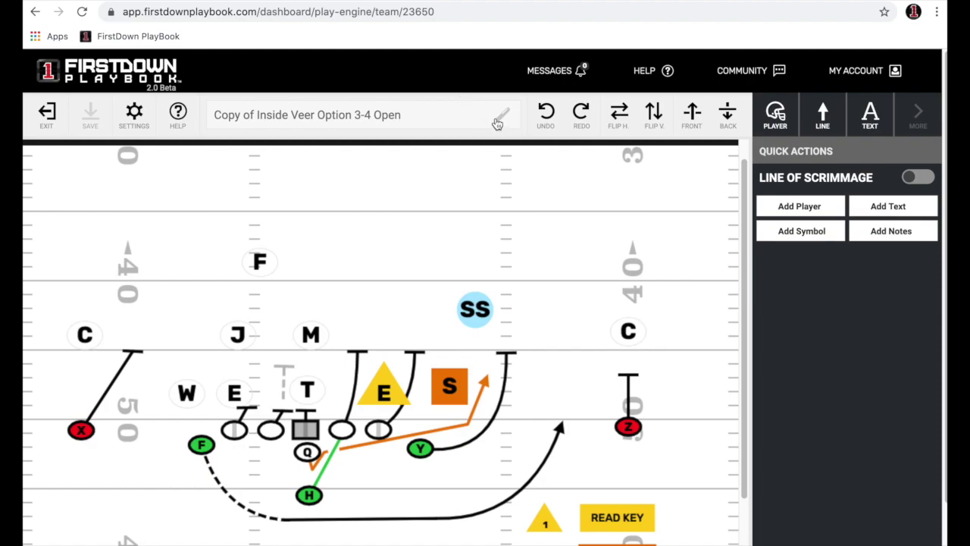
left_click_drag(457, 114, 208, 116)
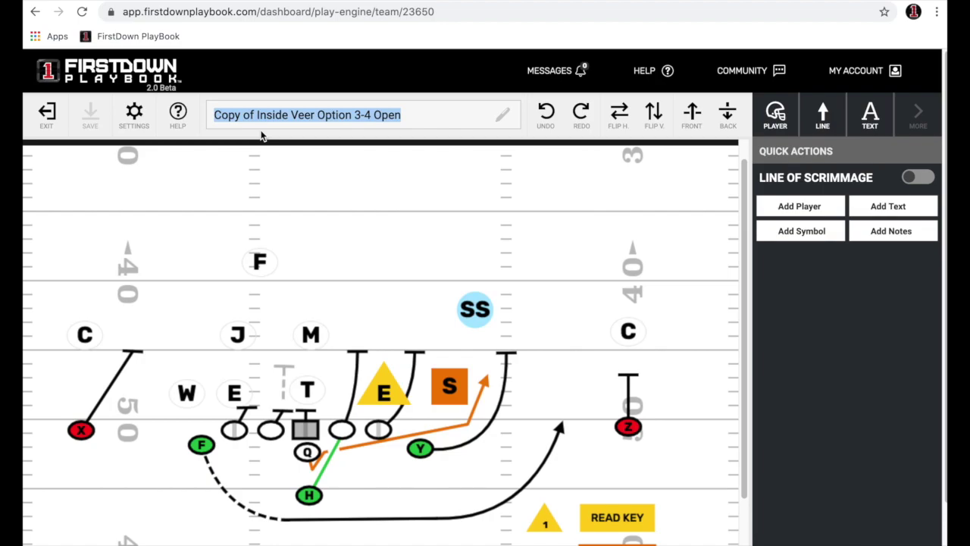
type("Your Play")
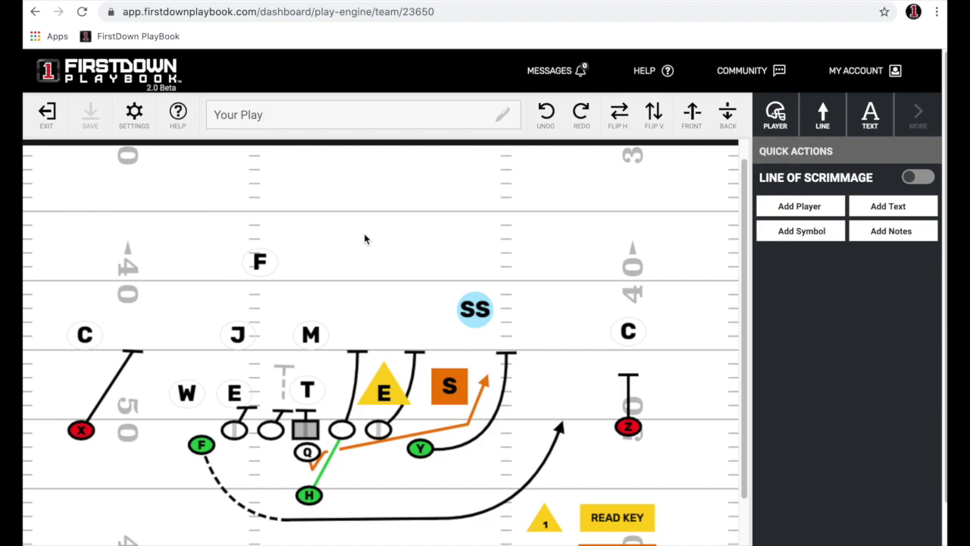
Extend receiver Z's blocking line with a straight segment and angle it inward toward the SS defender
left_click(623, 373)
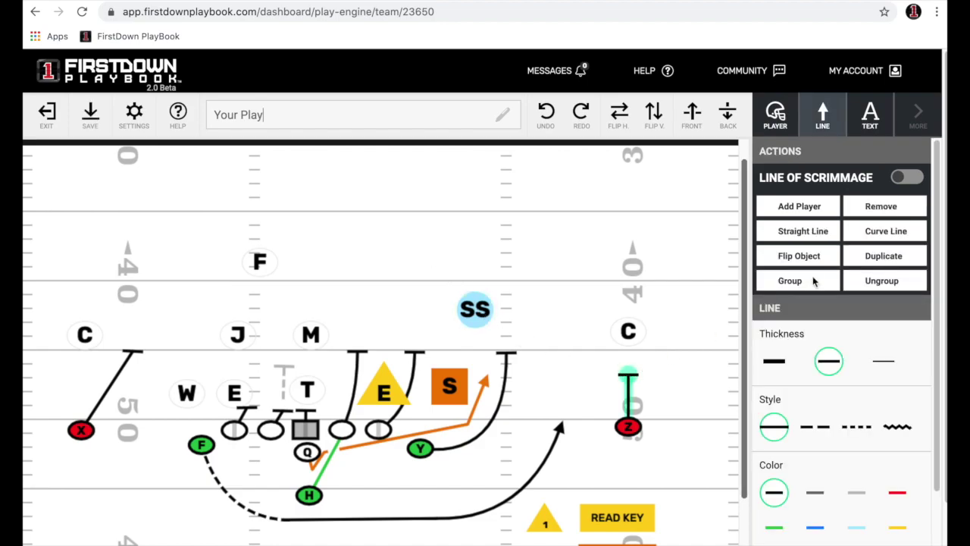
left_click(792, 233)
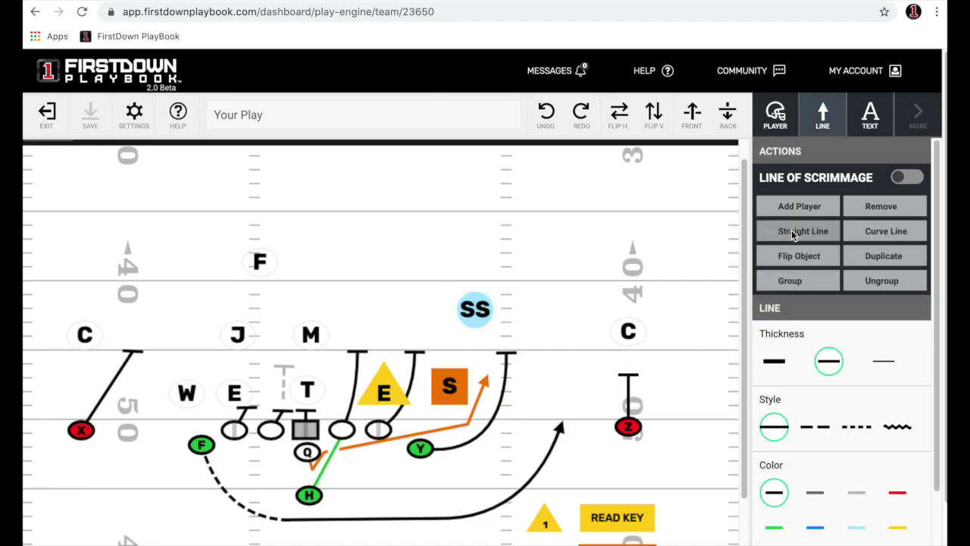
left_click(633, 375)
left_click(769, 235)
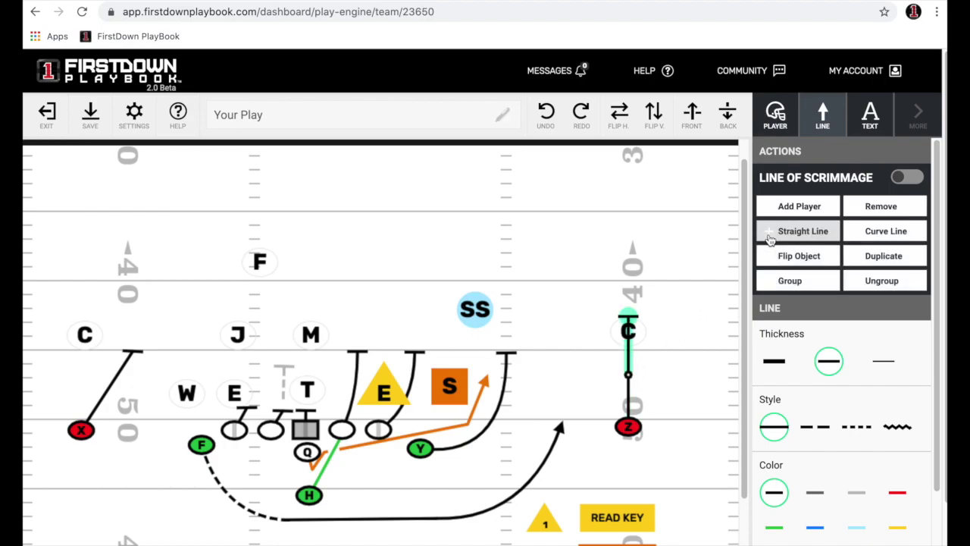
left_click_drag(627, 316, 606, 341)
Finish redirecting Y's block outward to the corner on Z's side, and save the play
left_click(517, 279)
scroll(519, 276, "down", 1)
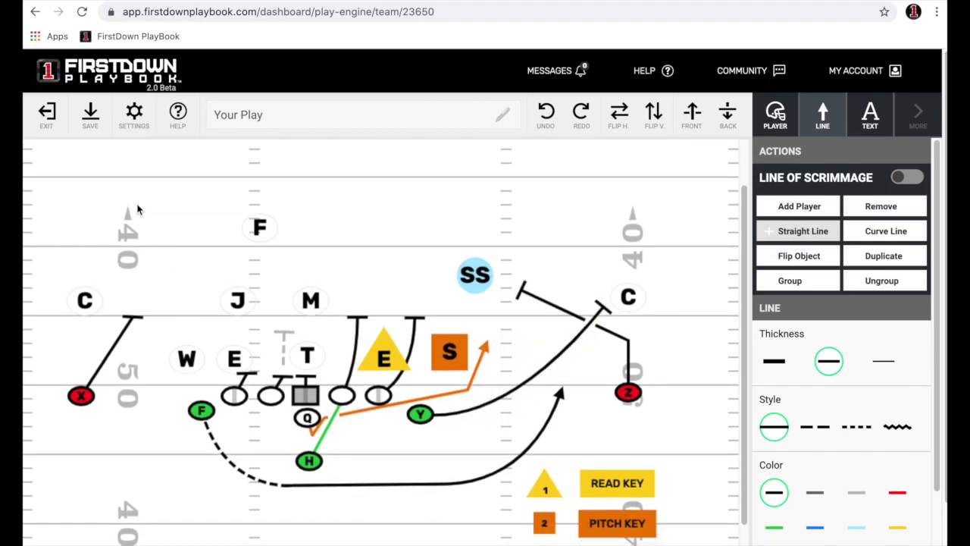
left_click(91, 115)
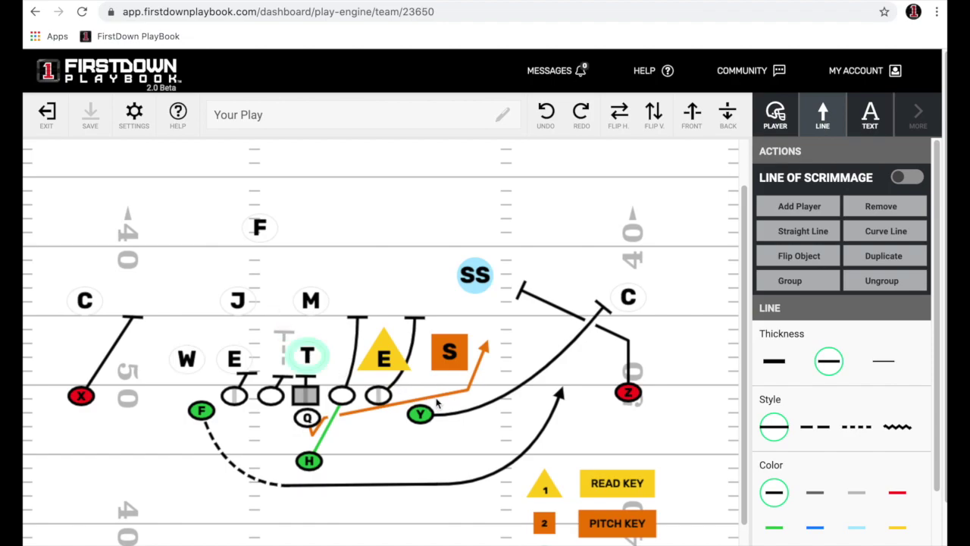
scroll(478, 397, "down", 1)
scroll(478, 397, "down", 1)
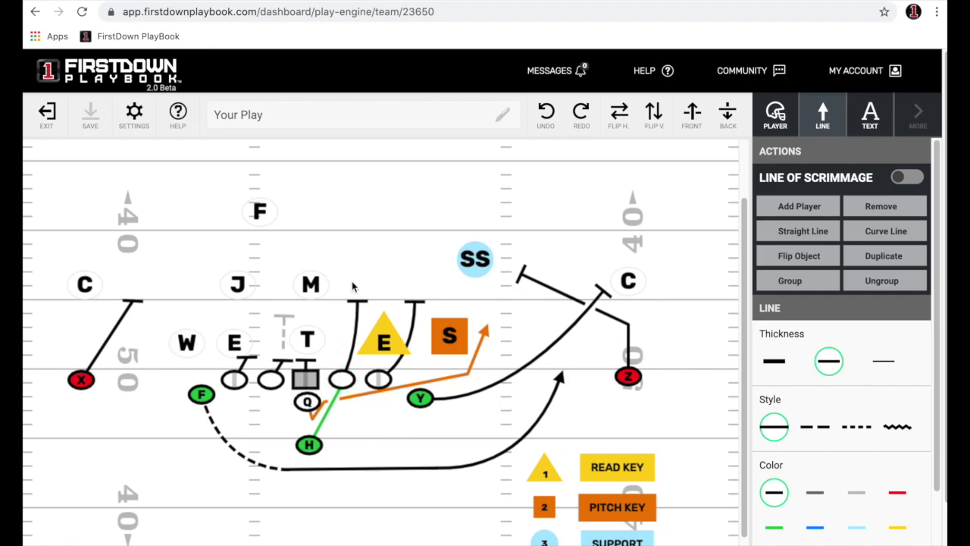
left_click(235, 376)
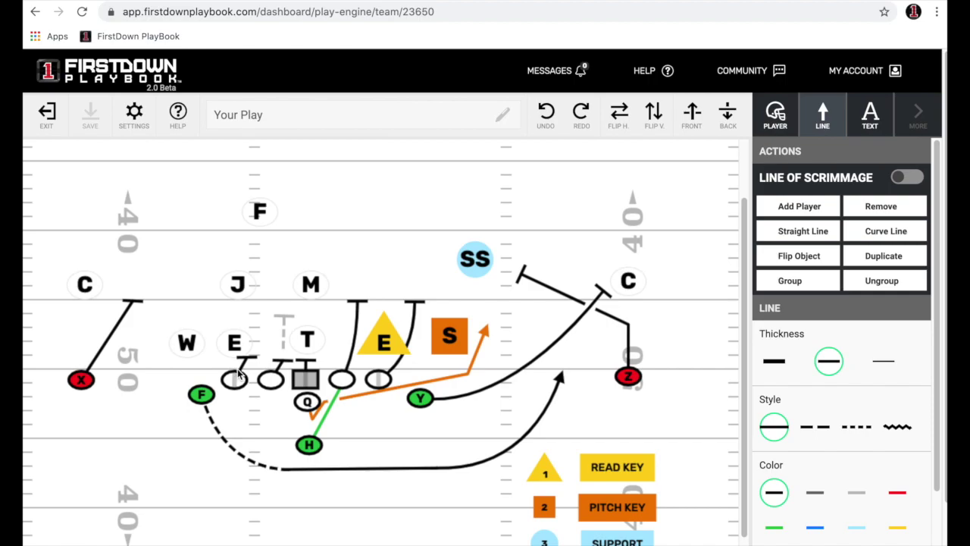
left_click(342, 379)
scroll(342, 379, "down", 1)
scroll(342, 379, "up", 1)
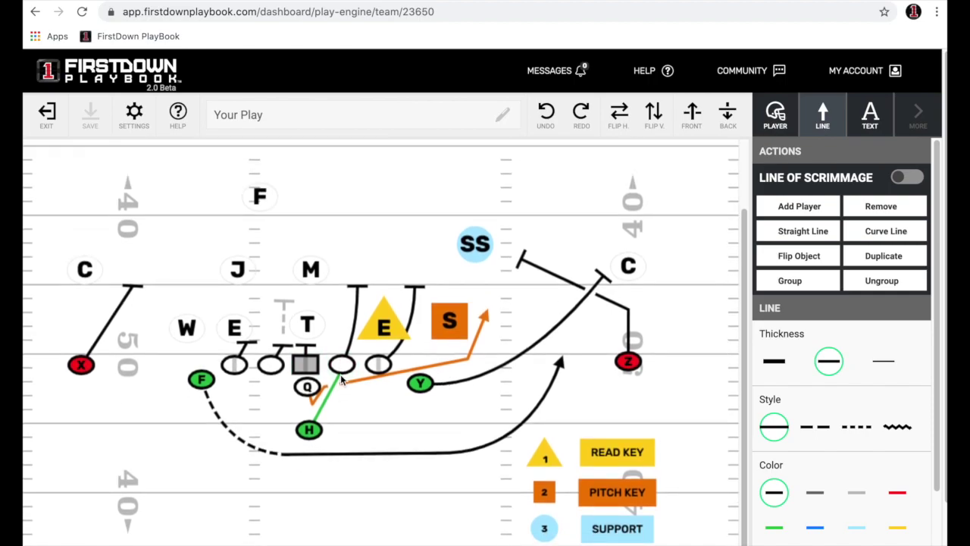
scroll(342, 381, "up", 1)
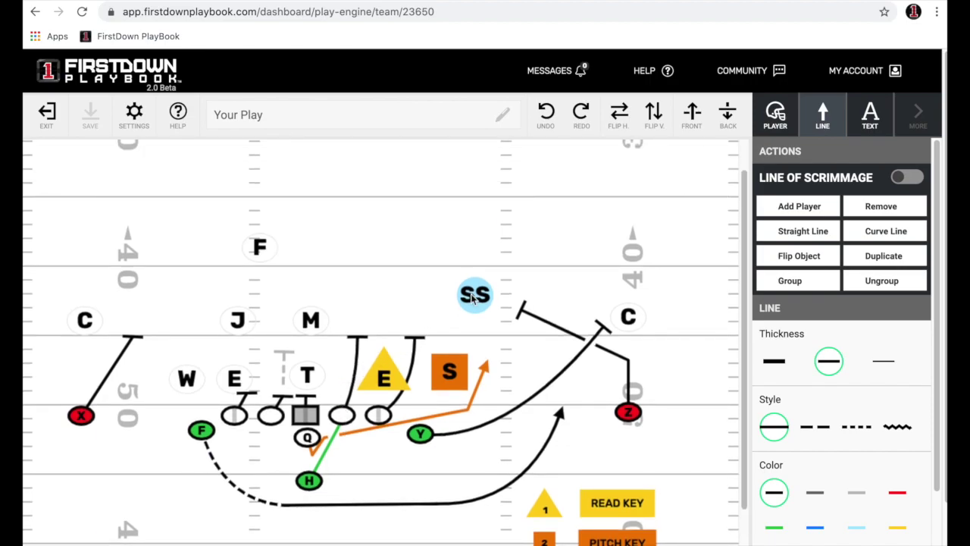
Flip the whole play horizontally and back to its original direction, and flip it vertically
left_click(620, 119)
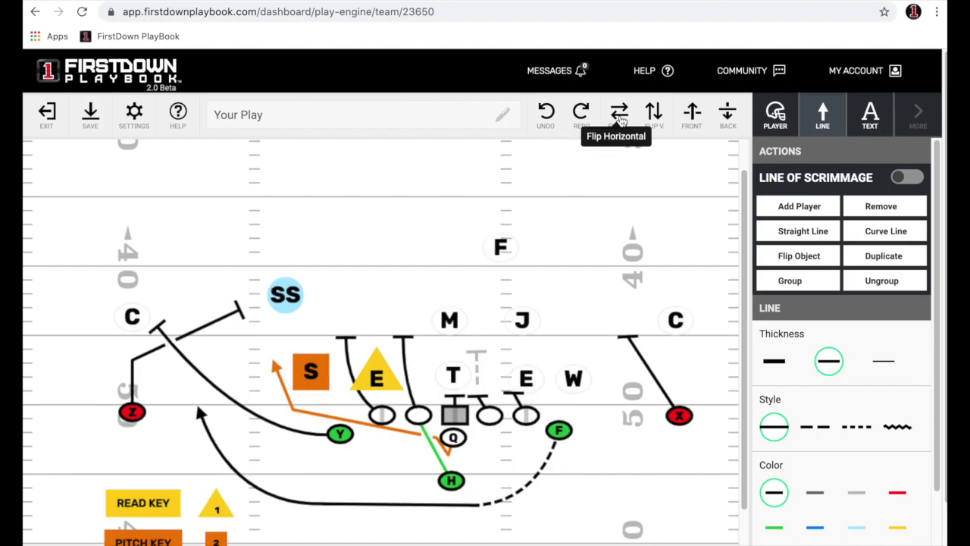
left_click(620, 119)
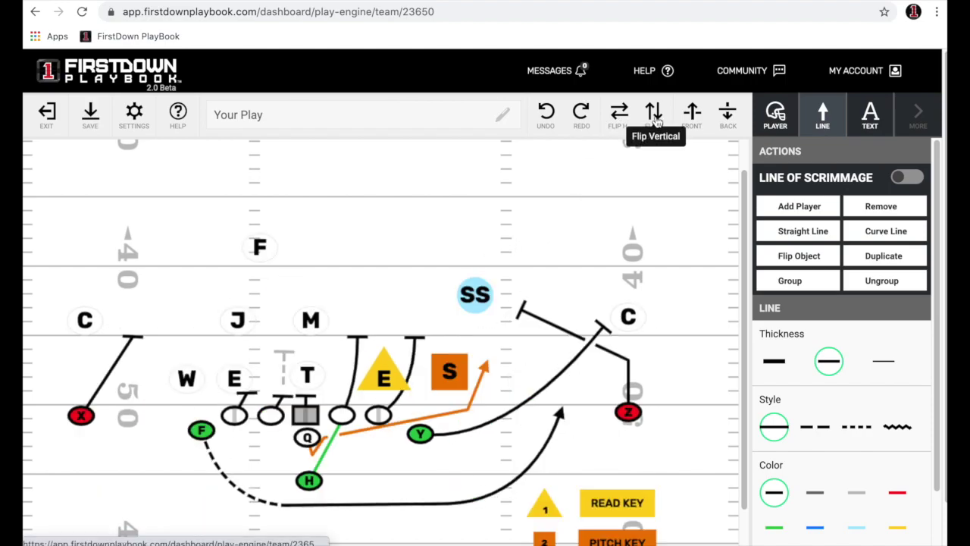
left_click(653, 115)
scroll(656, 205, "down", 1)
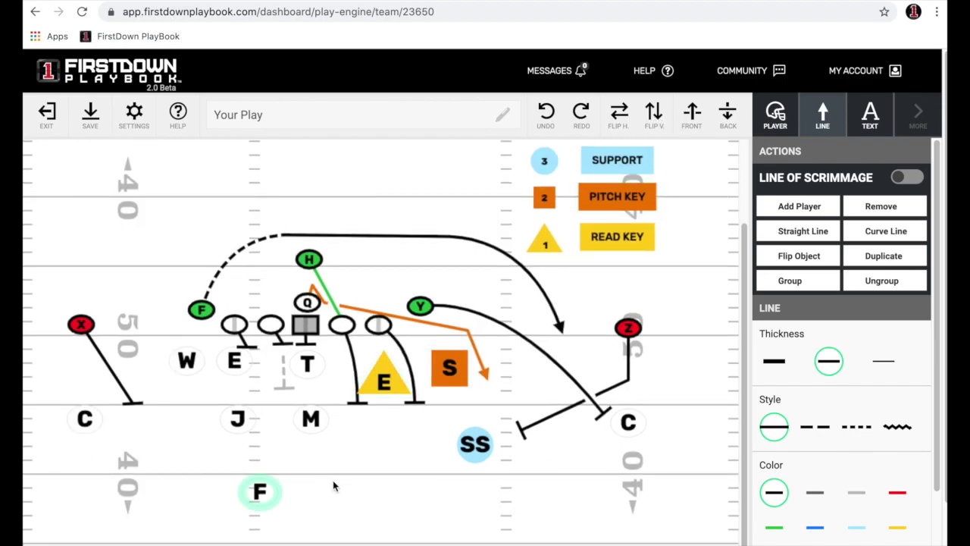
Relabel the M defender as 54 and give the player a yellow fill
left_click(313, 421)
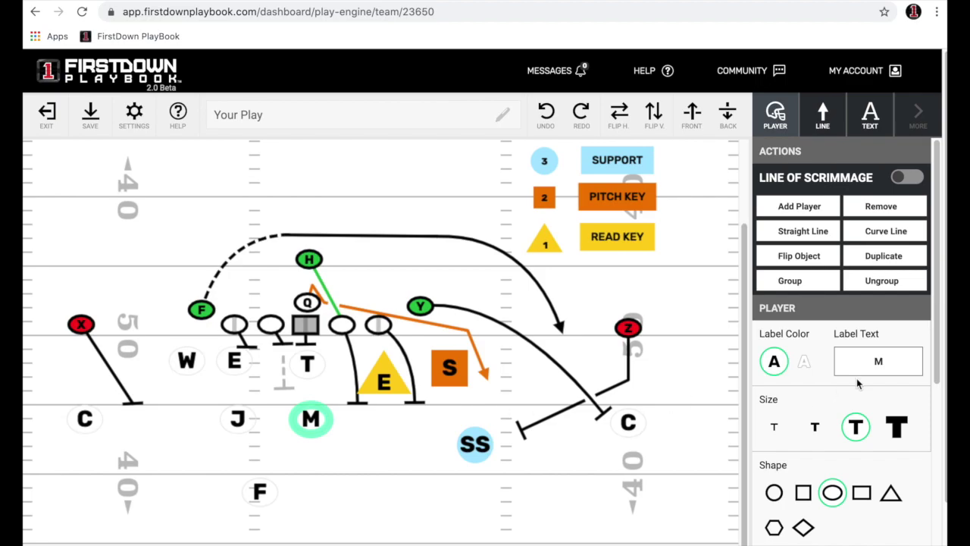
left_click(896, 360)
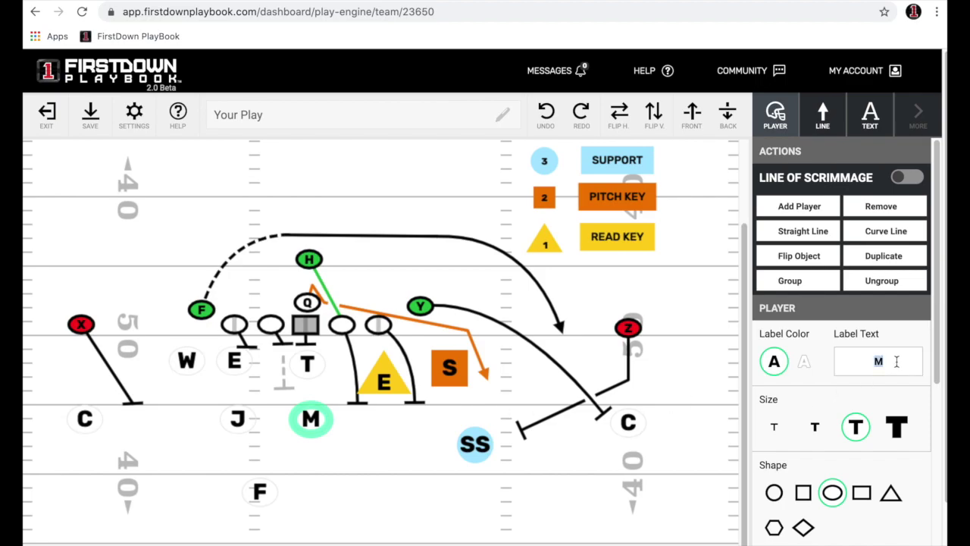
type("54")
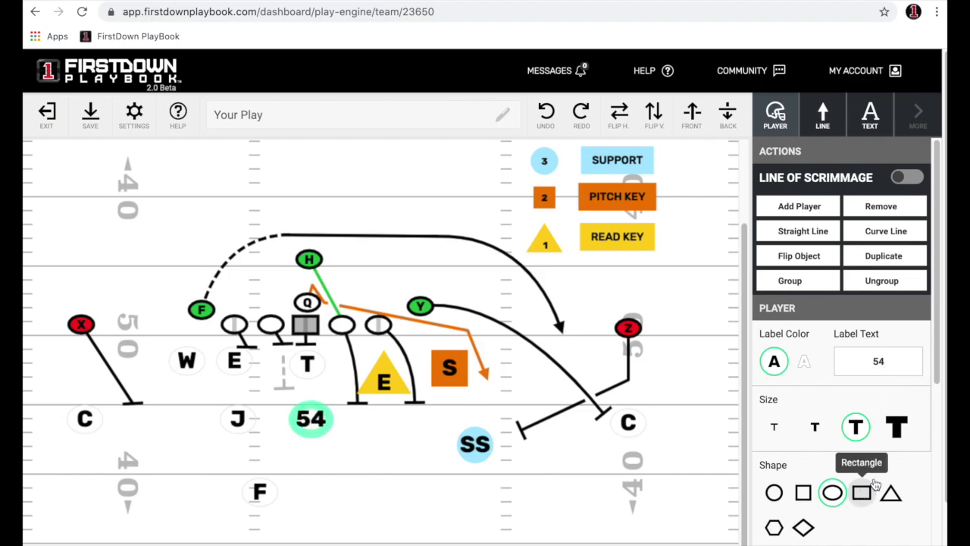
scroll(905, 432, "down", 2)
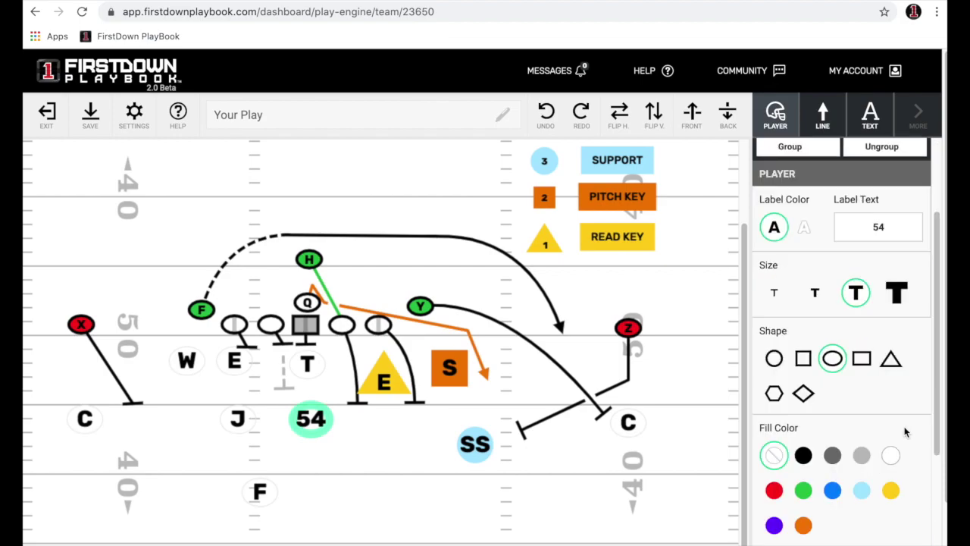
left_click(891, 490)
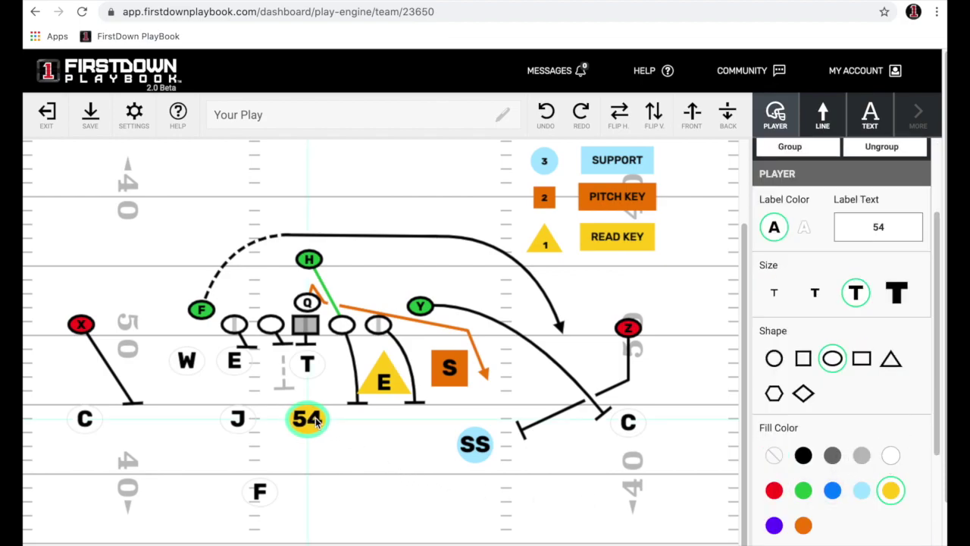
left_click(361, 454)
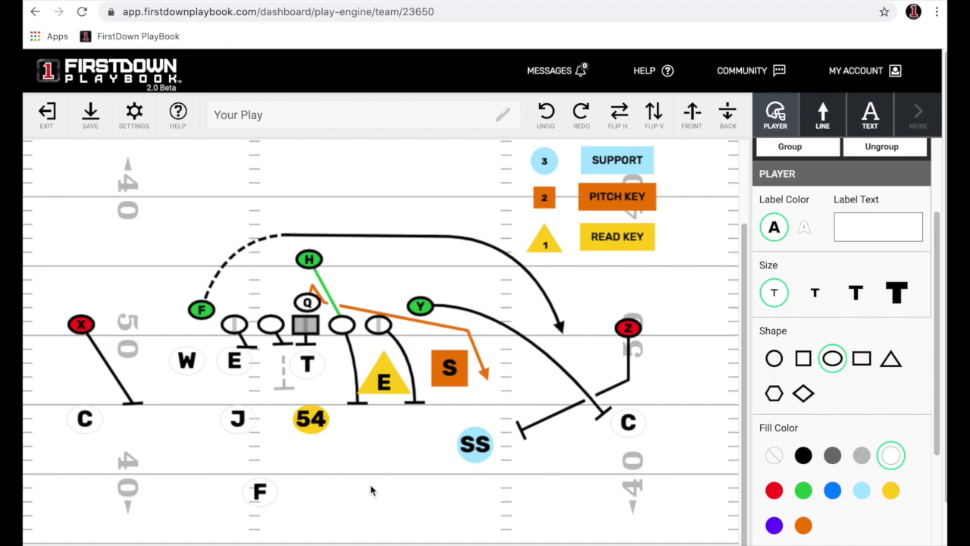
Flip the play vertically back to its original orientation and save it
left_click(658, 113)
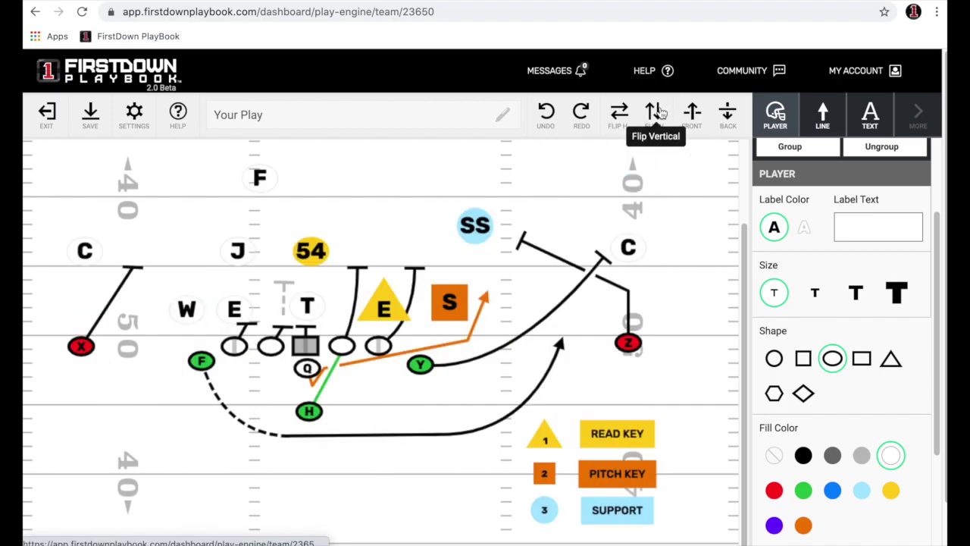
left_click(91, 116)
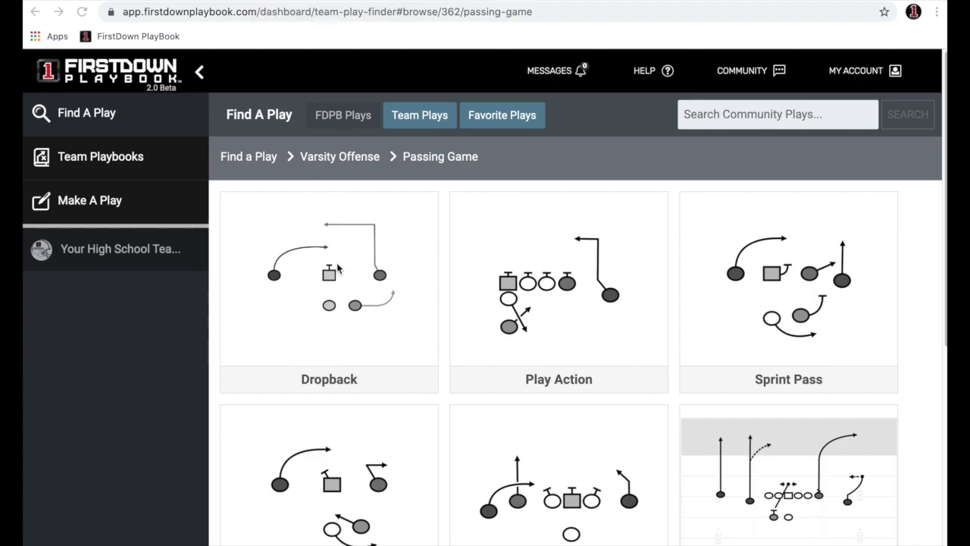
Look through the play categories of the Varsity Offense Passing Game library
scroll(338, 268, "down", 1)
scroll(336, 267, "down", 1)
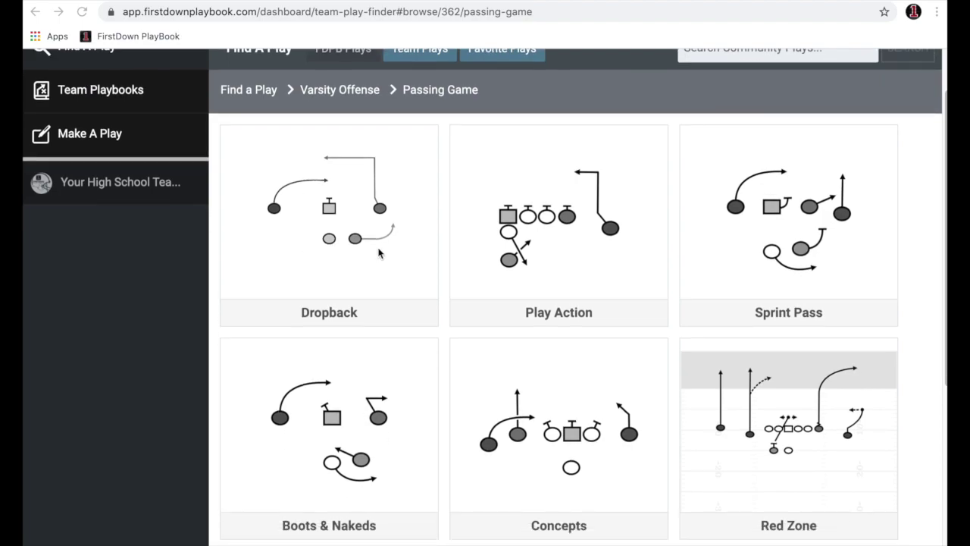
scroll(510, 260, "down", 1)
scroll(510, 260, "down", 1)
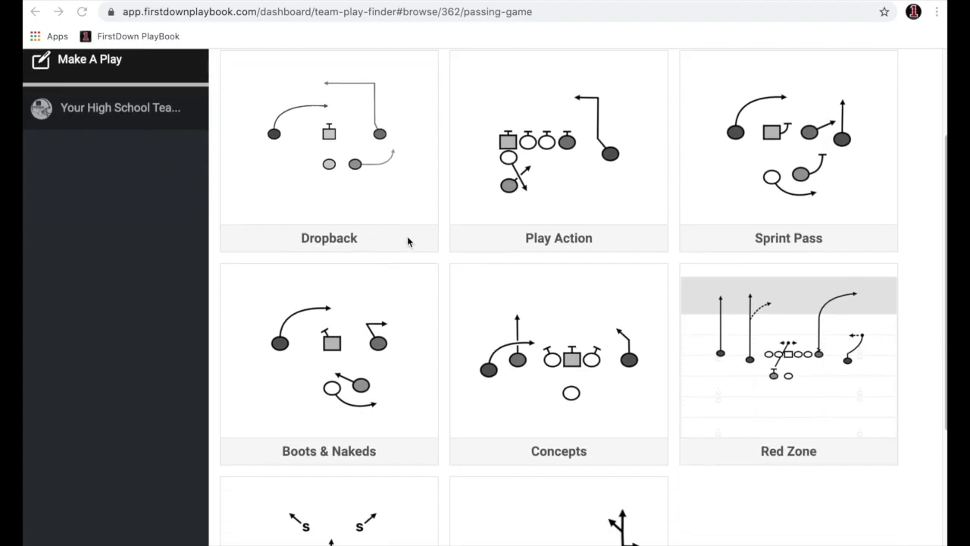
scroll(541, 212, "down", 3)
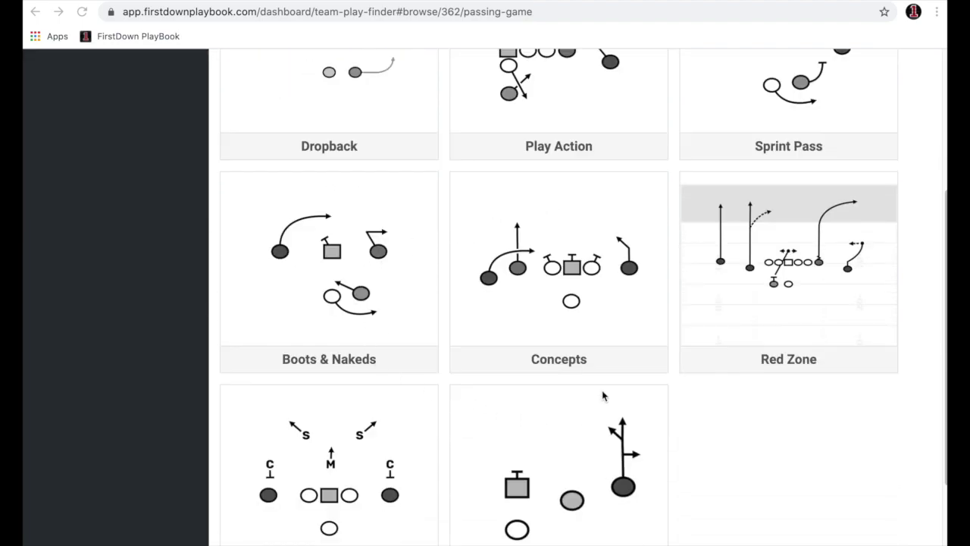
scroll(440, 231, "up", 2)
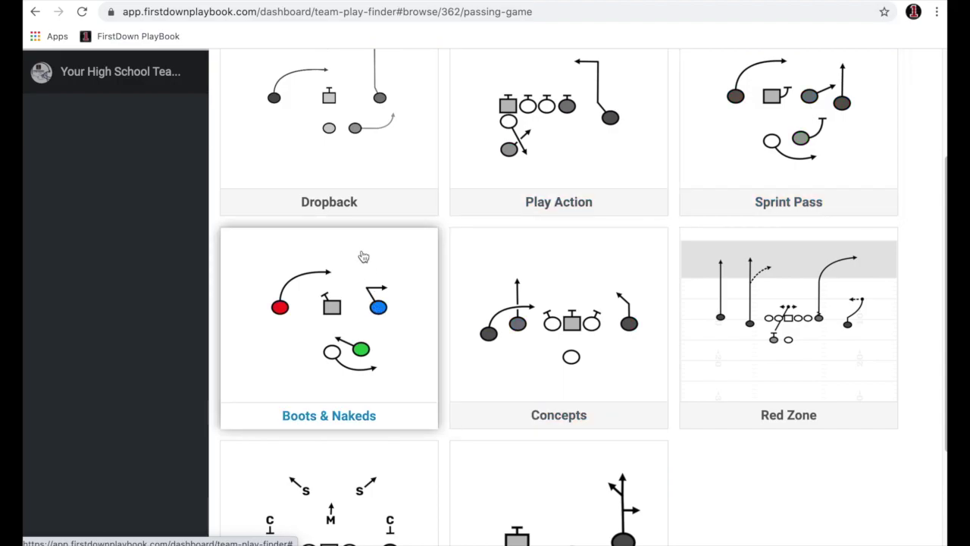
scroll(364, 296, "up", 2)
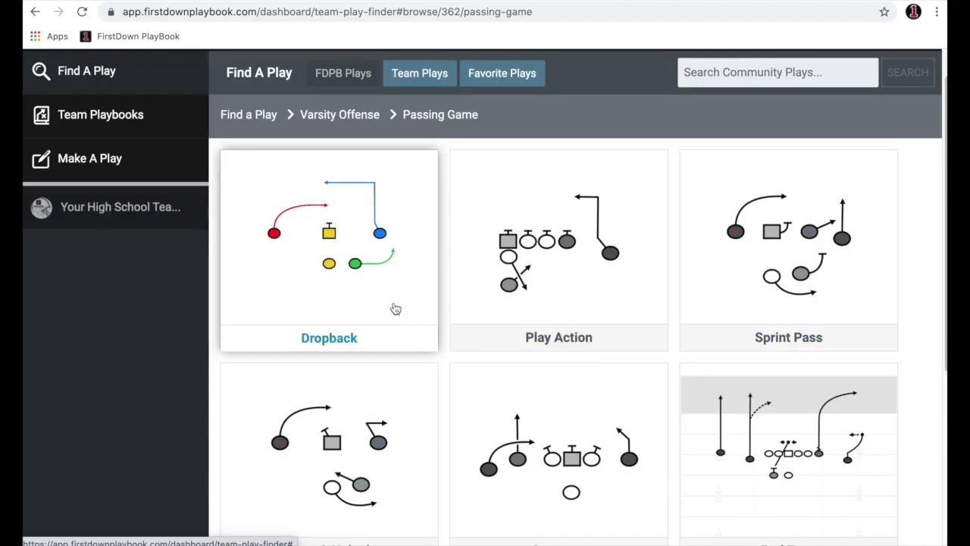
Open the Dropback passing plays for the 1 Back 2x2 formation and browse them
left_click(395, 308)
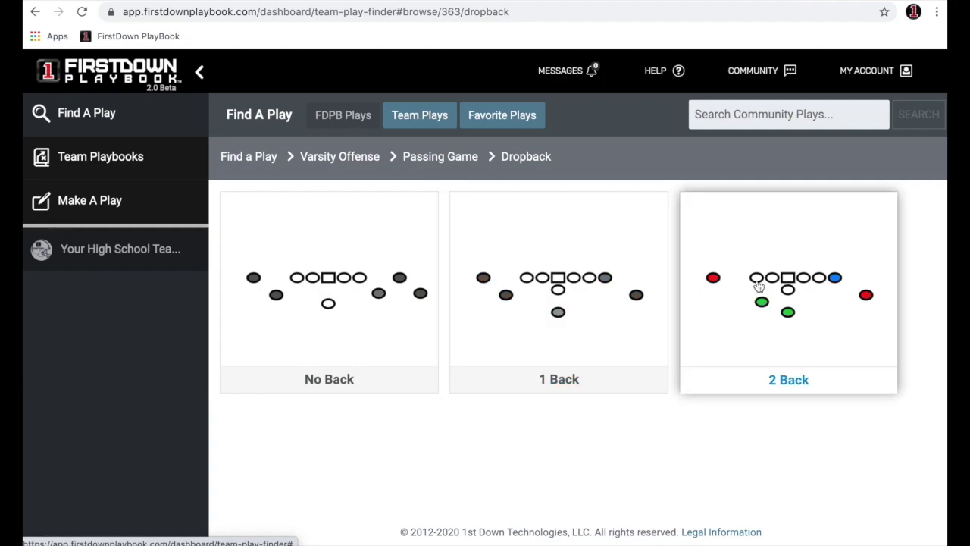
left_click(585, 282)
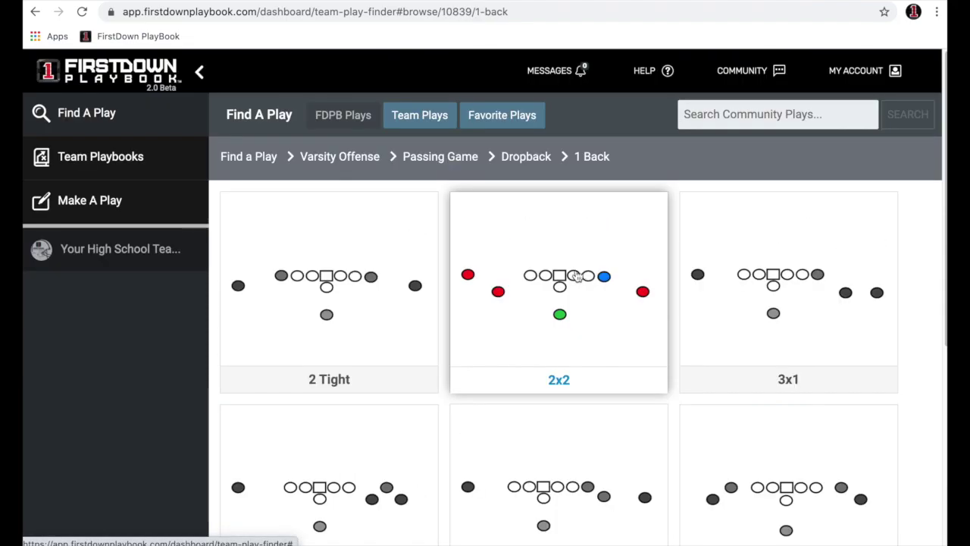
left_click(566, 270)
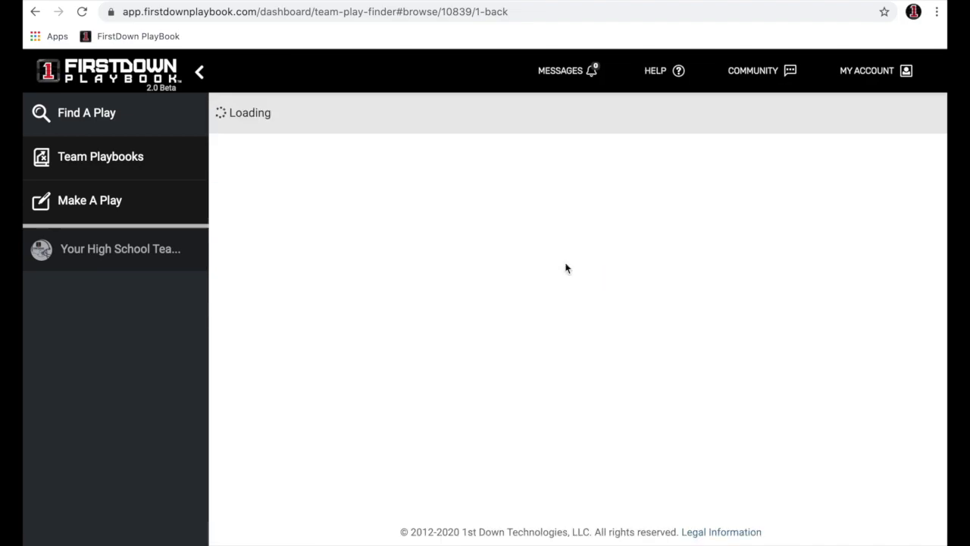
scroll(574, 328, "down", 5)
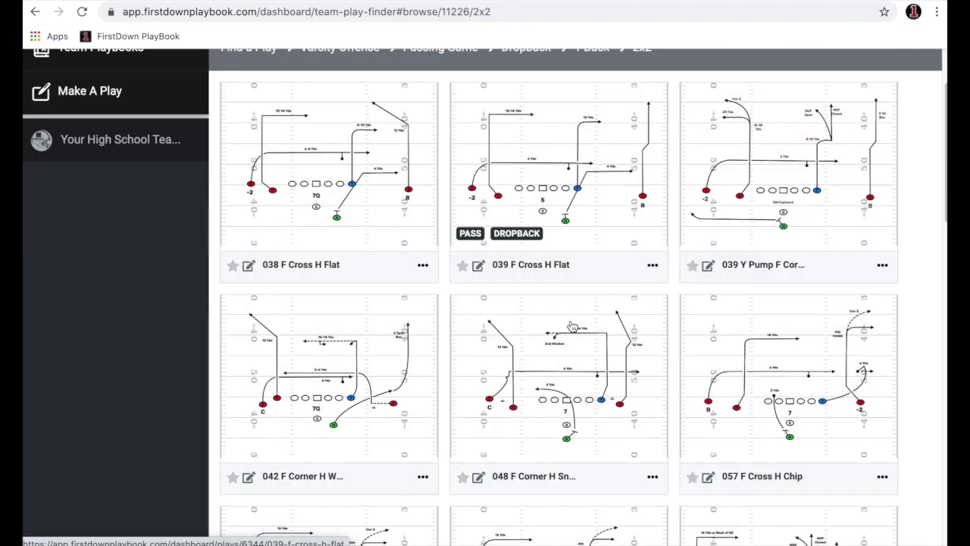
Look through the Dropback 2x2 plays and open 039 F Cross H Flat to examine its diagram
scroll(574, 328, "down", 10)
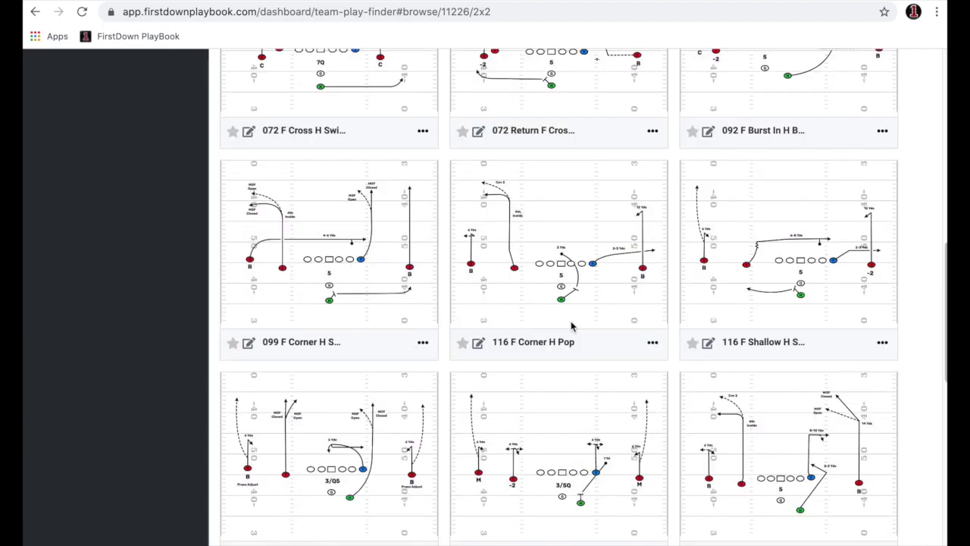
scroll(574, 327, "down", 3)
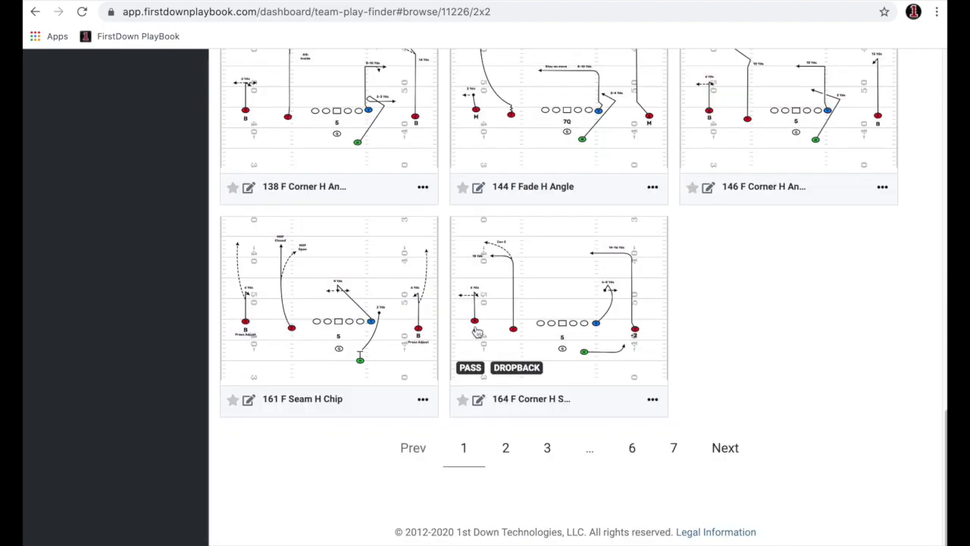
scroll(538, 321, "up", 18)
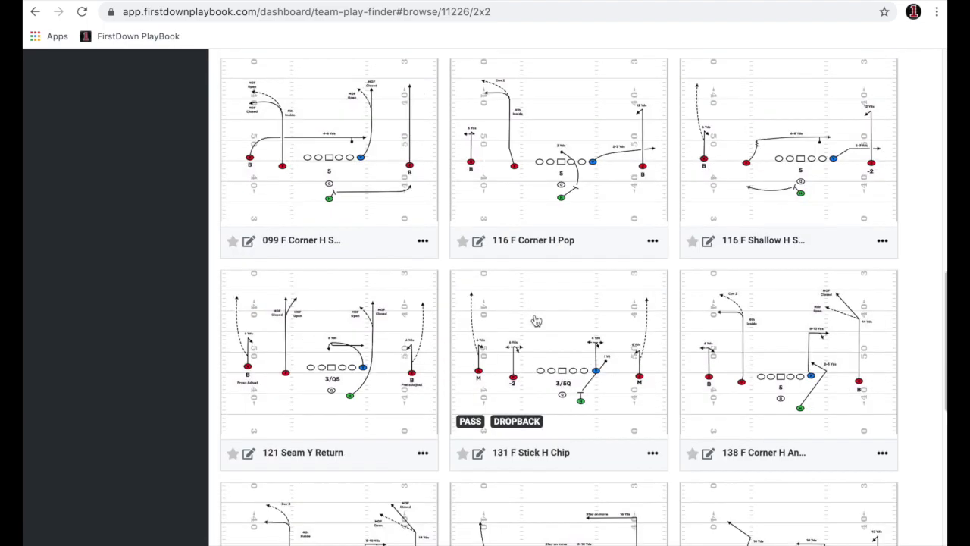
scroll(538, 321, "up", 1)
left_click(544, 262)
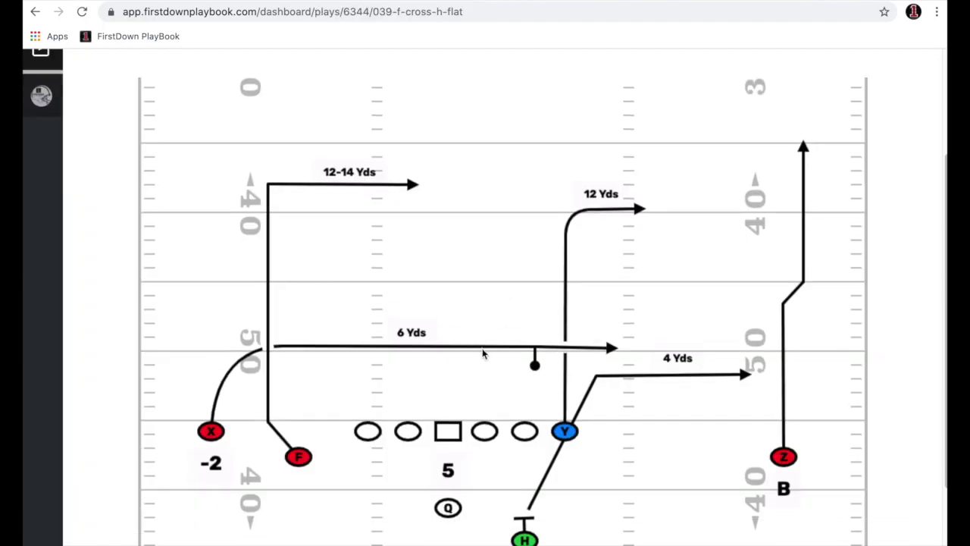
scroll(481, 351, "down", 1)
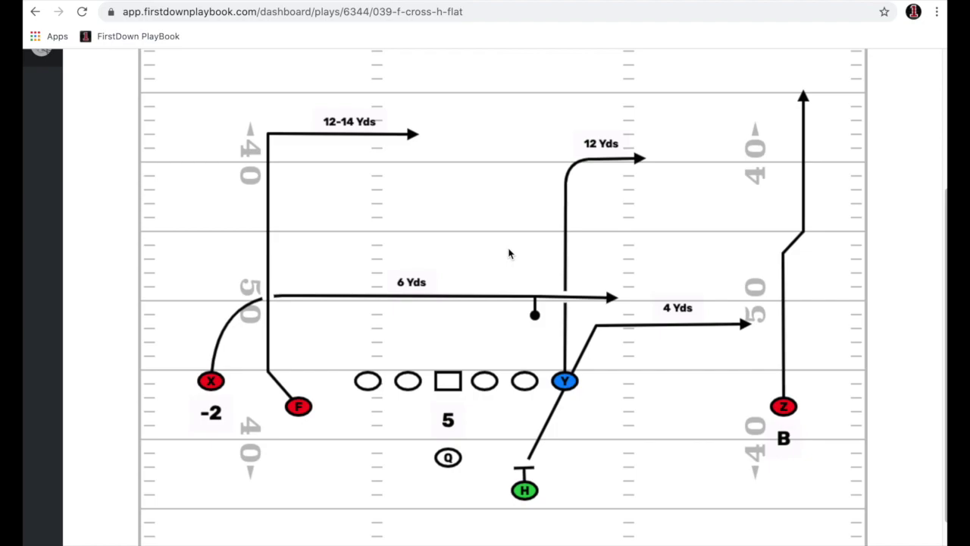
scroll(512, 256, "up", 2)
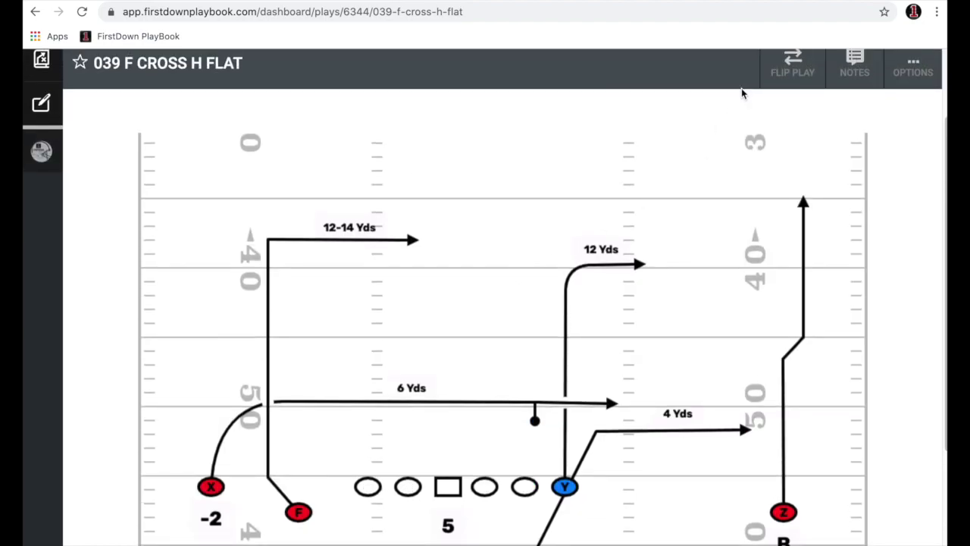
Flip 039 F Cross H Flat and flip it back, and read through the coaching points in its notes
left_click(789, 62)
left_click(790, 62)
left_click(834, 67)
scroll(792, 218, "down", 2)
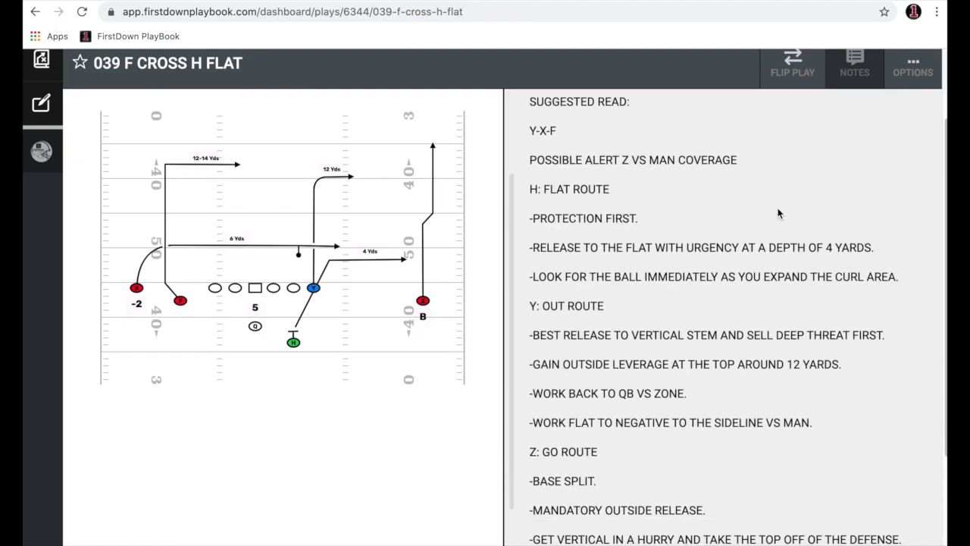
scroll(774, 201, "up", 4)
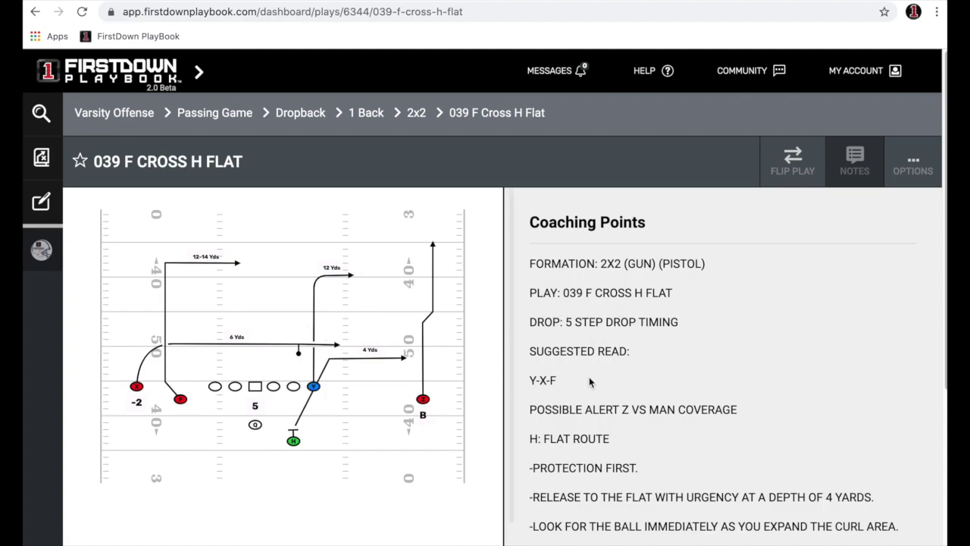
scroll(587, 379, "down", 2)
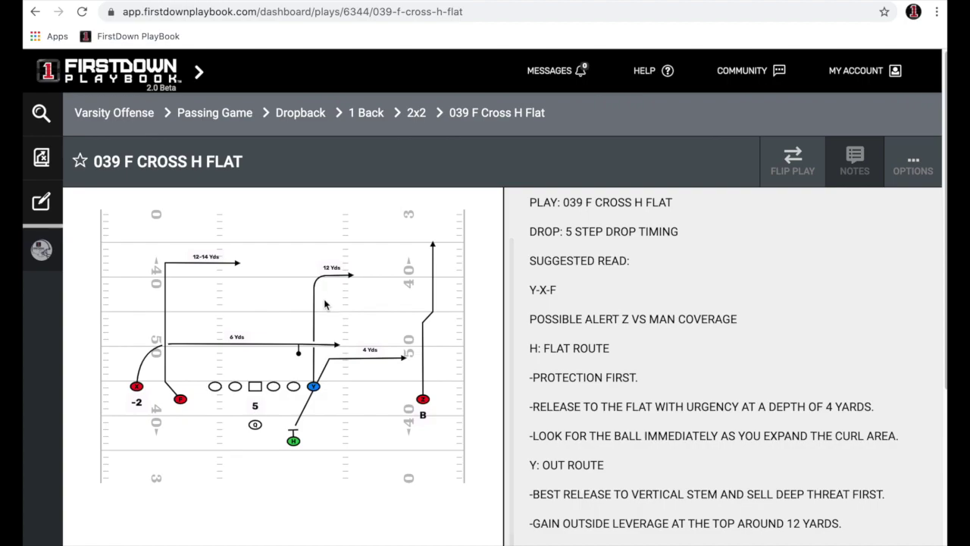
scroll(598, 331, "down", 6)
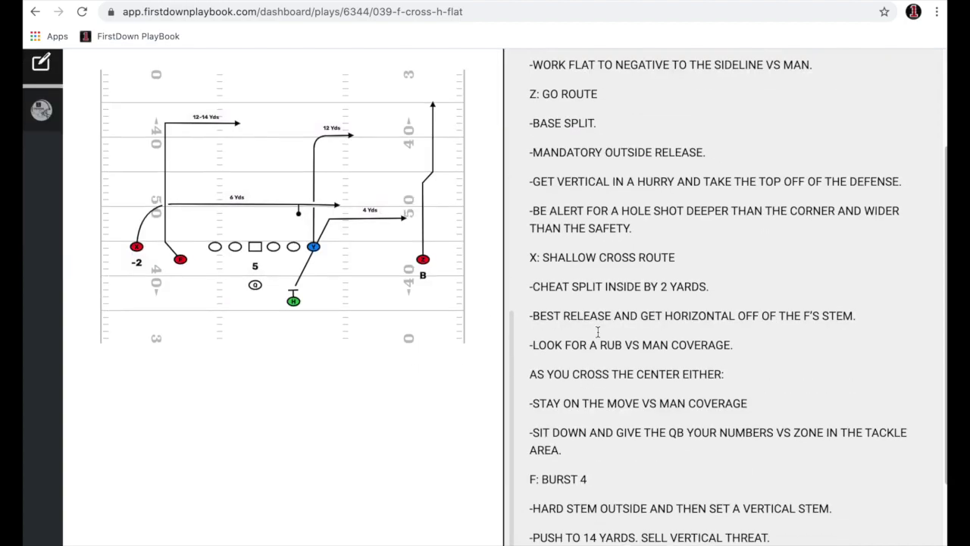
scroll(598, 331, "down", 3)
scroll(597, 330, "up", 10)
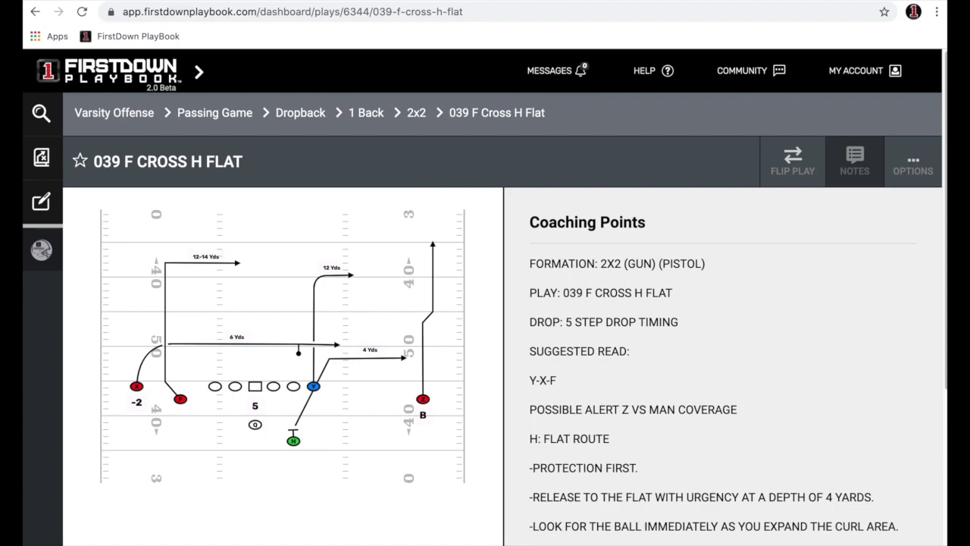
Return to the Varsity Offense library and look through its play categories
left_click(114, 112)
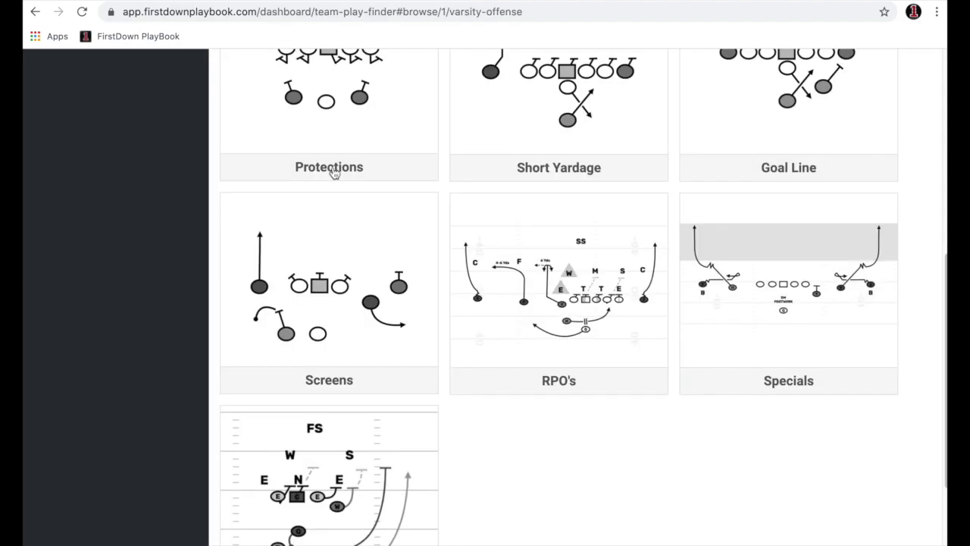
scroll(414, 297, "up", 5)
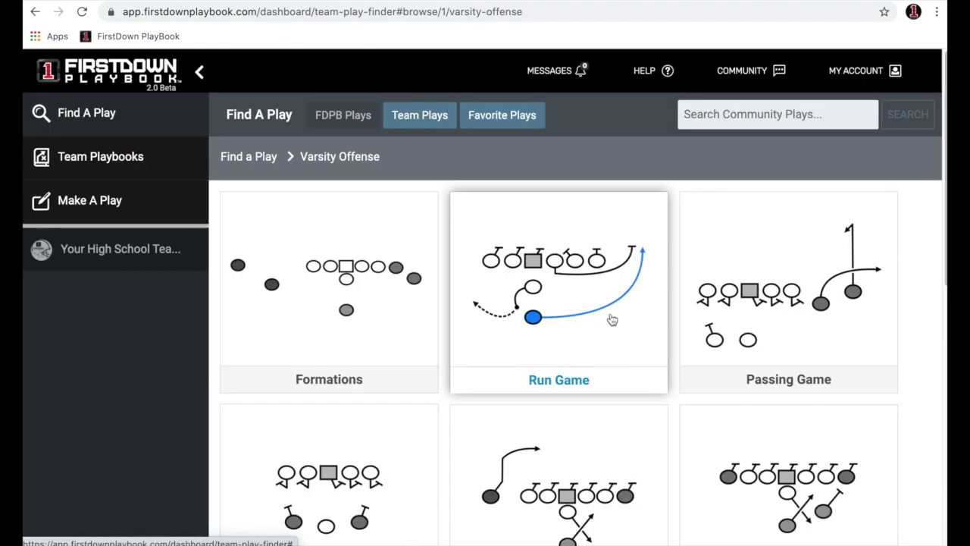
scroll(464, 283, "down", 1)
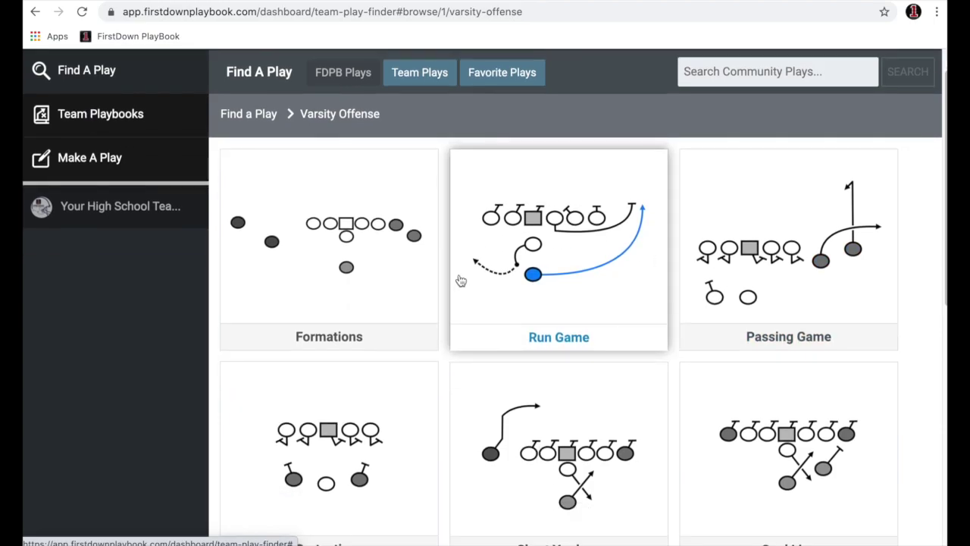
scroll(457, 281, "down", 2)
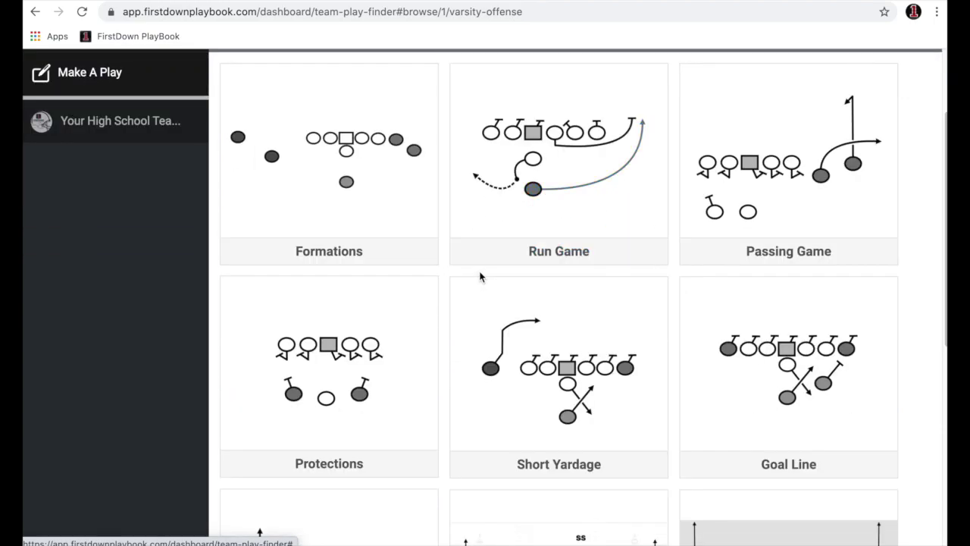
Open the Passing Game category and review its types of passing plays
left_click(753, 197)
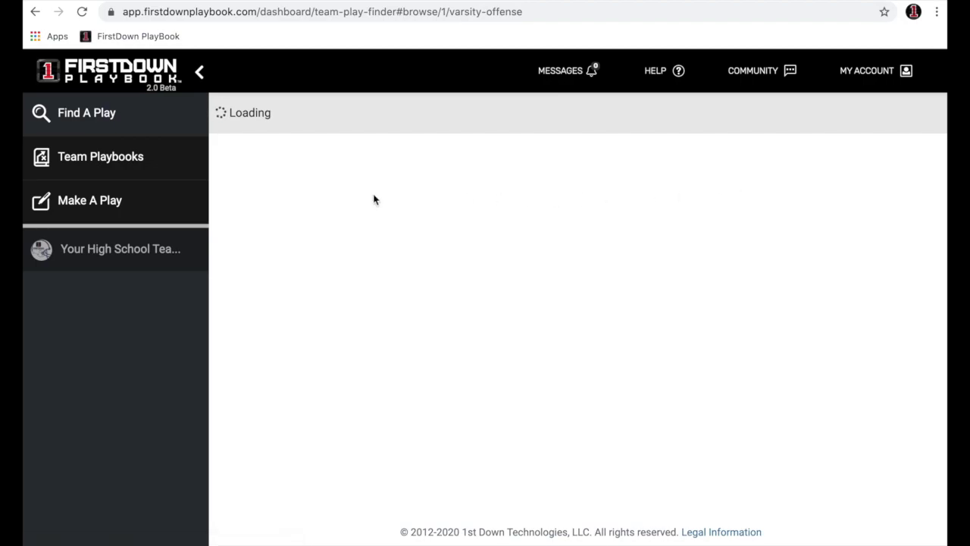
scroll(500, 251, "down", 2)
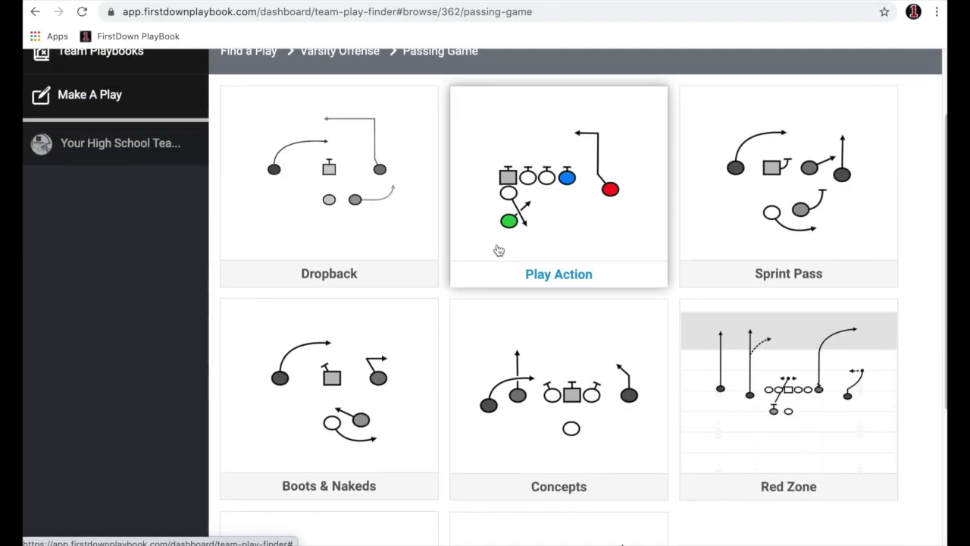
scroll(499, 250, "down", 4)
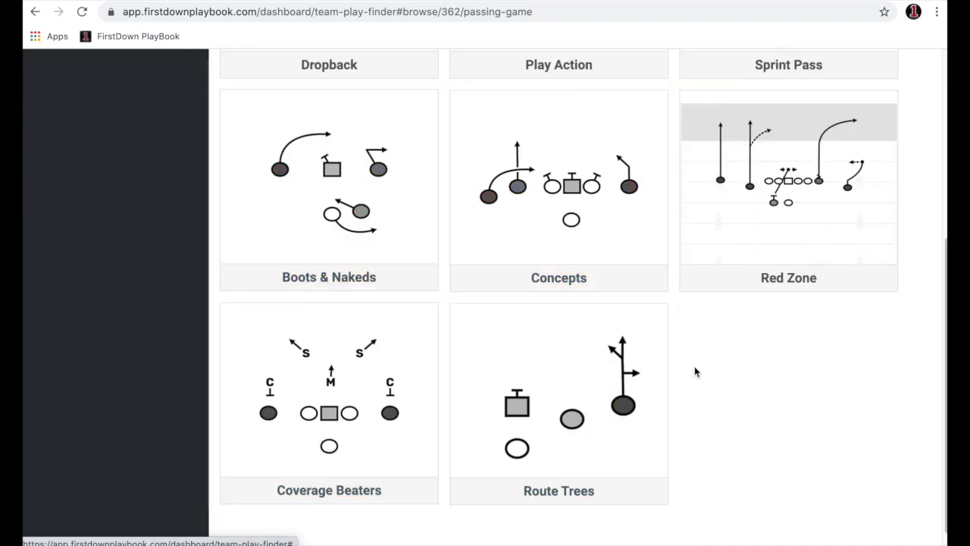
Open the Concepts category of the Passing Game and browse the available passing concepts
left_click(534, 215)
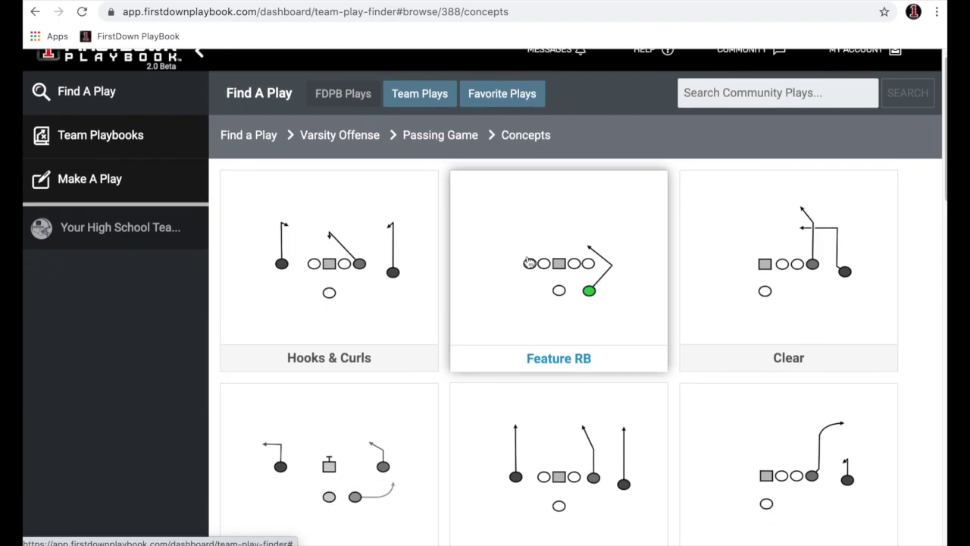
scroll(529, 262, "down", 5)
scroll(529, 260, "down", 6)
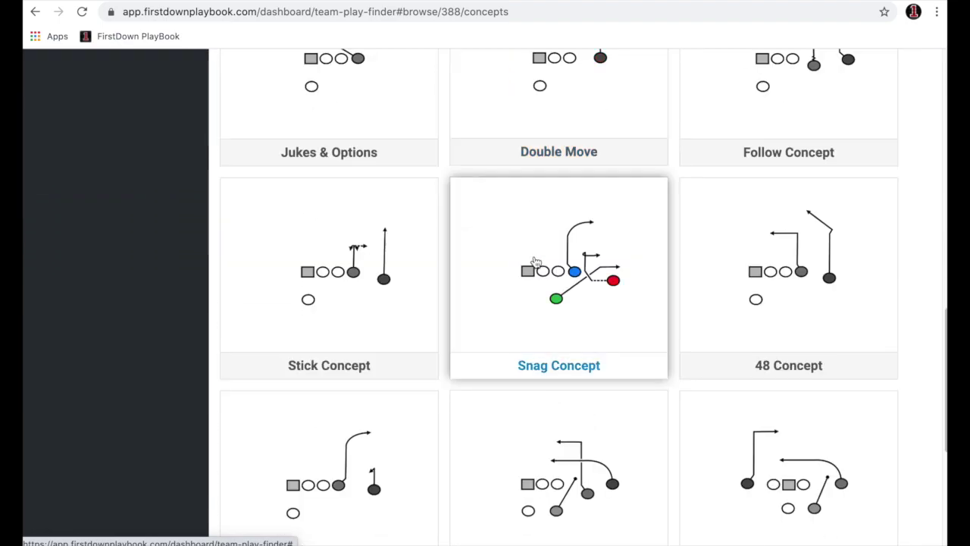
scroll(535, 261, "down", 4)
scroll(488, 214, "up", 5)
scroll(497, 220, "up", 8)
scroll(705, 284, "down", 3)
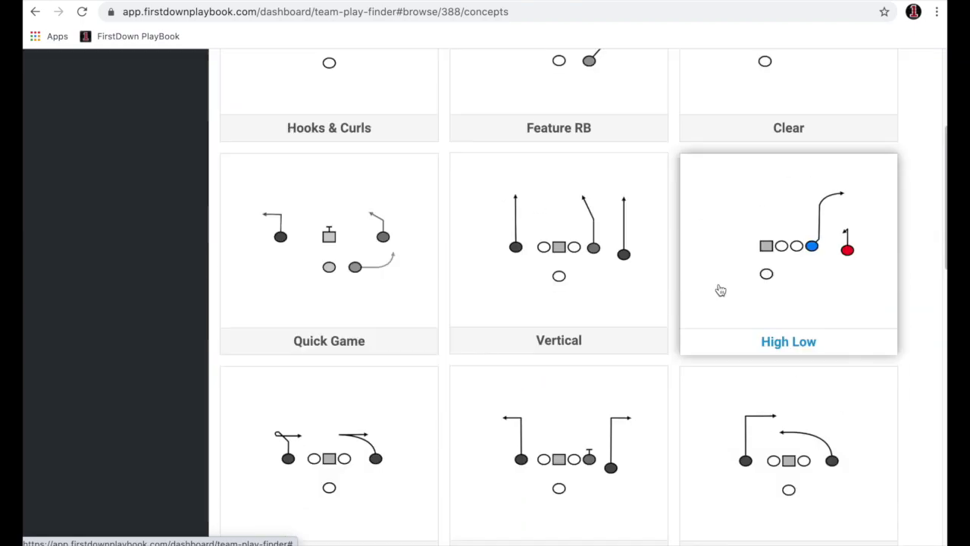
scroll(773, 262, "down", 1)
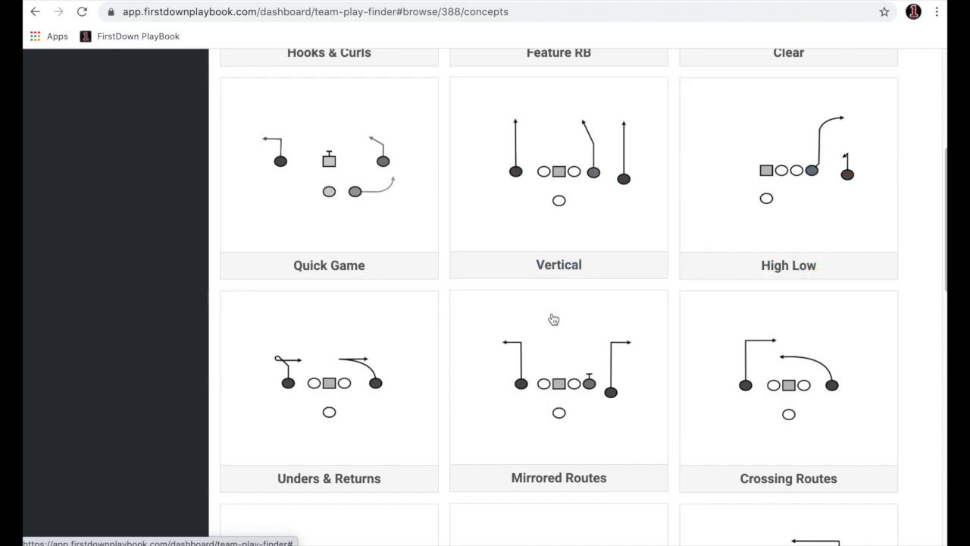
scroll(531, 375, "down", 2)
scroll(841, 286, "down", 2)
scroll(834, 284, "up", 5)
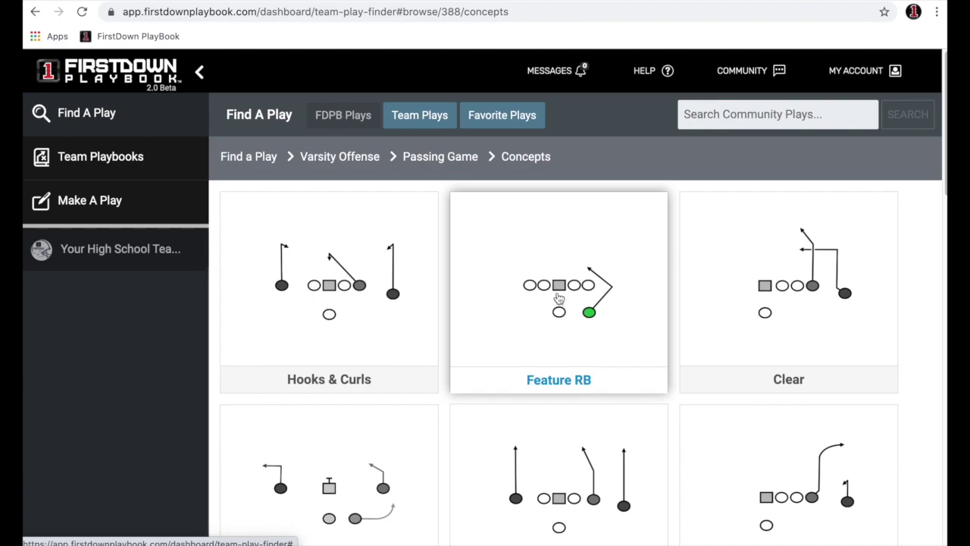
Go back to the Passing Game and open the Red Zone category to view its field-position ranges
left_click(447, 164)
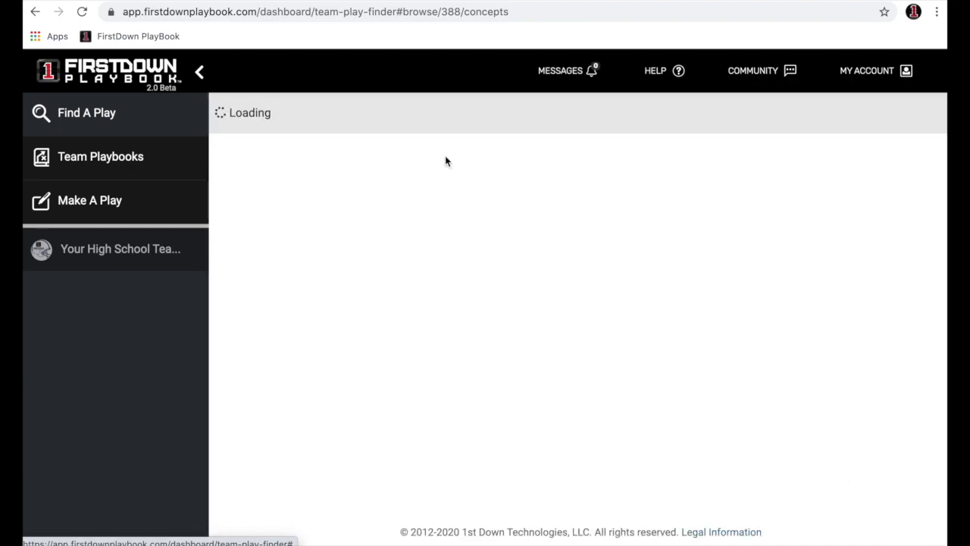
scroll(574, 225, "down", 4)
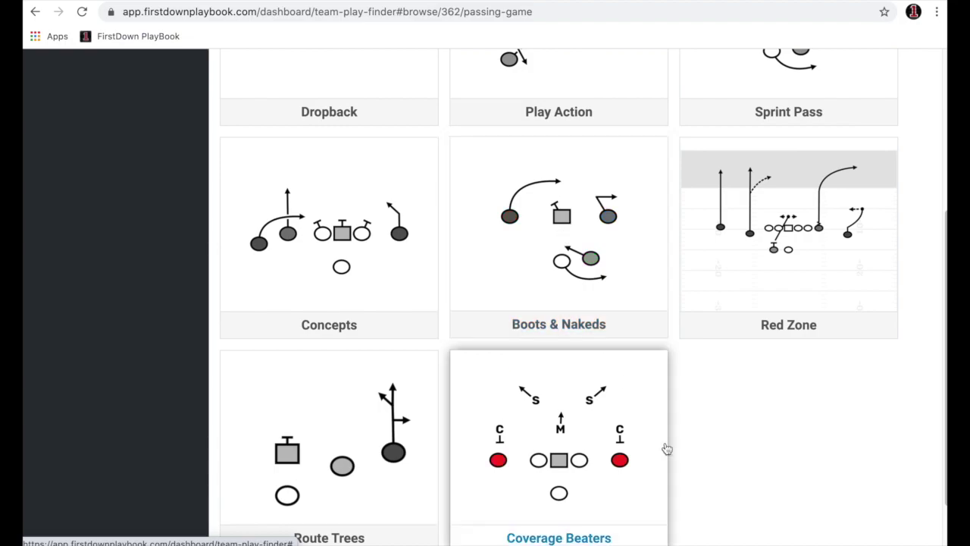
scroll(745, 367, "down", 2)
left_click(760, 195)
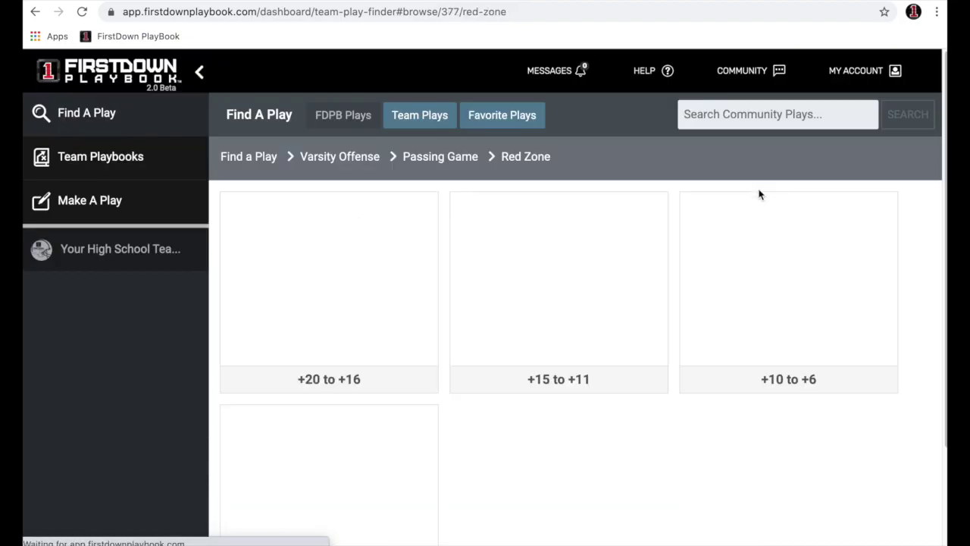
scroll(690, 379, "down", 4)
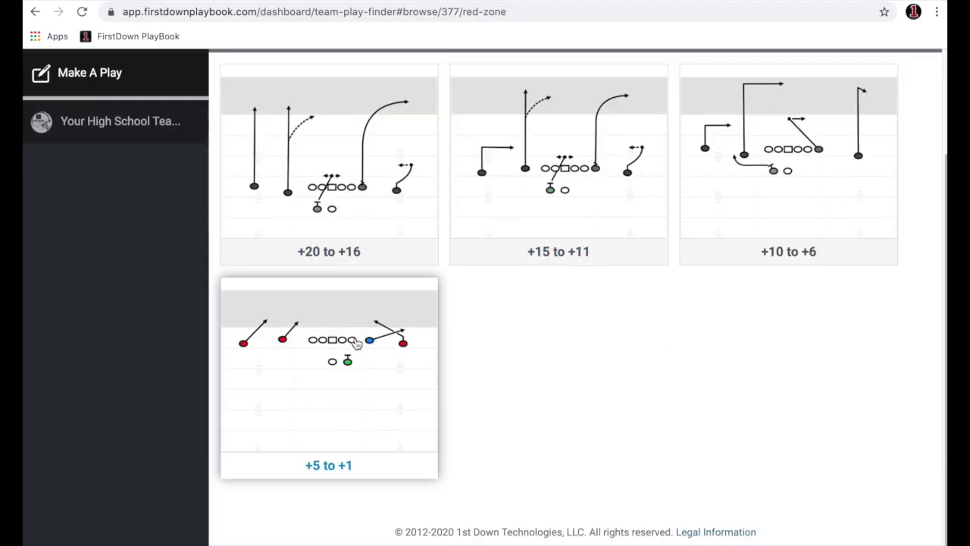
Open the +15 to +11 red zone plays for the 1 Back 3x1 Gun formation and browse them
left_click(574, 205)
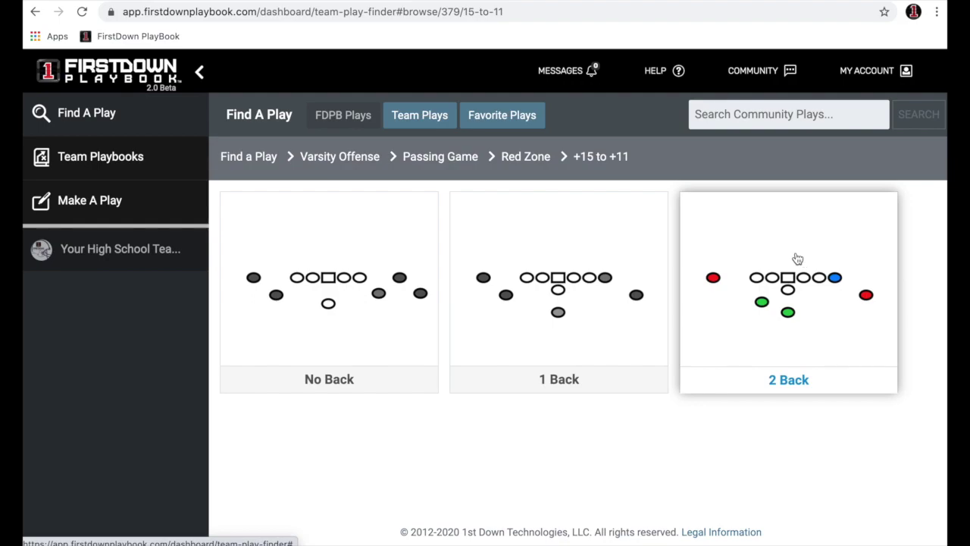
left_click(510, 283)
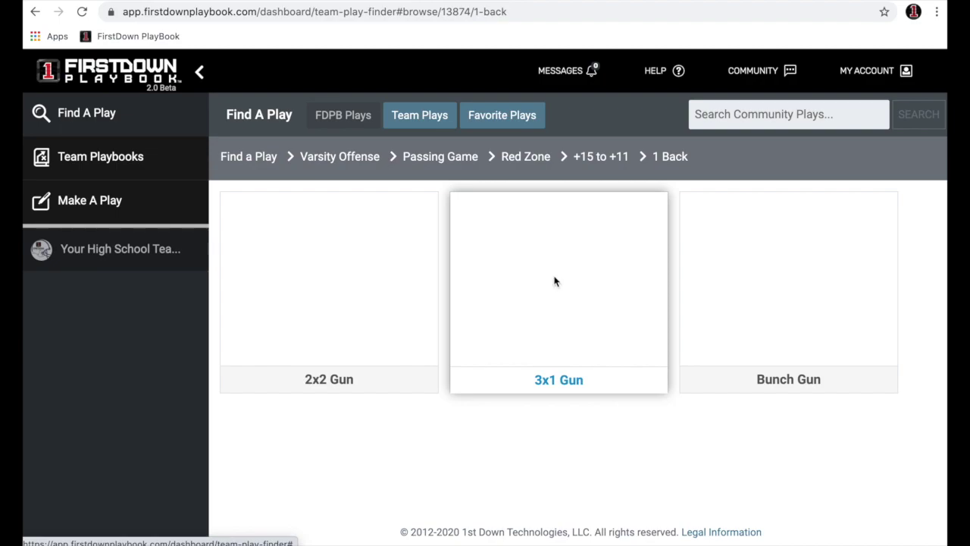
left_click(556, 281)
scroll(536, 284, "down", 1)
scroll(535, 284, "down", 1)
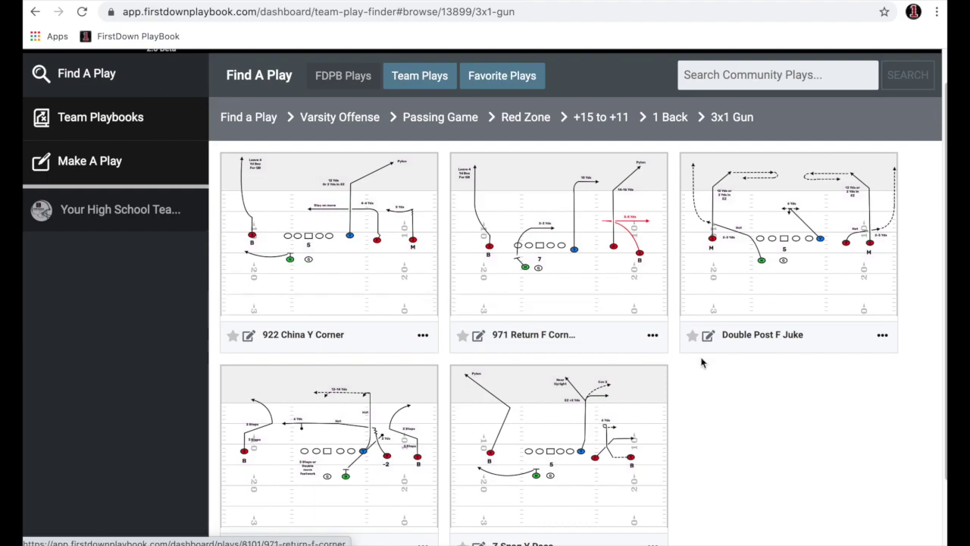
scroll(823, 425, "down", 1)
scroll(822, 425, "down", 1)
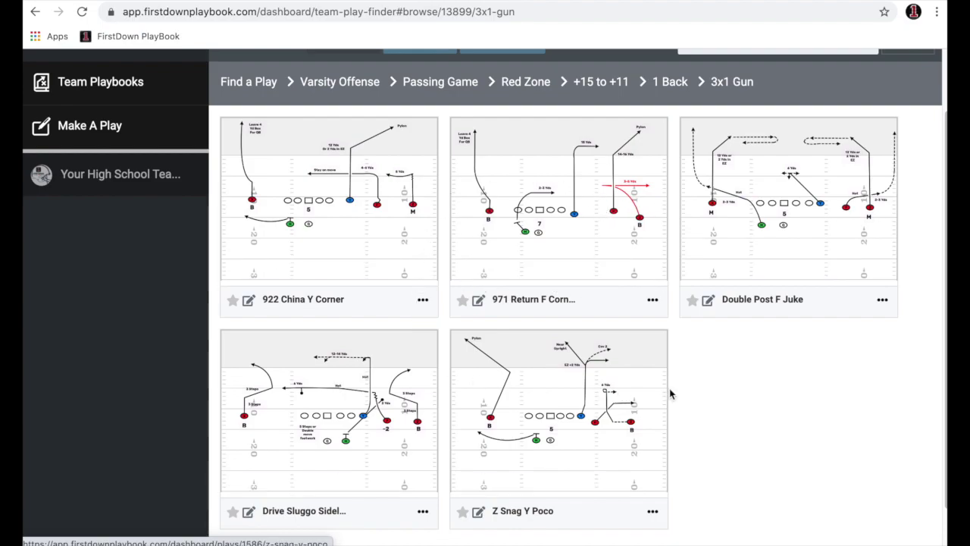
scroll(496, 260, "up", 1)
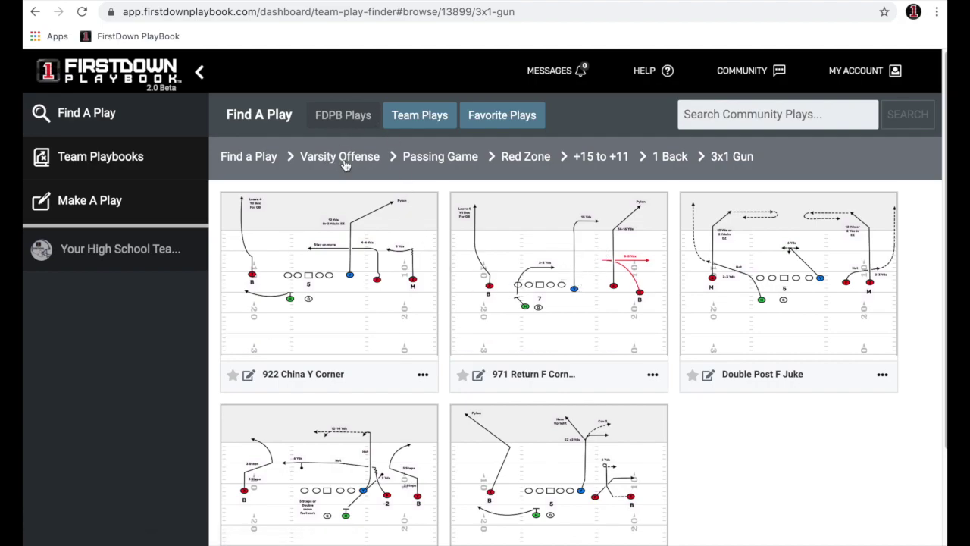
Return to the Passing Game categories and open Route Trees
left_click(426, 158)
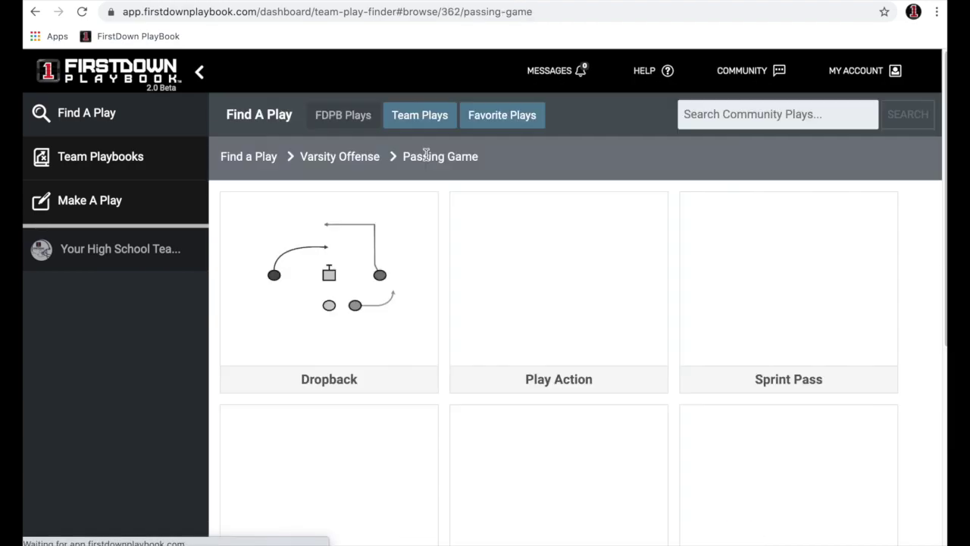
scroll(436, 161, "down", 4)
scroll(436, 161, "down", 2)
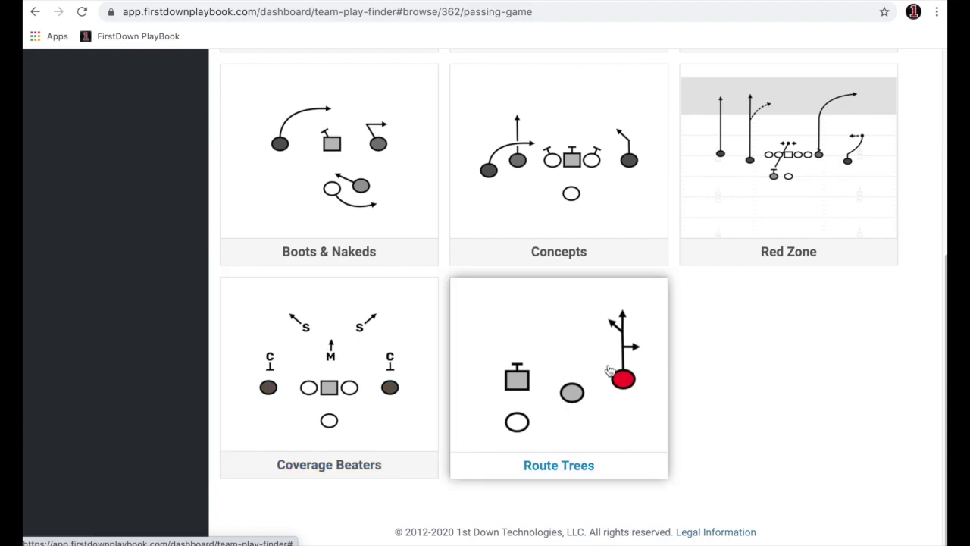
left_click(546, 364)
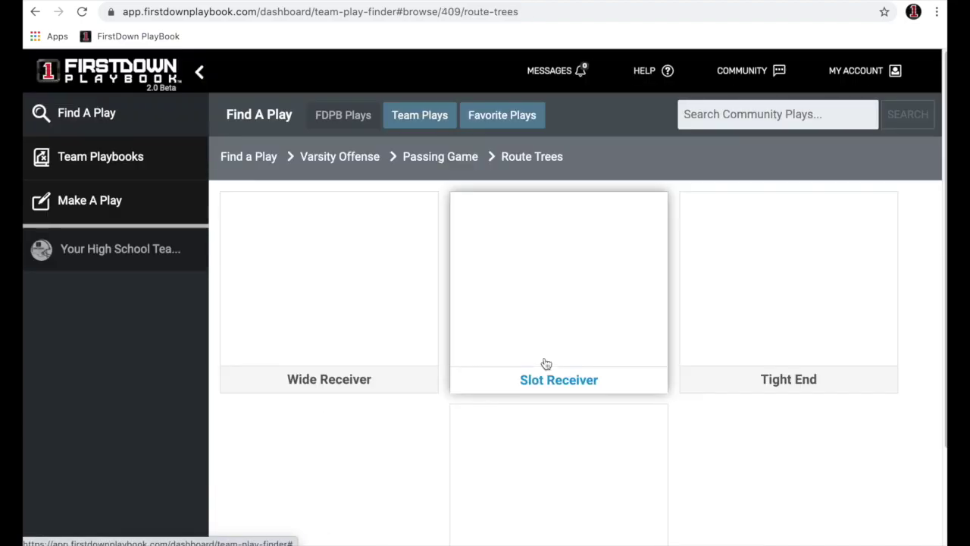
Open the Slot Receiver route tree and browse its route sheets from 0 Routes to 9 Routes
scroll(546, 362, "down", 1)
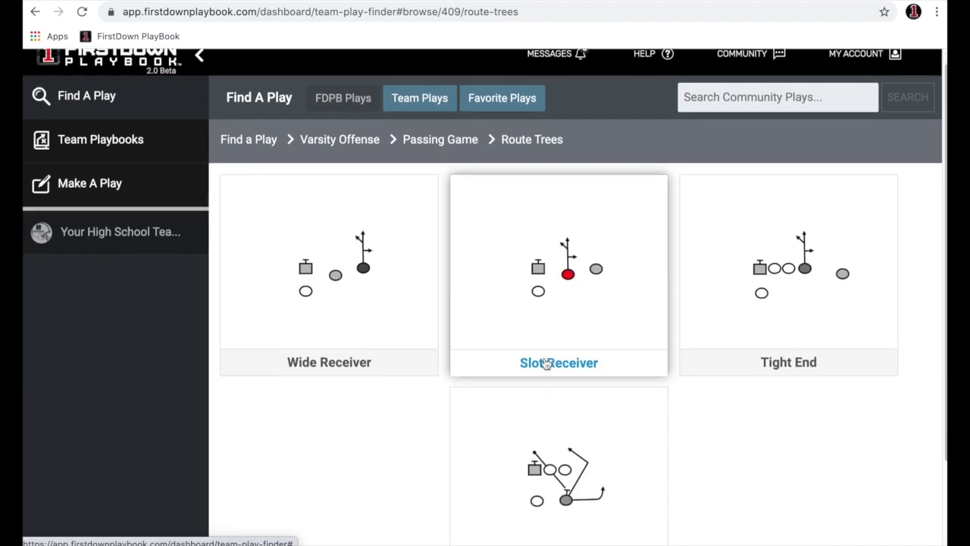
scroll(381, 301, "down", 1)
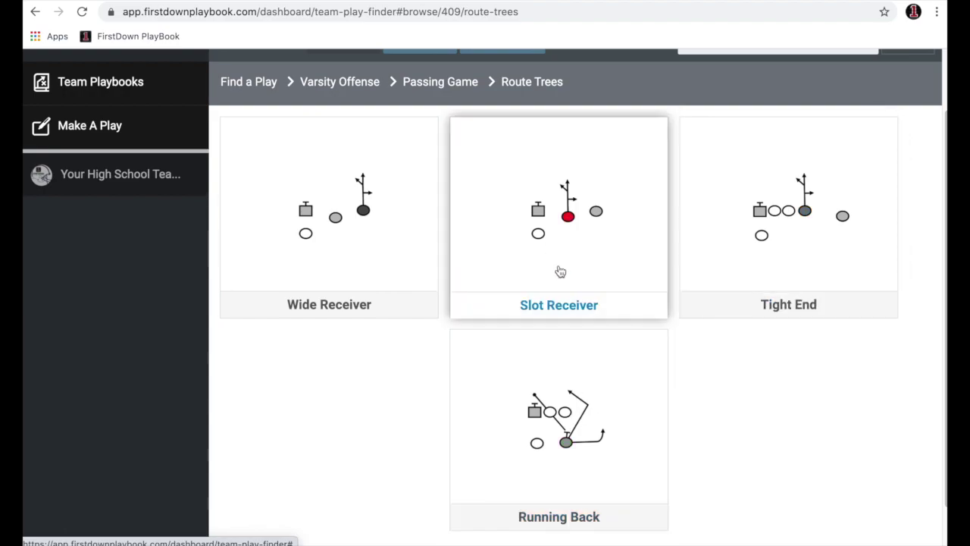
left_click(548, 245)
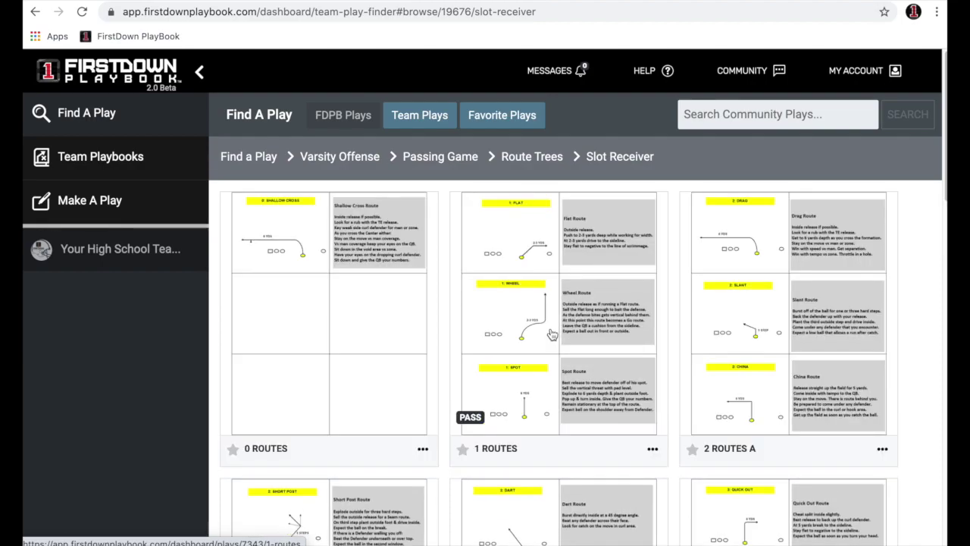
scroll(552, 335, "down", 15)
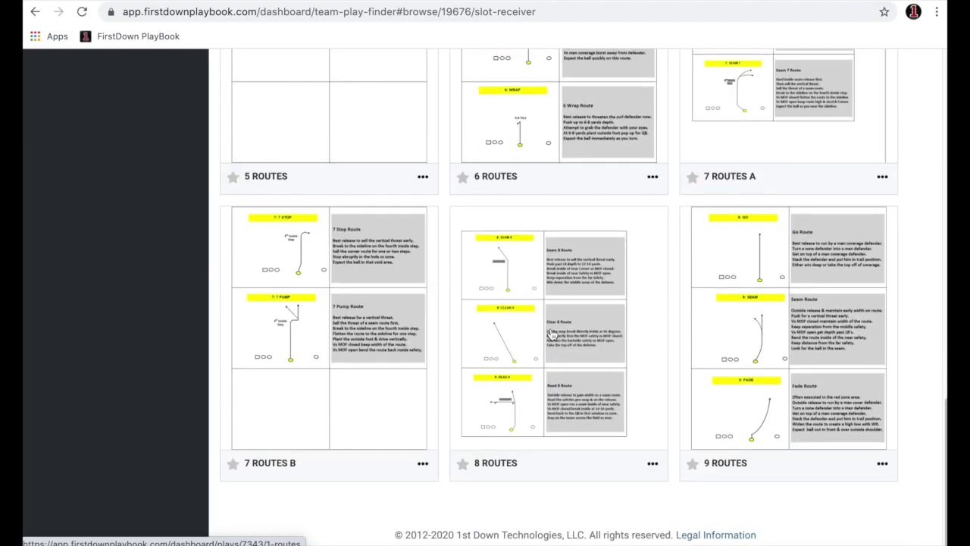
scroll(551, 334, "up", 15)
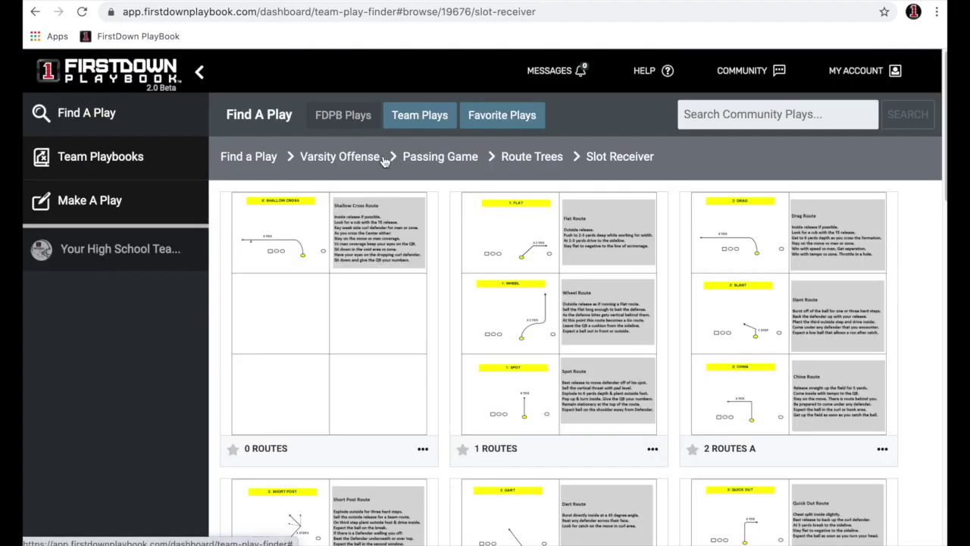
Return to Varsity Offense and look over its remaining categories, from Protections and Short Yardage to RPO's, Specials and 6-8-9 Man
left_click(357, 159)
scroll(391, 199, "down", 3)
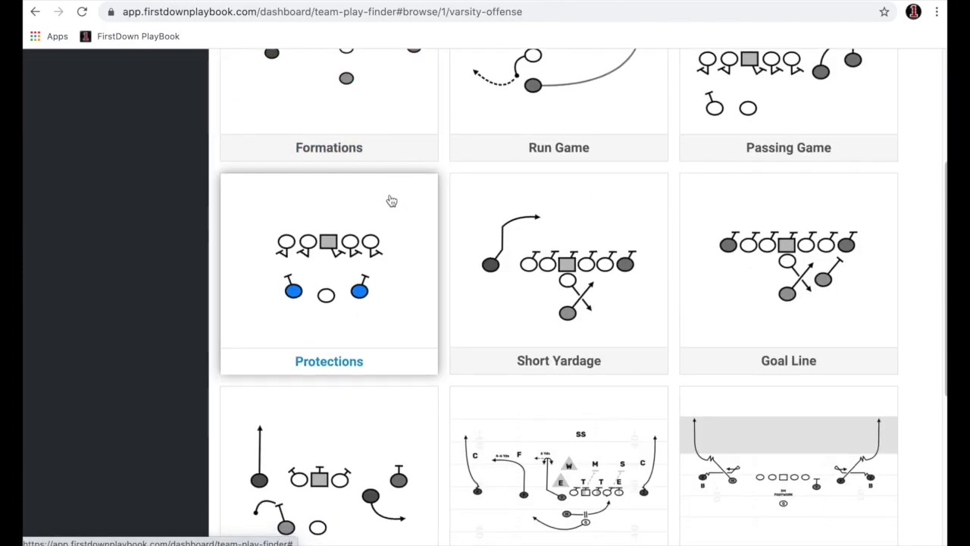
scroll(662, 145, "down", 2)
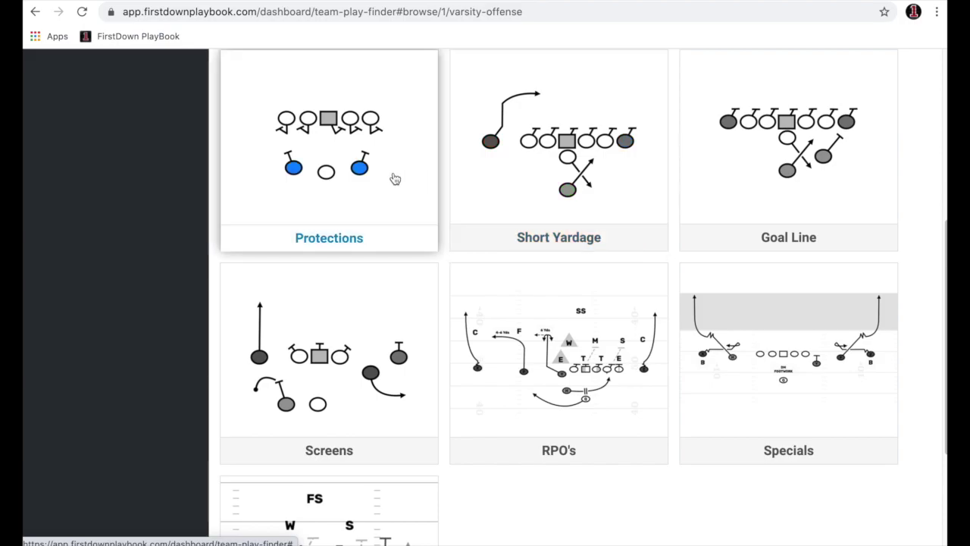
scroll(394, 179, "up", 1)
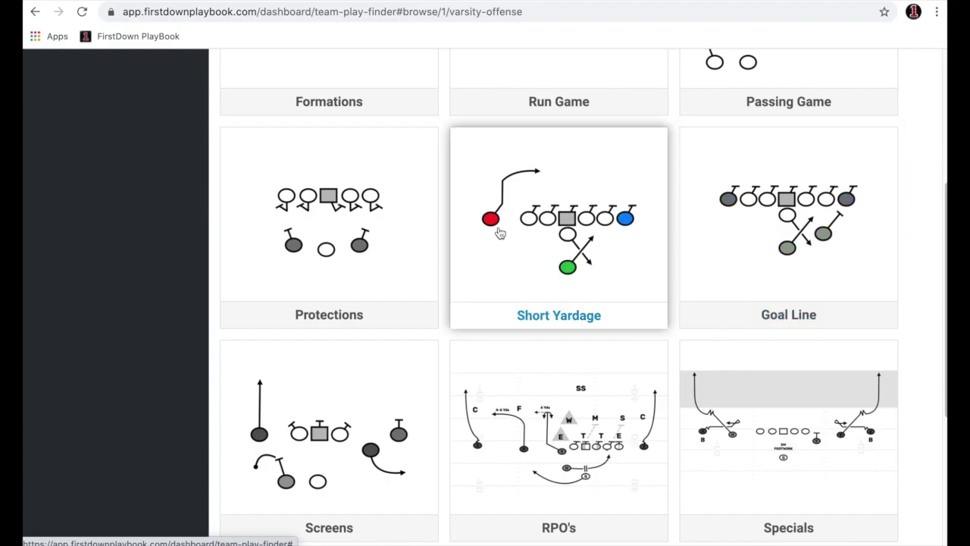
scroll(717, 241, "down", 1)
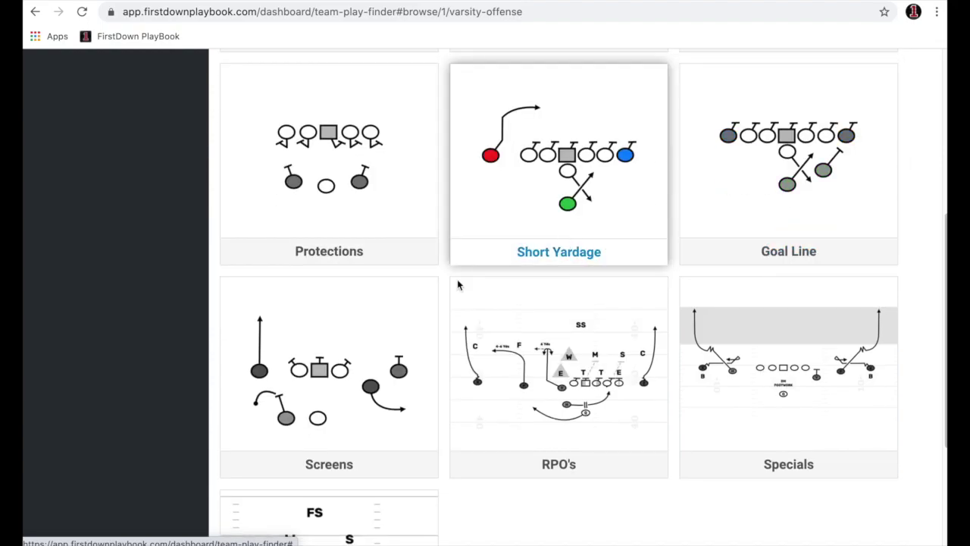
scroll(394, 375, "up", 1)
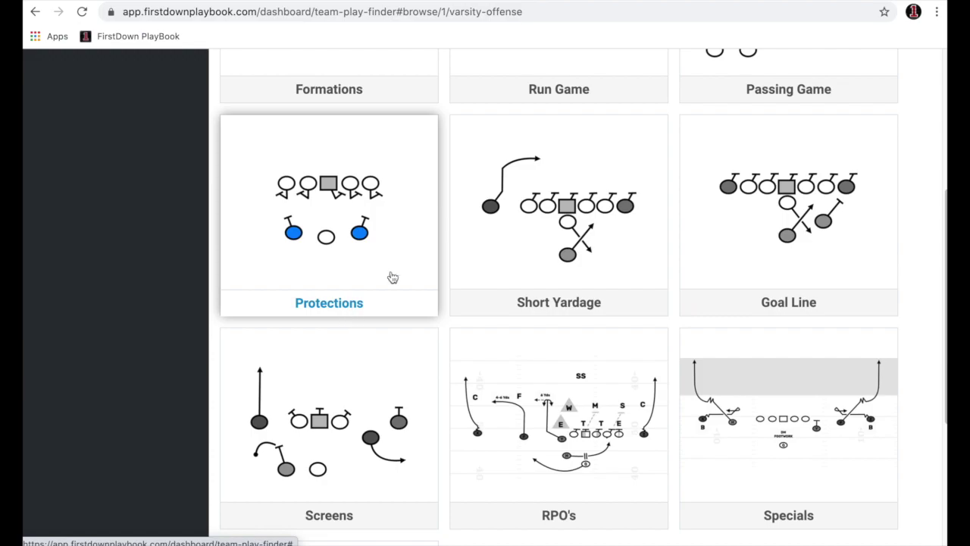
scroll(364, 377, "down", 1)
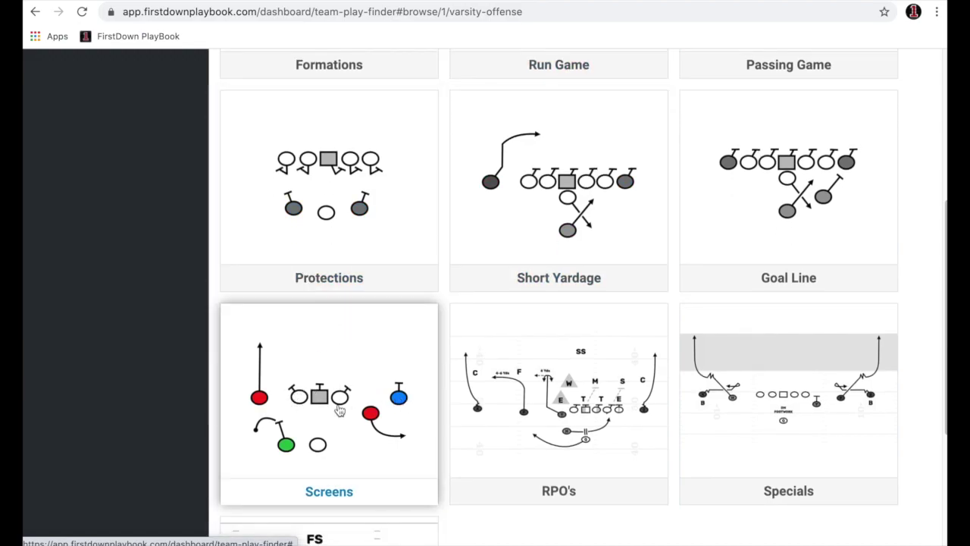
scroll(307, 404, "down", 1)
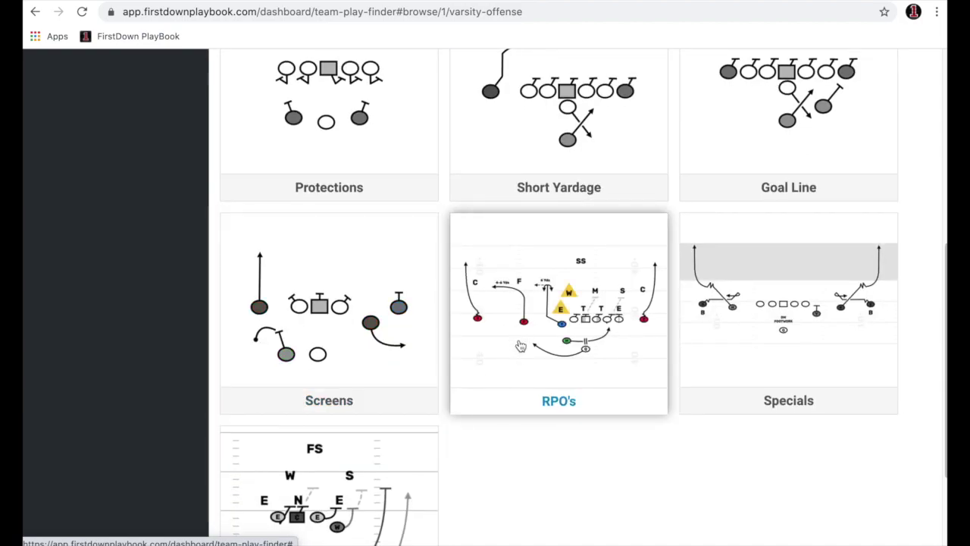
scroll(522, 345, "down", 1)
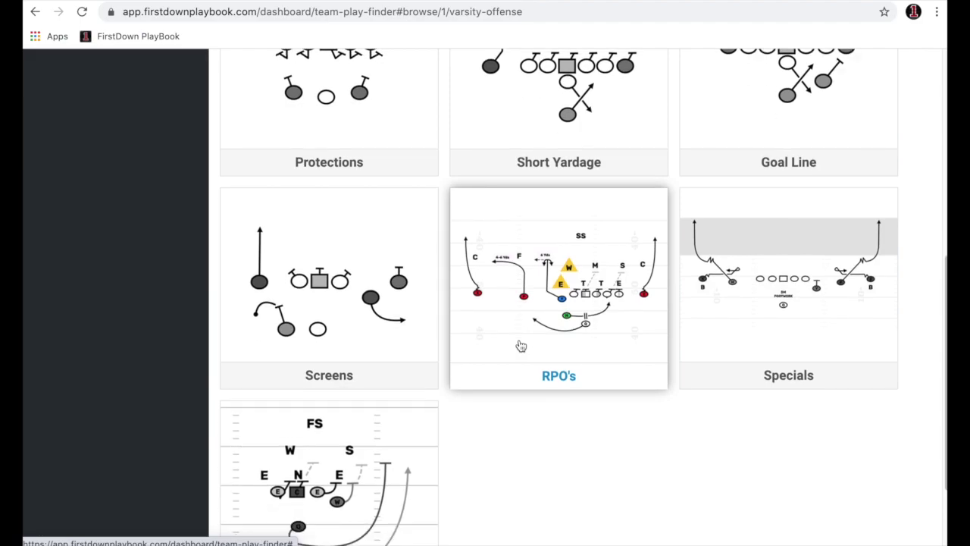
scroll(521, 345, "down", 2)
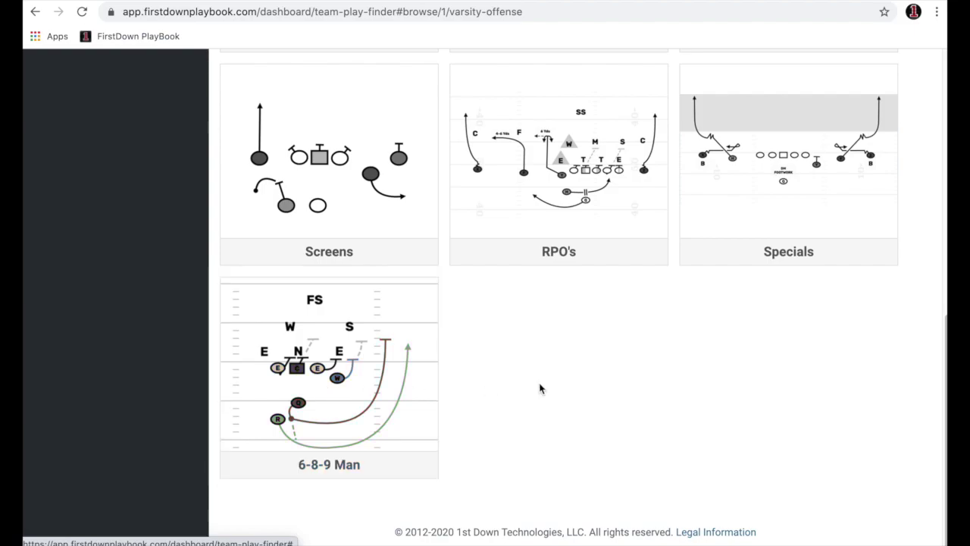
scroll(539, 388, "up", 2)
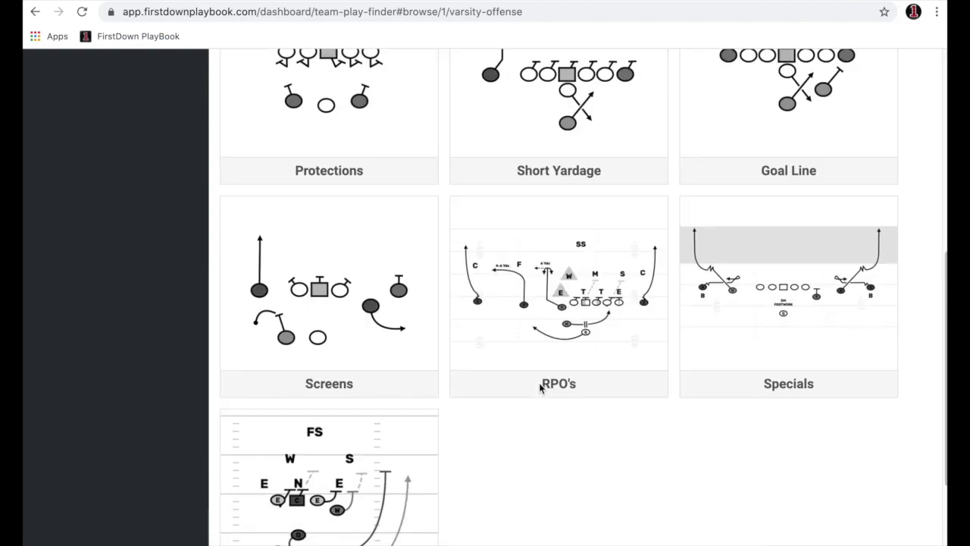
Open the Specials category of Varsity Offense and look over its collections
left_click(758, 293)
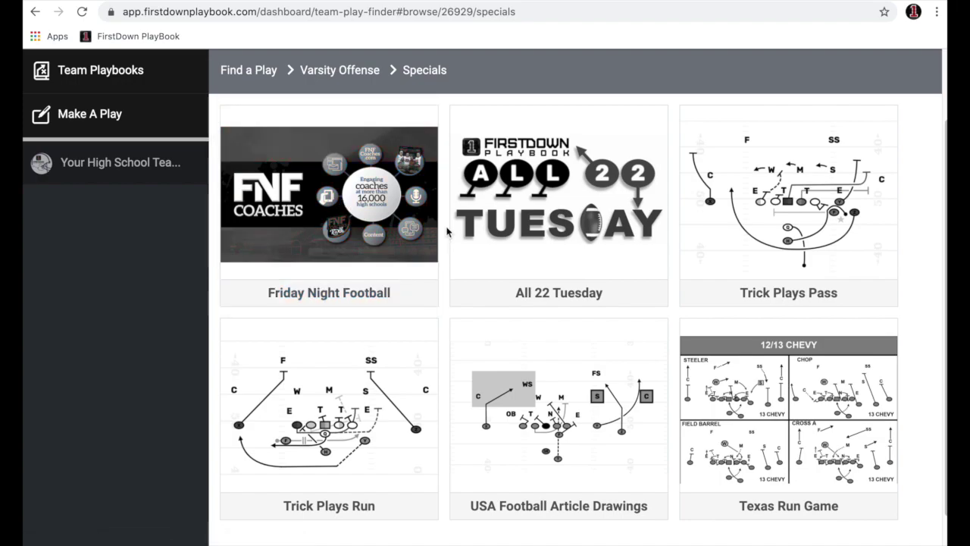
scroll(513, 234, "down", 1)
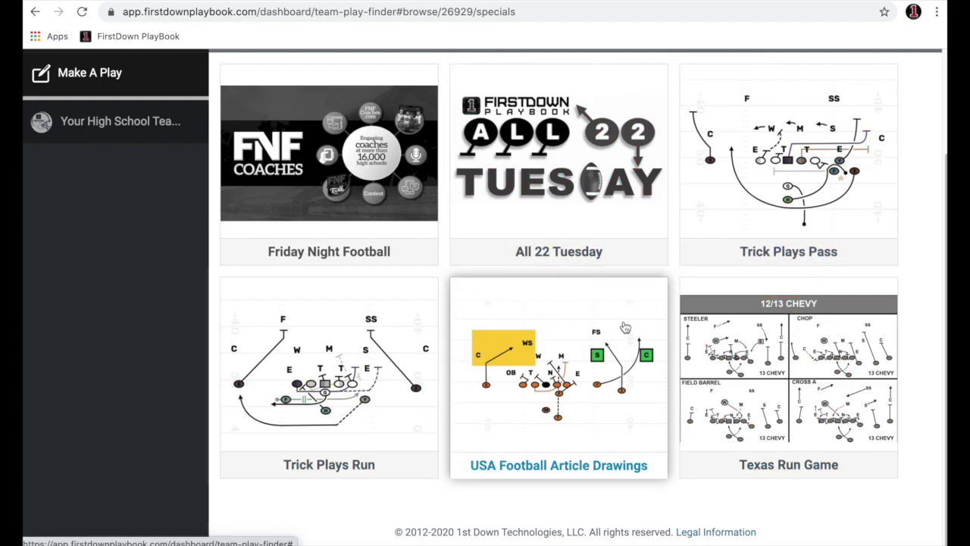
scroll(628, 329, "up", 3)
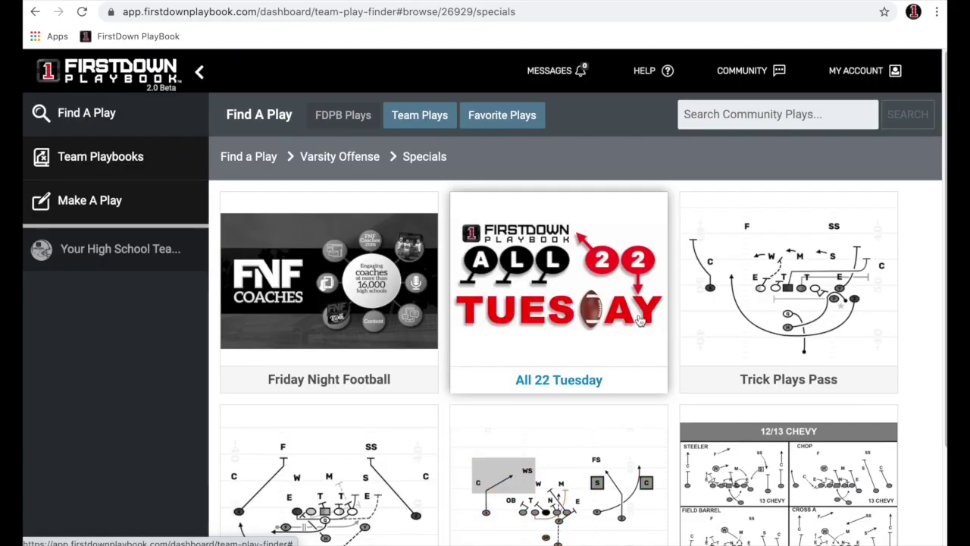
Open the 2019 collection of All 22 Tuesday and browse its weekly play sets
left_click(538, 314)
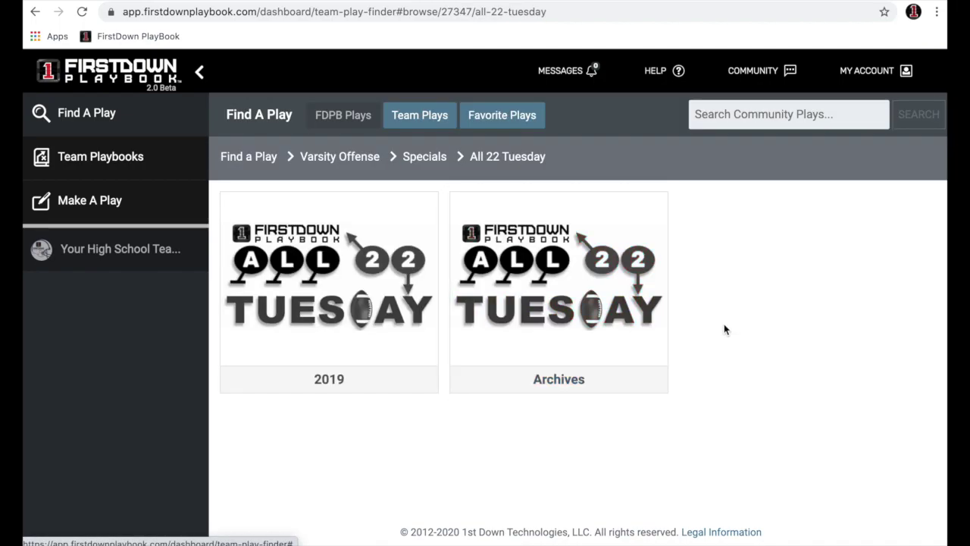
left_click(342, 319)
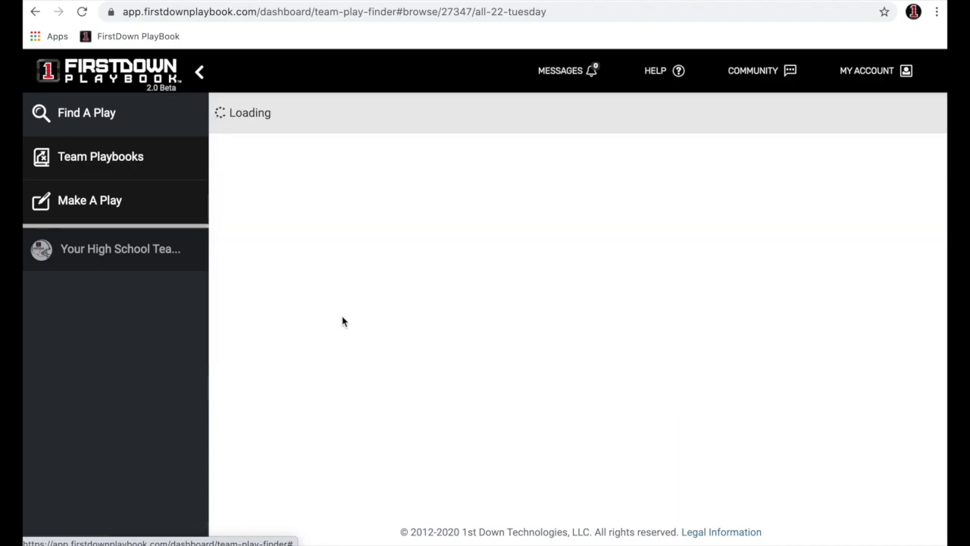
scroll(469, 336, "down", 5)
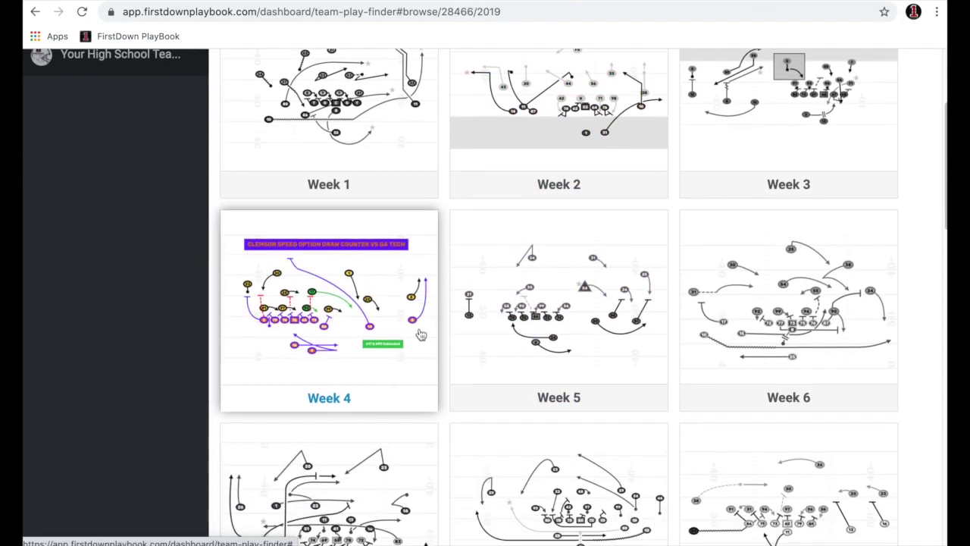
scroll(491, 334, "down", 10)
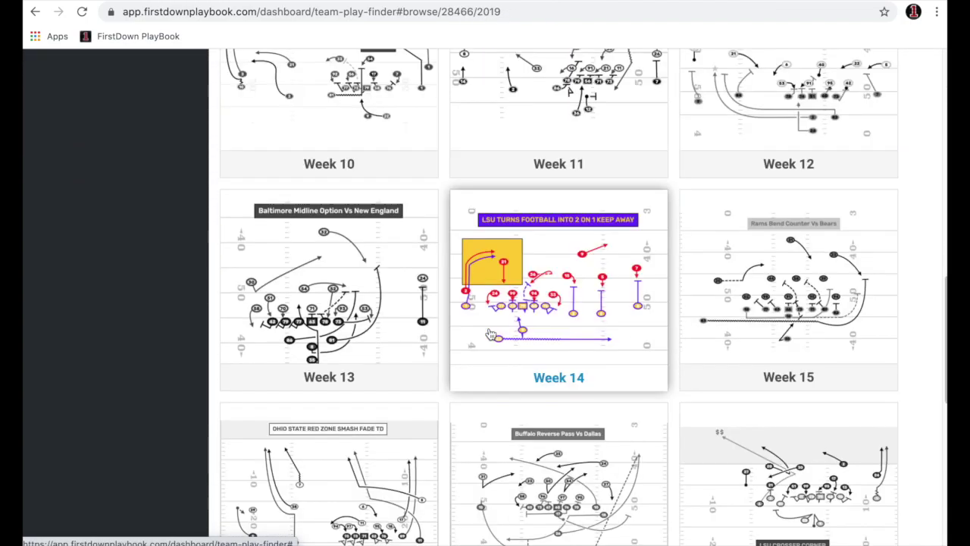
scroll(491, 334, "down", 5)
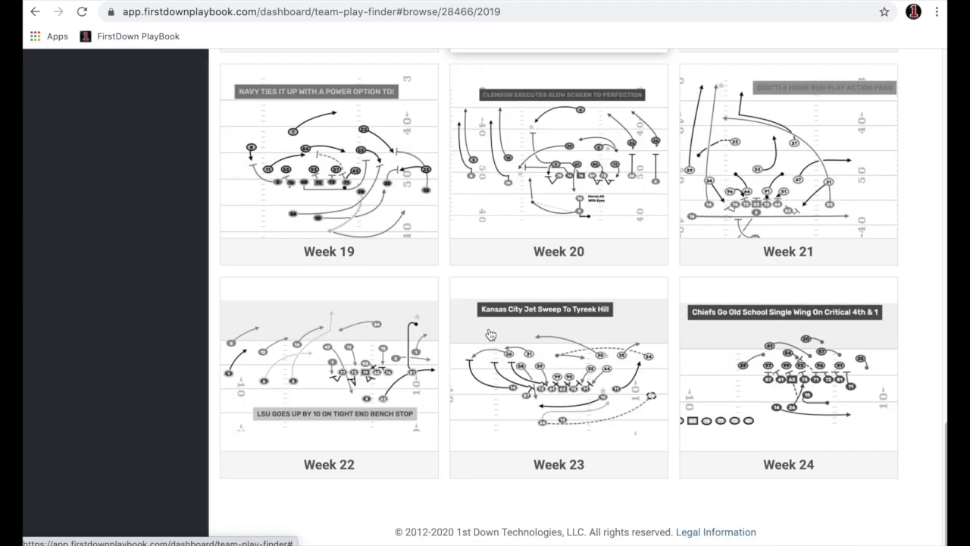
scroll(491, 334, "up", 5)
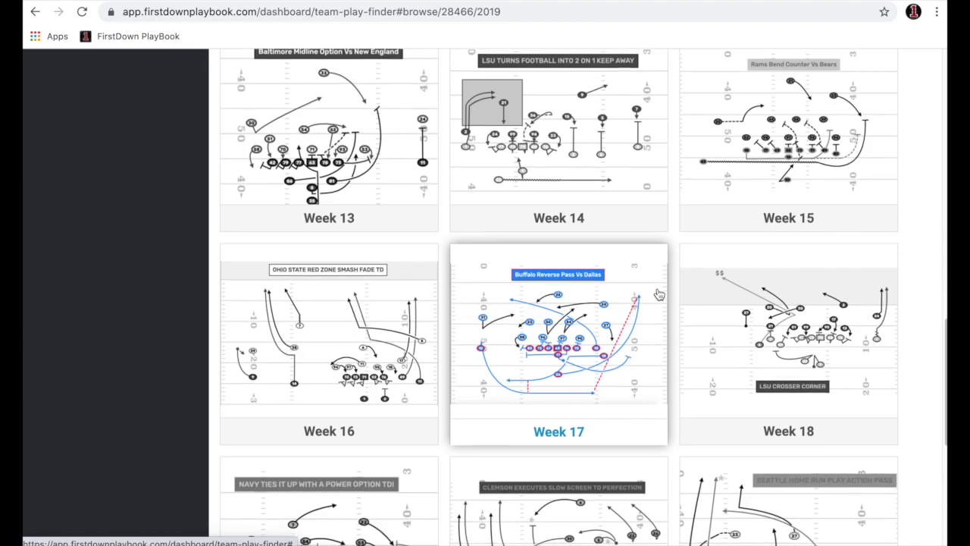
scroll(599, 312, "down", 3)
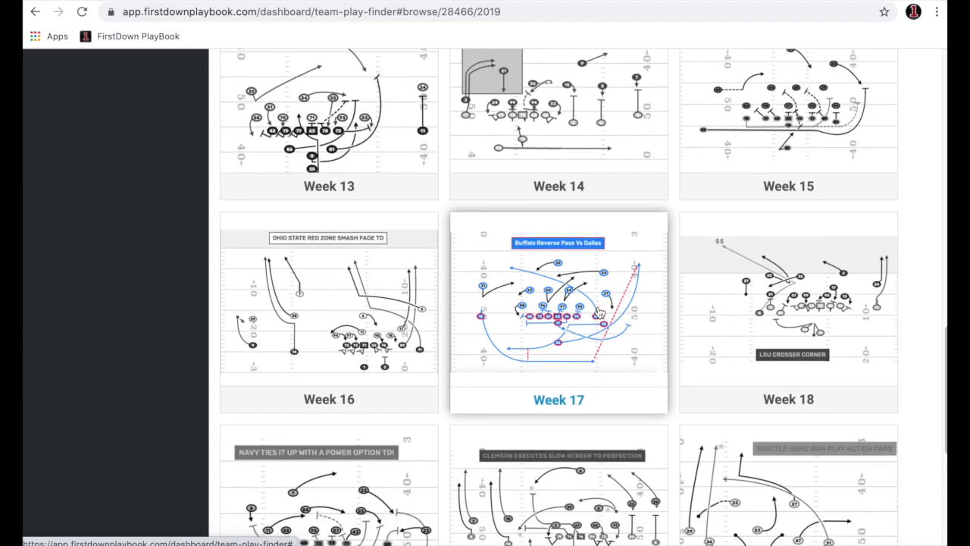
scroll(598, 312, "up", 4)
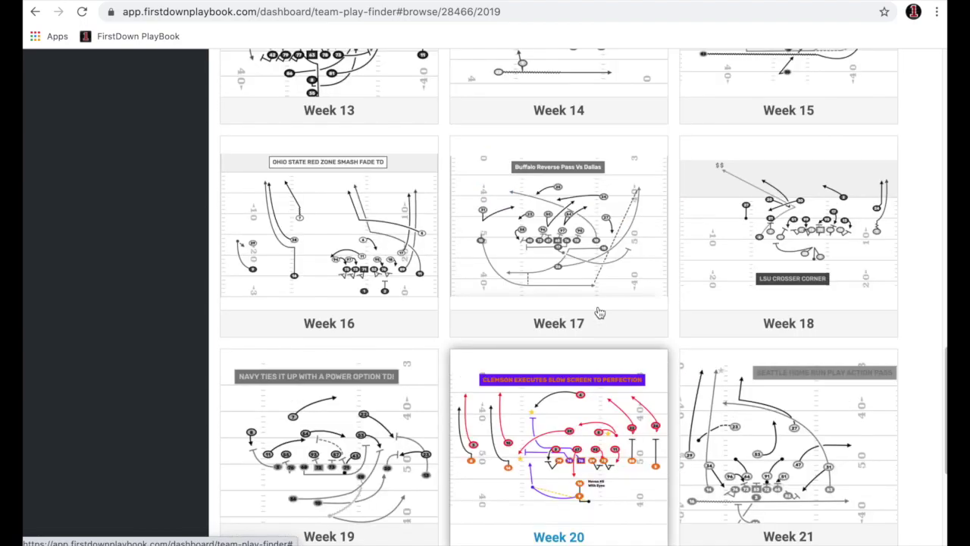
scroll(592, 302, "up", 3)
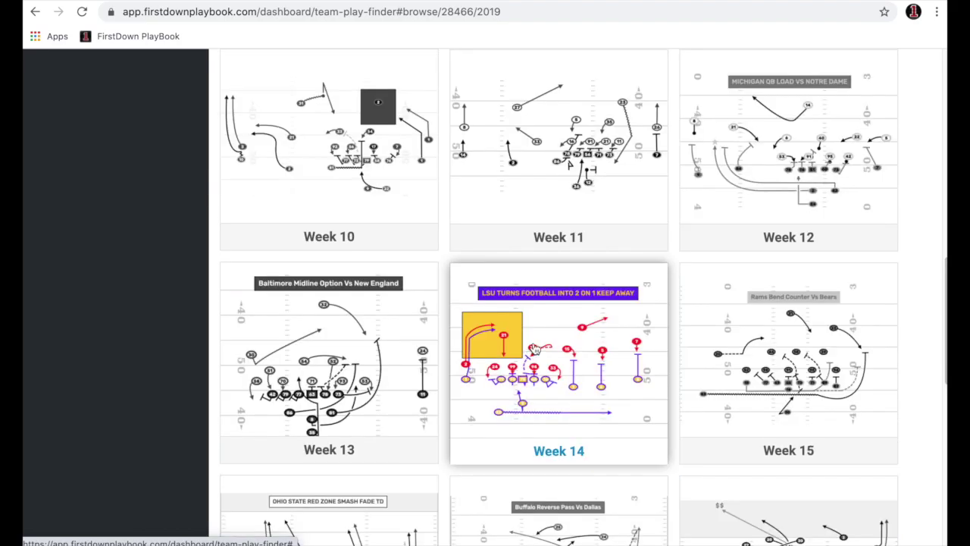
Open the Alabama Play Action Wheel Route play from Week 14 and examine its diagram
left_click(537, 347)
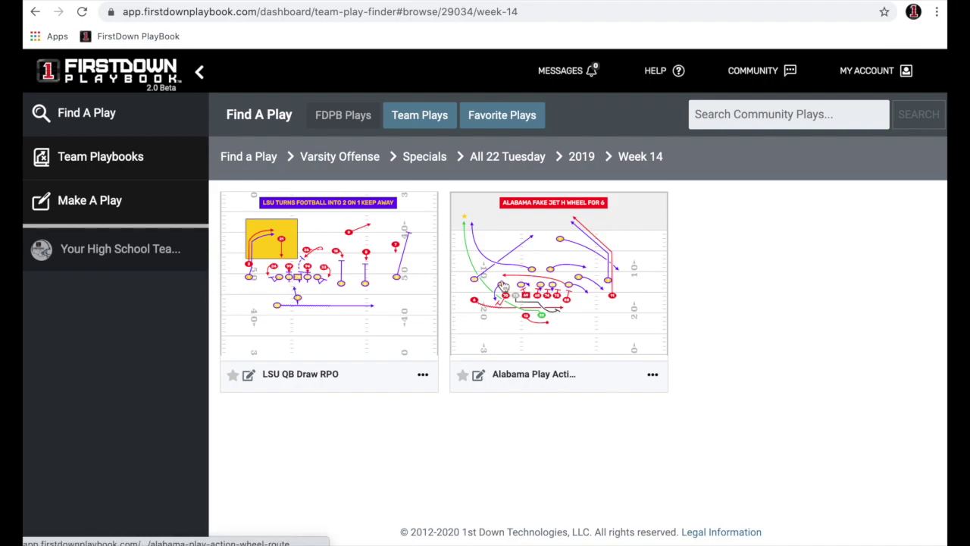
left_click(545, 284)
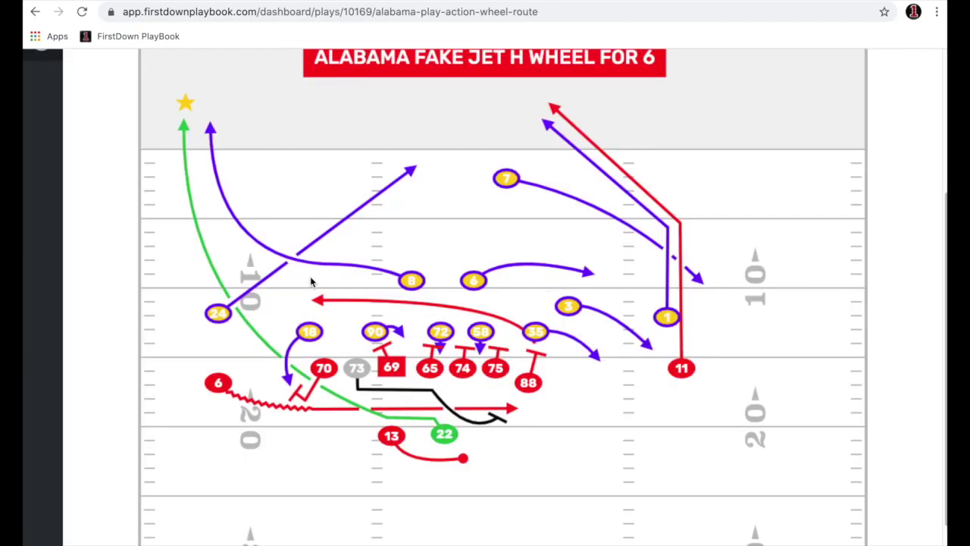
scroll(458, 266, "up", 2)
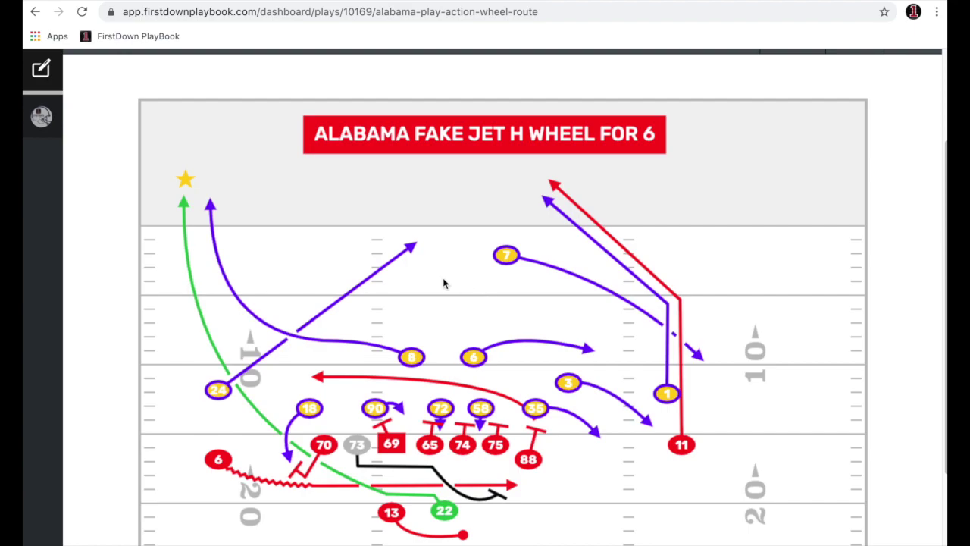
scroll(400, 384, "up", 3)
scroll(399, 384, "up", 1)
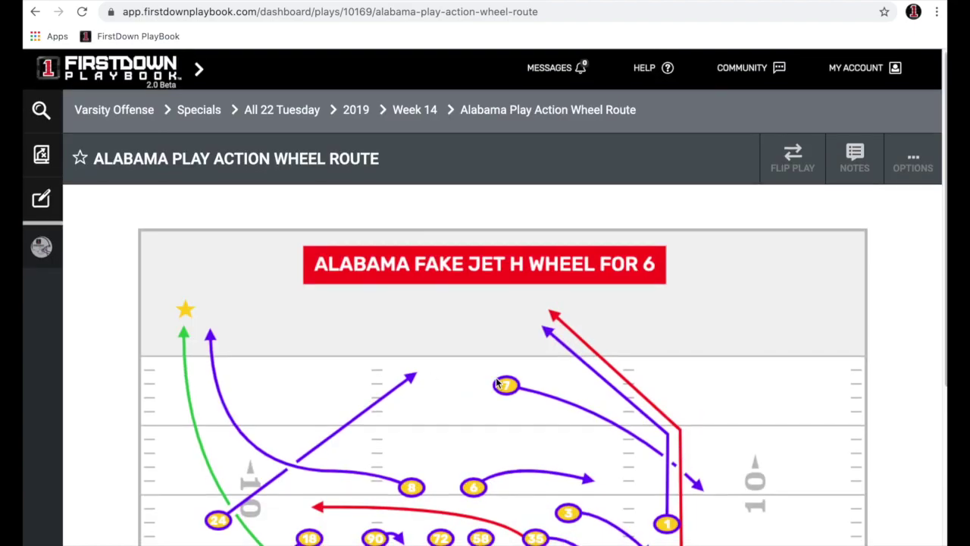
Flip the Alabama wheel route play to its mirror image and flip it back
scroll(496, 377, "down", 2)
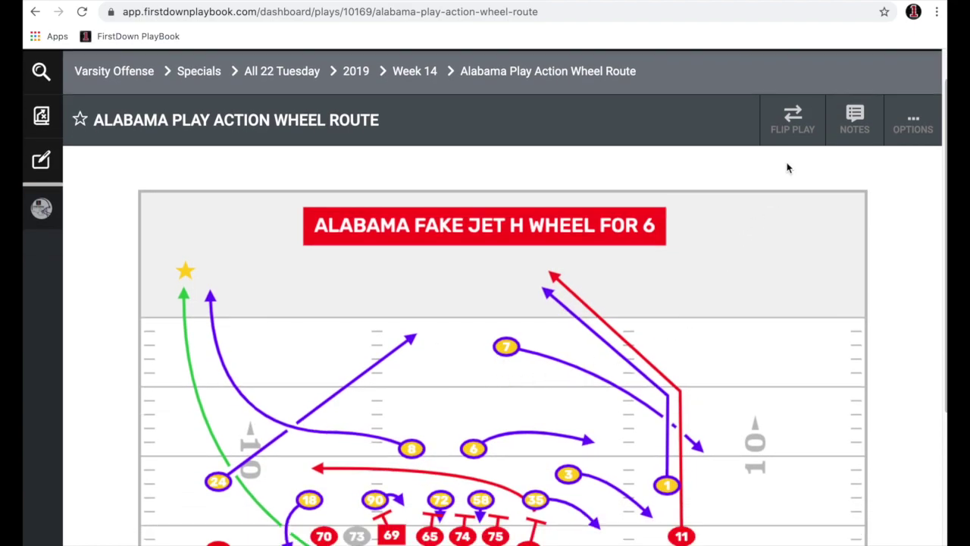
left_click(797, 125)
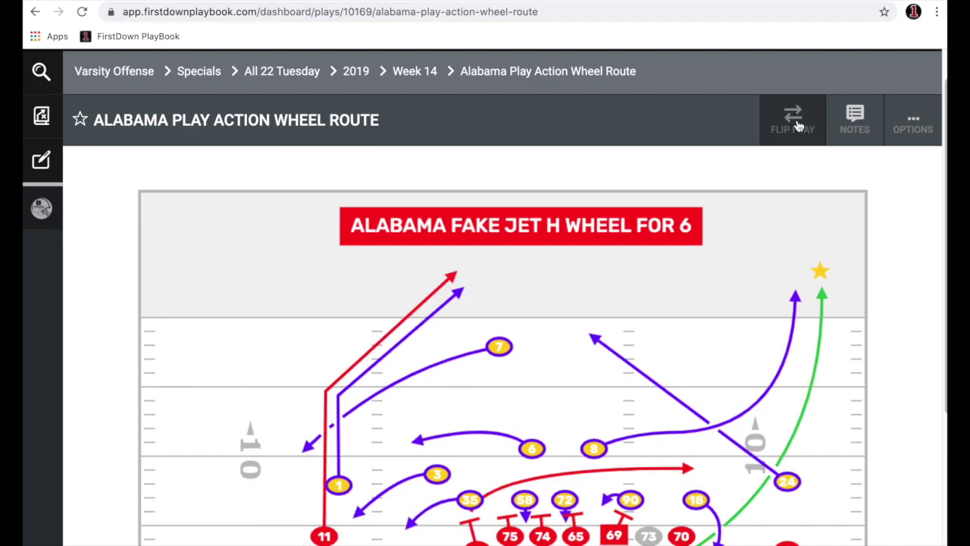
left_click(797, 126)
Show the notes for the Alabama wheel route play and review its coaching points and game video
left_click(855, 121)
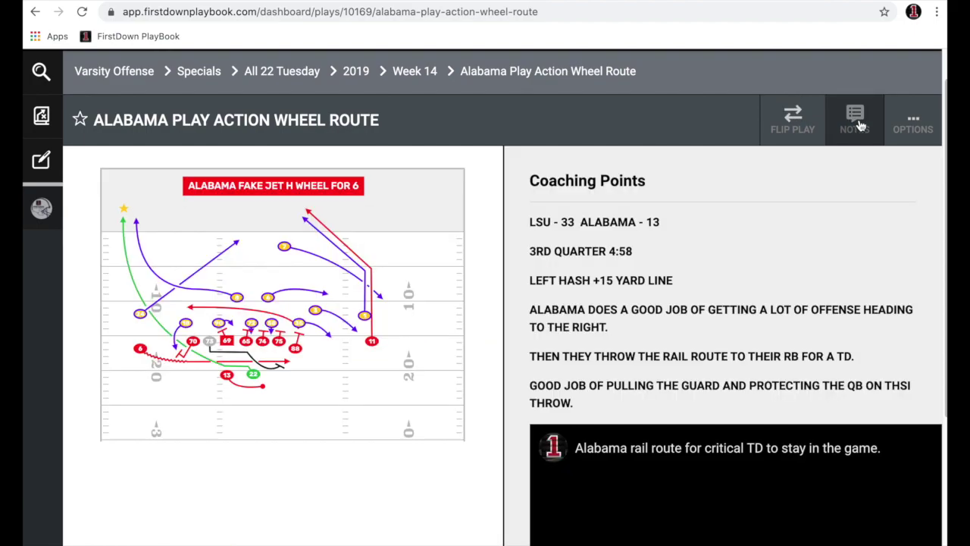
scroll(817, 236, "down", 1)
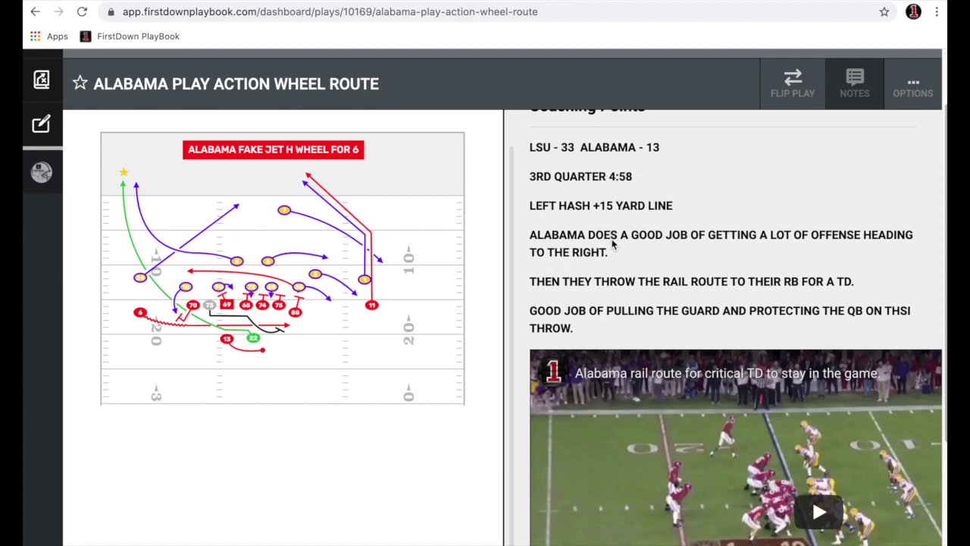
Review the Alabama wheel route play's diagram and coaching points, and check which share, print, download and edit options it offers
scroll(597, 200, "down", 1)
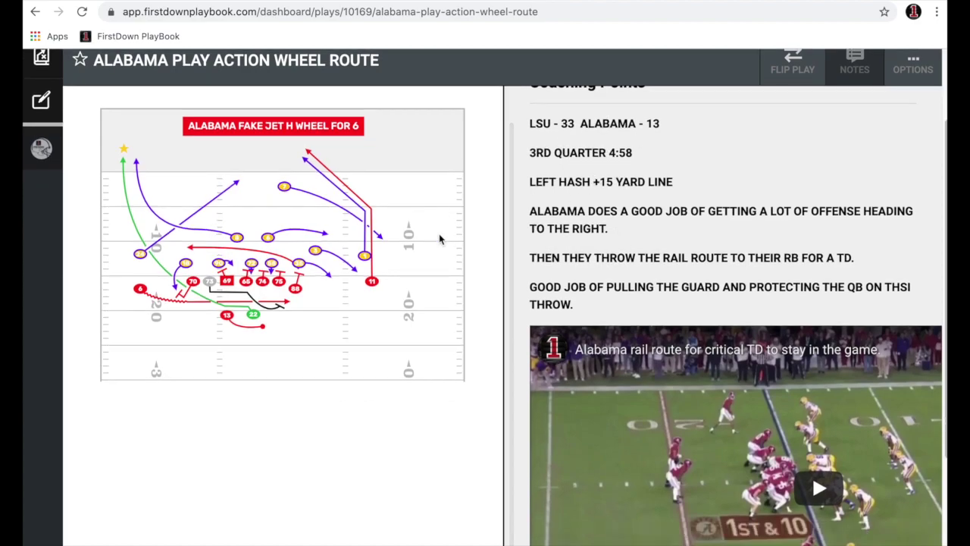
scroll(409, 233, "down", 1)
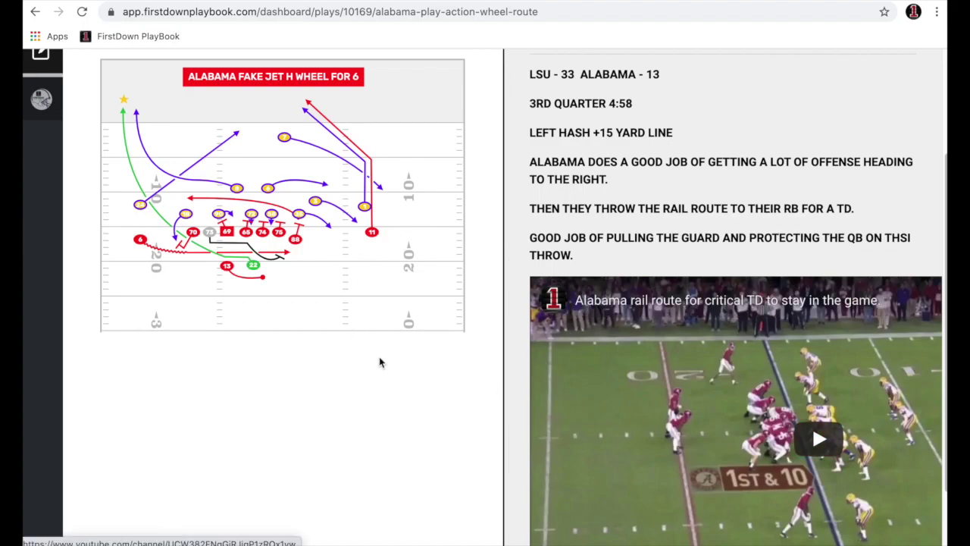
scroll(391, 371, "up", 1)
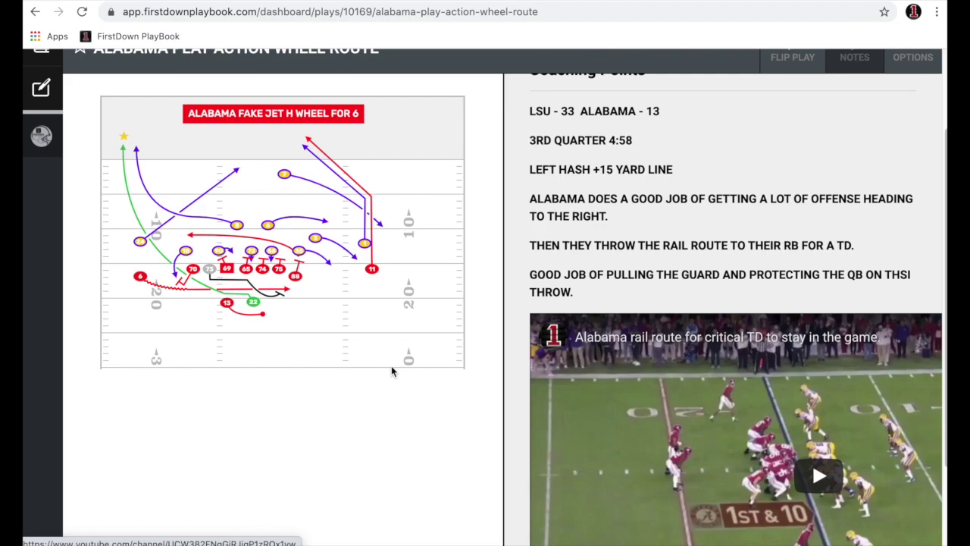
scroll(391, 370, "up", 1)
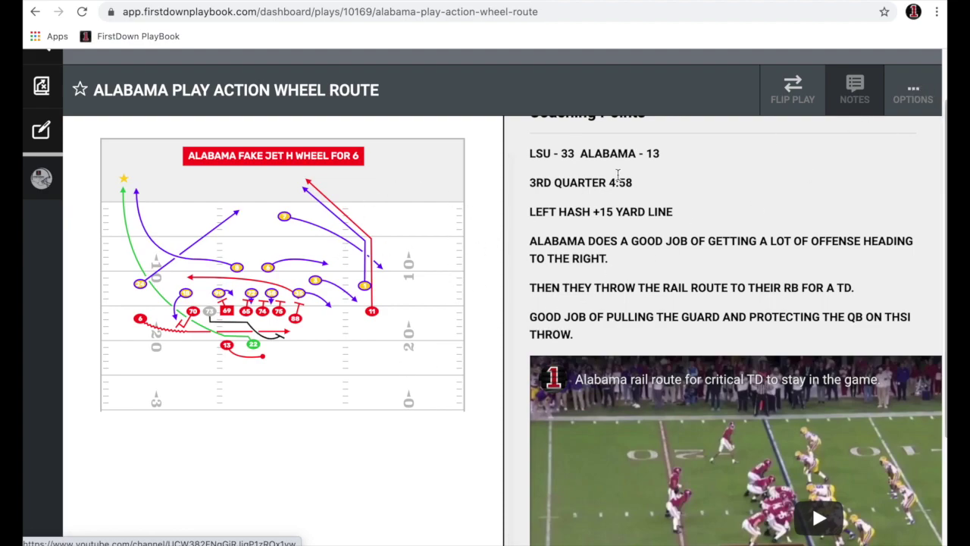
left_click(894, 92)
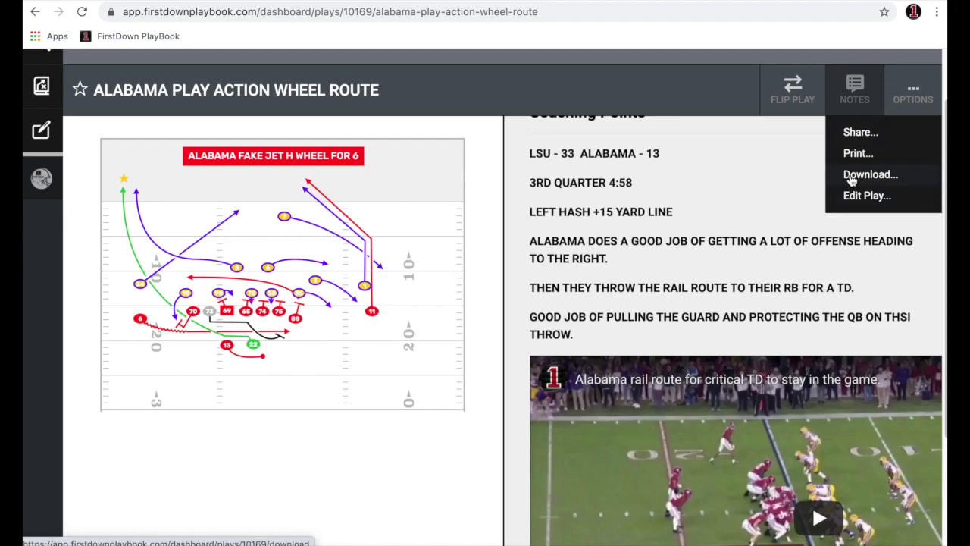
left_click(489, 377)
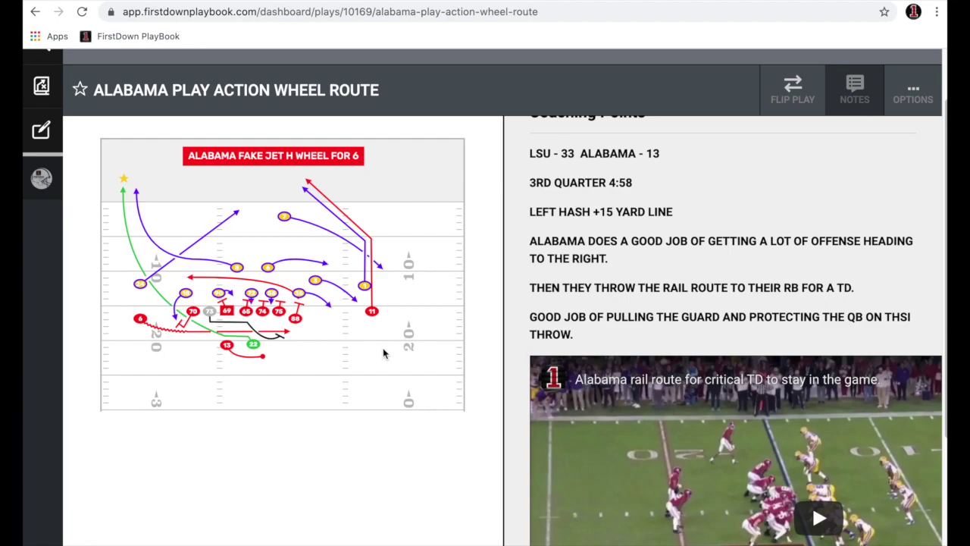
scroll(394, 361, "up", 2)
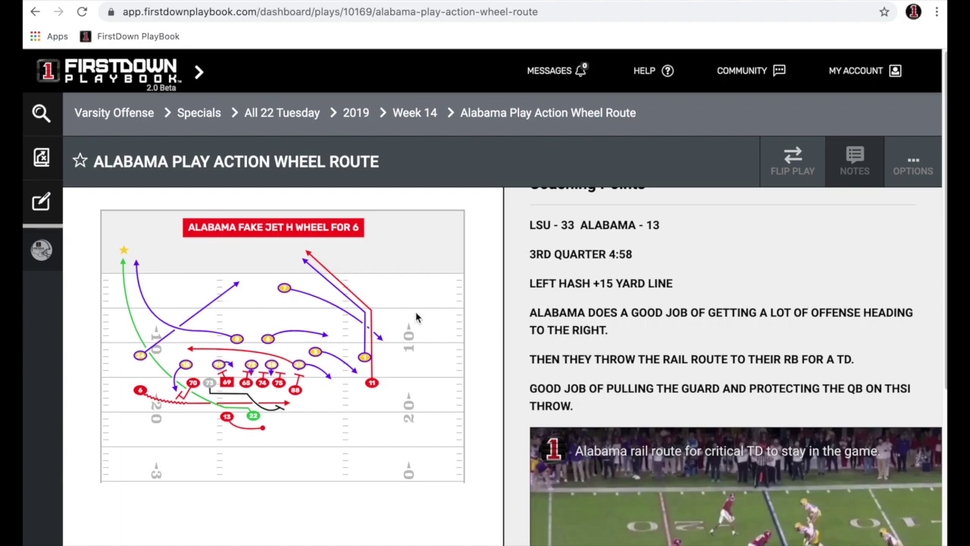
Go to the Varsity Defense category and browse its Defense Builder and front collections
key("alt+Left")
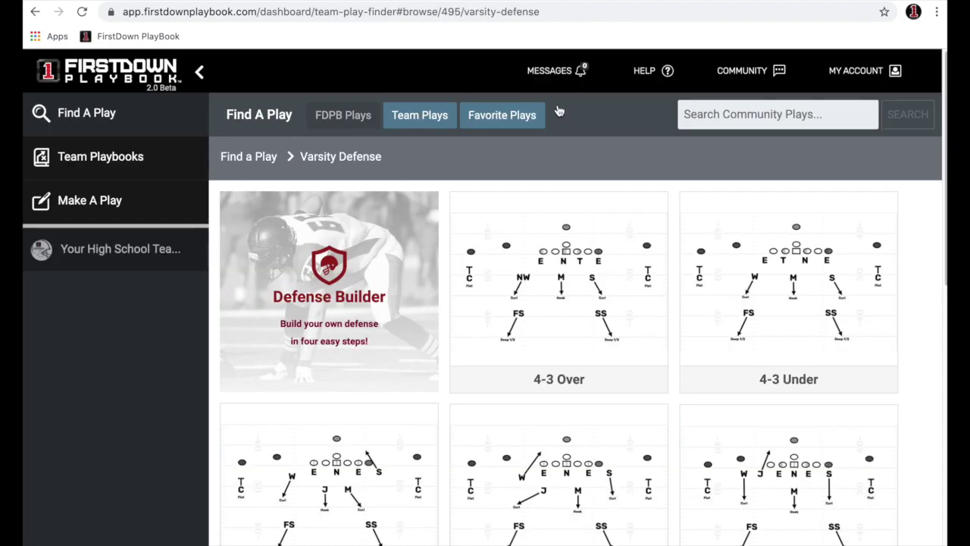
scroll(650, 245, "down", 1)
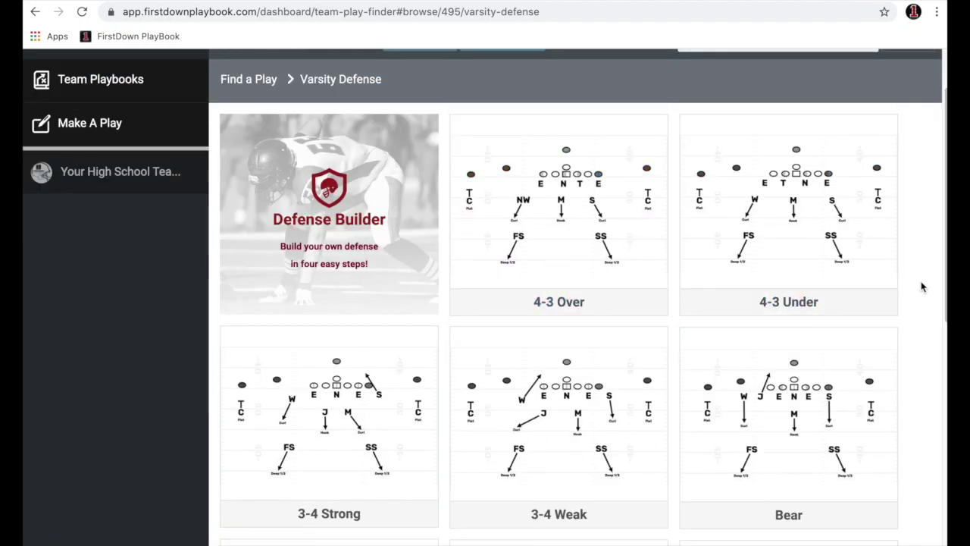
scroll(922, 286, "down", 1)
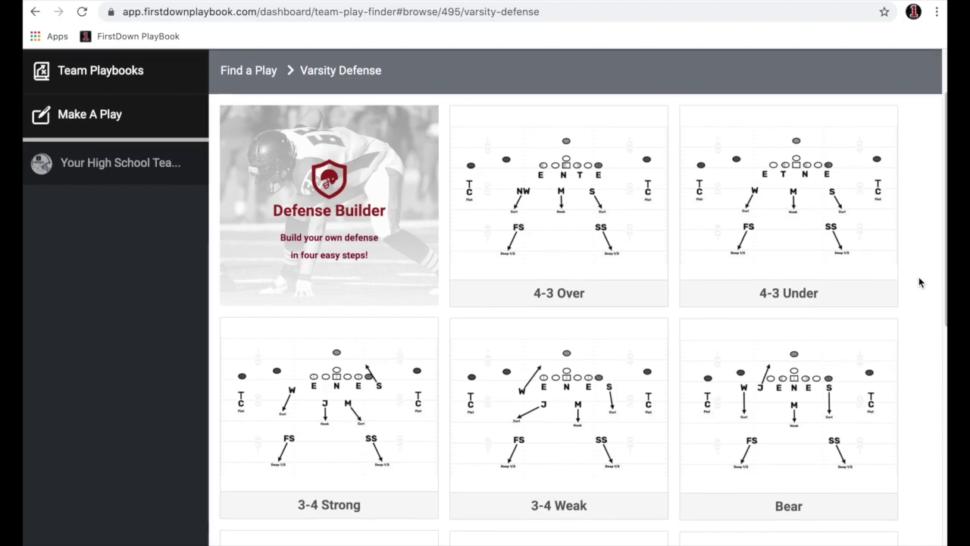
scroll(915, 284, "down", 1)
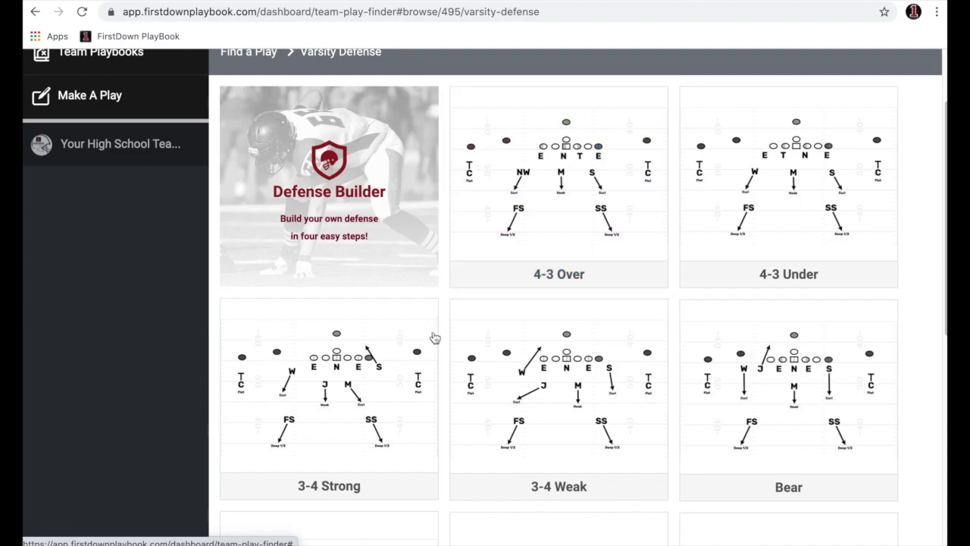
scroll(455, 345, "down", 1)
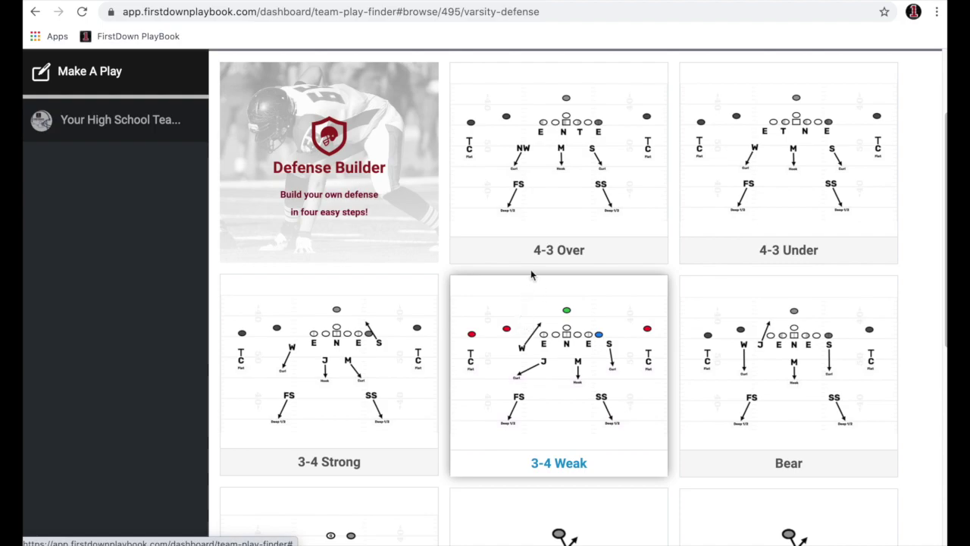
Open the 4-3 Over front, choose its Cover 4 coverage and open the 1 Back play collection
left_click(524, 222)
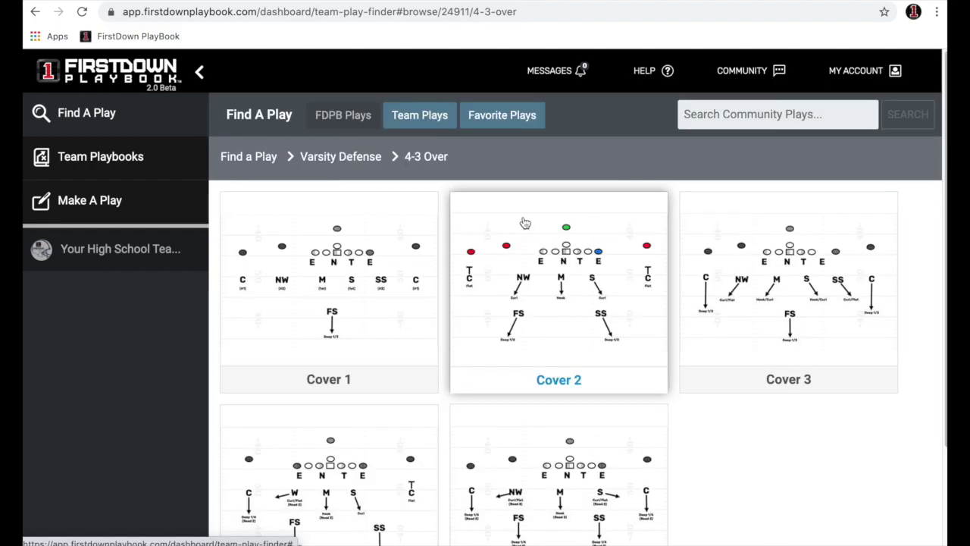
scroll(708, 402, "down", 3)
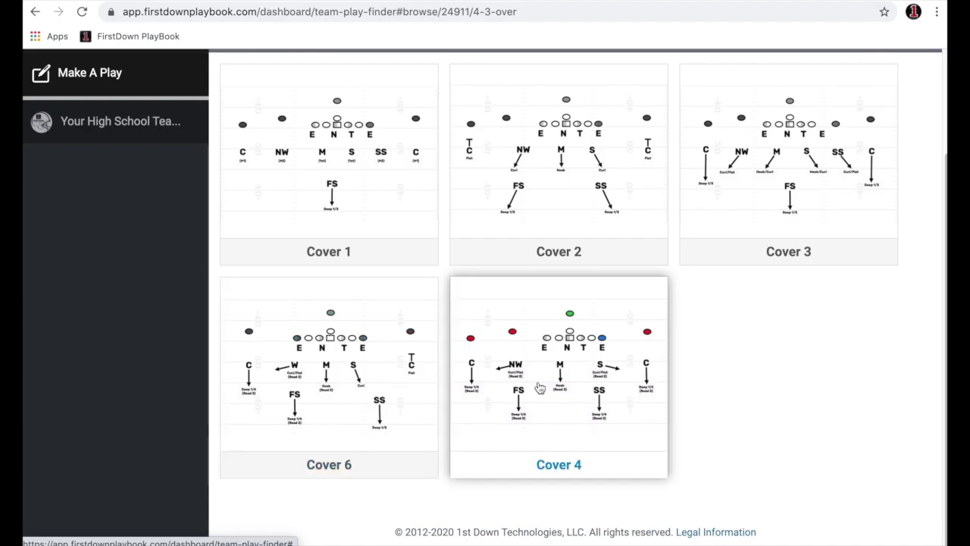
left_click(537, 388)
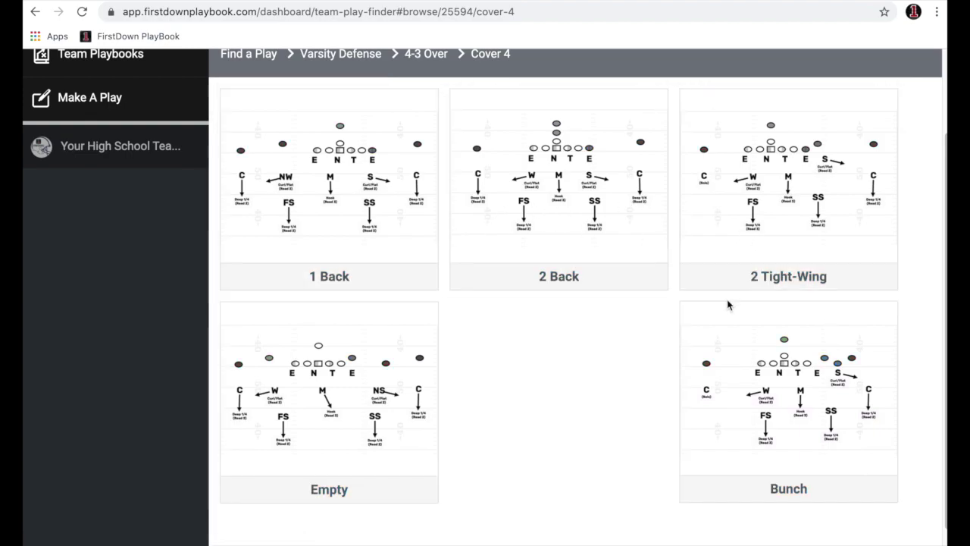
left_click(340, 197)
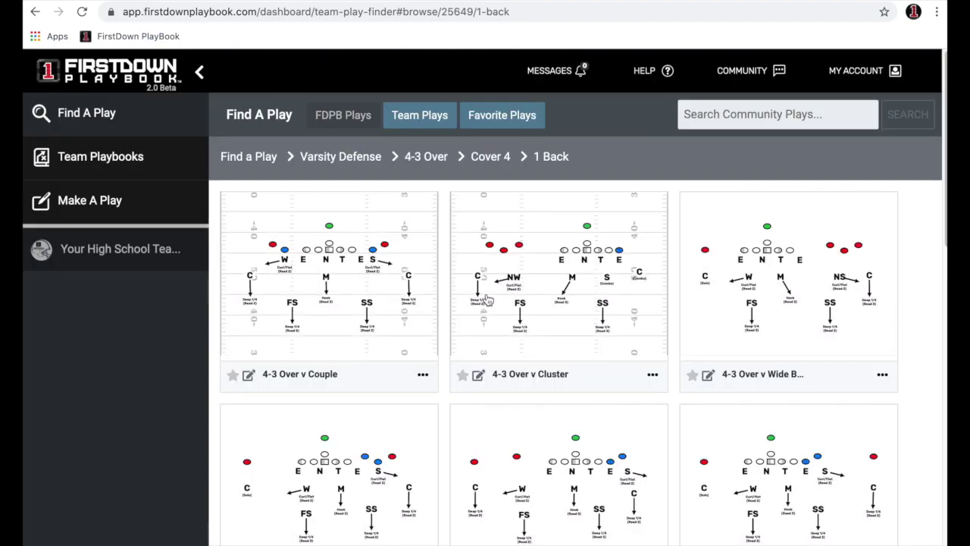
Browse the 4-3 Over Cover 4 plays against the different 1 Back formations
scroll(472, 309, "down", 1)
scroll(328, 223, "down", 1)
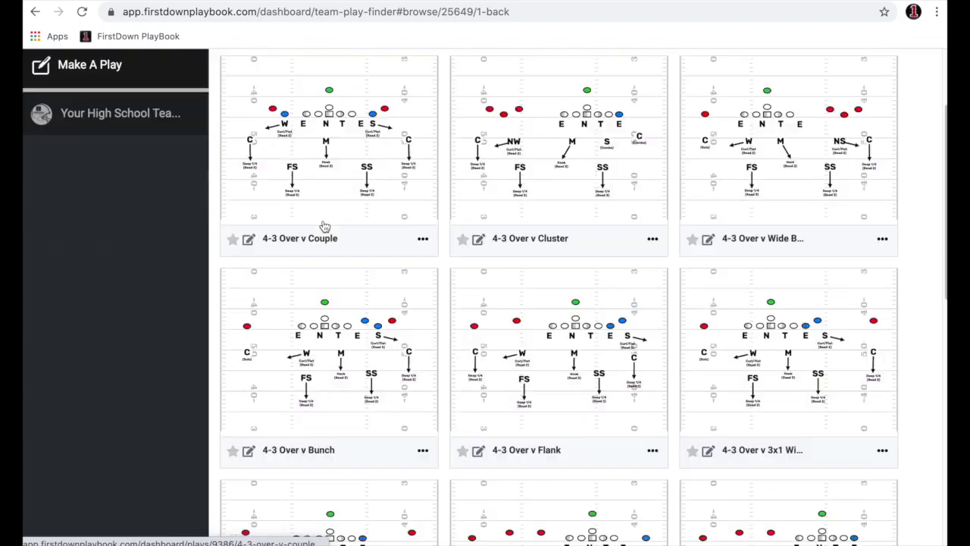
scroll(622, 266, "down", 5)
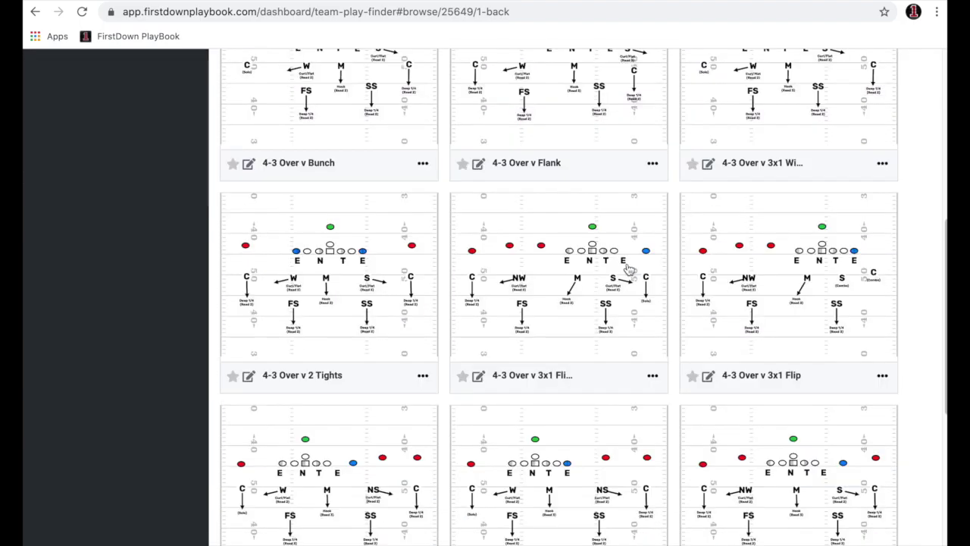
scroll(428, 249, "down", 3)
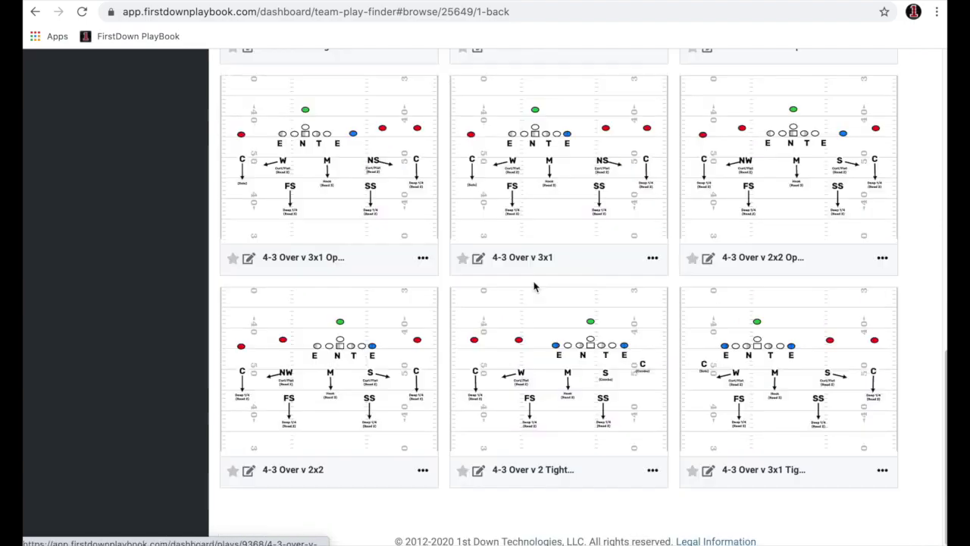
scroll(458, 228, "up", 5)
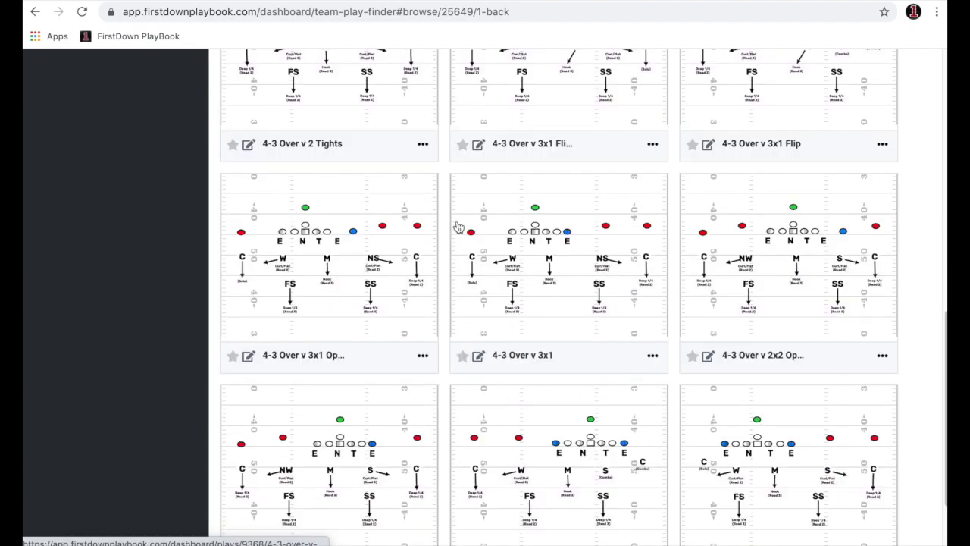
scroll(458, 228, "up", 3)
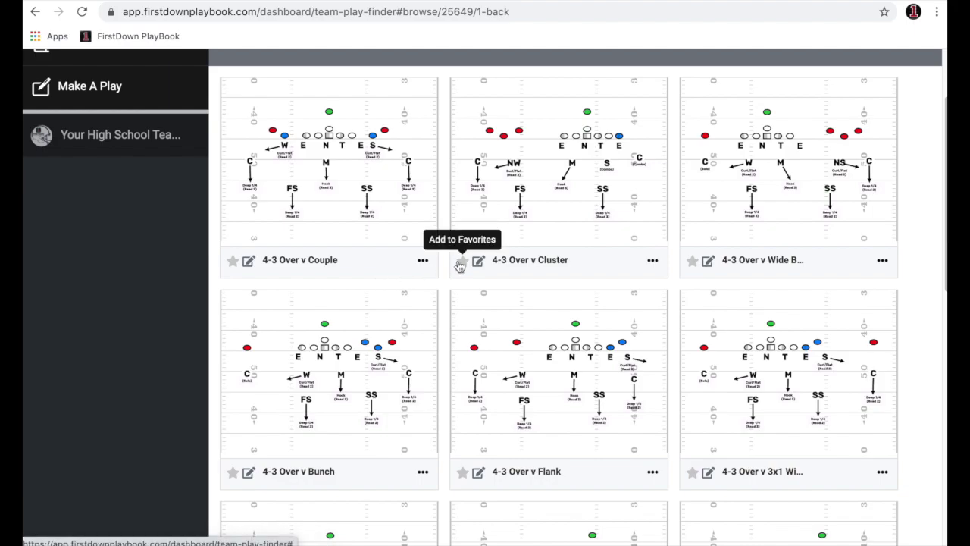
scroll(459, 266, "down", 1)
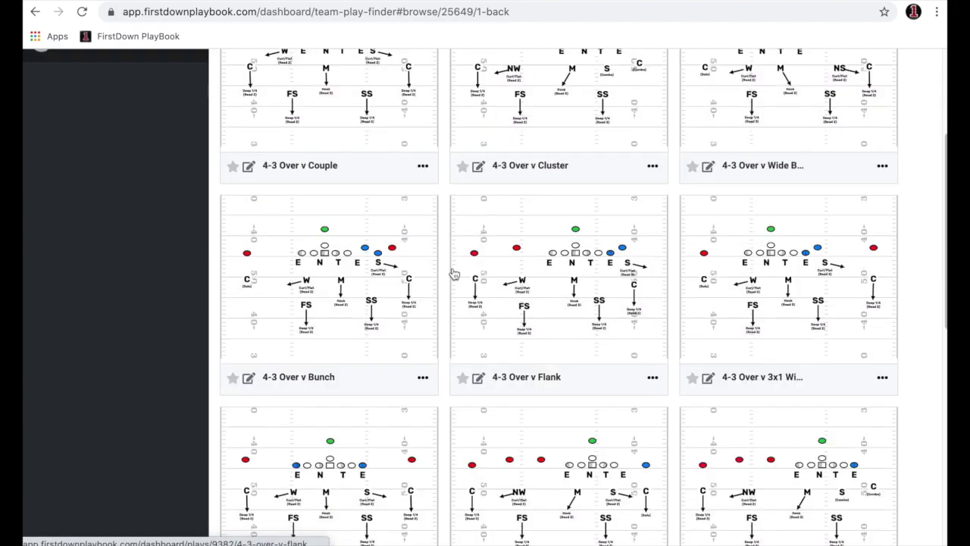
Open the 4-3 Over v Bunch play, flip it to its mirror image and flip it back
left_click(343, 292)
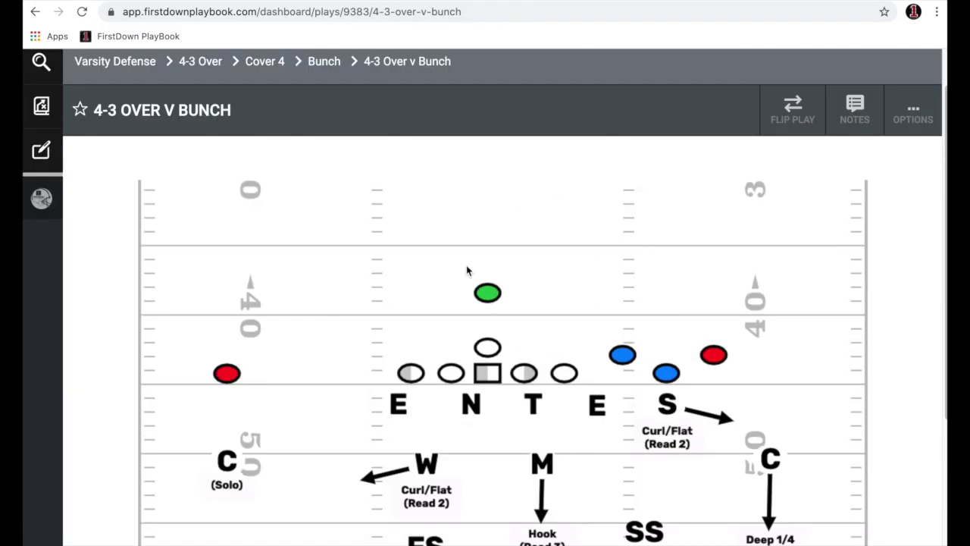
left_click(788, 113)
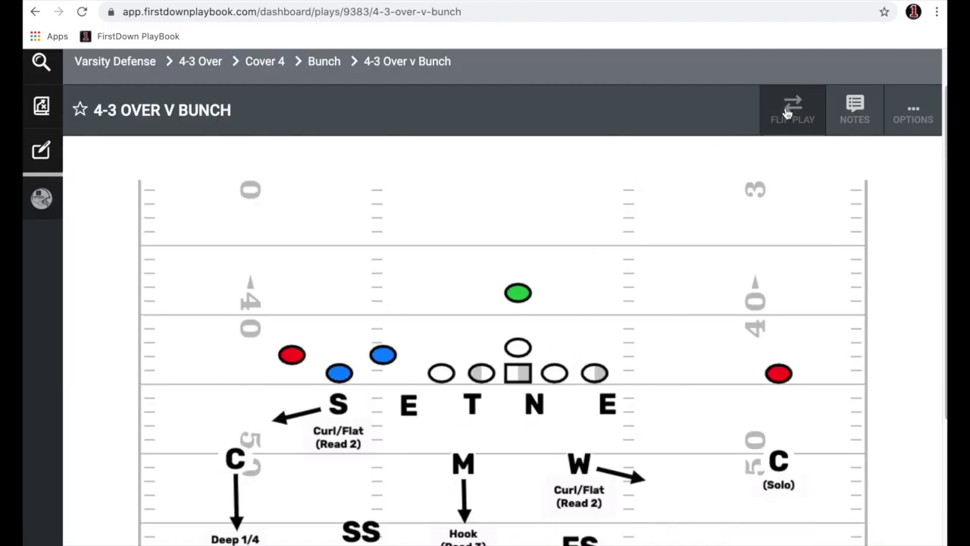
left_click(788, 113)
Show the notes for the 4-3 Over v Bunch play, read the position coaching points and hide the notes
left_click(853, 110)
scroll(759, 251, "down", 2)
scroll(759, 250, "down", 10)
scroll(757, 268, "down", 8)
scroll(756, 263, "up", 10)
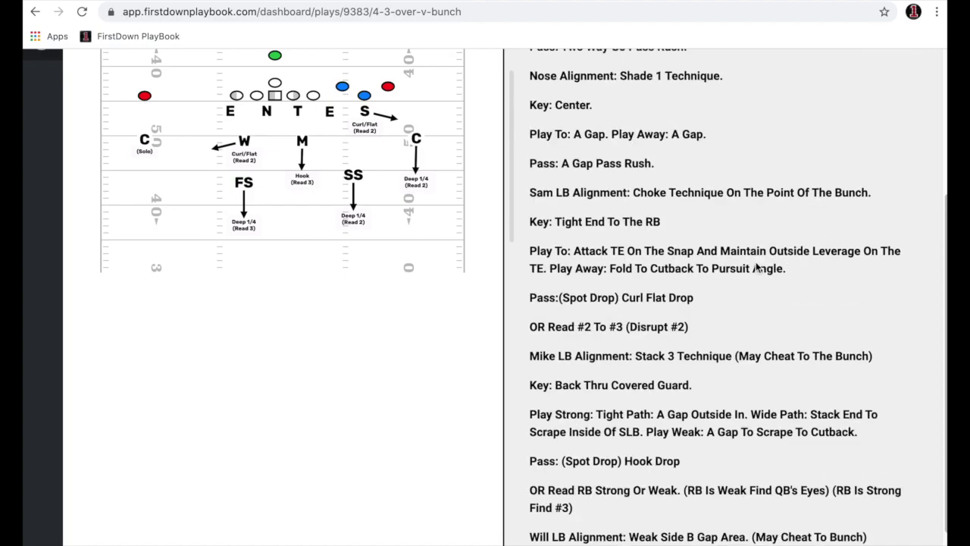
scroll(755, 262, "up", 5)
left_click(856, 161)
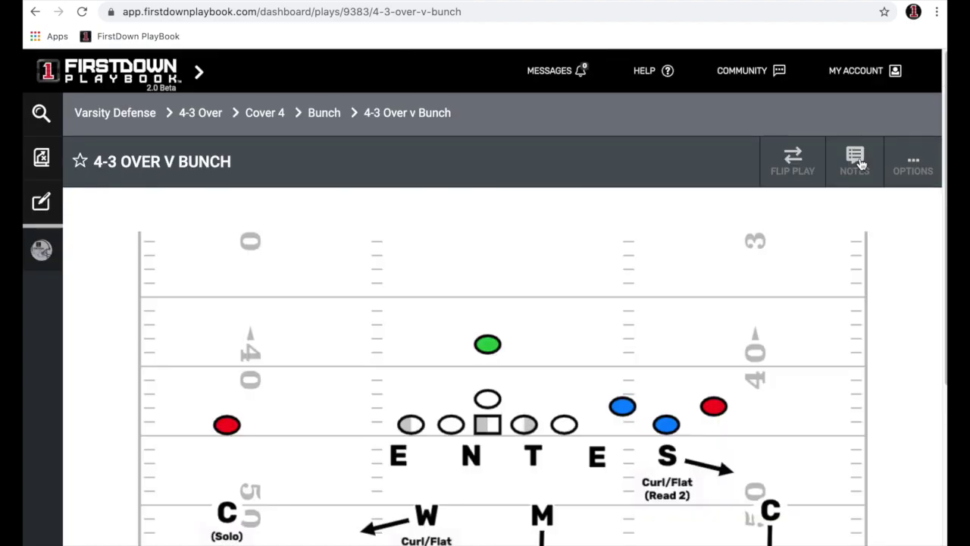
Open a copy of 4-3 Over v Bunch for editing and redirect the S defender's arrow diagonally inward into the backfield
left_click(902, 168)
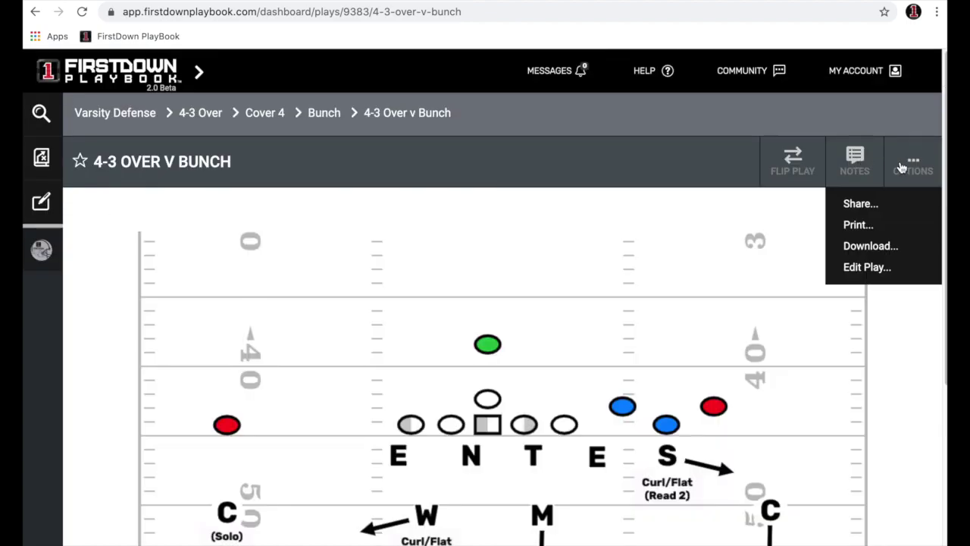
left_click(857, 268)
scroll(689, 245, "down", 1)
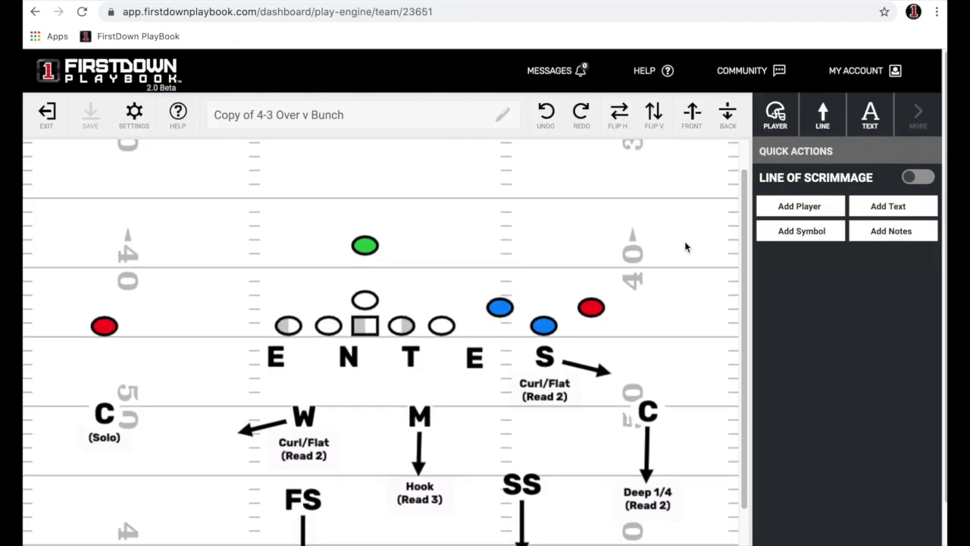
left_click(604, 369)
left_click_drag(604, 369, 482, 271)
Add a straight line to the E beside S, aim it back toward the curl/flat and move the Curl/Flat (Read 2) text beside it
left_click(474, 355)
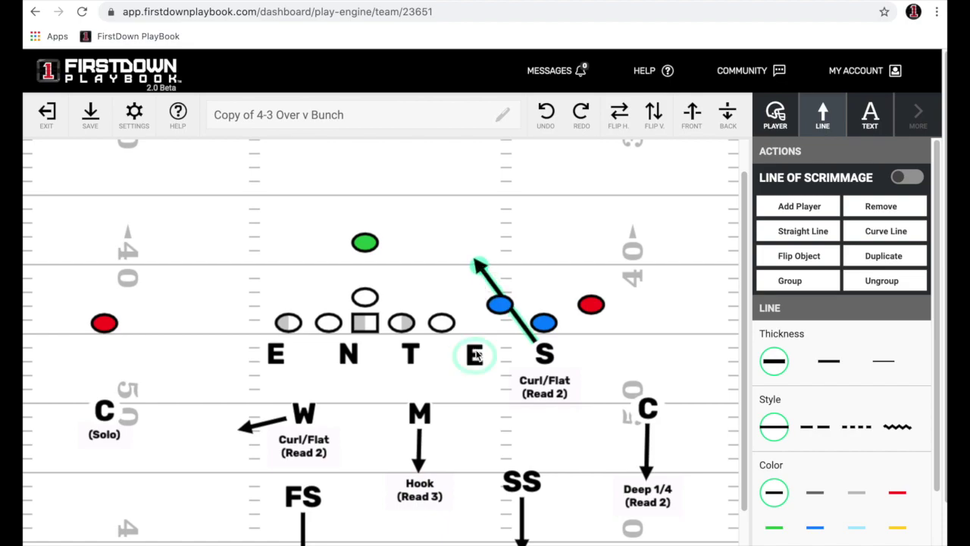
left_click(801, 230)
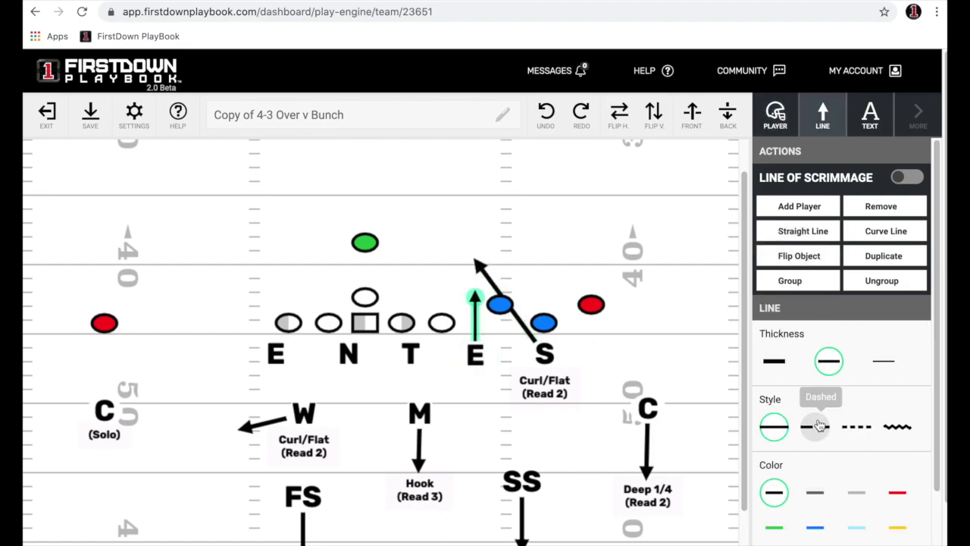
left_click_drag(478, 299, 540, 426)
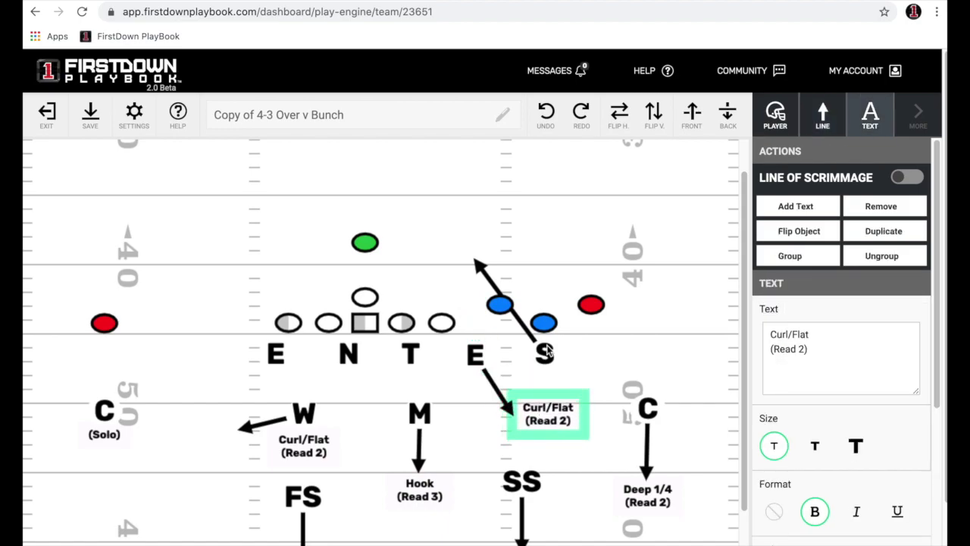
Deselect the text label, save the edited copy of 4-3 Over v Bunch and exit the play editor
left_click(553, 295)
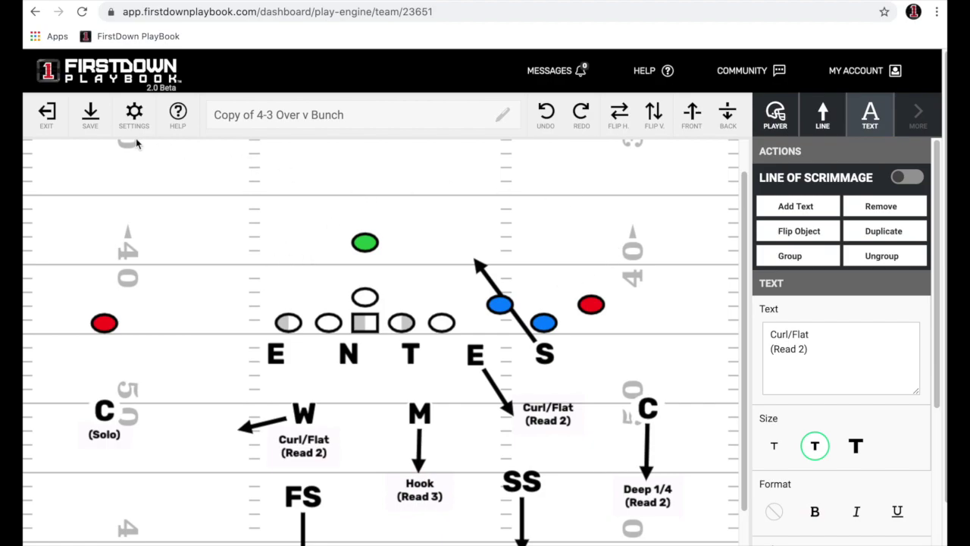
left_click(90, 120)
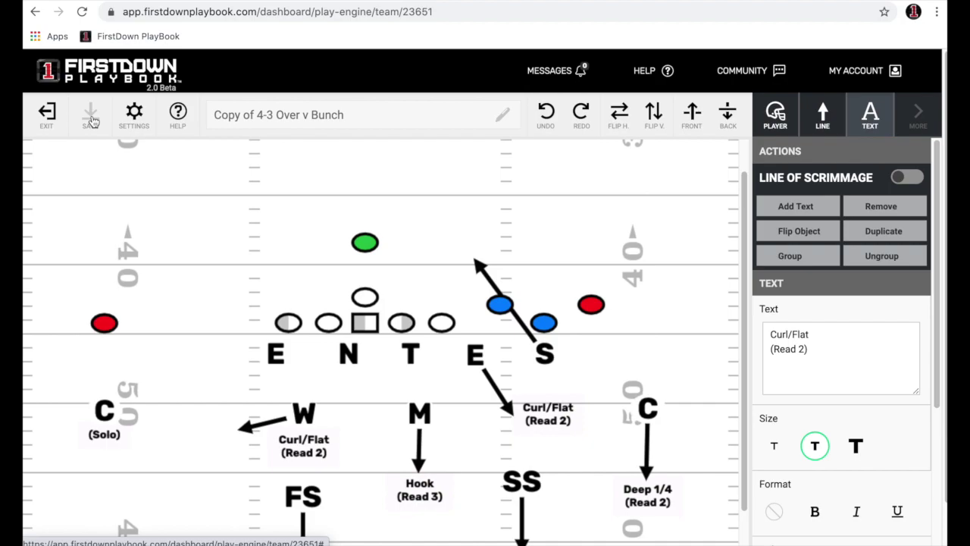
left_click(50, 113)
Review the Varsity Defense categories through Goal Line and Specials, and open the Pressures category
scroll(533, 271, "down", 5)
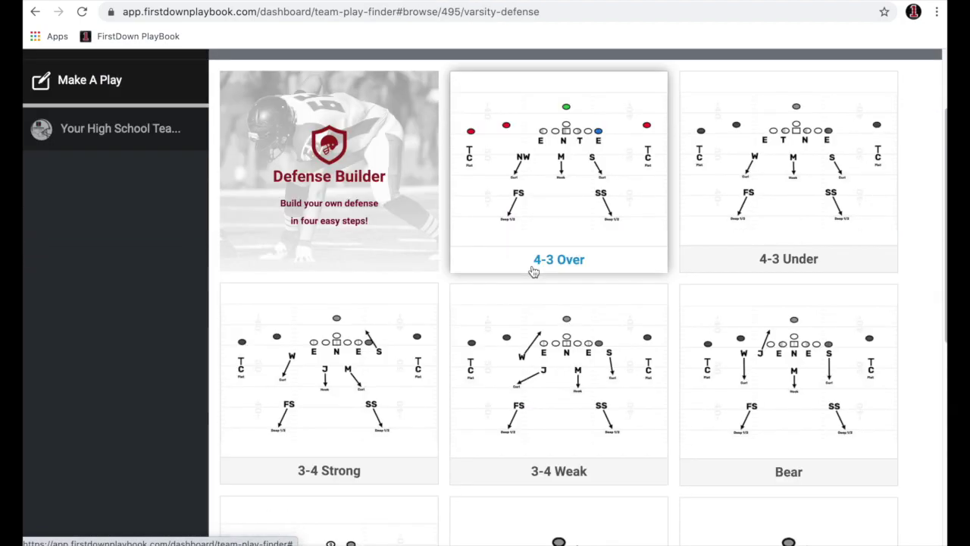
scroll(481, 180, "down", 1)
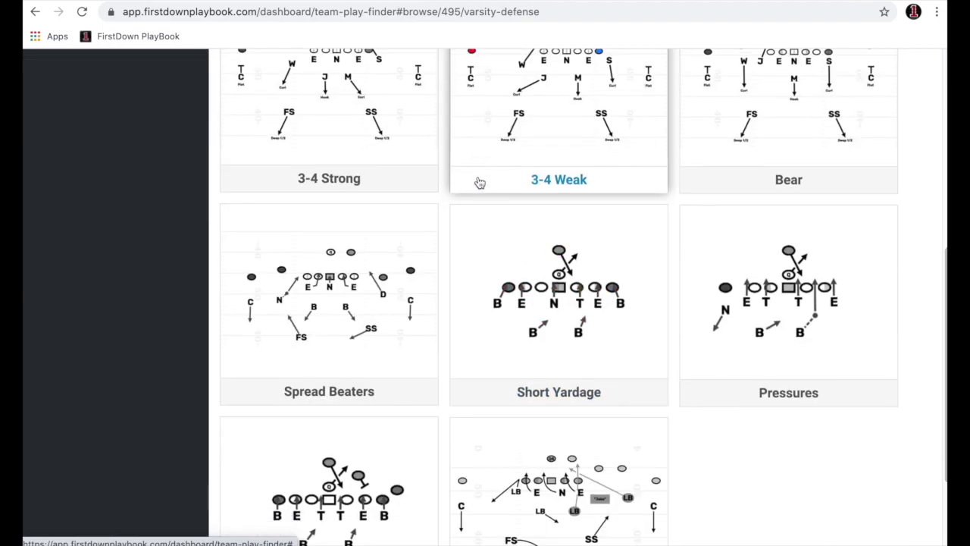
scroll(598, 301, "down", 1)
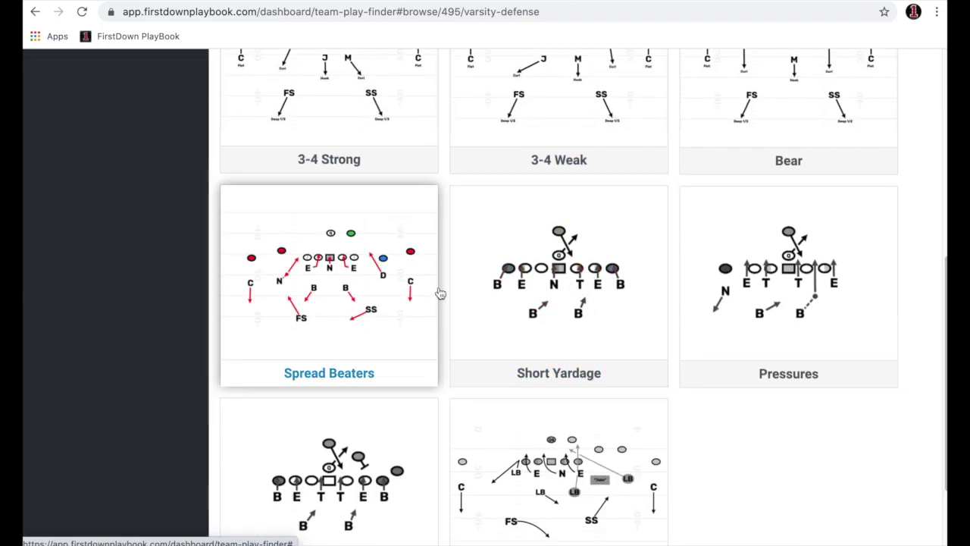
scroll(536, 282, "down", 1)
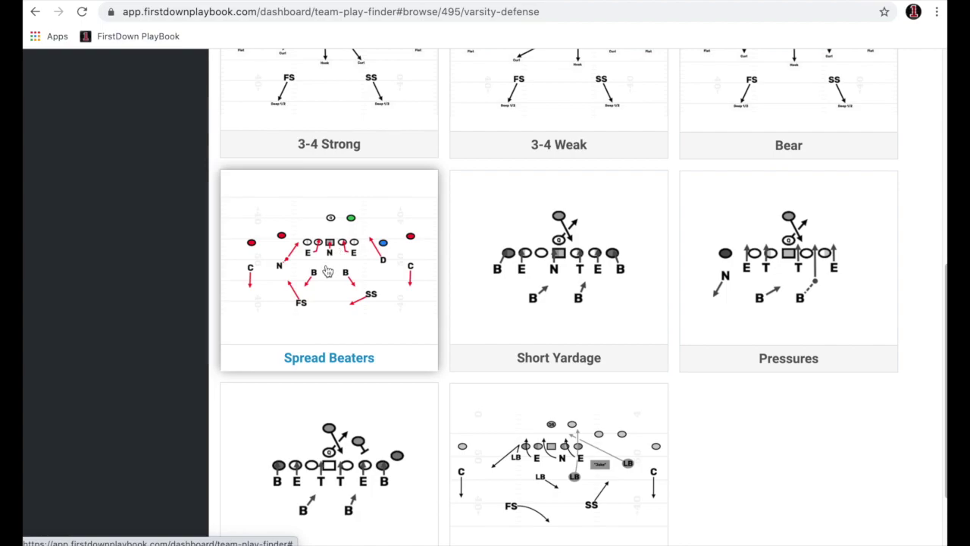
scroll(328, 271, "down", 1)
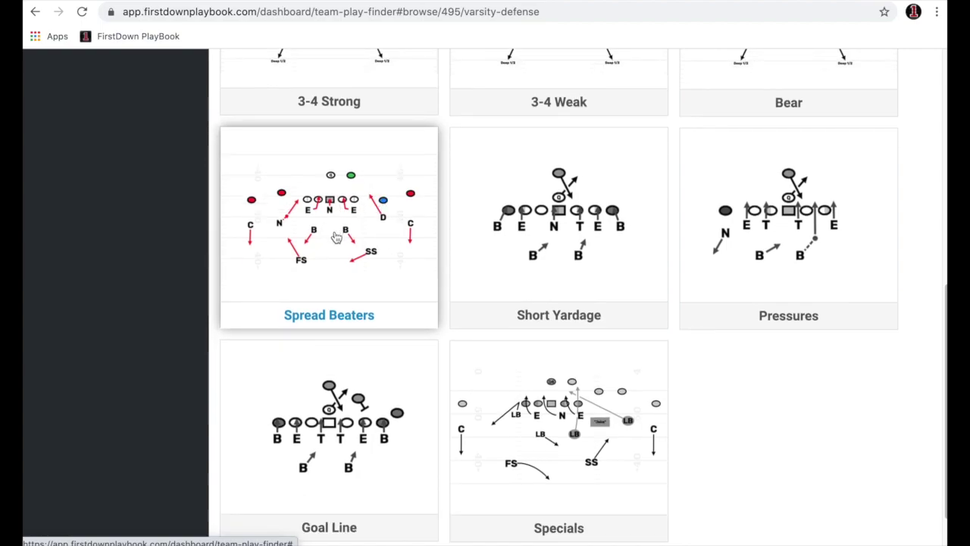
scroll(337, 237, "down", 1)
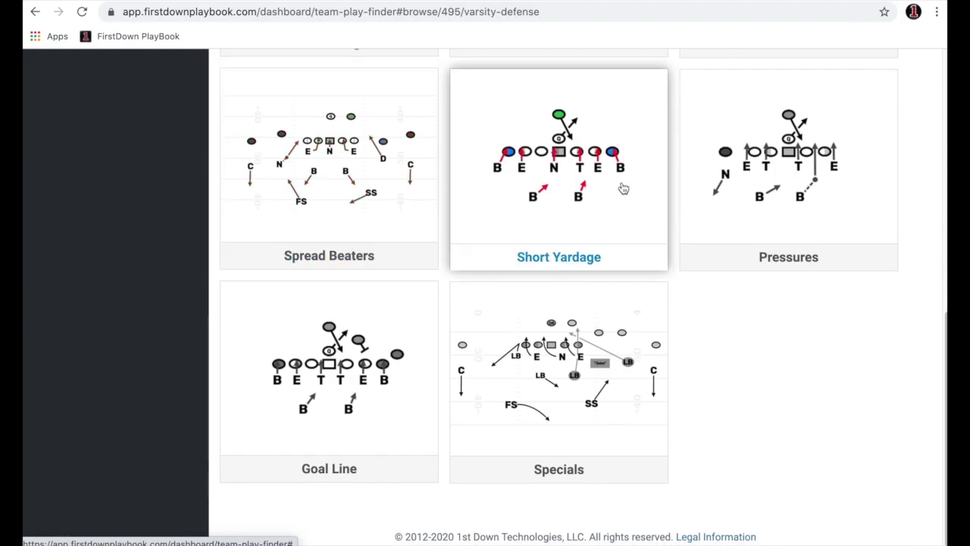
scroll(728, 317, "up", 1)
left_click(748, 205)
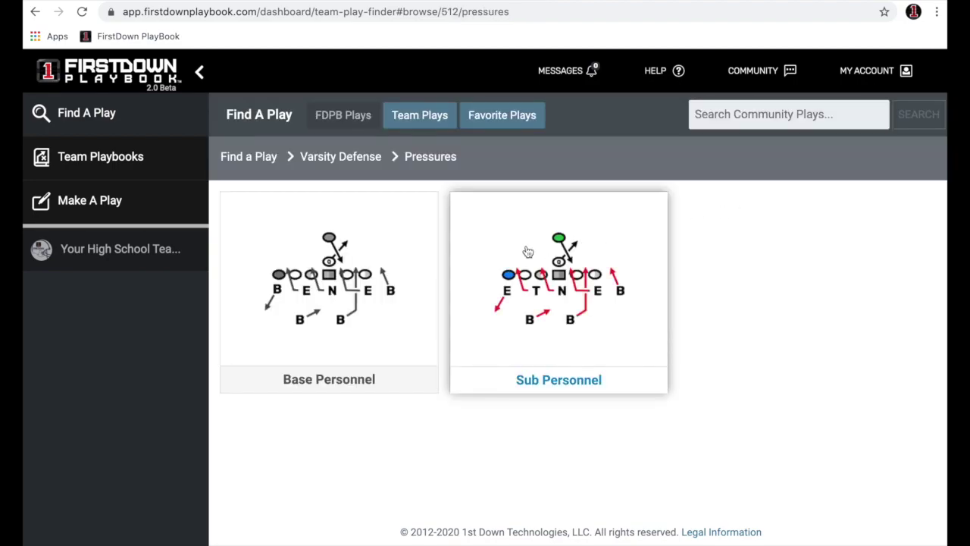
Within Pressures, go into Sub Personnel, choose the 30 Front and open its Zone Pressure plays
left_click(530, 292)
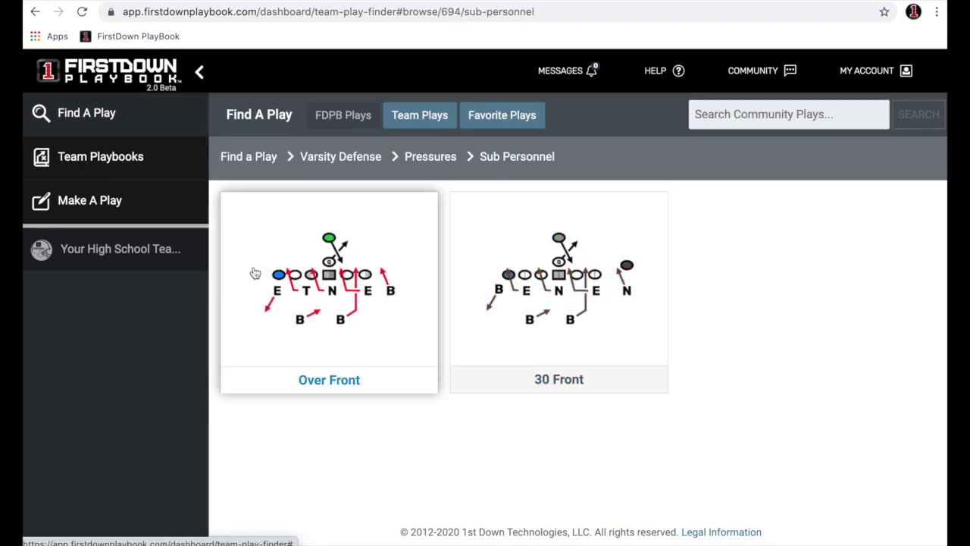
left_click(497, 274)
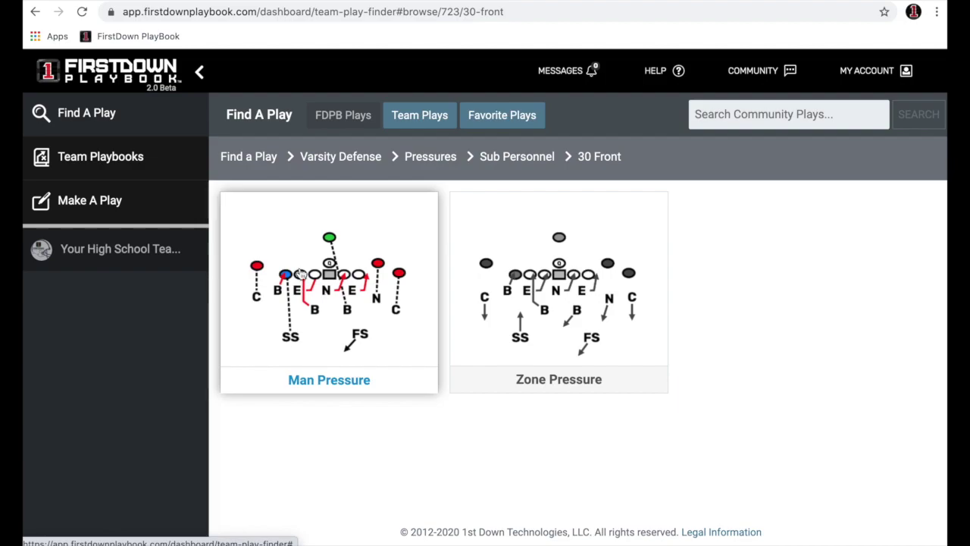
left_click(542, 324)
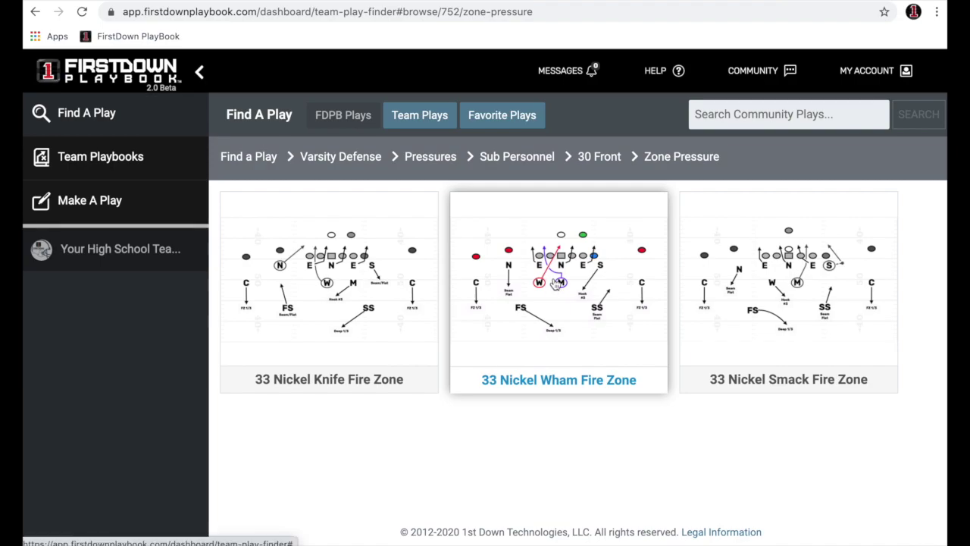
Open 33 Nickel Wham Fire Zone, look over its formation folders and open the 2x2 folder
left_click(552, 291)
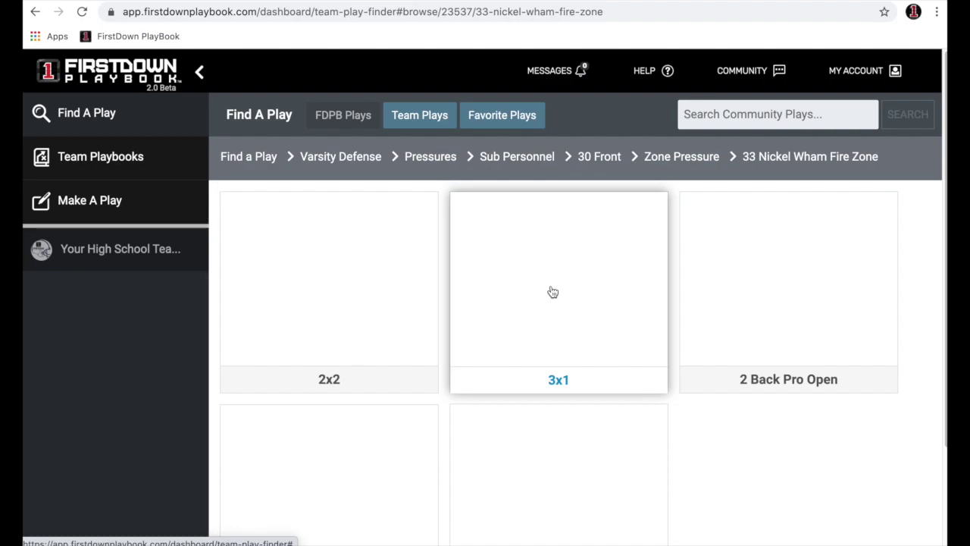
scroll(552, 290, "down", 2)
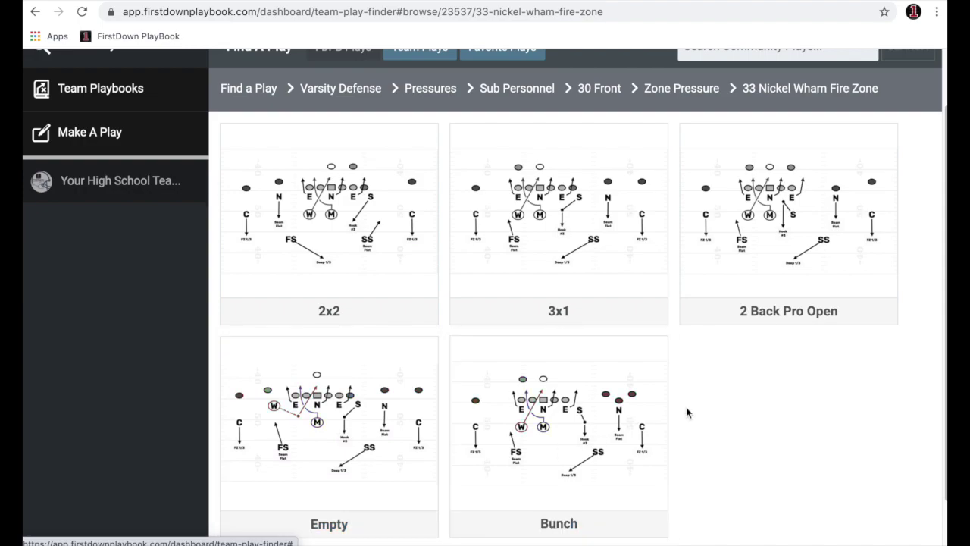
left_click(385, 263)
Examine the 2x2 base play and its motion and tight end trade adjustments, and switch to the Special Teams category
scroll(468, 223, "down", 1)
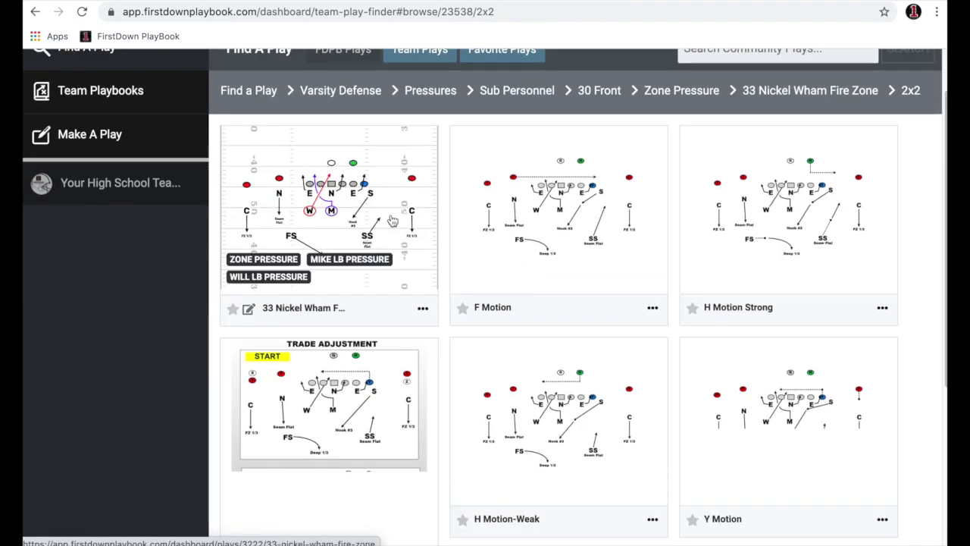
scroll(382, 215, "up", 1)
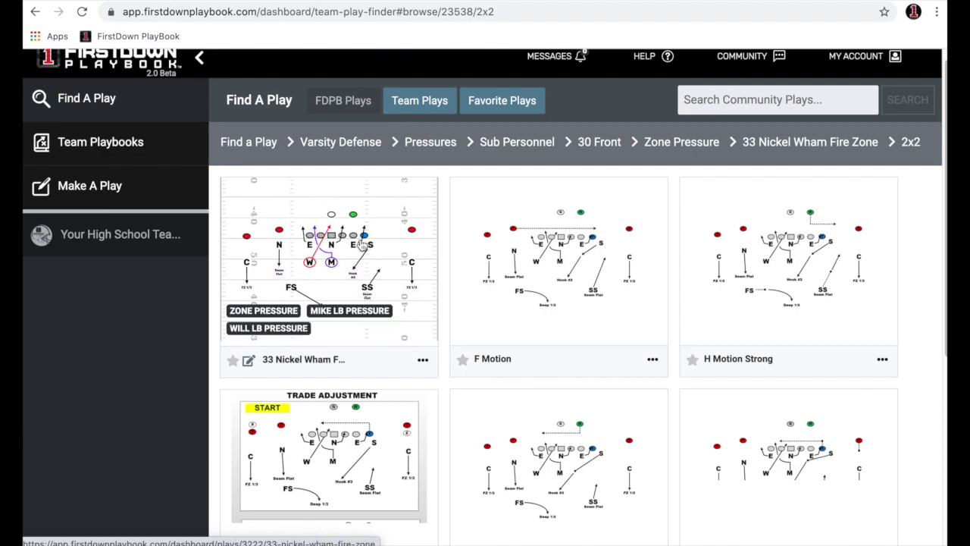
scroll(339, 260, "down", 1)
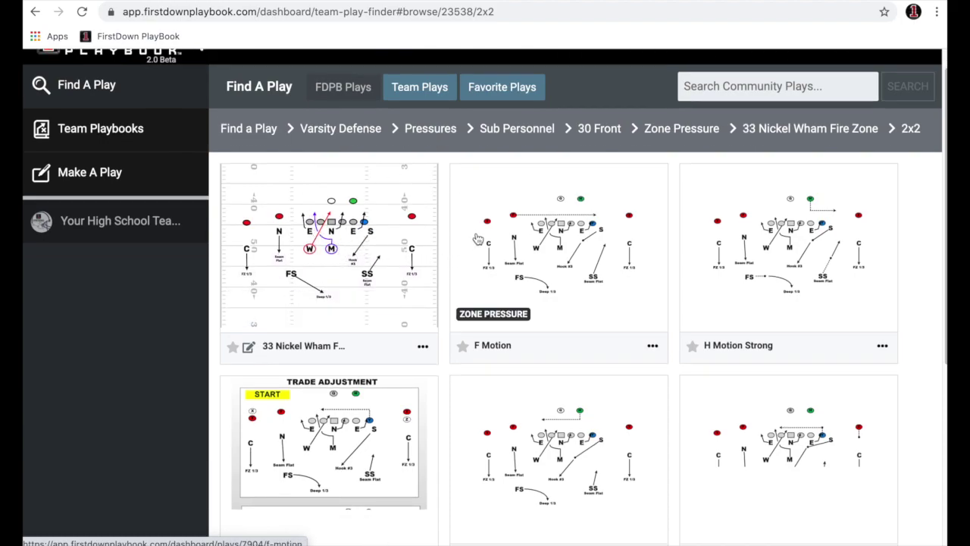
scroll(492, 249, "down", 1)
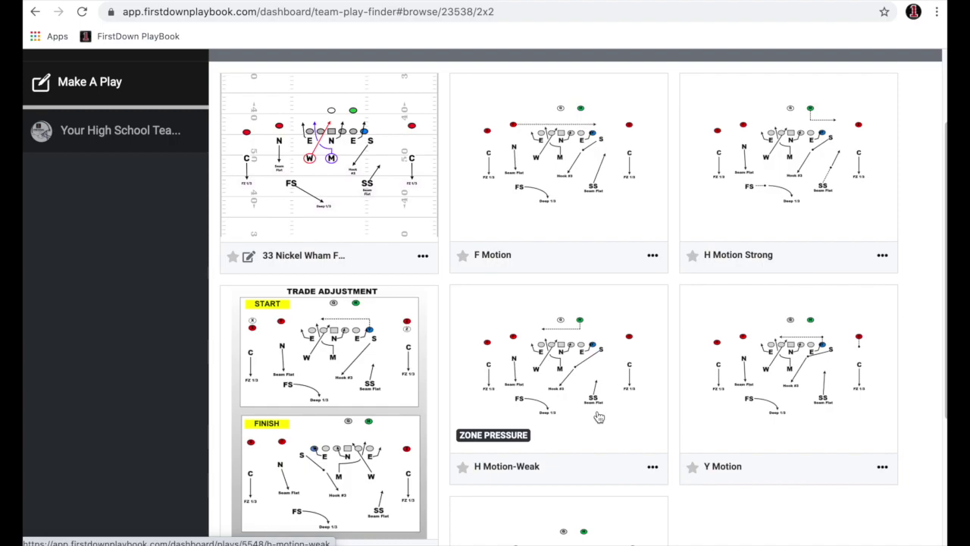
scroll(598, 414, "down", 1)
scroll(482, 269, "down", 1)
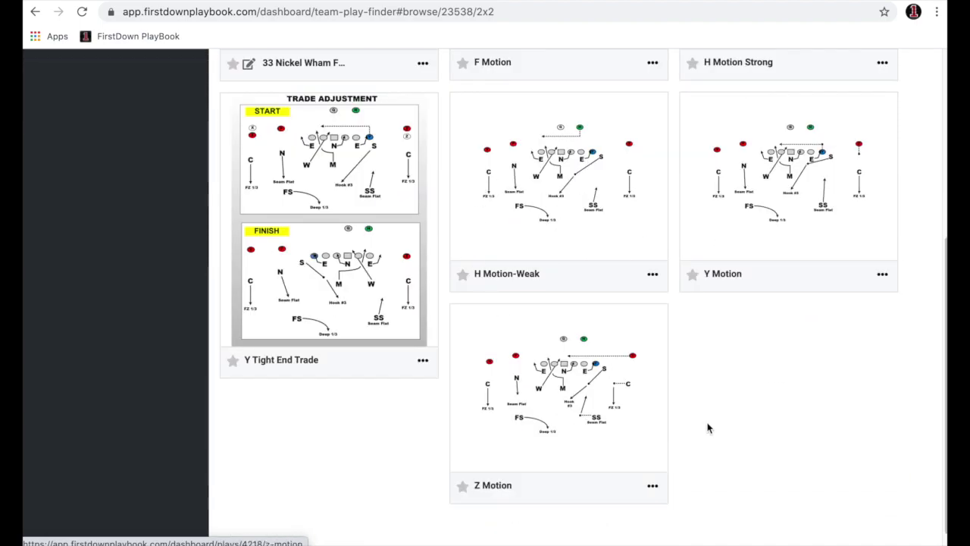
scroll(712, 421, "up", 2)
scroll(613, 252, "up", 1)
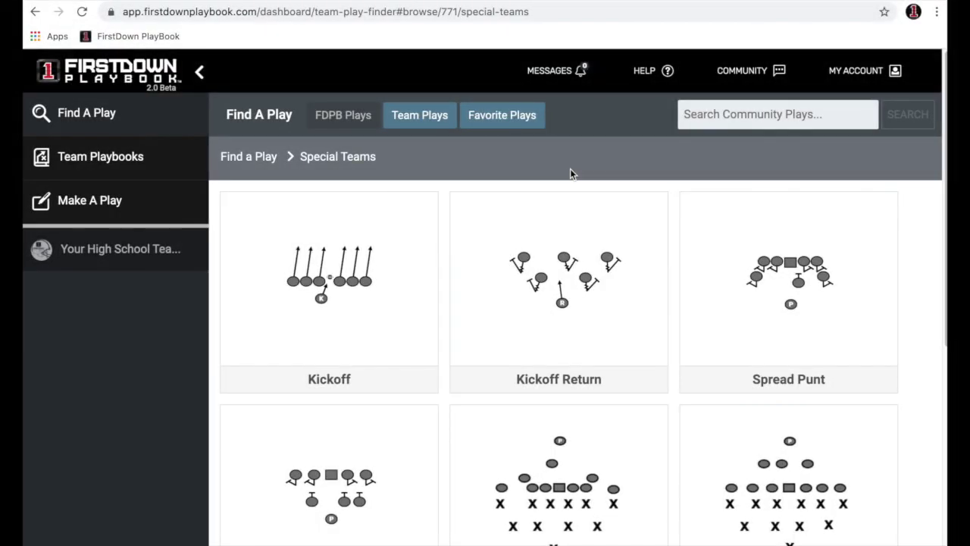
Review the Special Teams categories from Kickoff through PAT / FG Defense and Specials, and open Kickoff Return
scroll(571, 174, "down", 2)
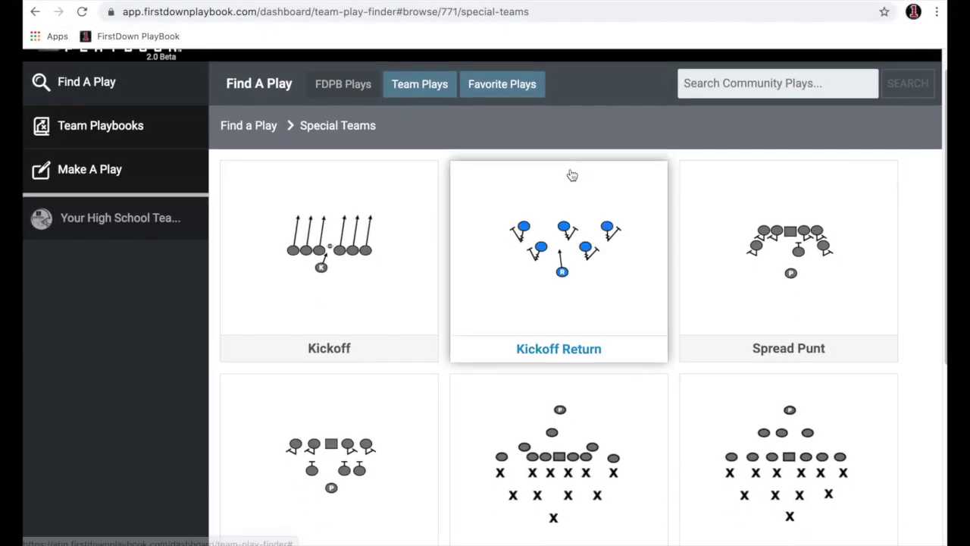
scroll(455, 191, "down", 3)
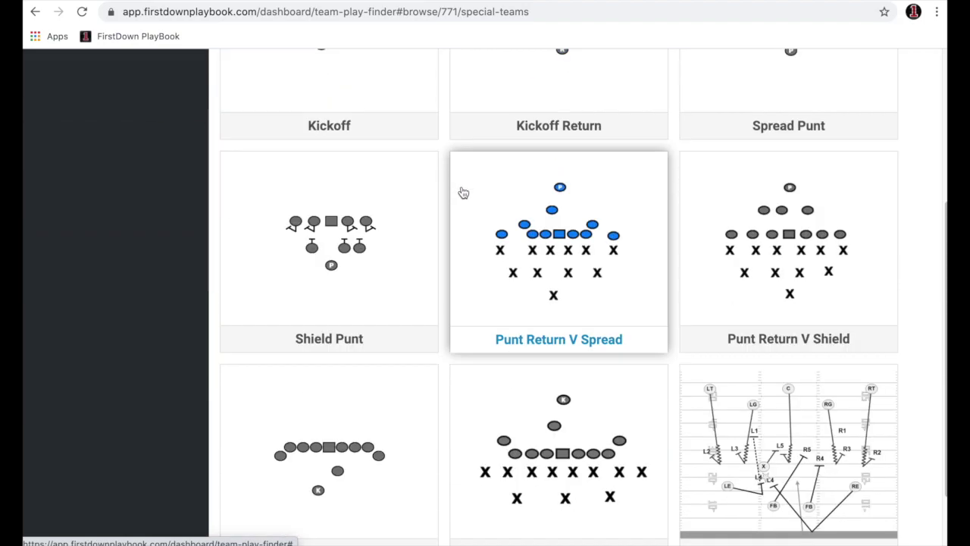
scroll(464, 193, "up", 4)
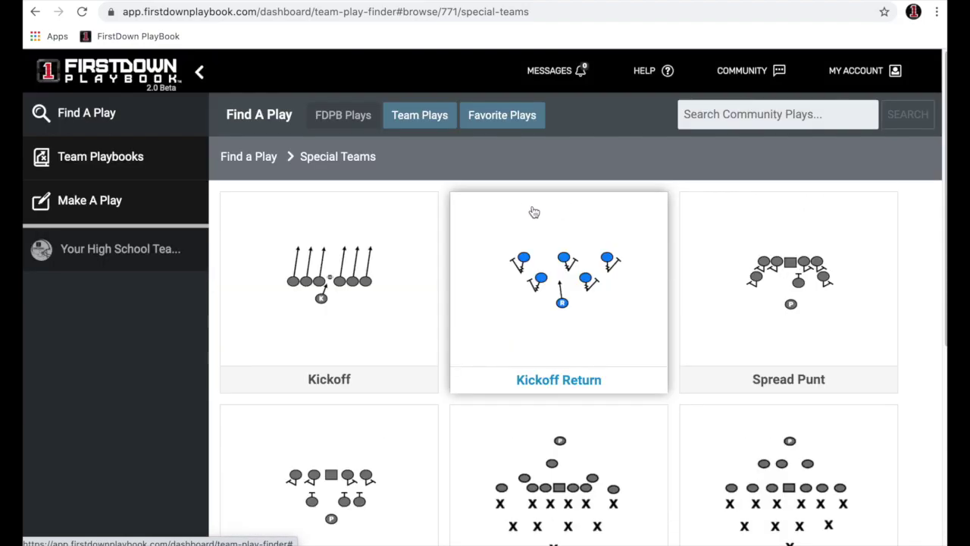
scroll(576, 271, "down", 1)
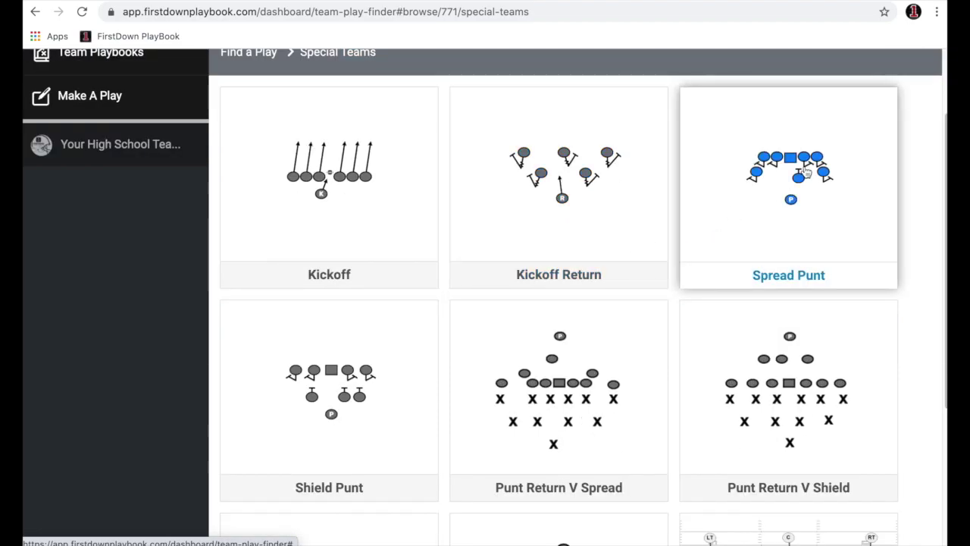
scroll(805, 173, "down", 1)
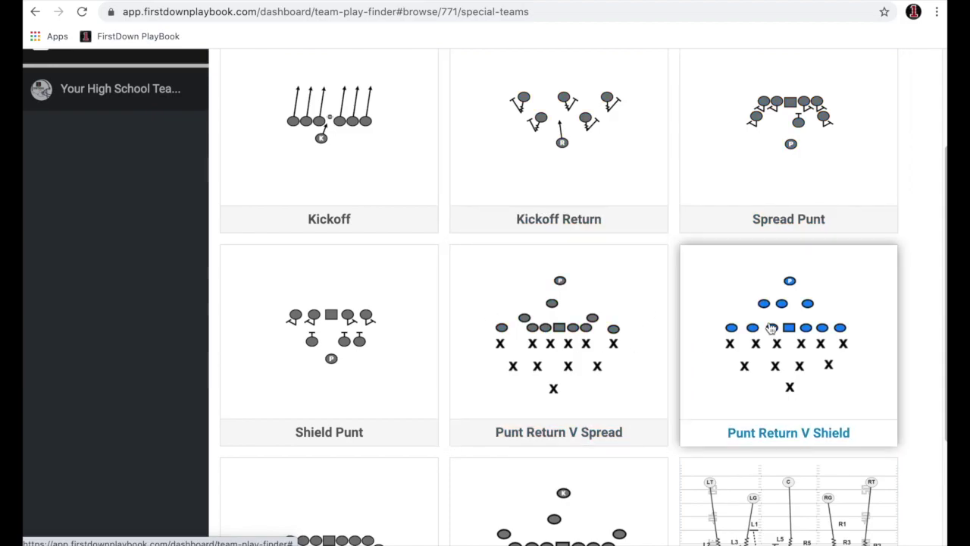
scroll(771, 327, "down", 3)
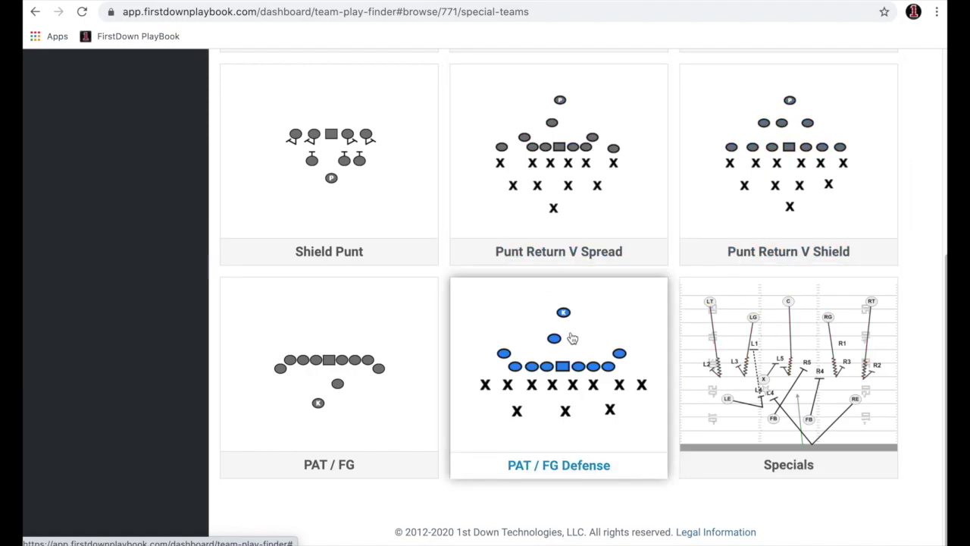
scroll(616, 345, "up", 5)
scroll(704, 331, "down", 1)
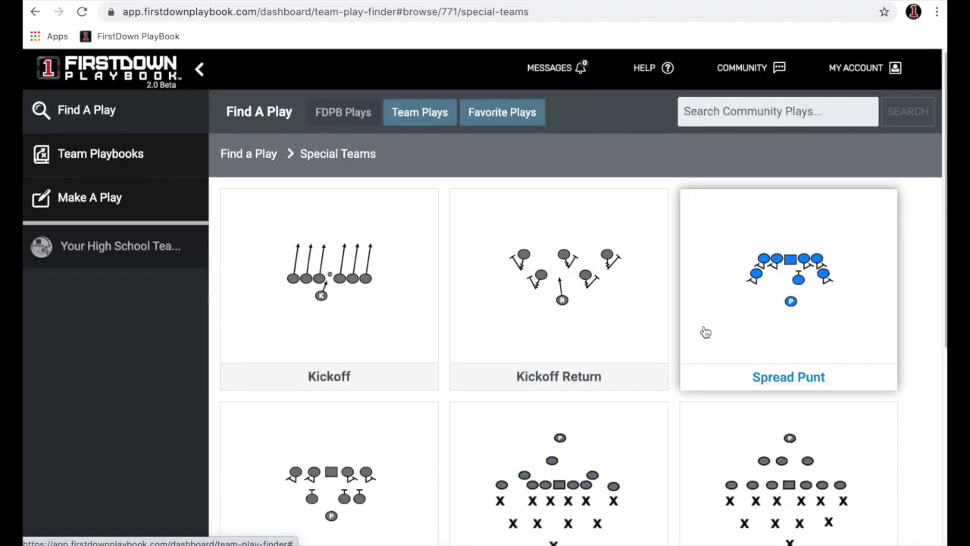
left_click(557, 307)
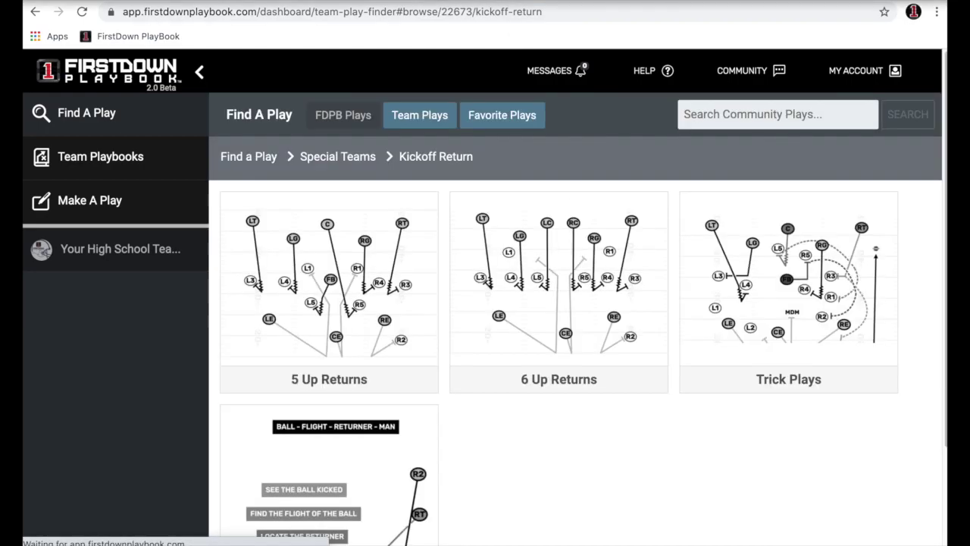
Open the Technique category under Kickoff Return and go back to the kickoff return categories
scroll(600, 406, "down", 2)
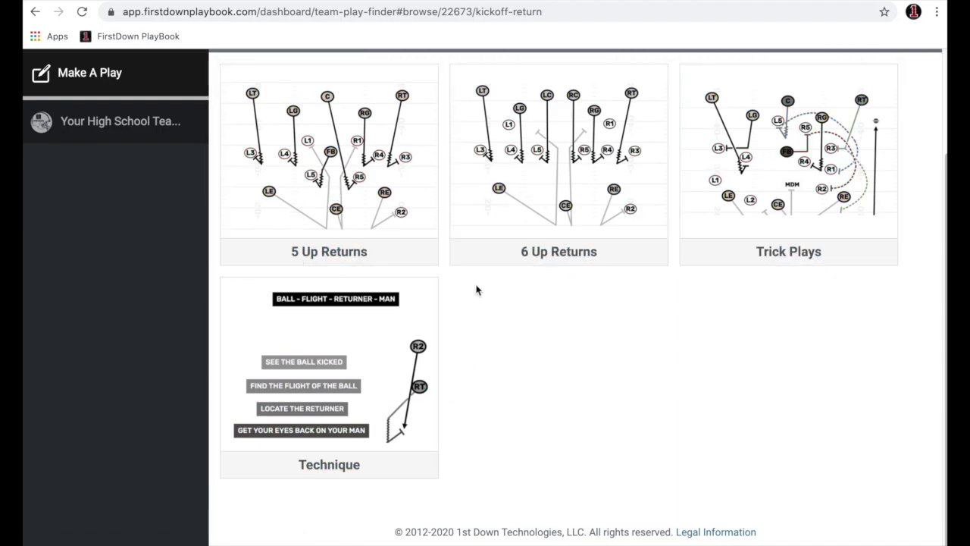
scroll(531, 97, "up", 1)
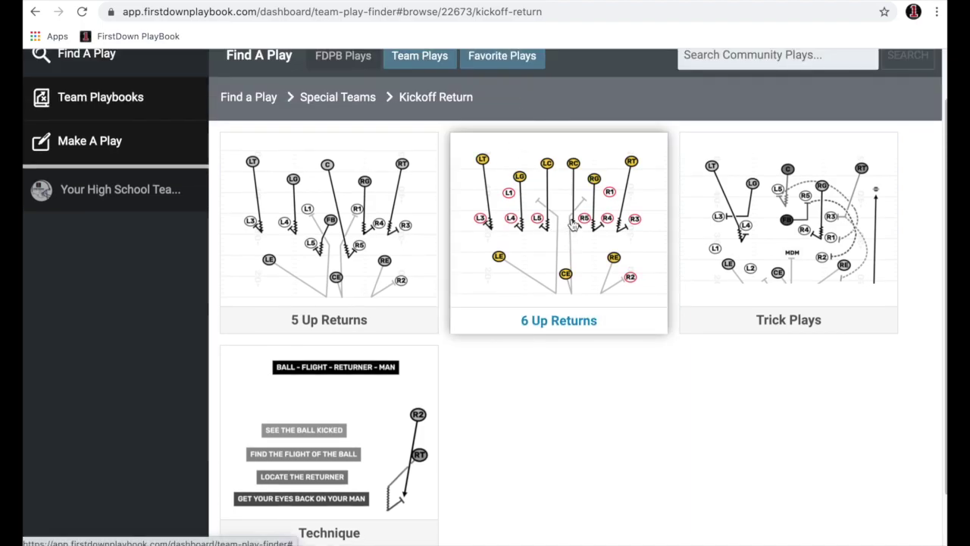
left_click(328, 439)
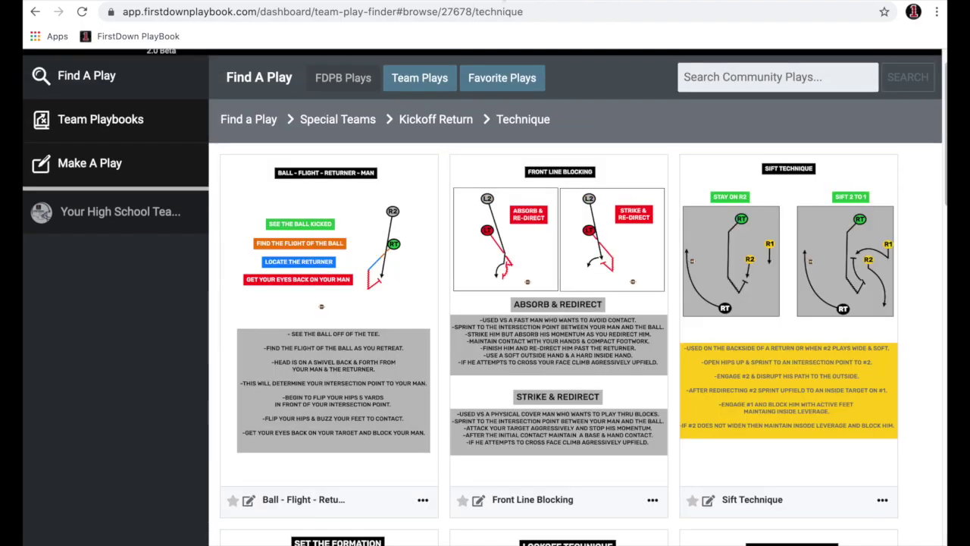
key("alt+Left")
Open the 6 Up Returns category and examine its kickoff return play diagrams
scroll(590, 150, "down", 2)
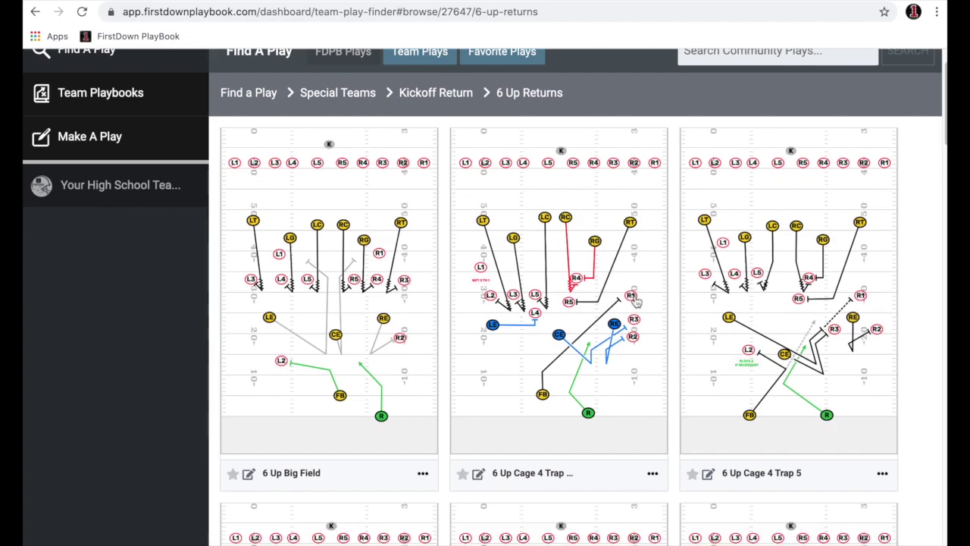
scroll(634, 293, "down", 3)
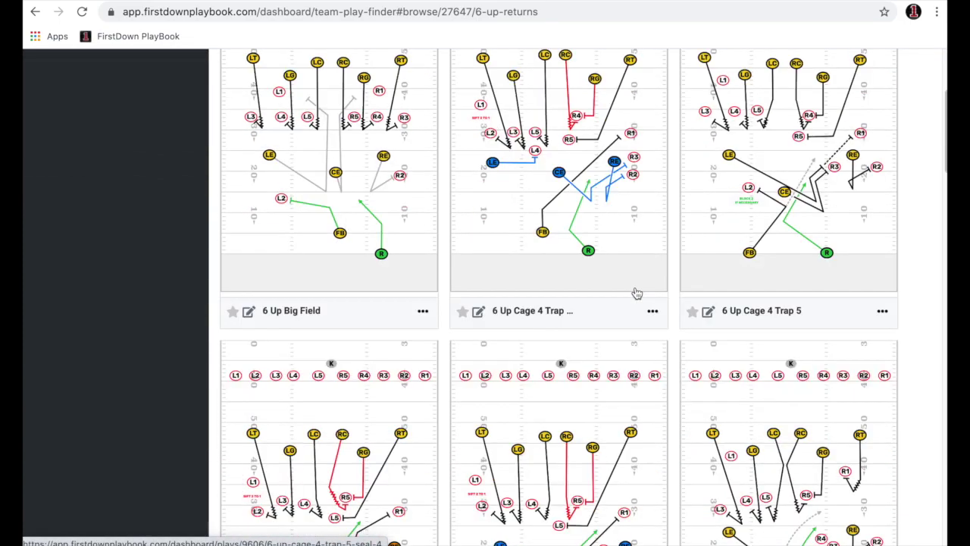
scroll(636, 293, "down", 8)
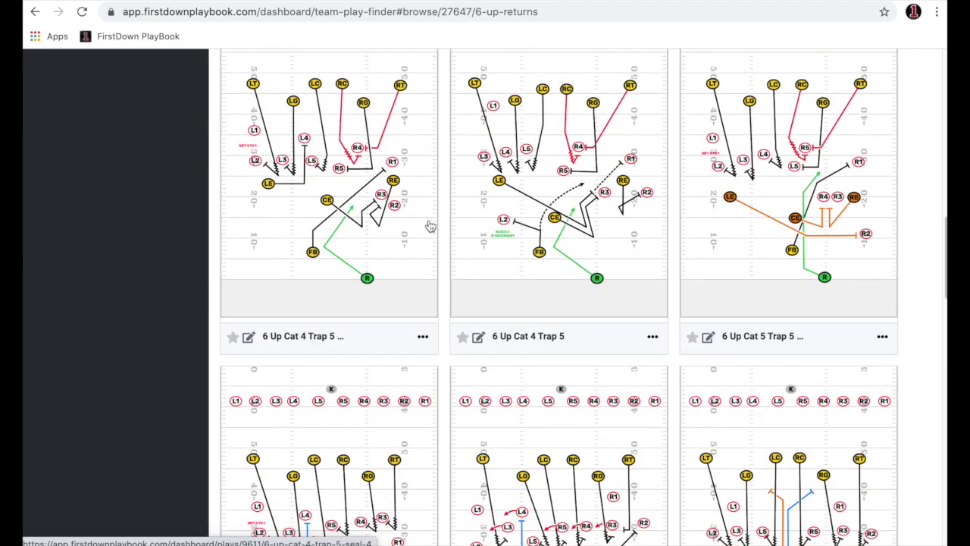
scroll(485, 242, "down", 1)
scroll(508, 251, "down", 3)
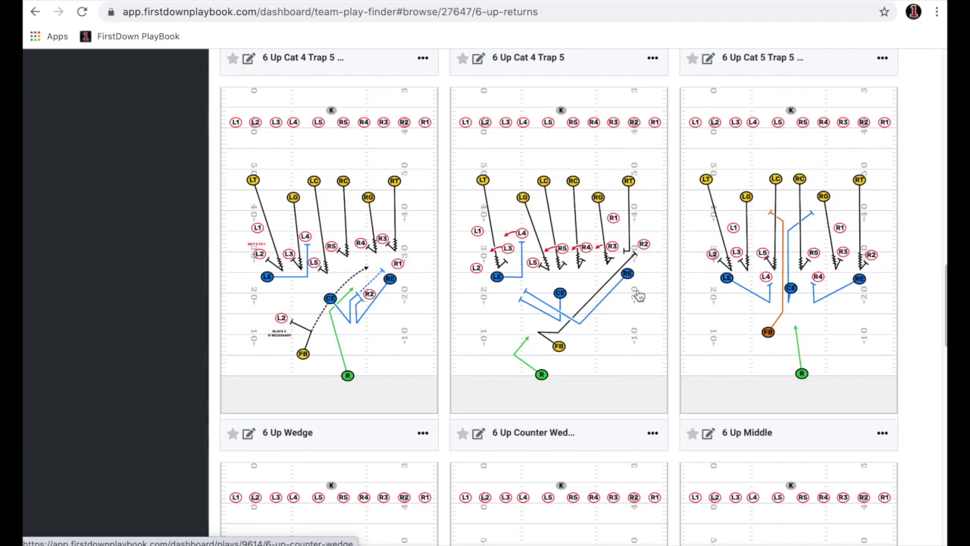
scroll(636, 292, "down", 4)
scroll(634, 288, "down", 4)
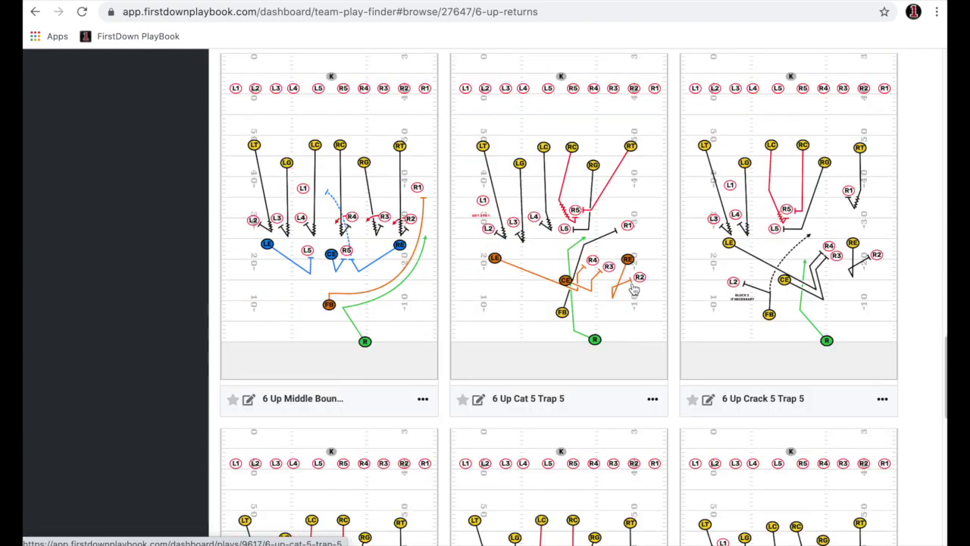
scroll(578, 294, "down", 6)
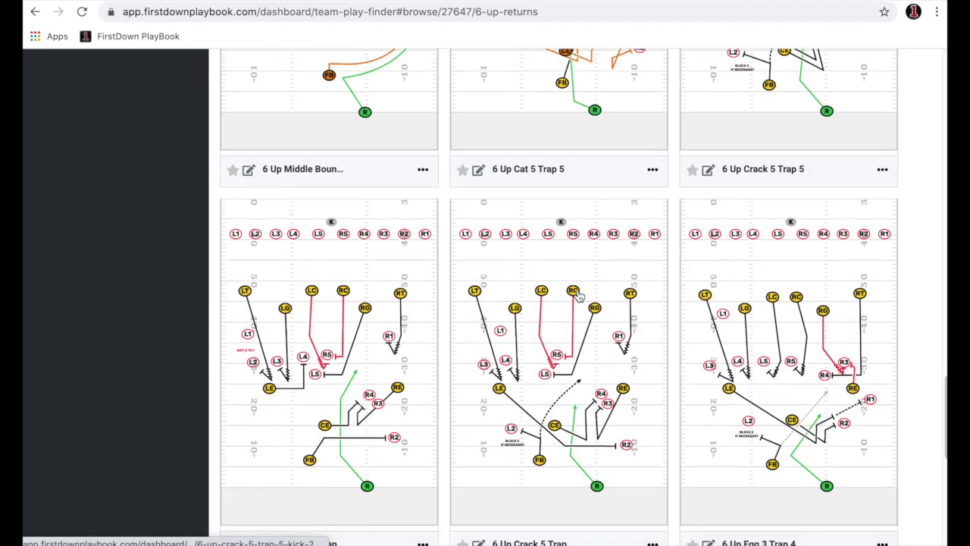
scroll(578, 294, "up", 8)
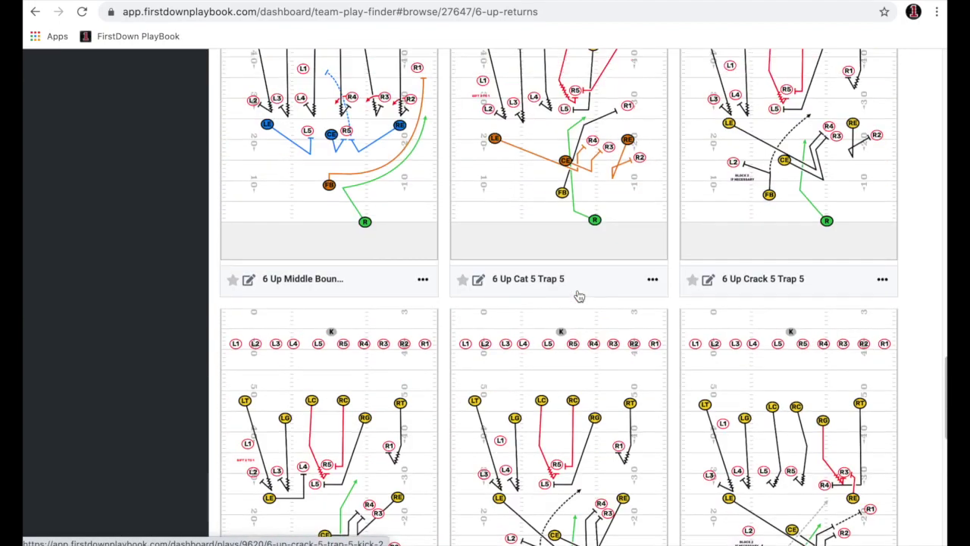
scroll(585, 308, "up", 1)
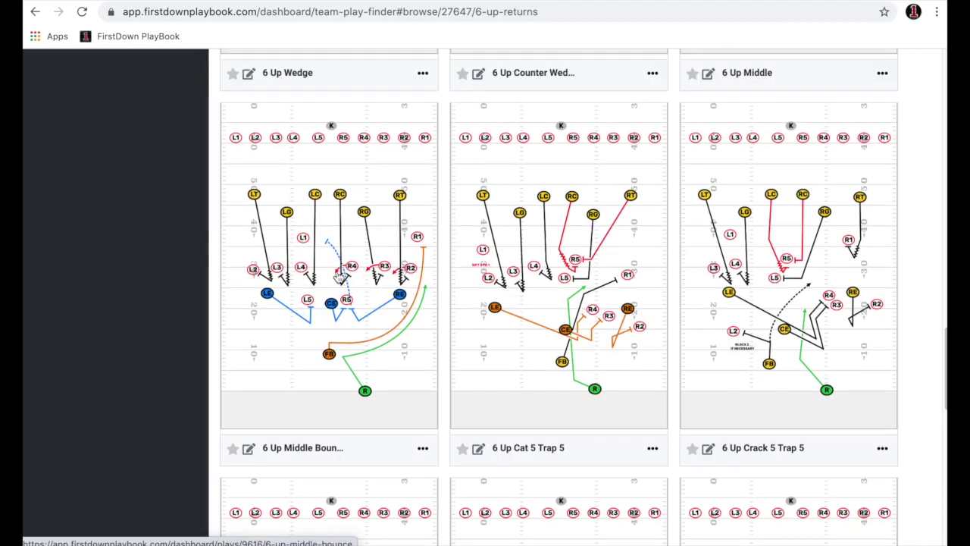
Open the 6 Up Middle Bounce play and reduce the page zoom to 50% to view the whole diagram
scroll(520, 413, "down", 2)
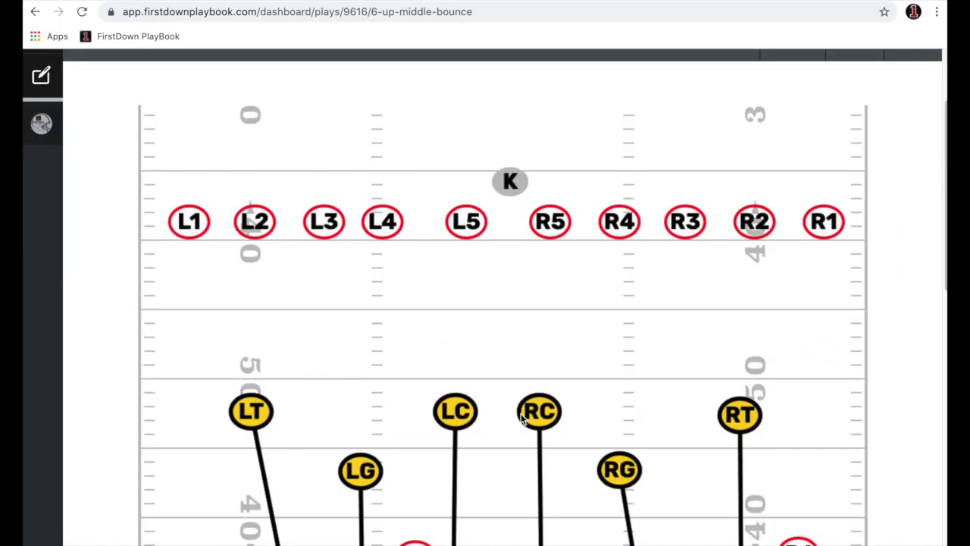
key("ctrl+minus")
key("ctrl+minus")
key("ctrl+minus")
key("ctrl+minus")
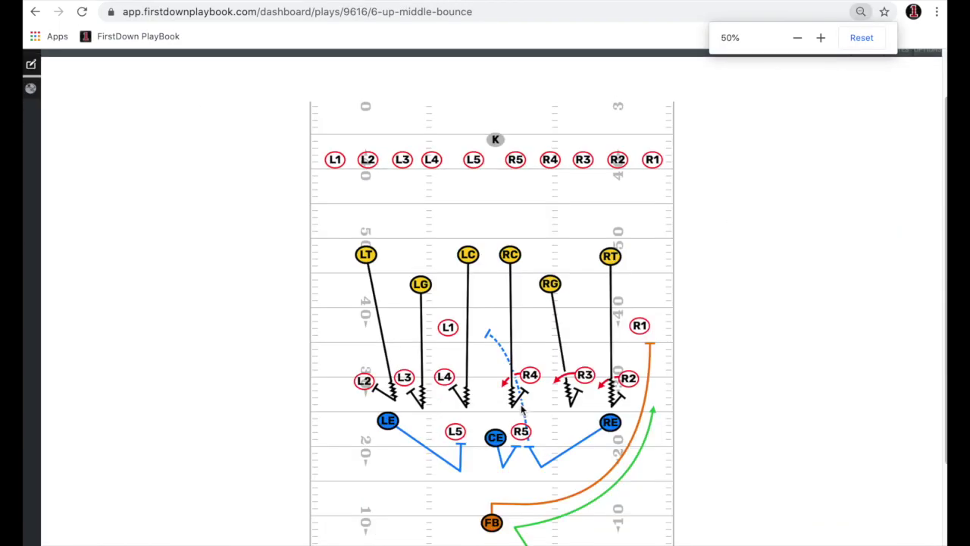
scroll(659, 453, "down", 2)
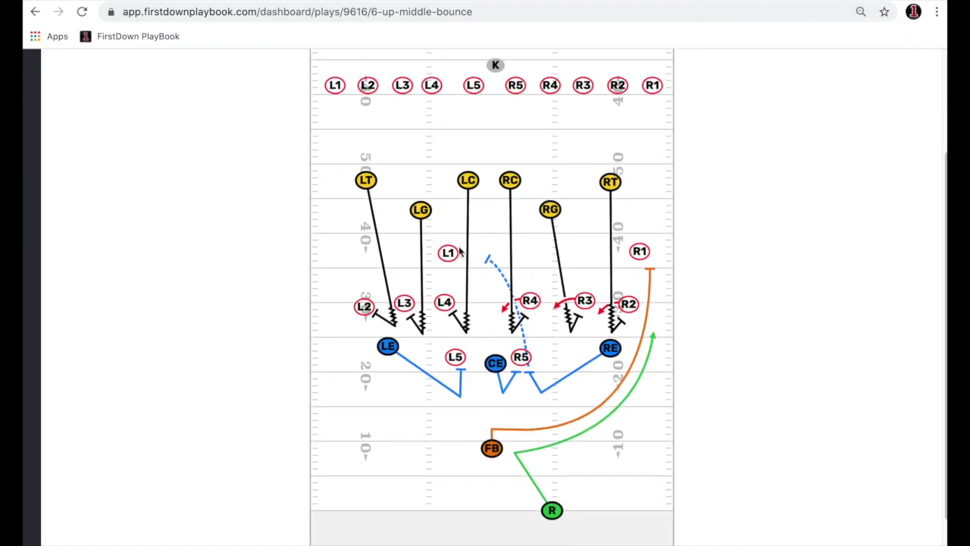
scroll(545, 451, "up", 2)
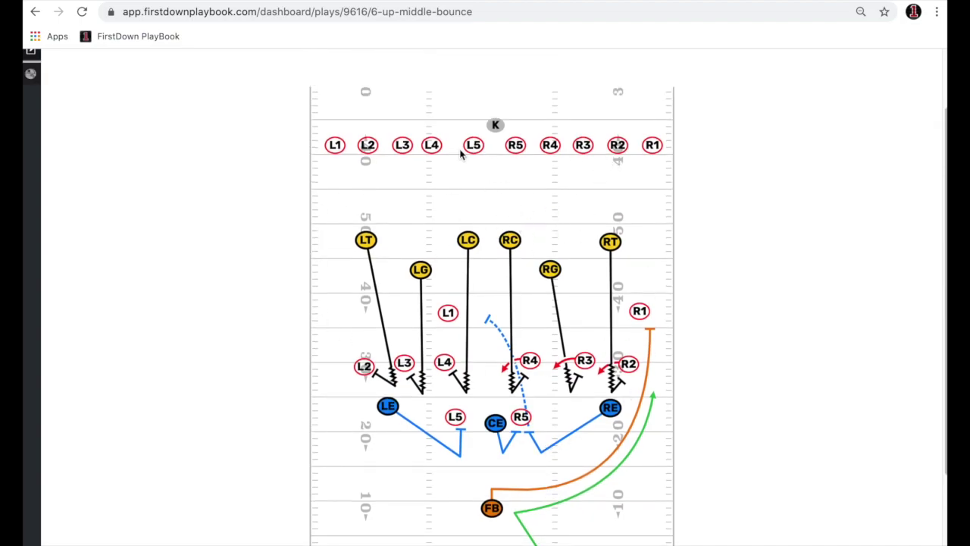
scroll(519, 304, "up", 2)
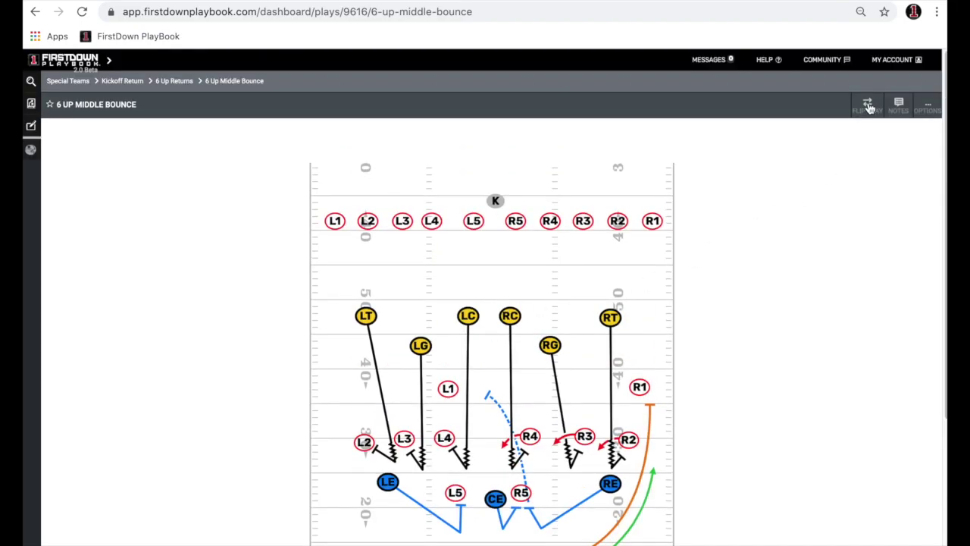
Flip the 6 Up Middle Bounce play and flip it back, and show its notes beside the diagram
left_click(867, 105)
left_click(867, 105)
left_click(898, 105)
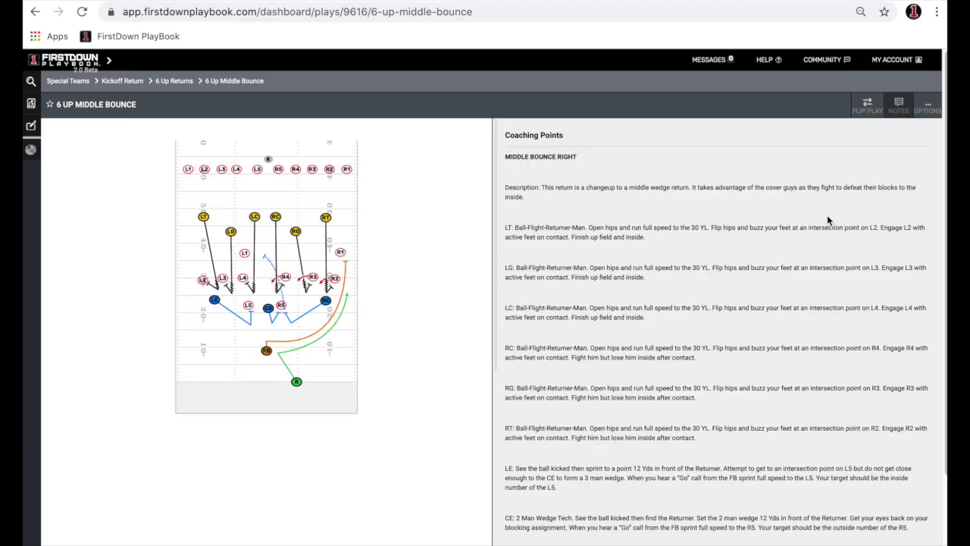
Enlarge the page and read the coaching points for Middle Bounce Right and Middle Bounce Left
key("ctrl+plus")
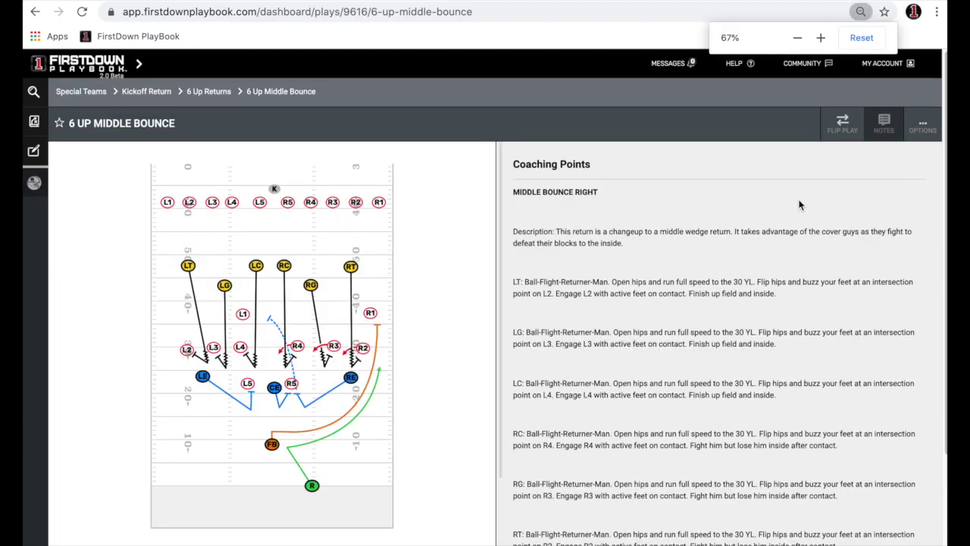
key("ctrl+plus")
scroll(795, 307, "down", 15)
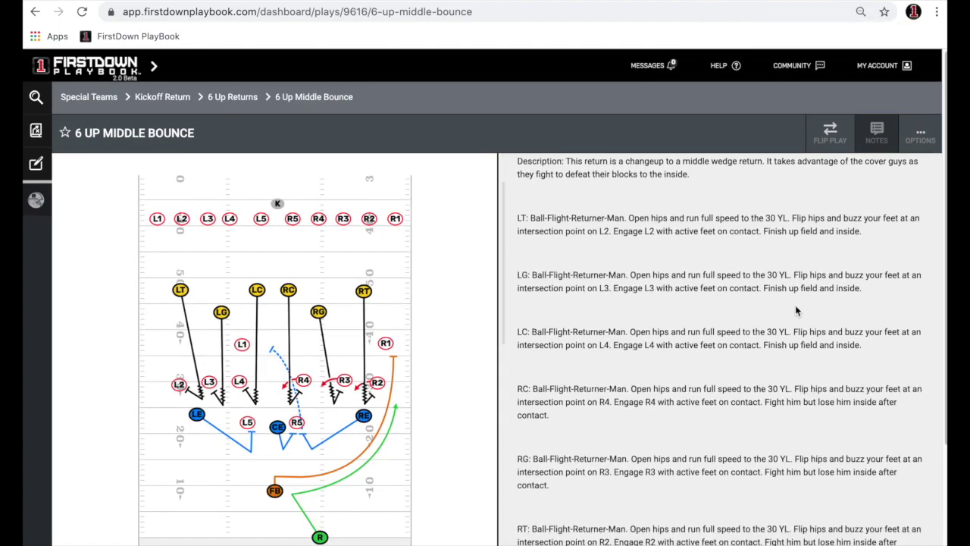
scroll(794, 311, "up", 5)
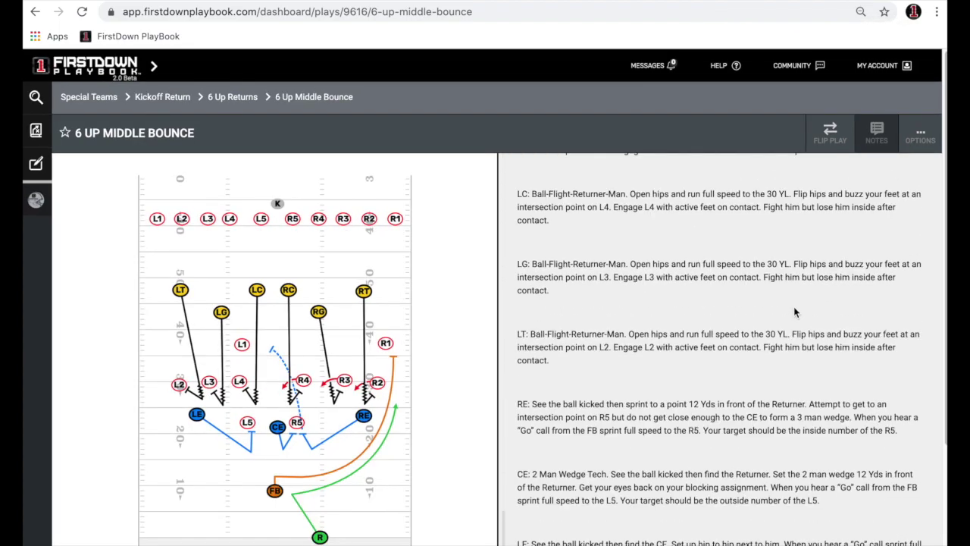
scroll(794, 307, "down", 2)
scroll(758, 280, "up", 4)
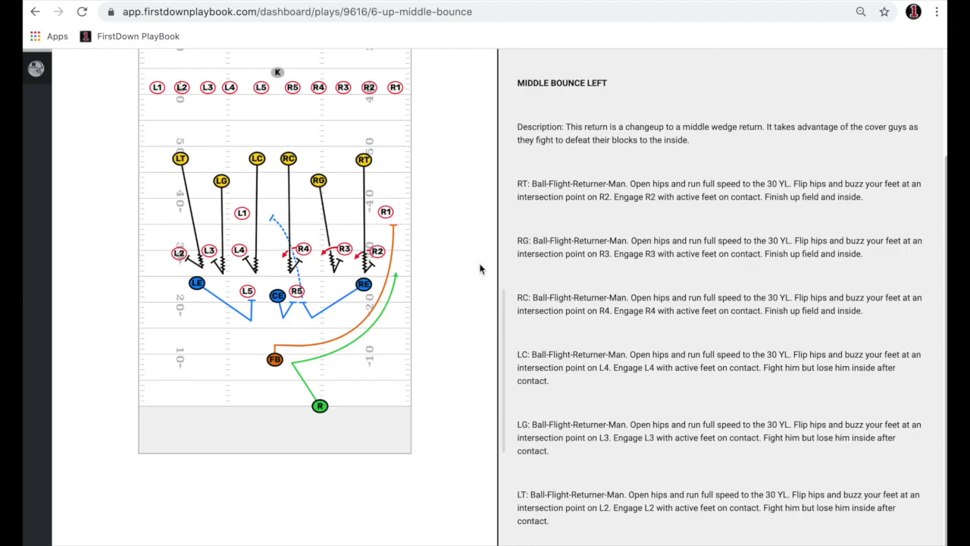
scroll(480, 269, "up", 2)
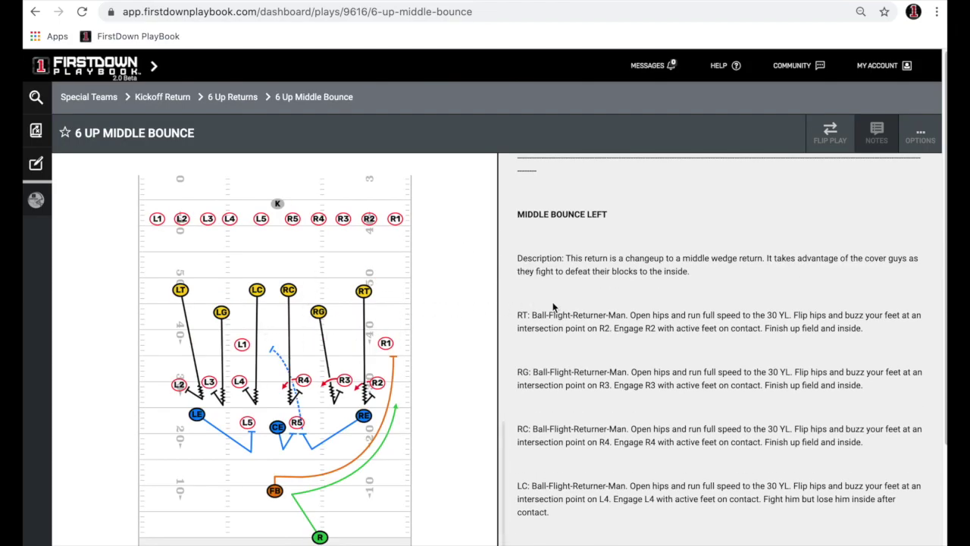
Leave the play for the Kickoff Return Technique category and restore the page zoom to 100%
key("alt+Left")
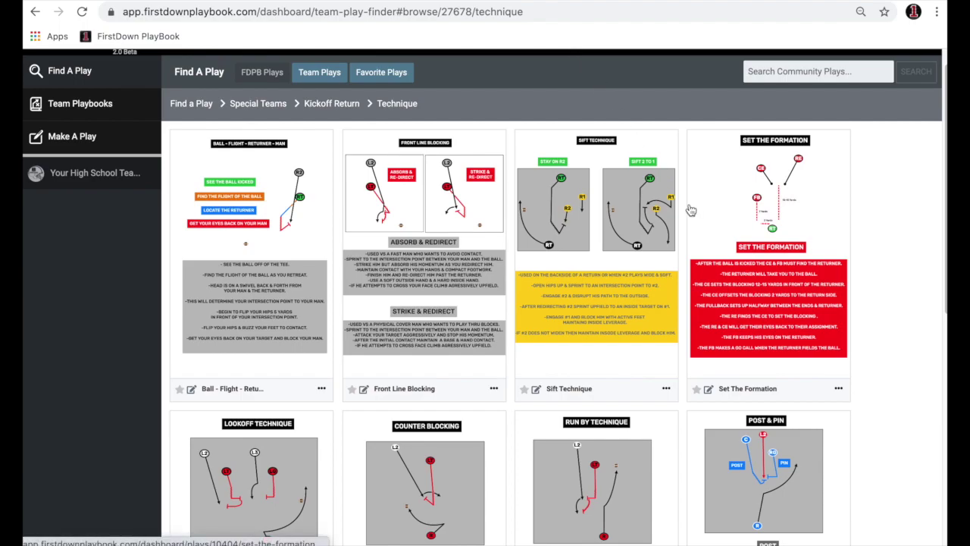
key("ctrl+plus")
key("ctrl+plus")
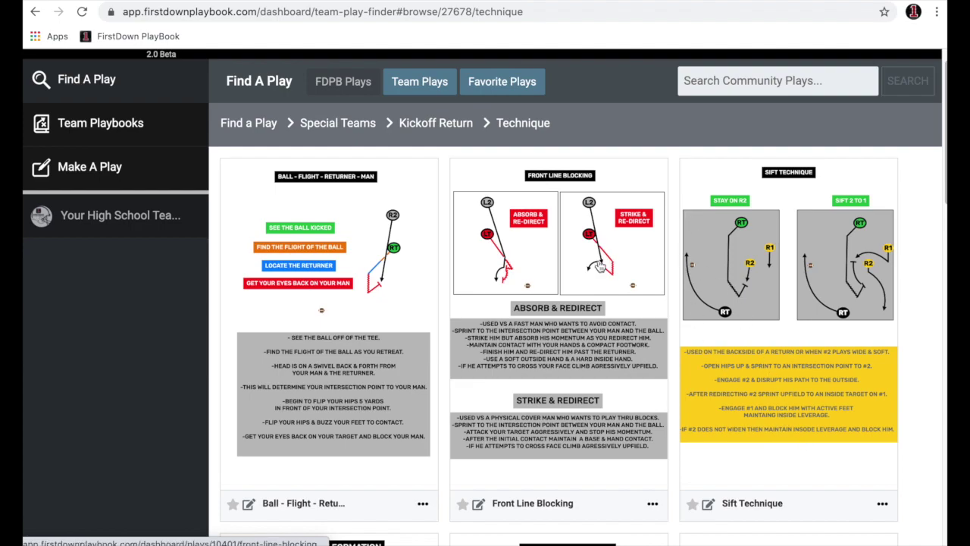
Examine the Kickoff Return technique cards, from Ball-Flight-Returner-Man through Trap Technique
scroll(544, 323, "down", 1)
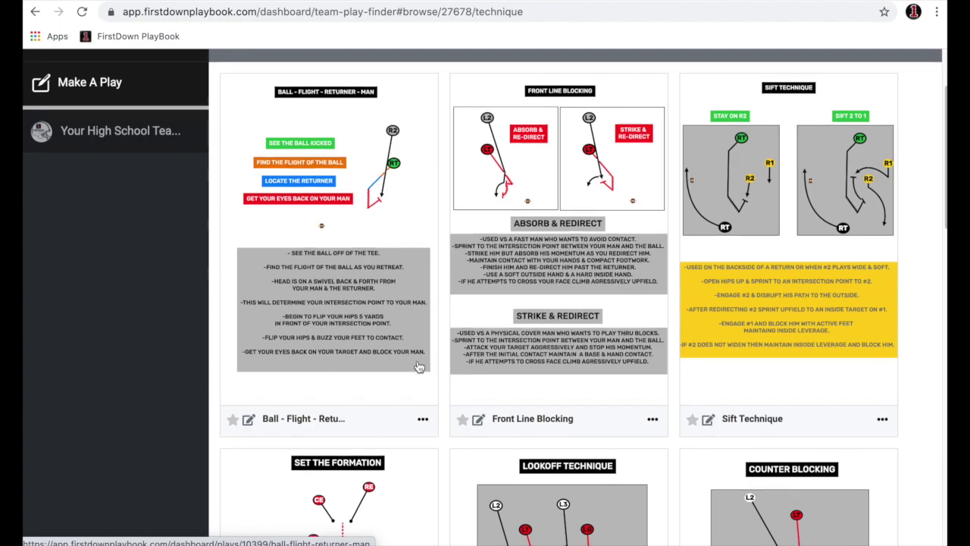
scroll(372, 336, "down", 2)
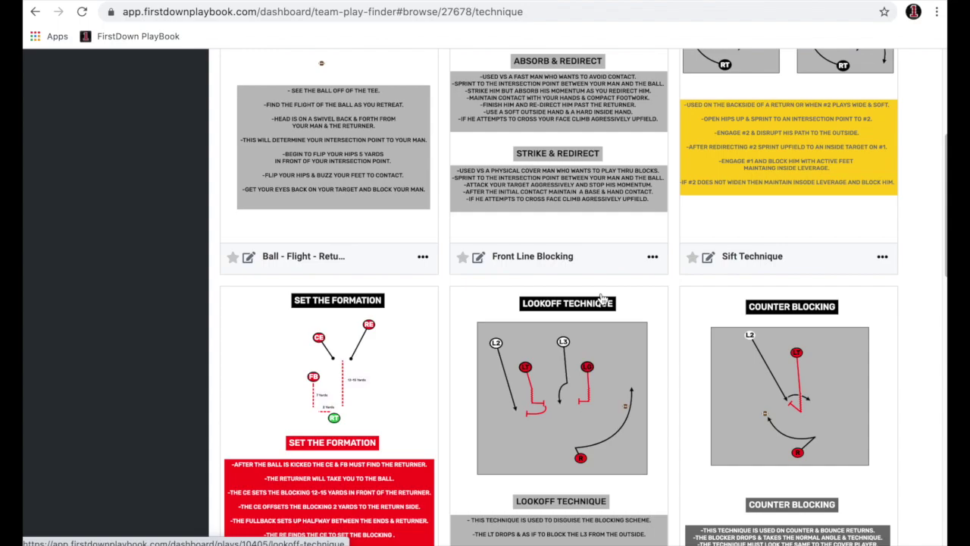
scroll(602, 298, "down", 1)
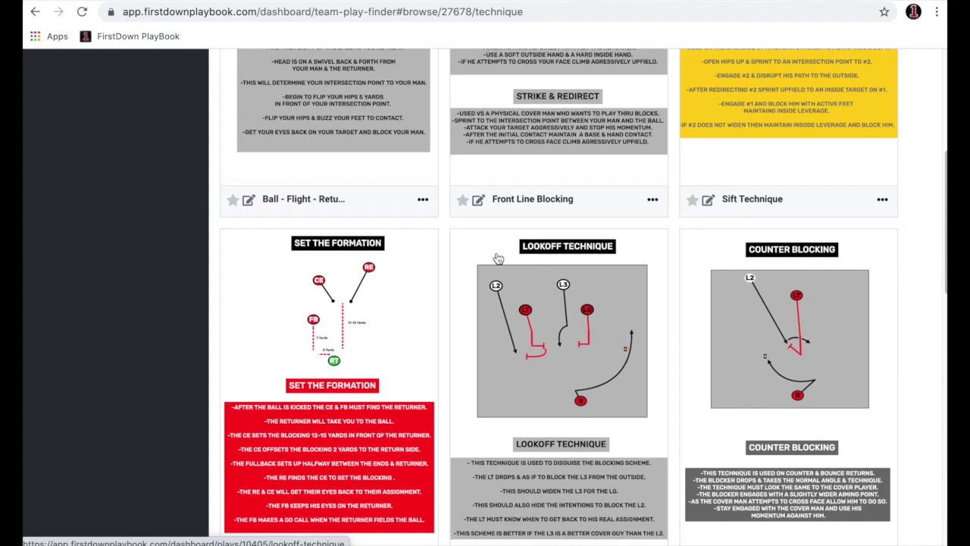
scroll(498, 258, "down", 2)
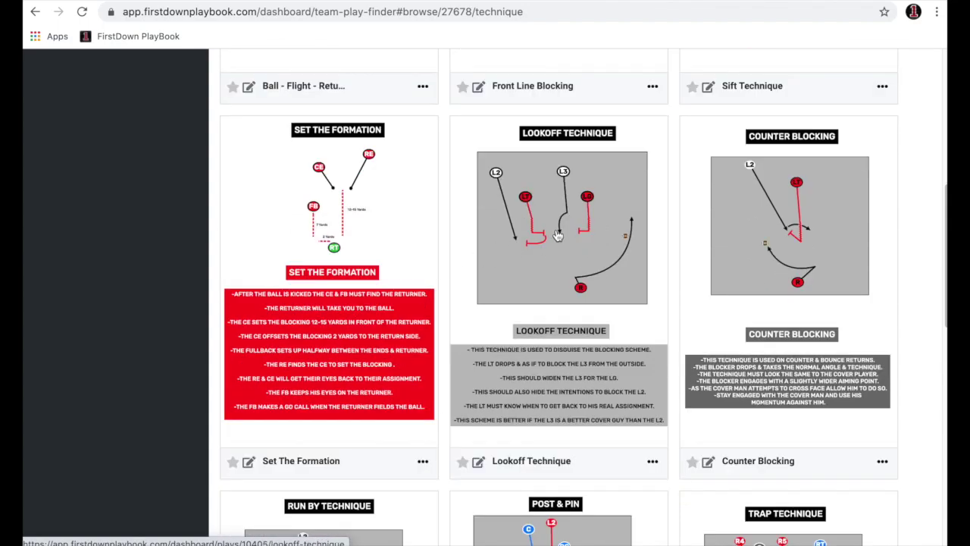
scroll(635, 275, "down", 3)
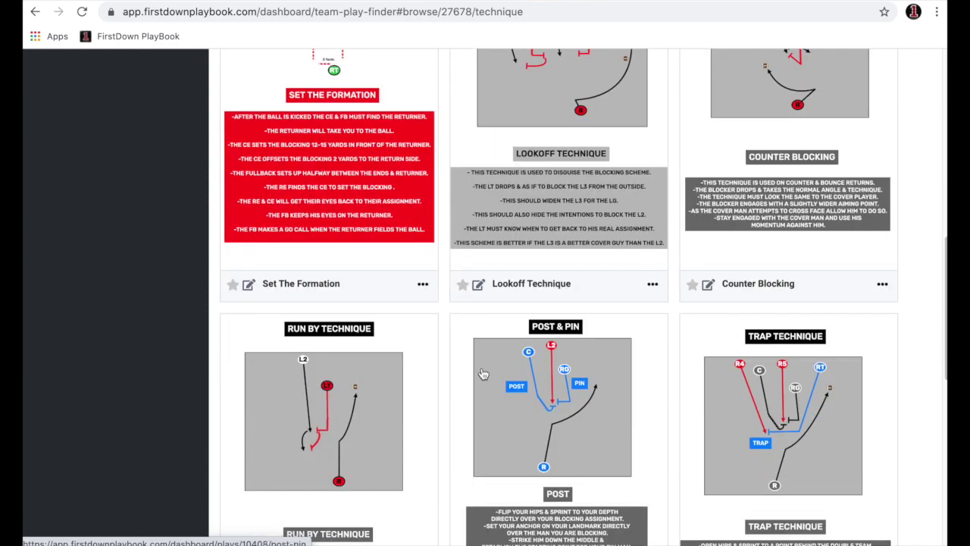
scroll(543, 186, "down", 2)
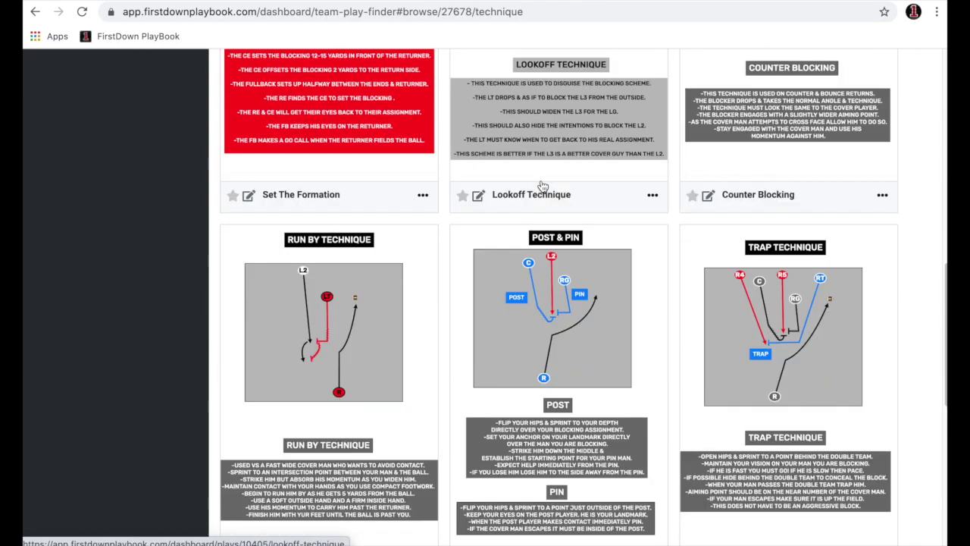
scroll(543, 186, "up", 10)
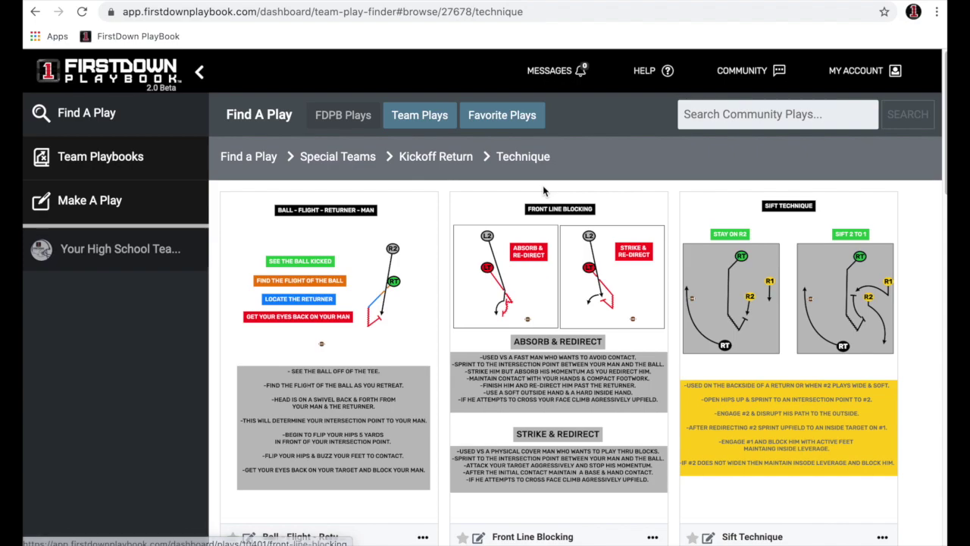
Open Team Playbooks and look through the team's playbooks, including Offense, Defense, Special Teams and the feeder school playbooks
left_click(419, 115)
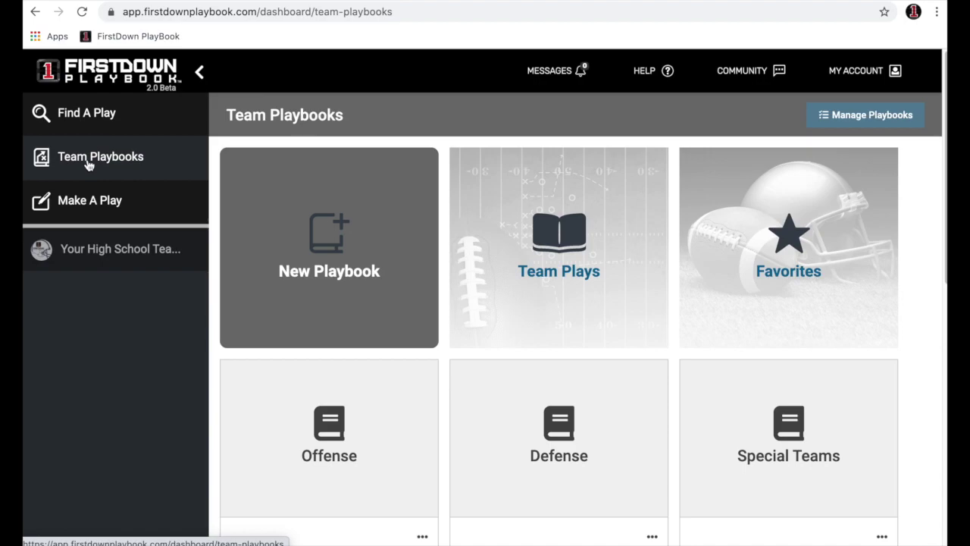
scroll(250, 200, "down", 1)
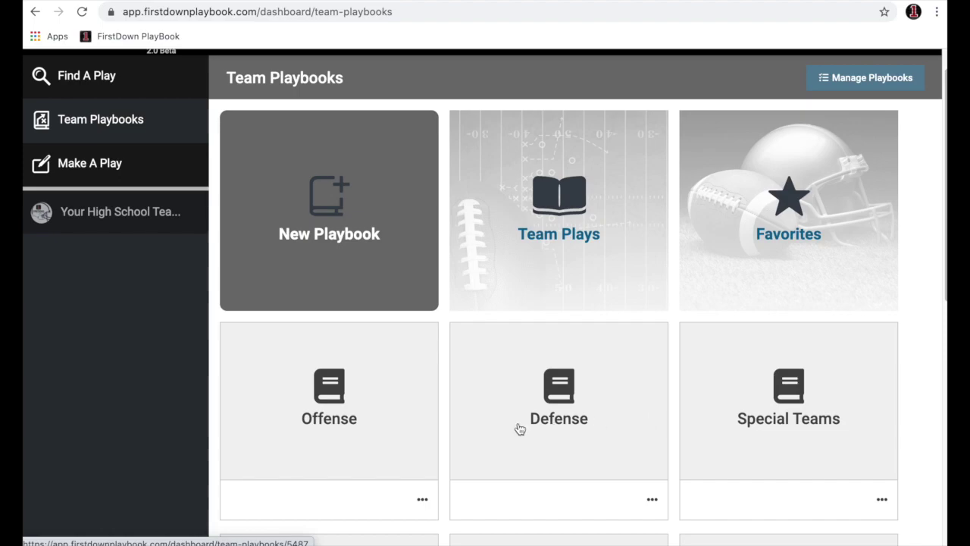
scroll(515, 413, "down", 2)
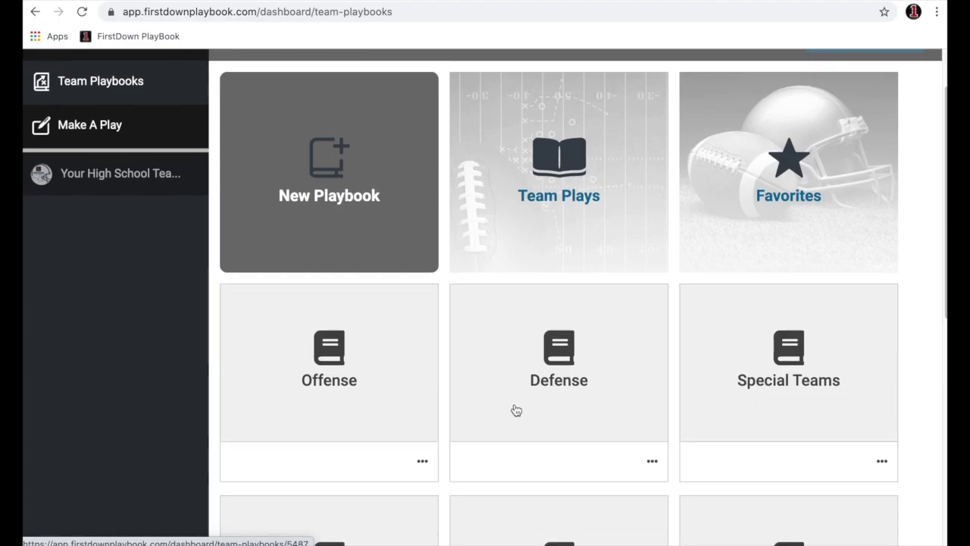
scroll(439, 308, "down", 2)
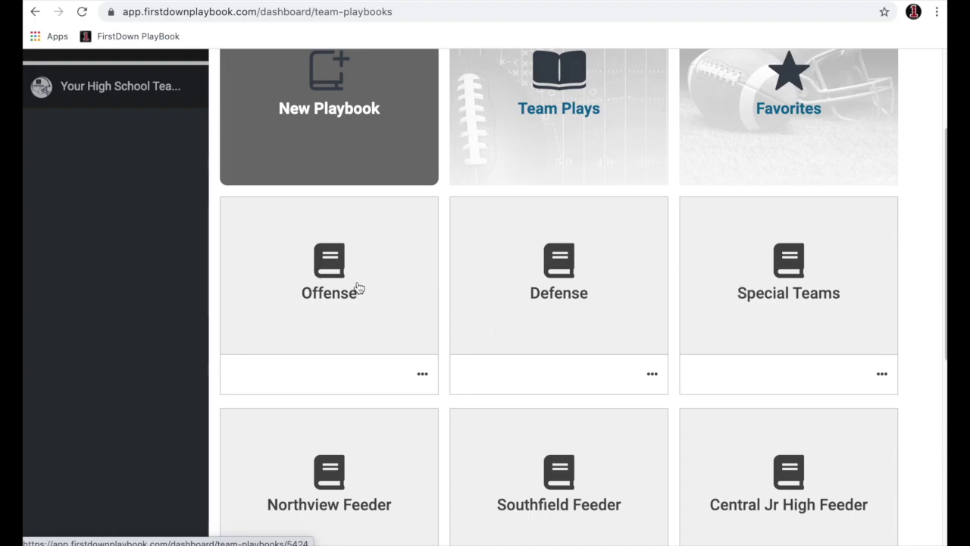
Open the permissions of the Offense playbook, try Everyone, and set its access to Specific People
scroll(684, 268, "down", 1)
scroll(683, 268, "down", 1)
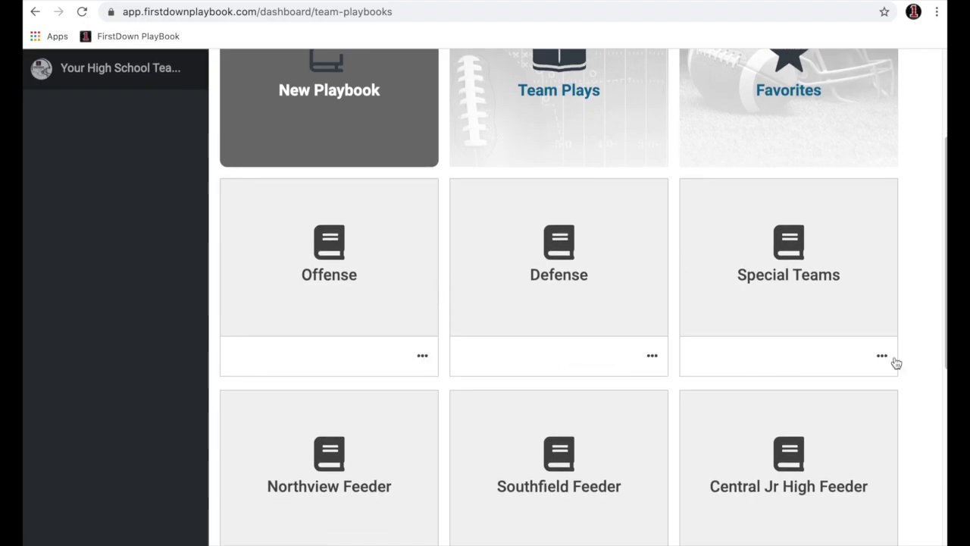
scroll(762, 270, "down", 2)
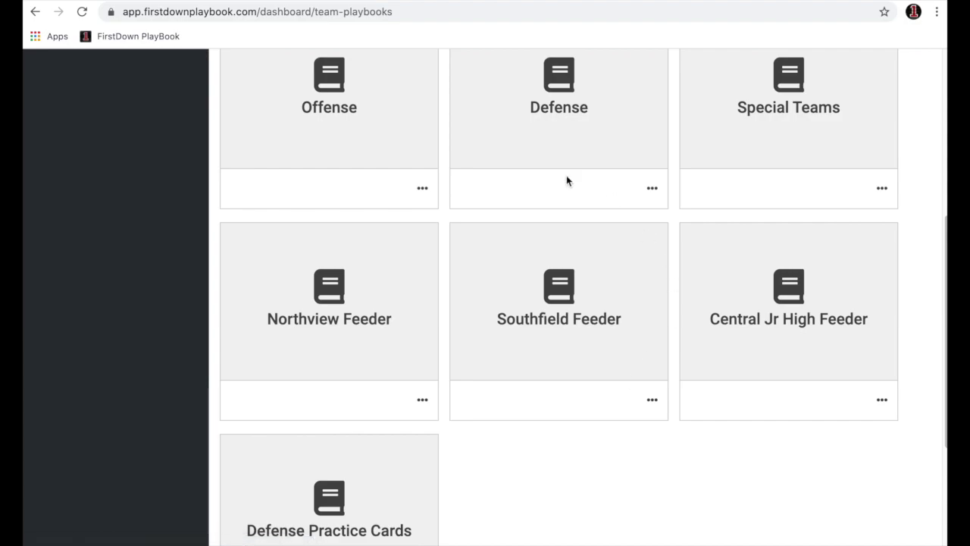
scroll(568, 182, "up", 2)
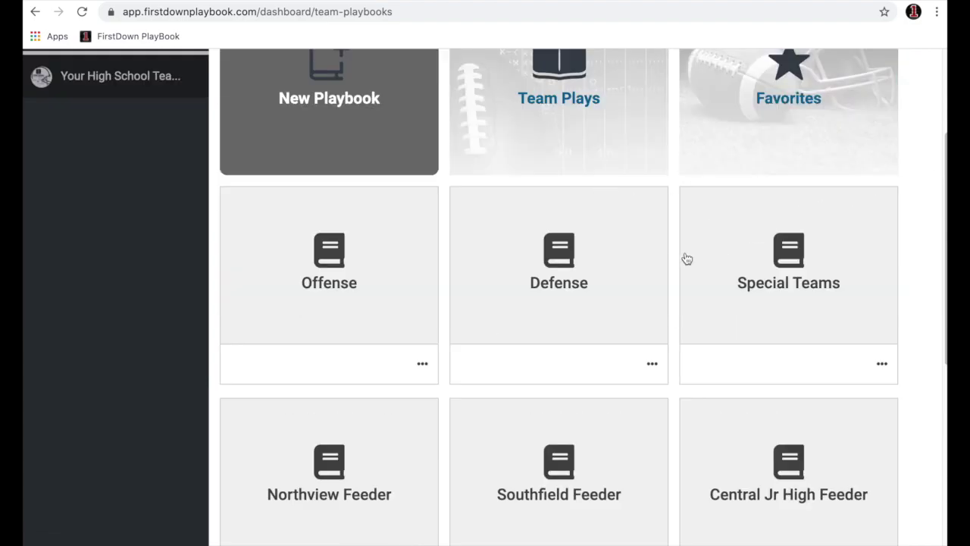
left_click(423, 366)
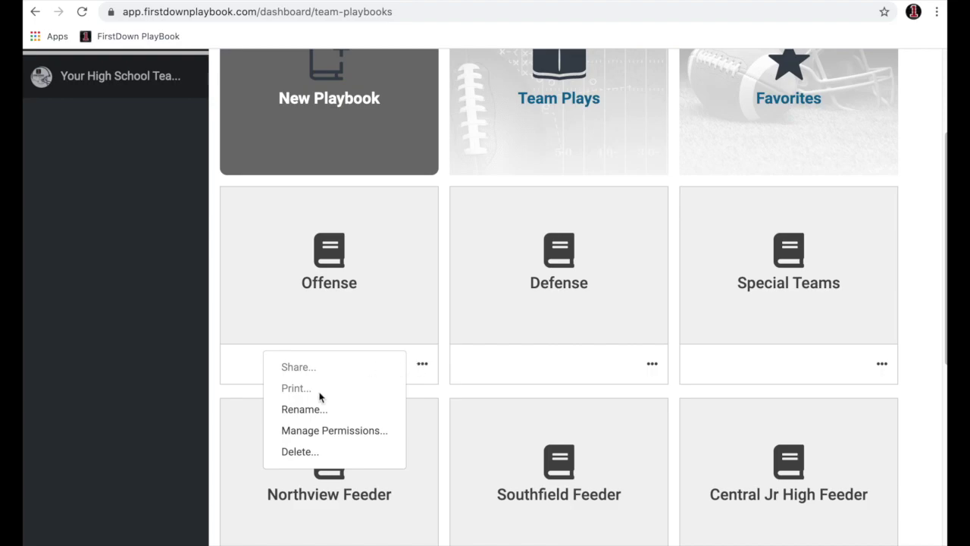
left_click(309, 431)
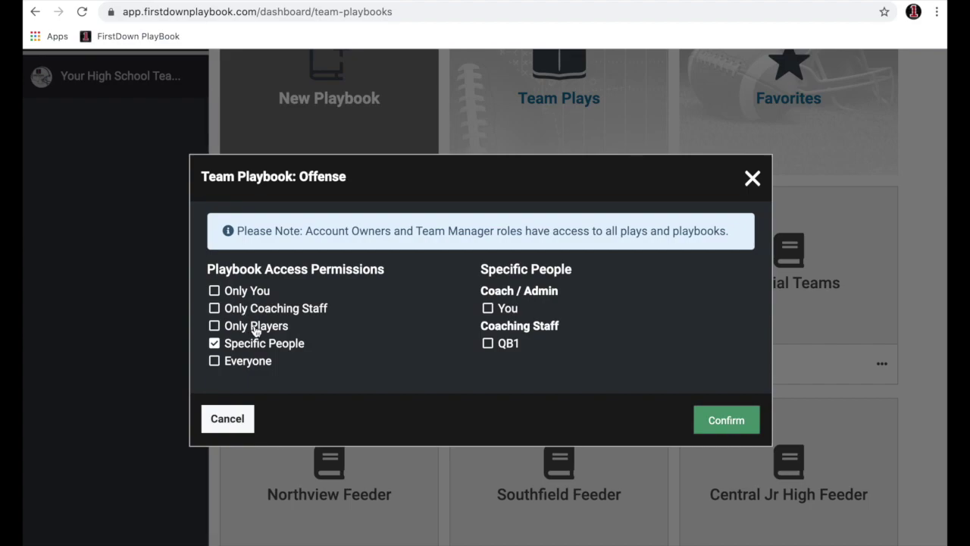
left_click(249, 362)
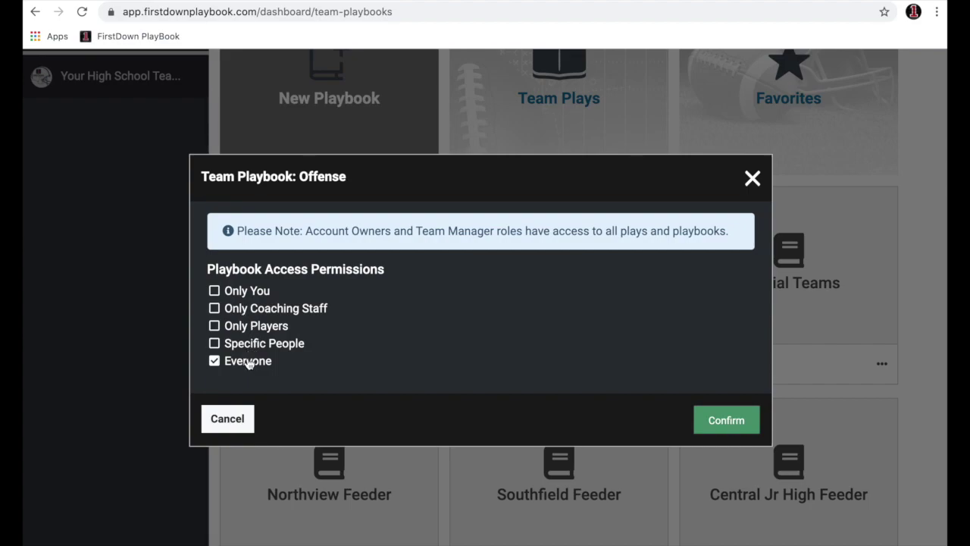
left_click(251, 344)
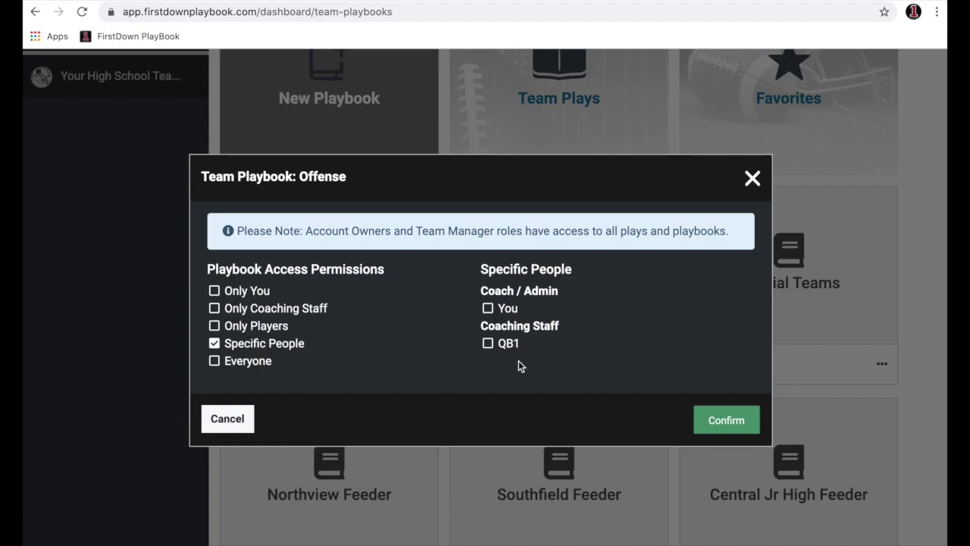
left_click(722, 420)
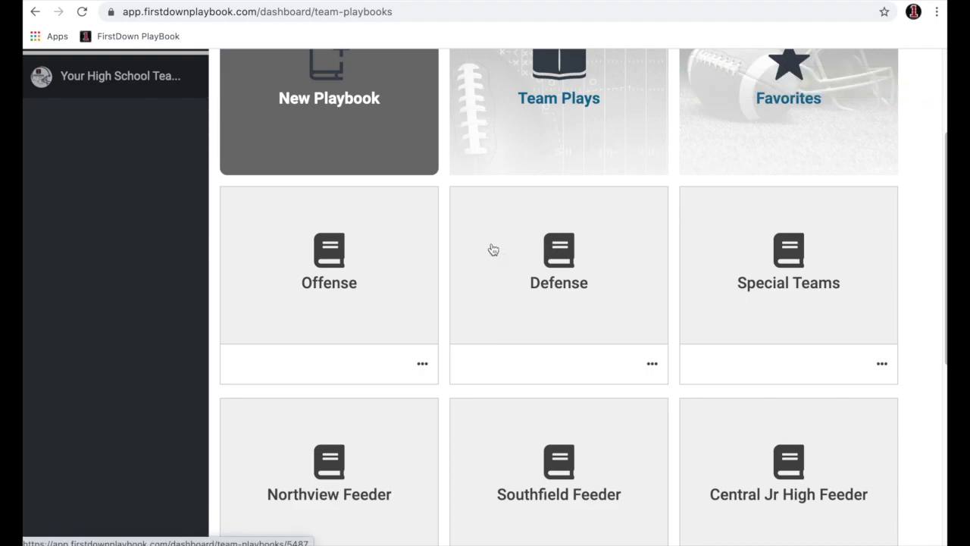
Open the Offense playbook and look over its folders, including Position Coaches, Weekly Game Plans and Base Runs
left_click(372, 294)
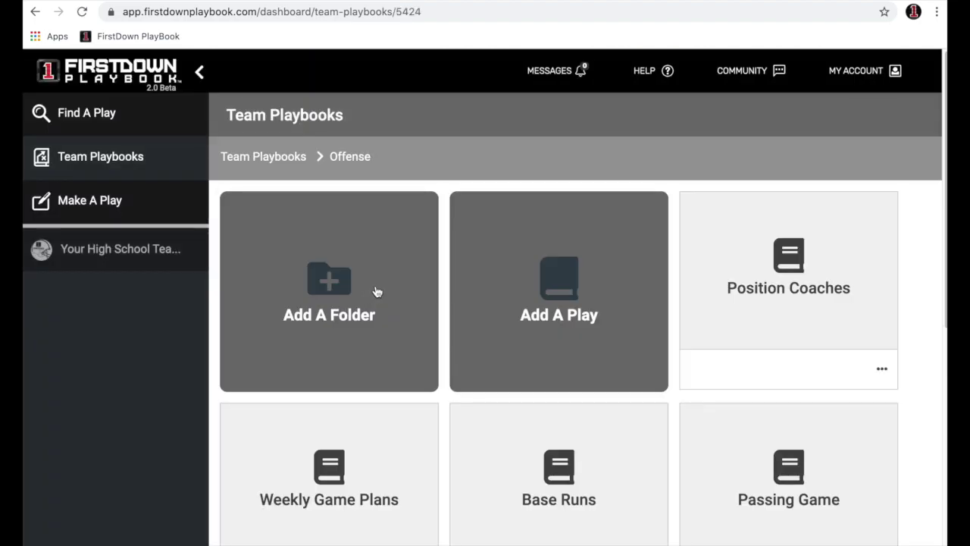
scroll(375, 290, "down", 3)
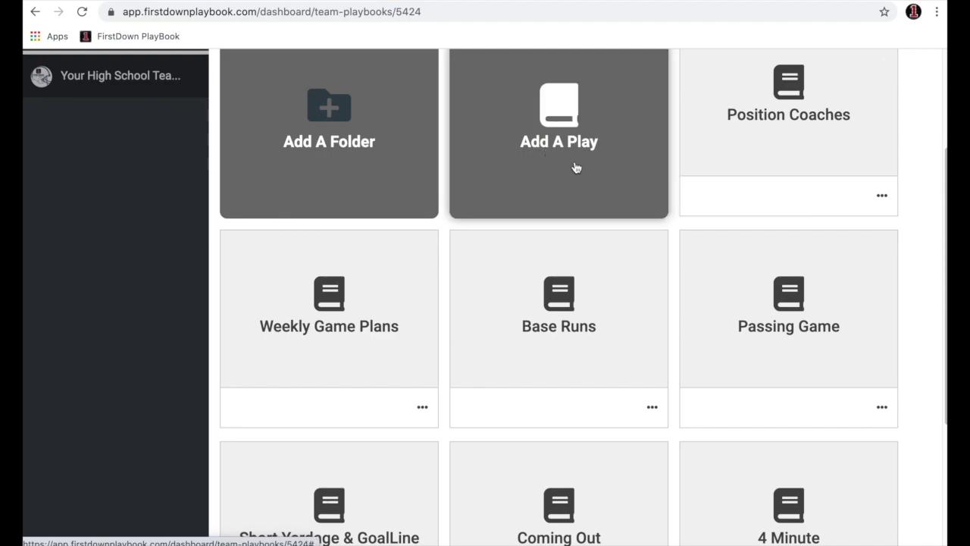
scroll(576, 164, "up", 2)
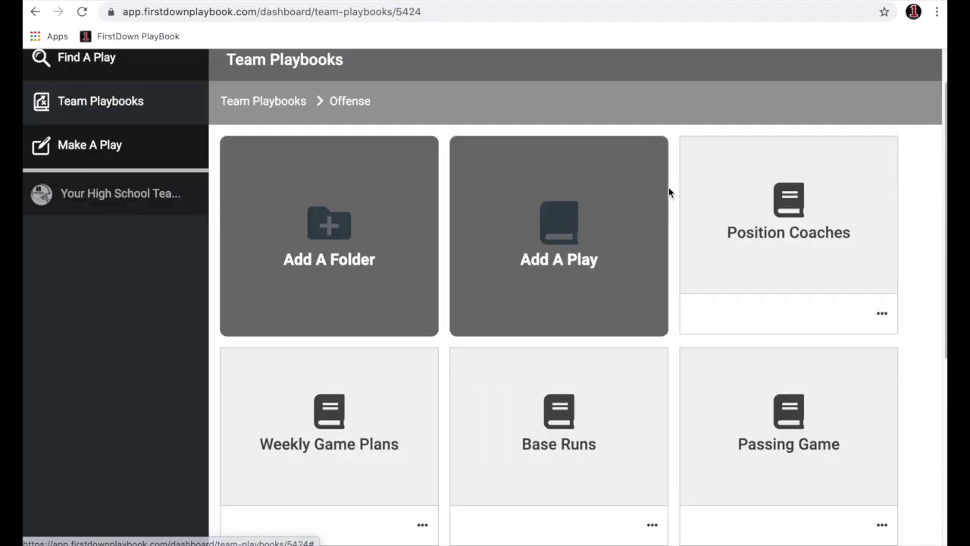
Open the Position Coaches folder and look through the position folders from Quarterbacks to Receivers
left_click(744, 212)
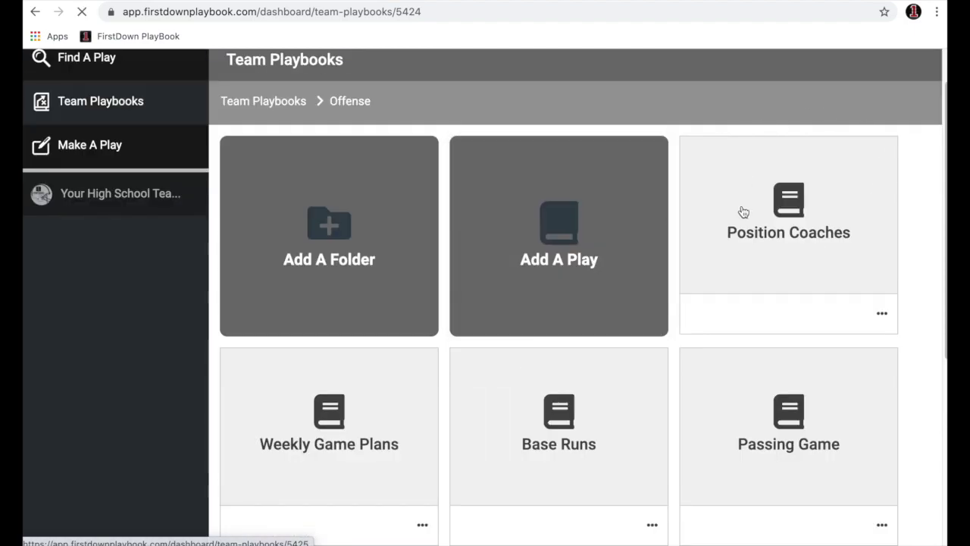
scroll(744, 211, "down", 1)
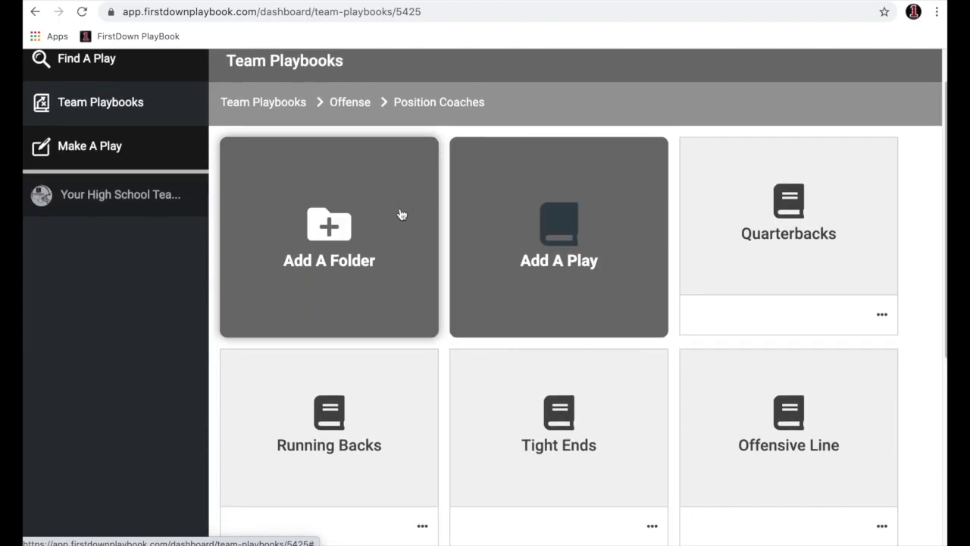
scroll(402, 215, "down", 1)
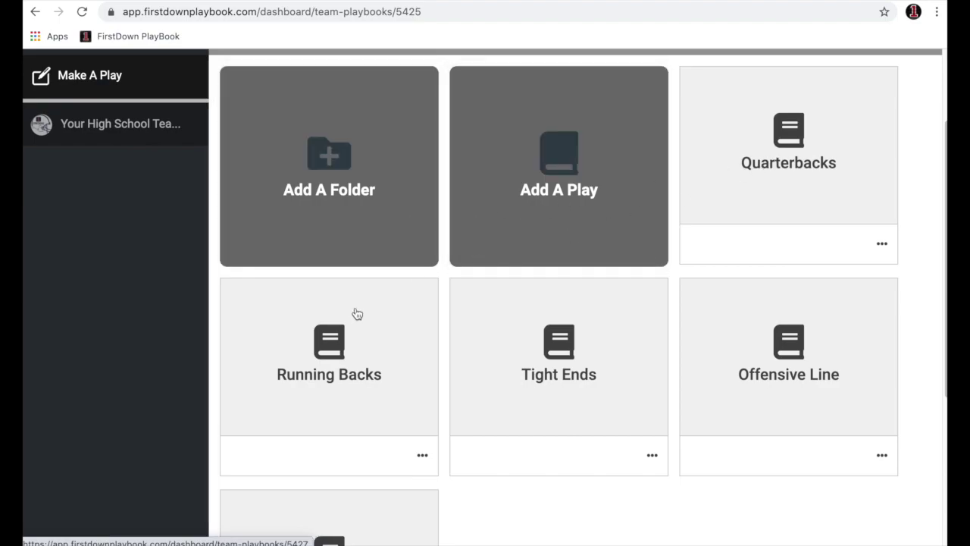
scroll(357, 314, "down", 1)
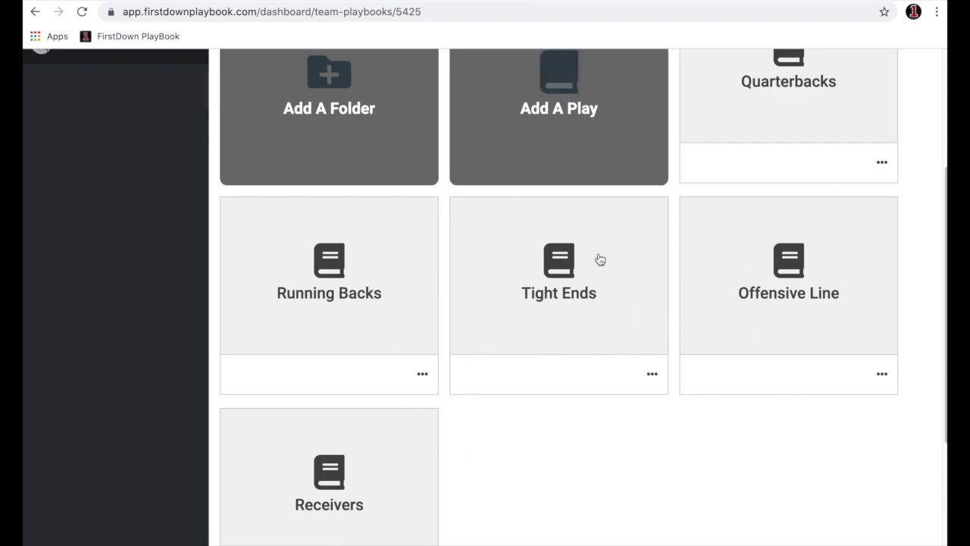
scroll(643, 258, "down", 1)
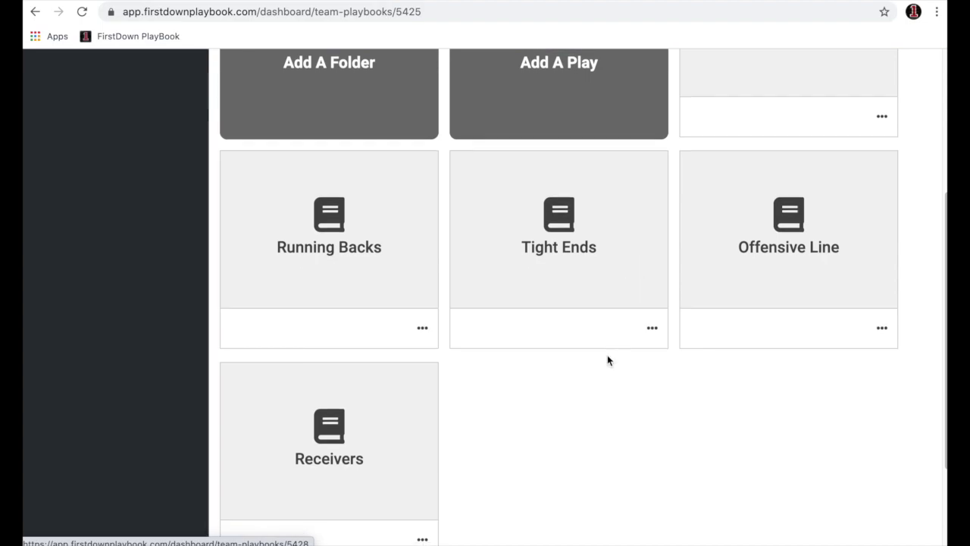
Open the Offensive Line folder and look over 9on7 Cards, Run Game, Protections and Offensive Linemen
scroll(602, 429, "up", 3)
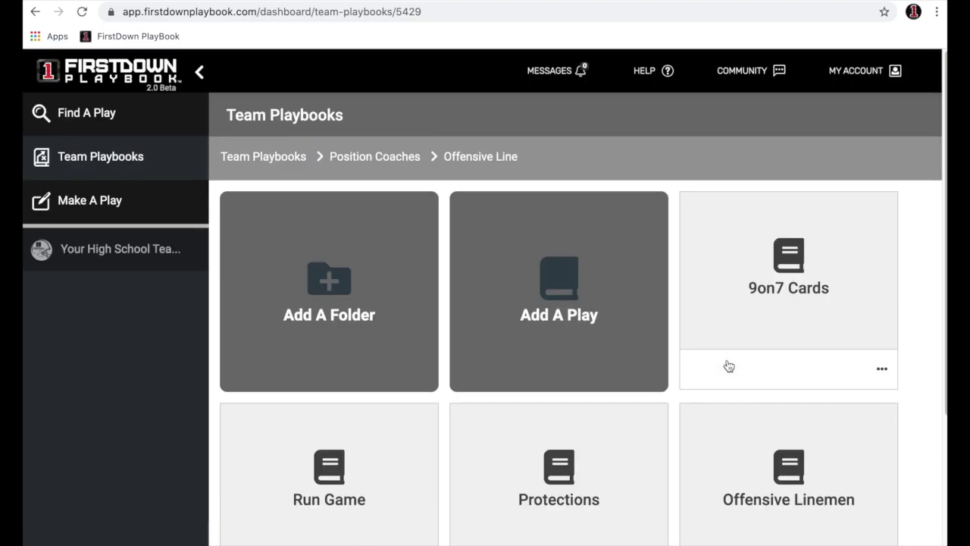
scroll(729, 365, "down", 3)
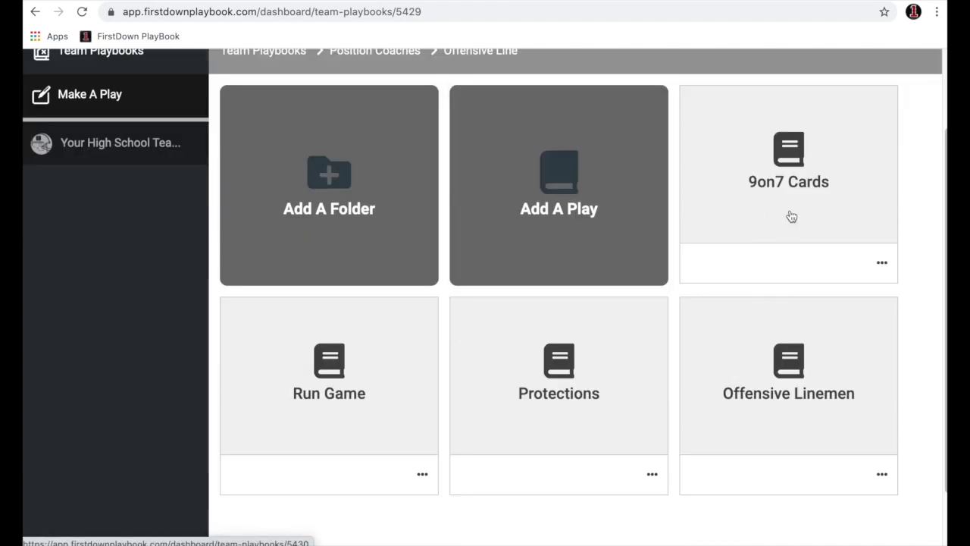
scroll(364, 424, "down", 1)
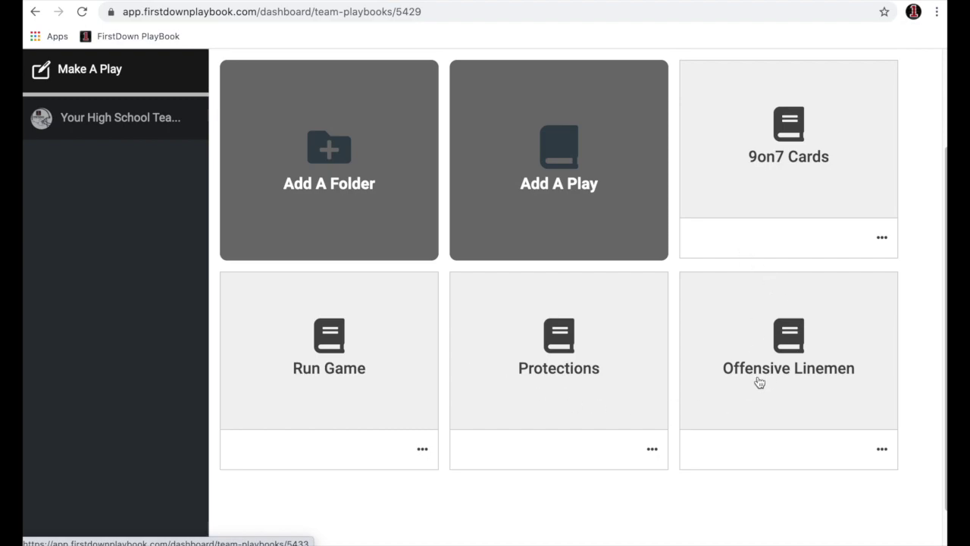
Open the Offensive Linemen folder and examine the April 2 Install folder and the individual players' folders
left_click(747, 331)
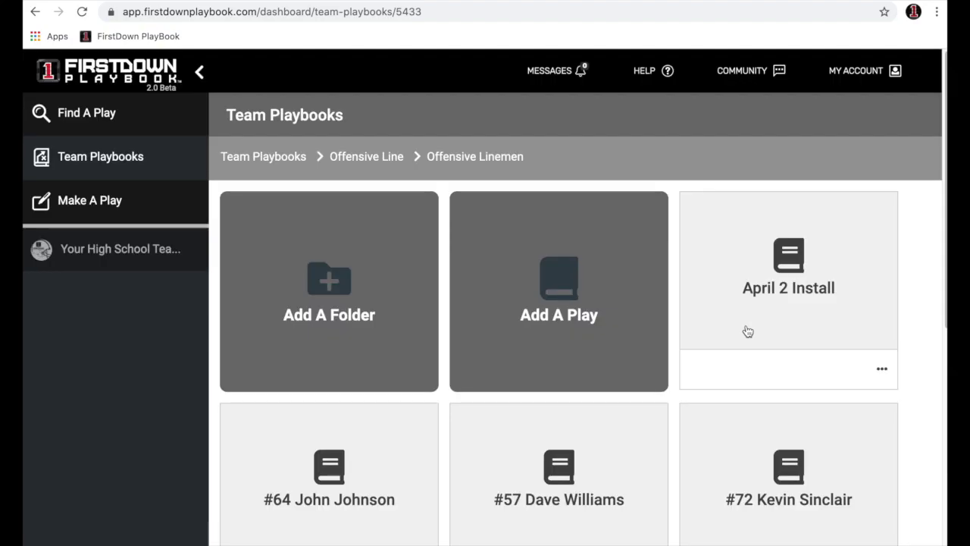
scroll(748, 331, "down", 3)
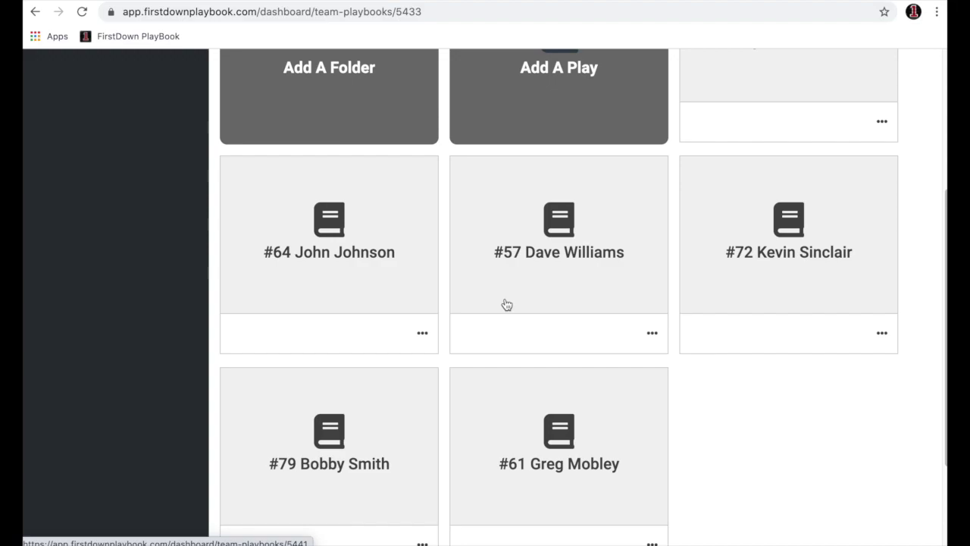
scroll(507, 305, "up", 3)
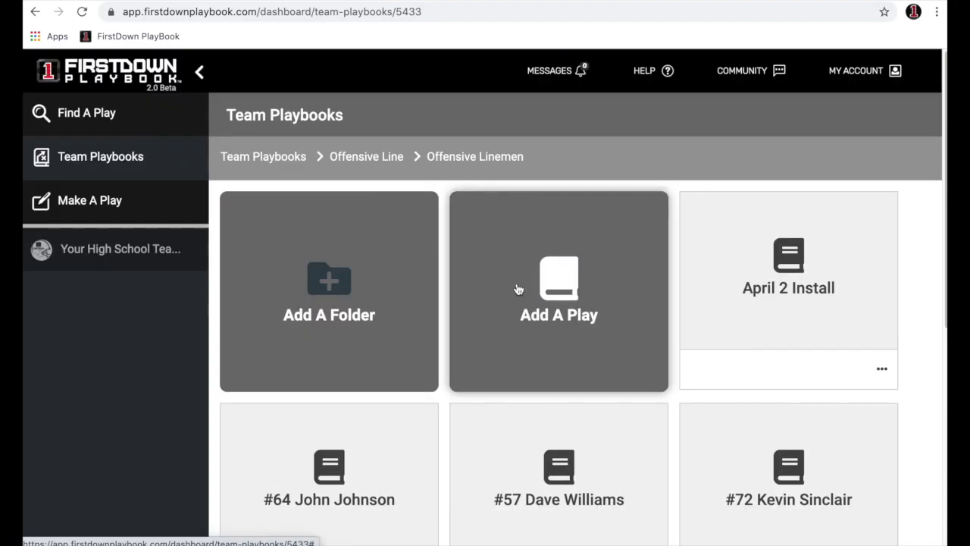
scroll(450, 320, "down", 3)
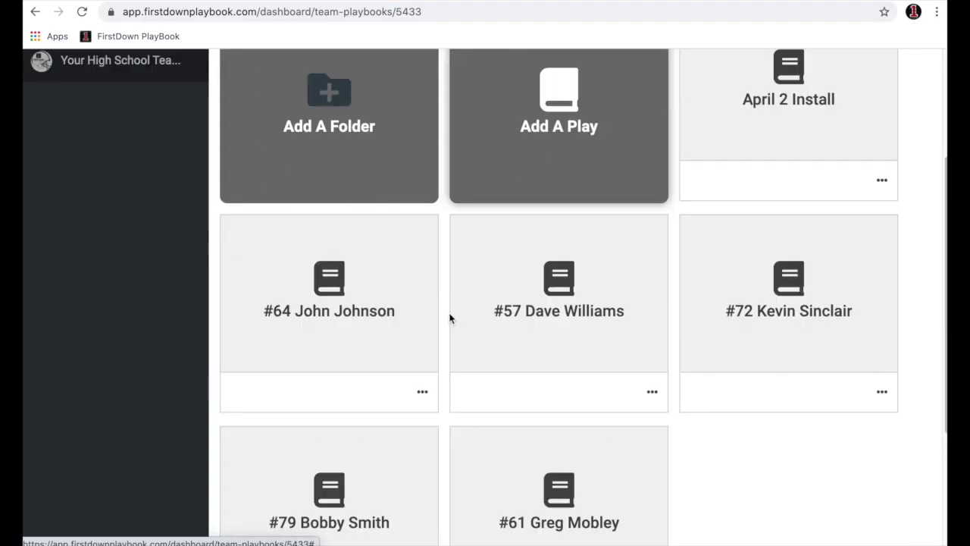
scroll(450, 319, "down", 1)
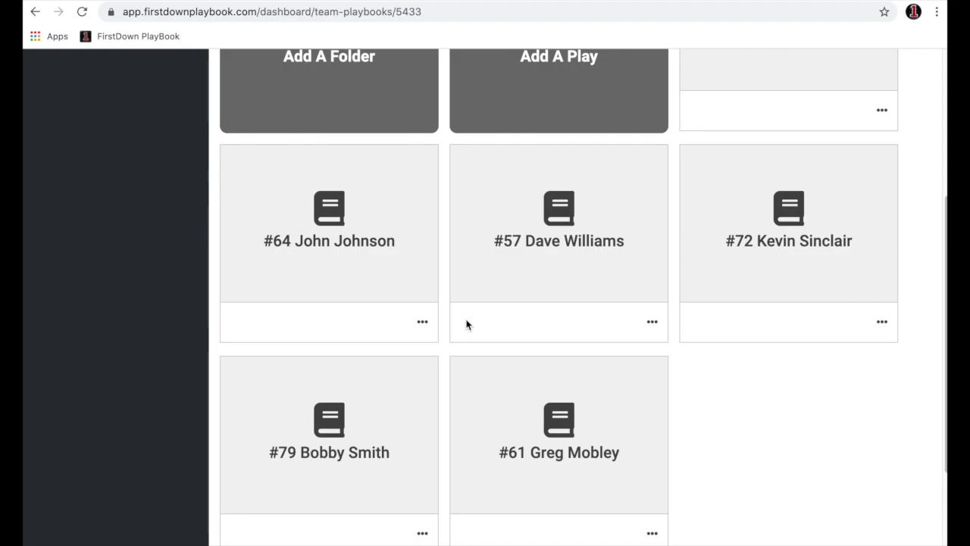
scroll(466, 324, "up", 4)
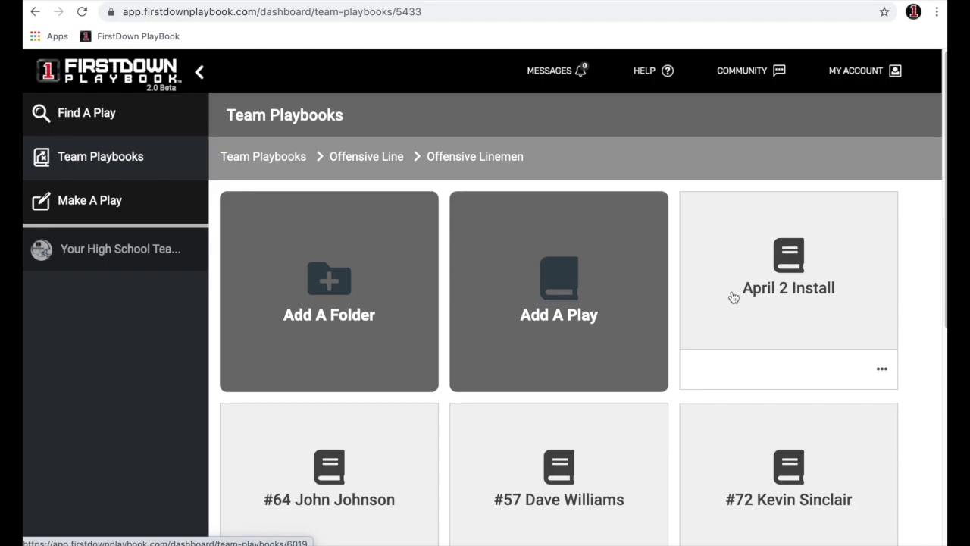
scroll(734, 299, "down", 3)
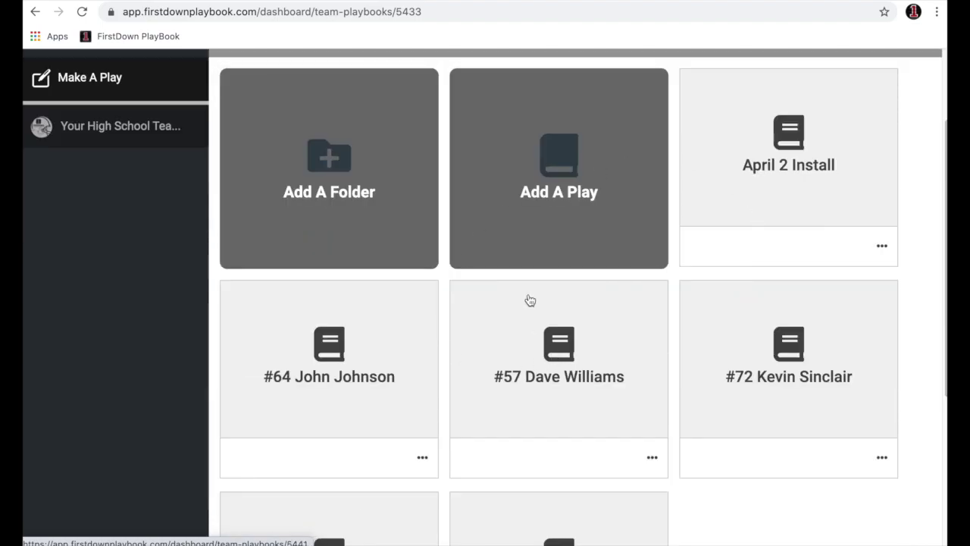
scroll(533, 303, "up", 2)
scroll(534, 303, "up", 1)
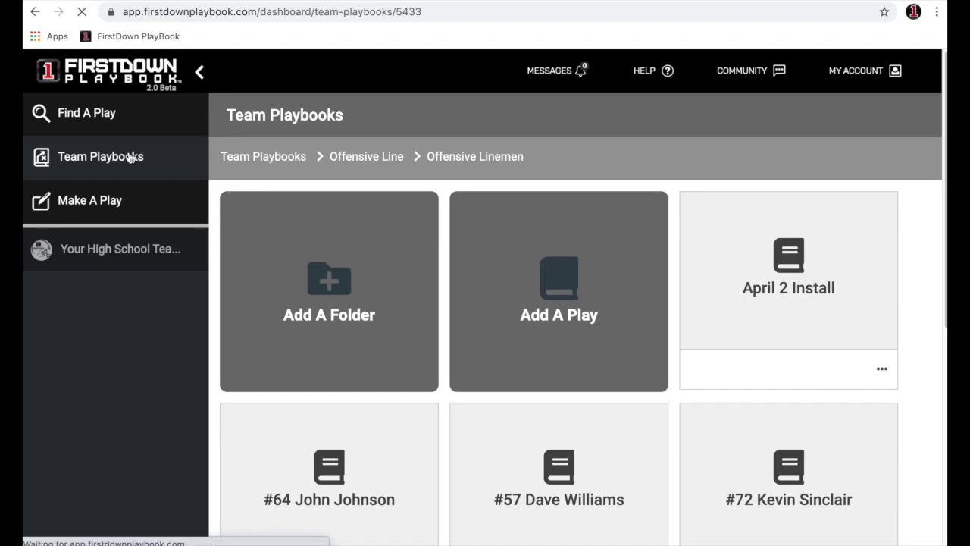
Return to the Offense playbook, open Weekly Game Plans and look through the Week 1 to Week 4 opponent folders and the 2019 folder
scroll(292, 314, "down", 3)
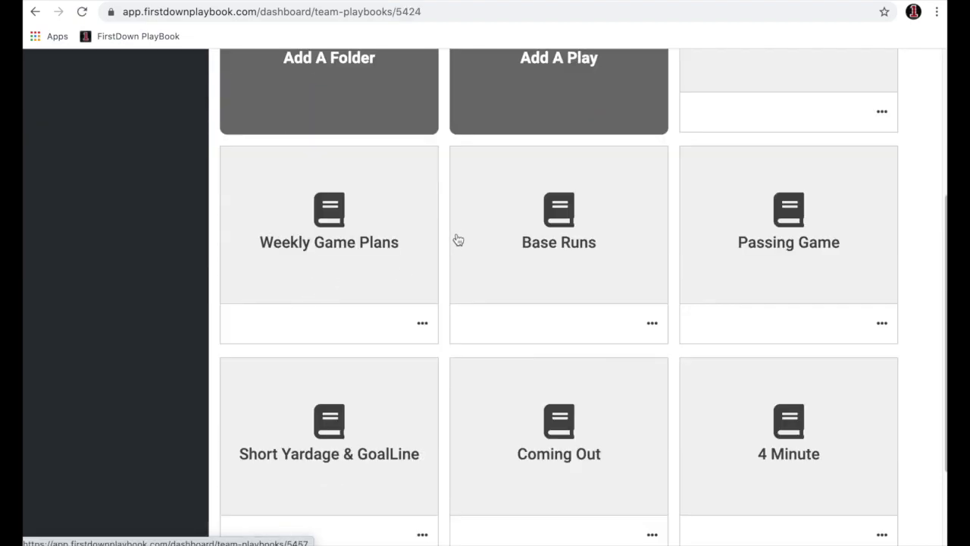
left_click(299, 233)
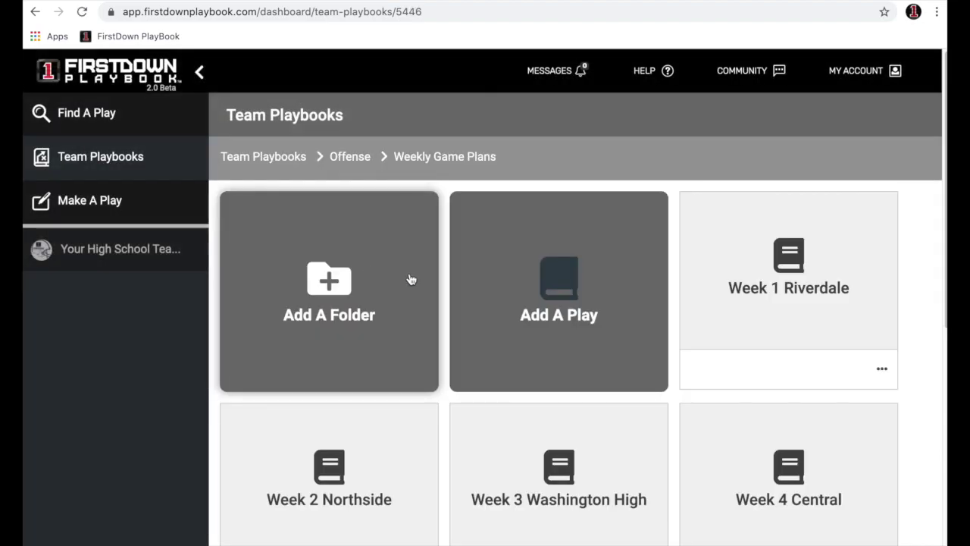
scroll(409, 280, "down", 3)
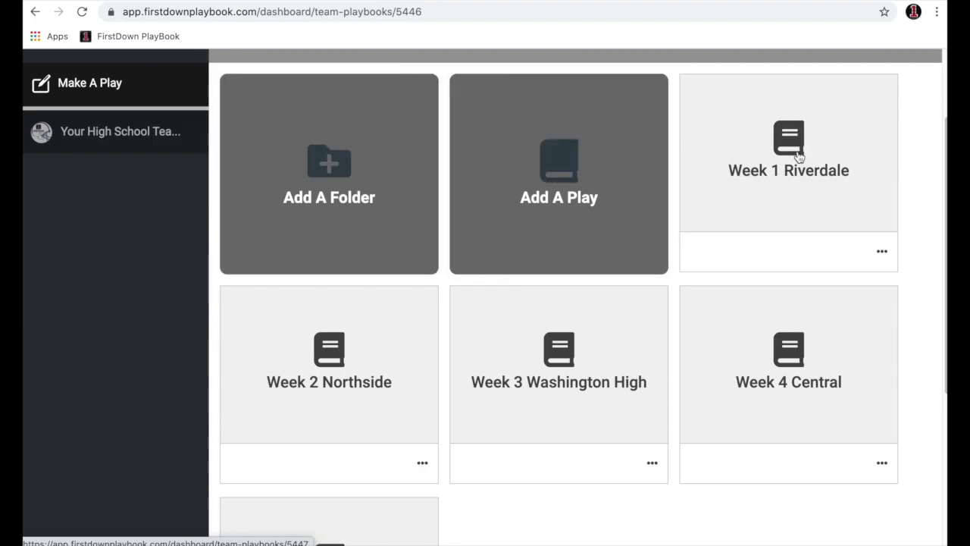
scroll(799, 157, "down", 1)
scroll(767, 371, "down", 1)
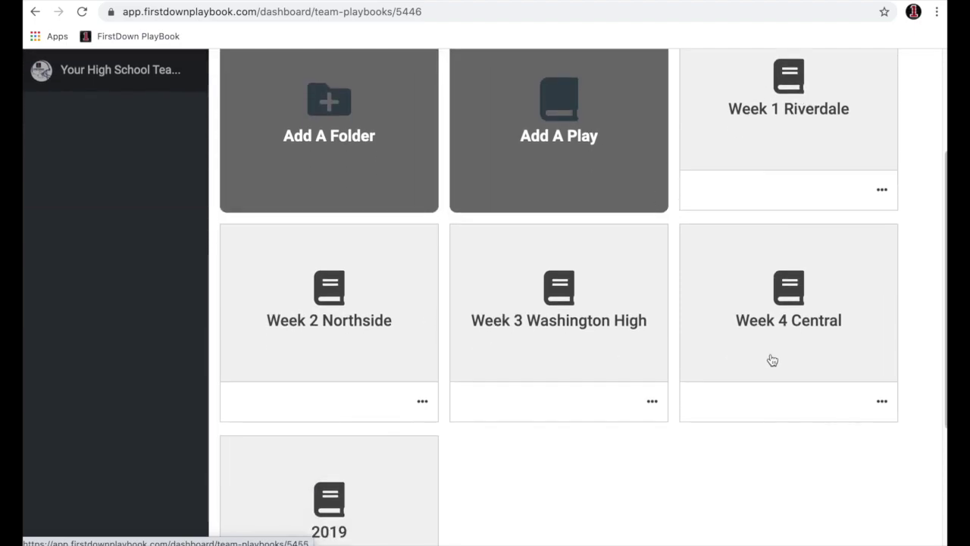
scroll(772, 360, "down", 1)
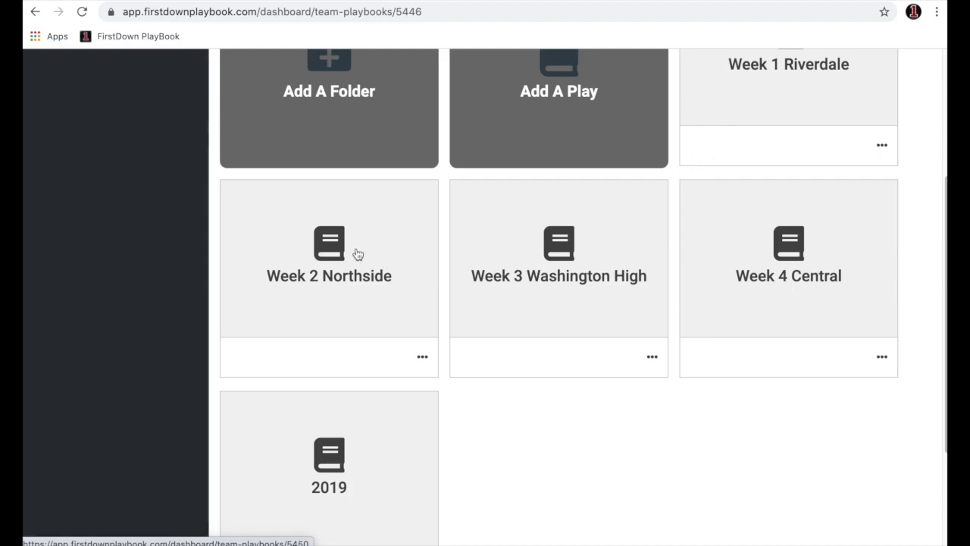
scroll(710, 152, "down", 1)
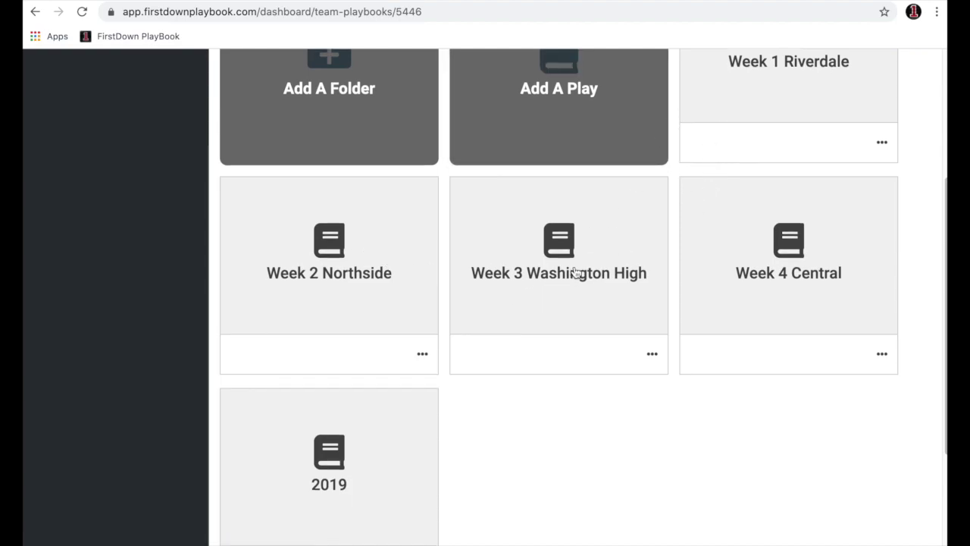
scroll(621, 245, "down", 1)
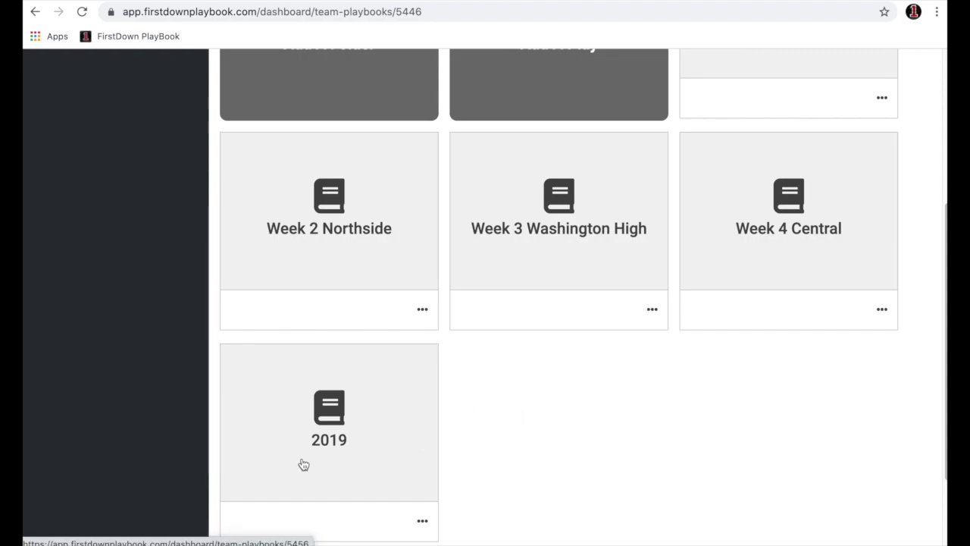
scroll(497, 410, "up", 2)
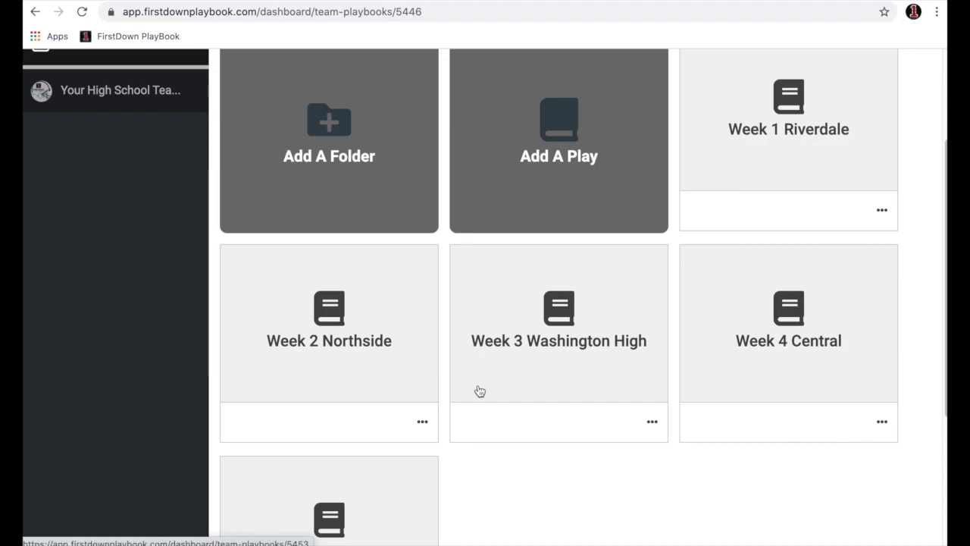
Look over the Week 1 to Week 4 opponent folders and the 2019 folder again
scroll(479, 391, "down", 1)
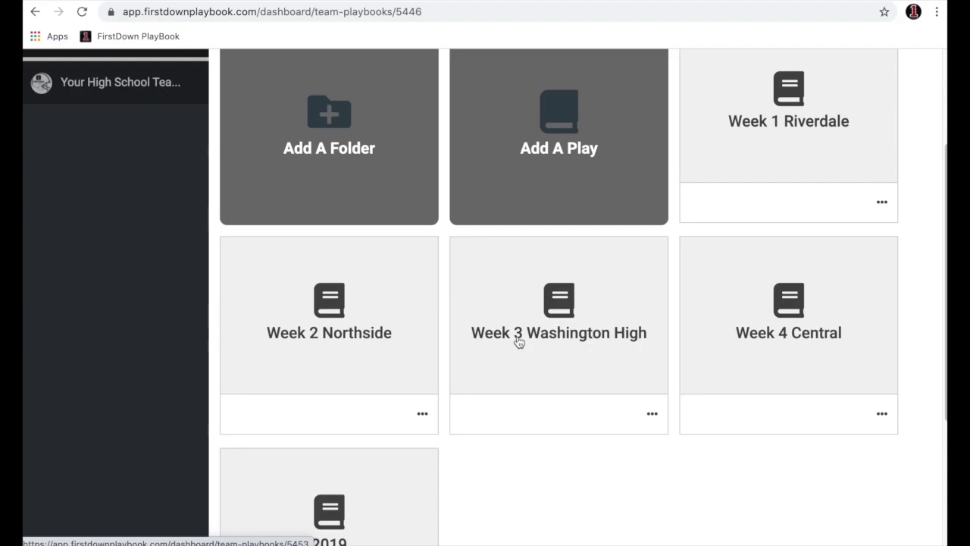
scroll(515, 335, "down", 1)
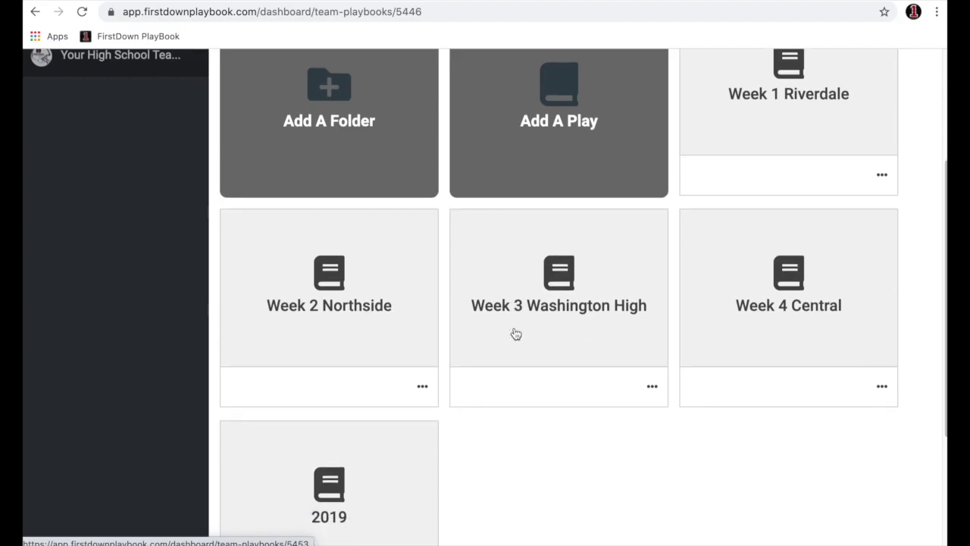
scroll(516, 334, "down", 3)
Return to the Offense playbook and look over its folders from Base Runs and Passing Game to Coming Out and 4 Minute
scroll(516, 335, "up", 5)
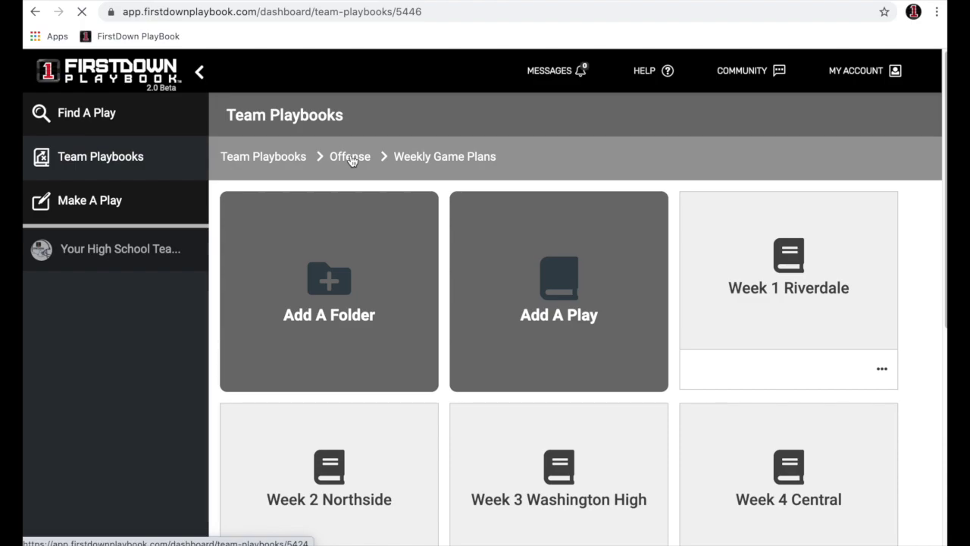
scroll(392, 248, "down", 5)
scroll(424, 231, "up", 3)
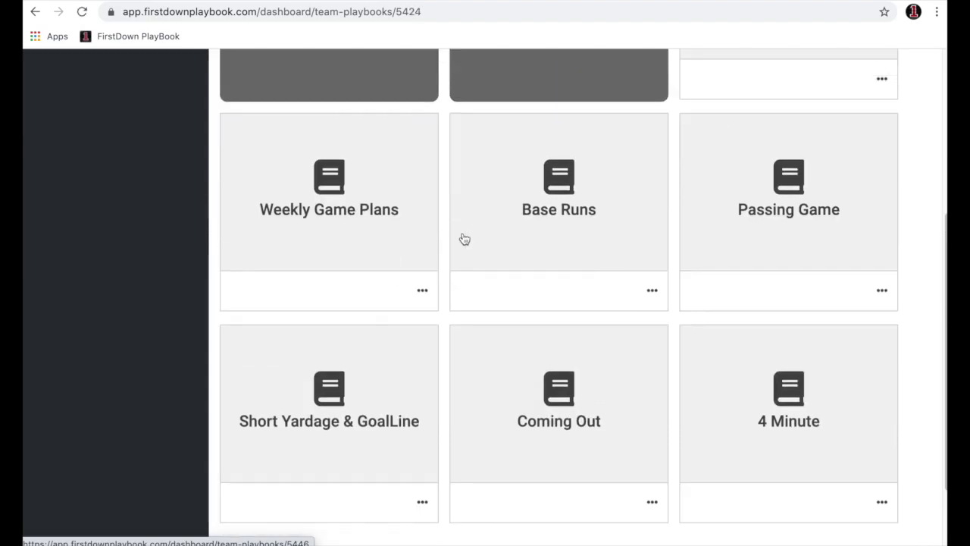
scroll(478, 354, "down", 2)
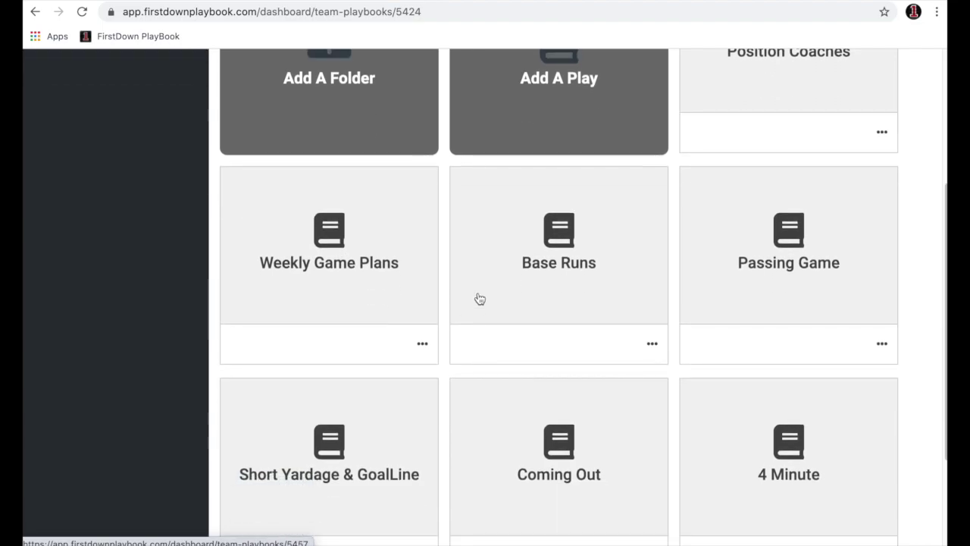
scroll(764, 276, "down", 1)
scroll(341, 423, "down", 3)
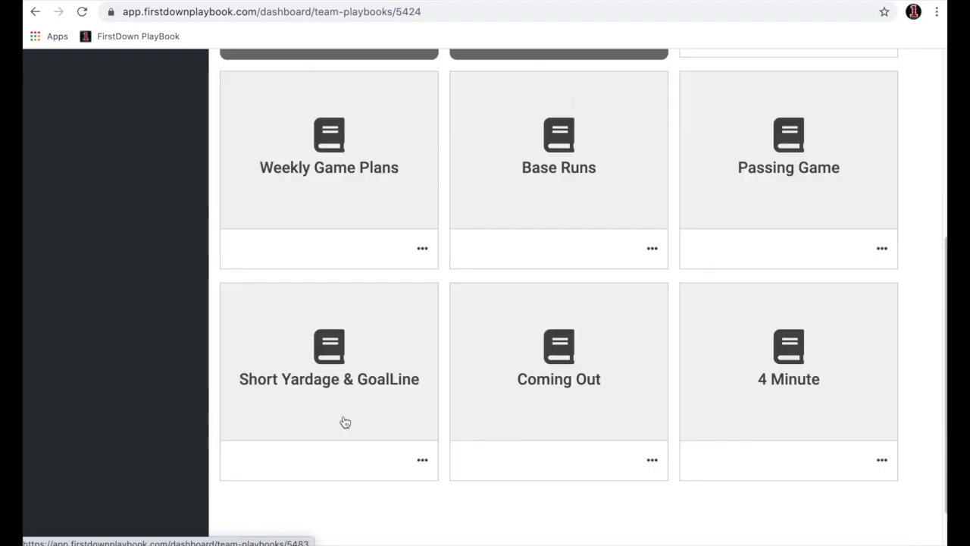
Return to the Team Playbooks overview and examine the Northview, Southfield and Central Jr High feeder folders and Defense Practice Cards
scroll(568, 332, "up", 6)
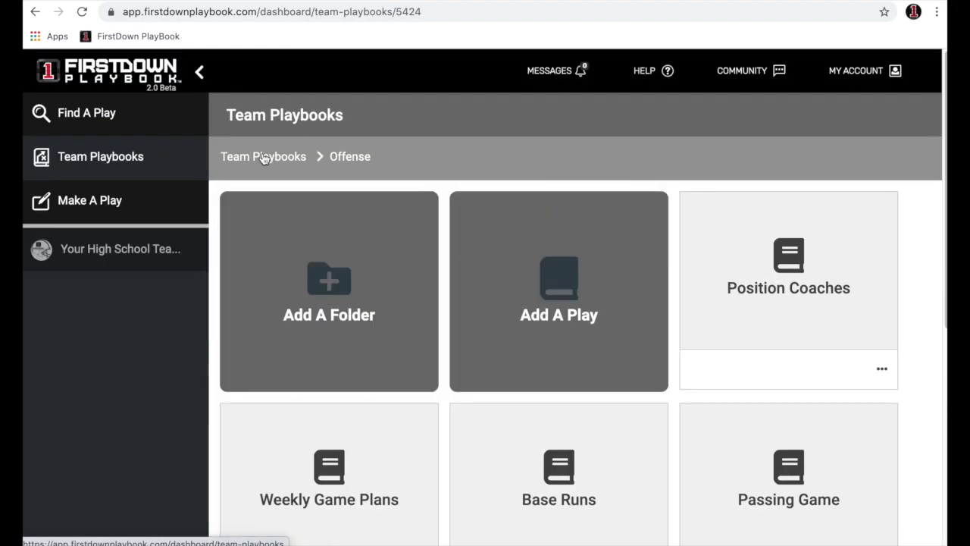
scroll(462, 256, "down", 4)
scroll(462, 256, "down", 2)
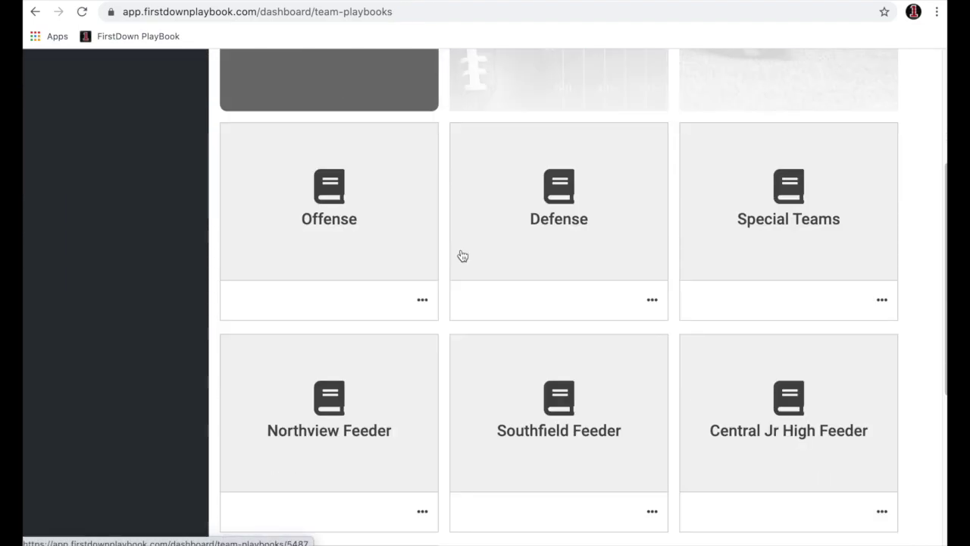
scroll(461, 255, "down", 4)
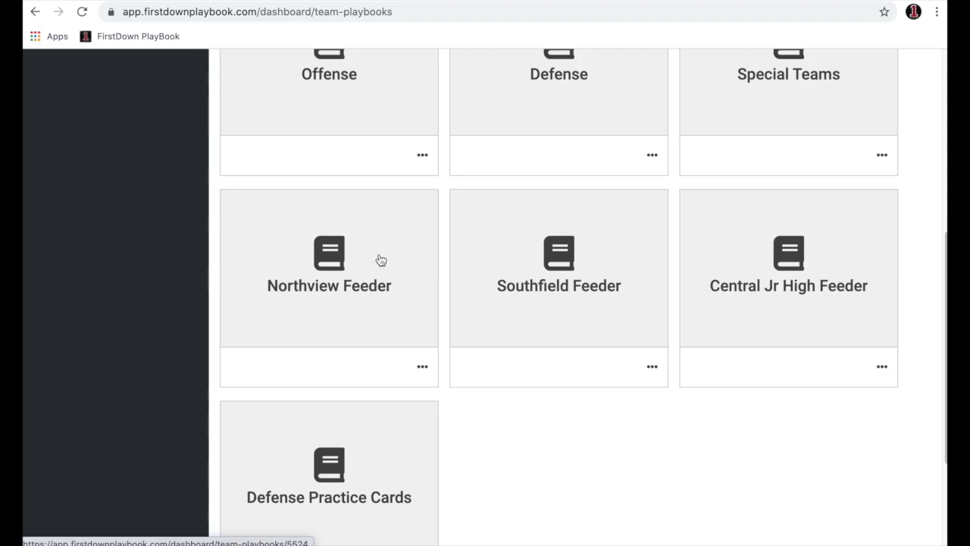
scroll(429, 353, "up", 1)
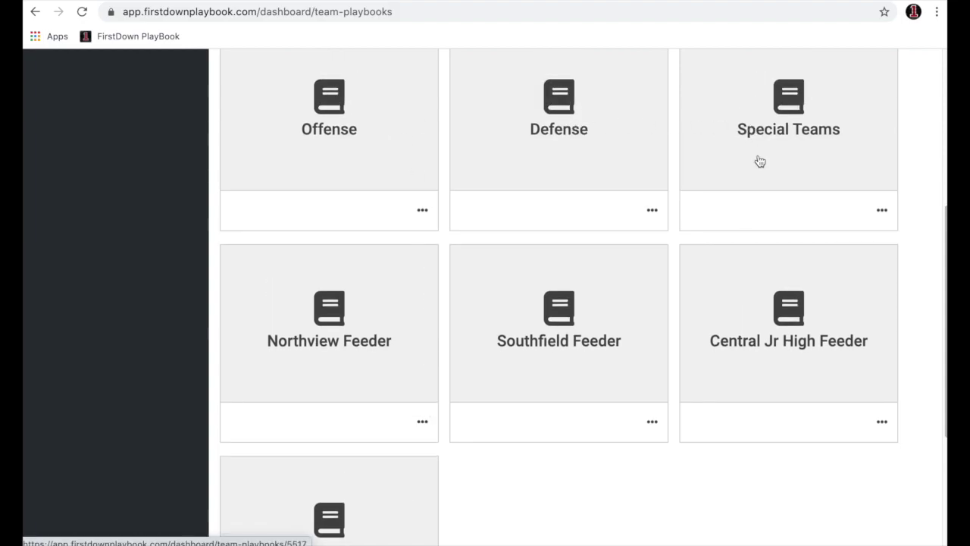
scroll(550, 212, "down", 1)
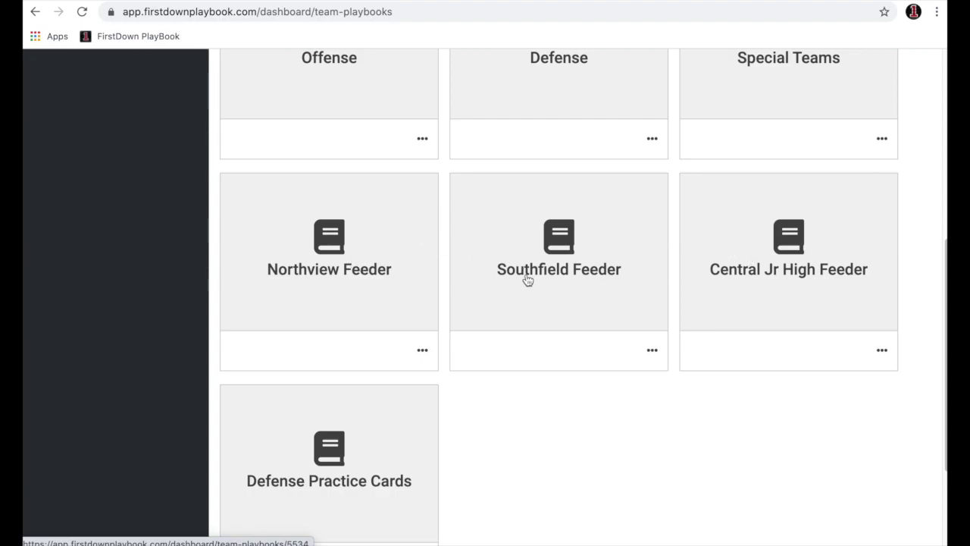
scroll(576, 271, "up", 2)
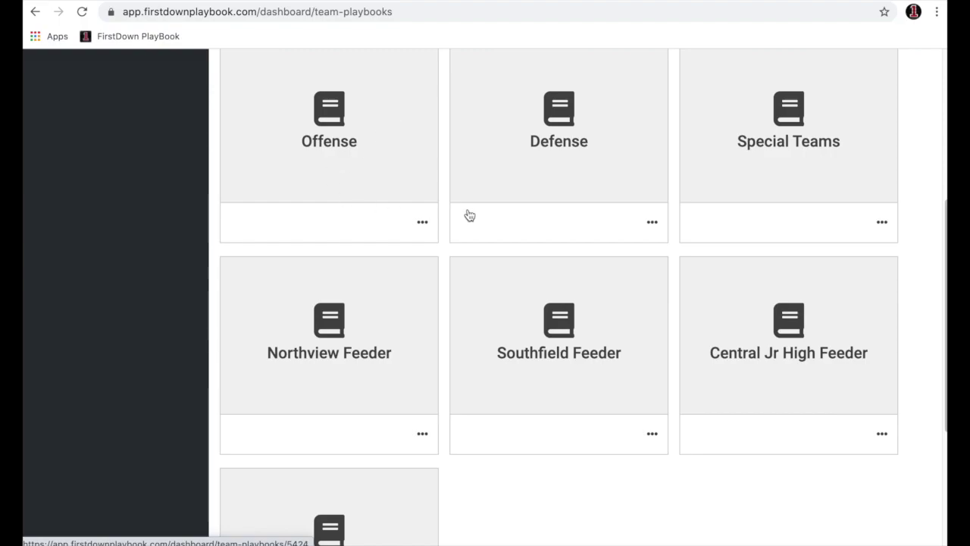
scroll(568, 227, "down", 4)
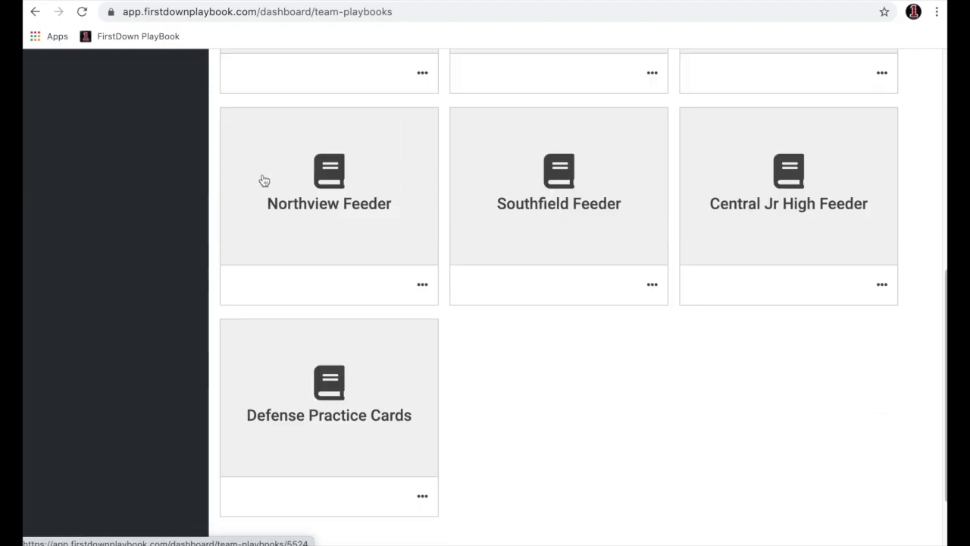
scroll(755, 187, "down", 2)
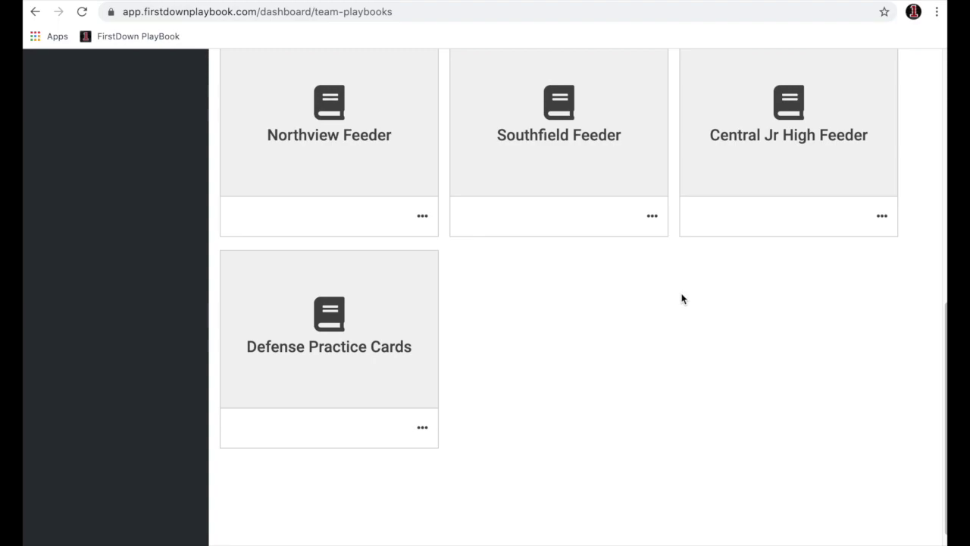
Open the Defense Practice Cards folder and look through its 4-3 and 3-4 play cards
left_click(371, 305)
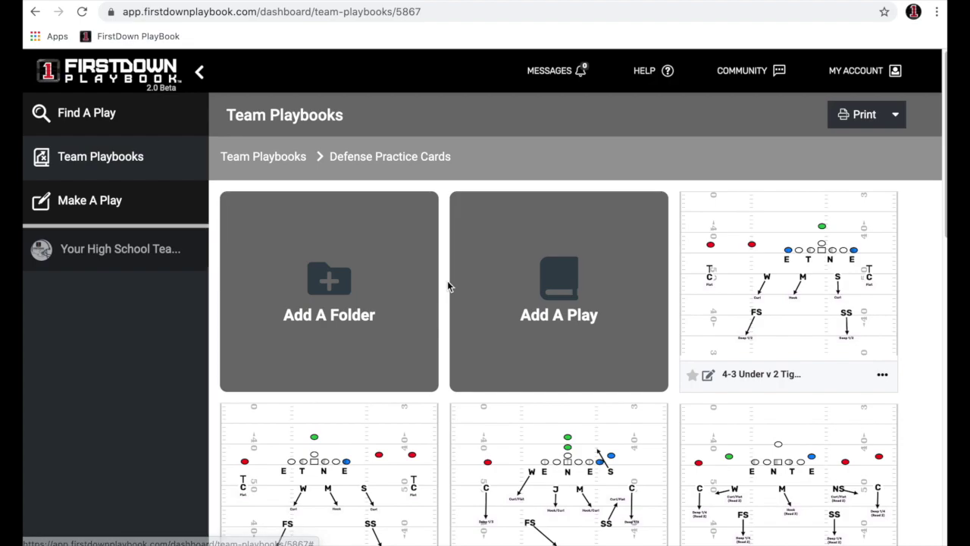
scroll(448, 288, "down", 6)
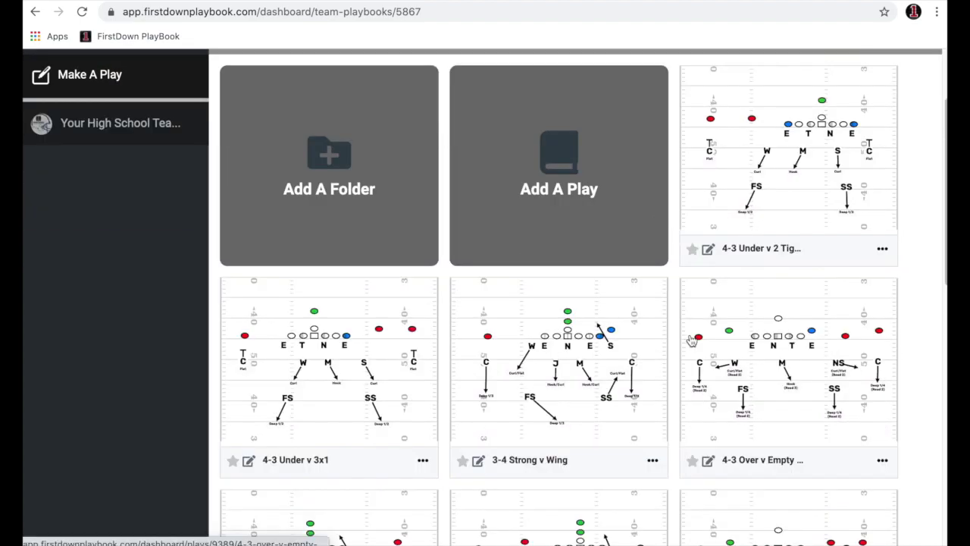
scroll(690, 341, "down", 5)
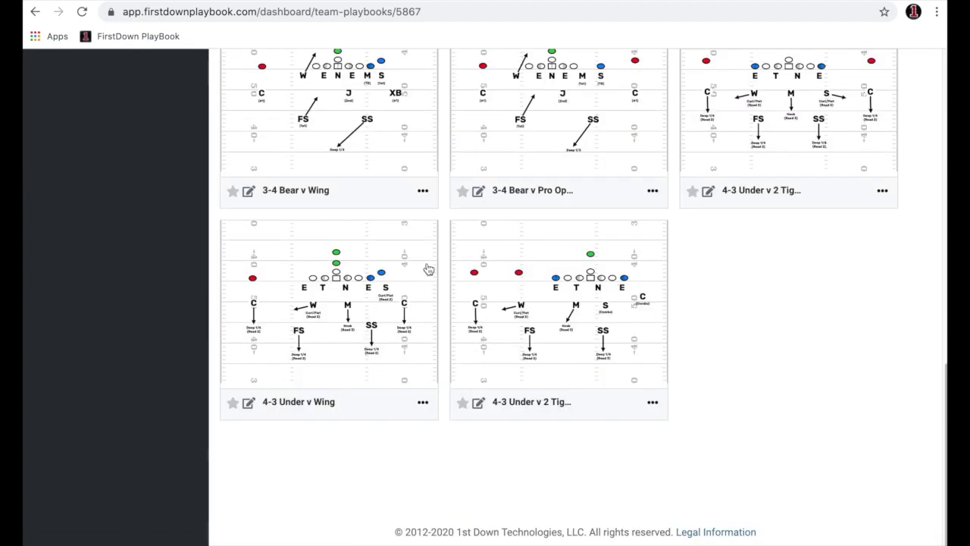
scroll(405, 255, "up", 11)
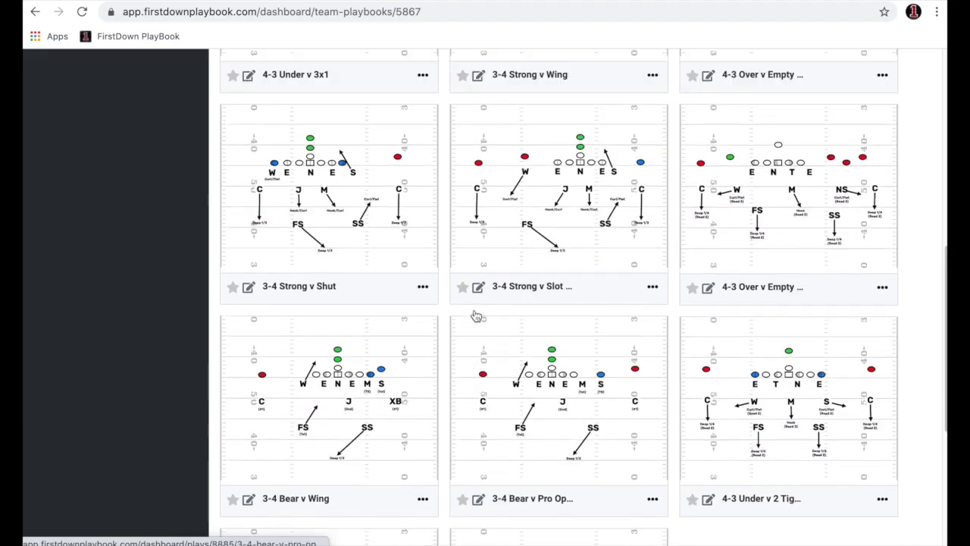
scroll(714, 245, "down", 3)
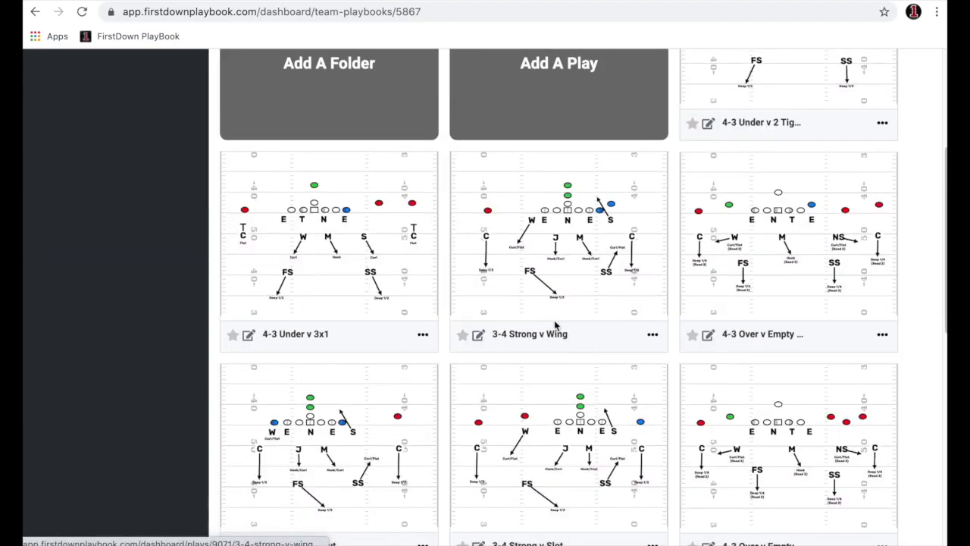
scroll(629, 364, "down", 5)
Open a print preview of the Defense Practice Cards in landscape orientation with coaching notes shown
scroll(630, 356, "up", 9)
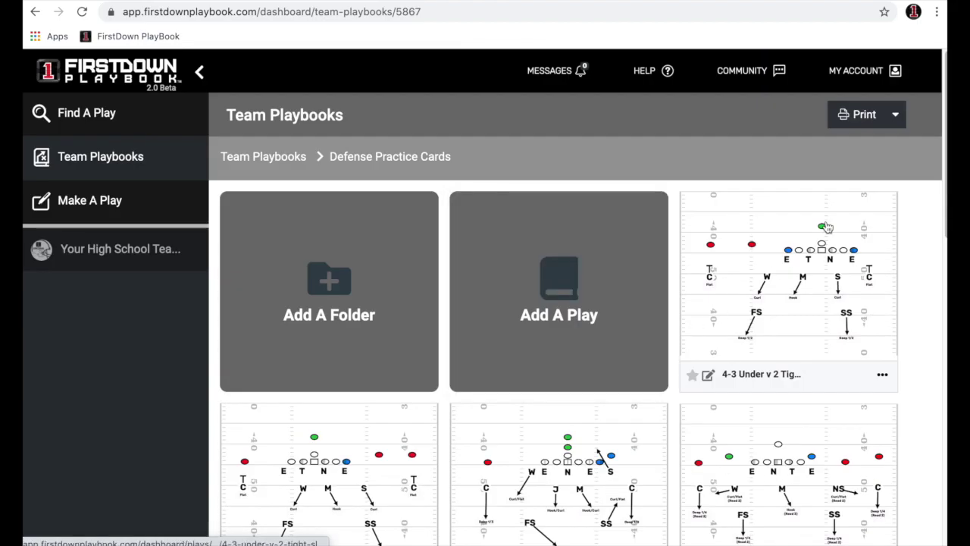
left_click(866, 114)
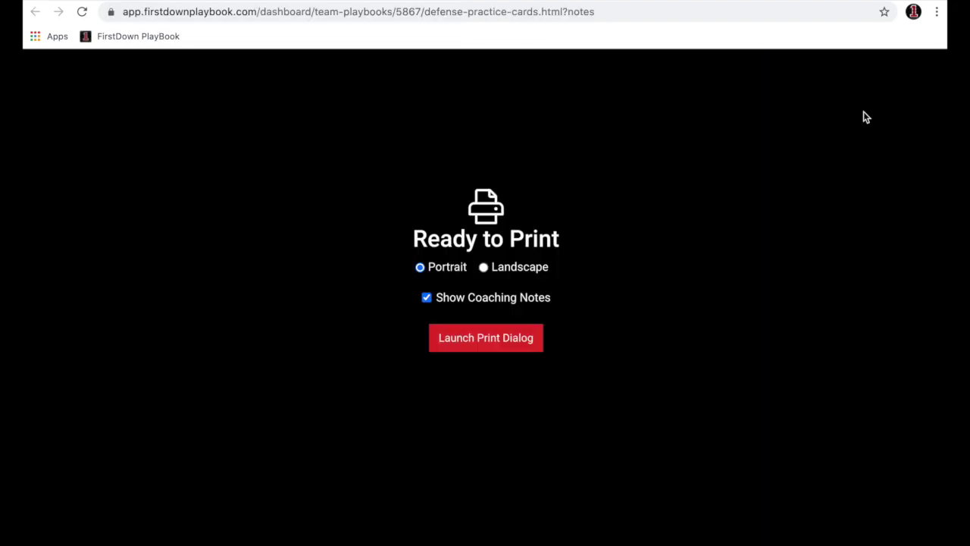
left_click(484, 267)
left_click(469, 342)
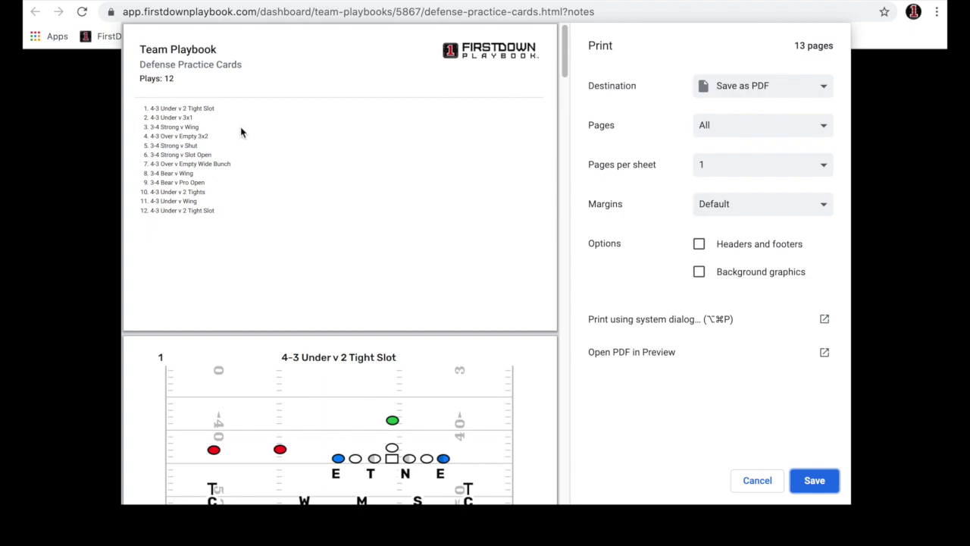
Review the play list and all the card pages in the print preview, and cancel printing
scroll(240, 128, "down", 3)
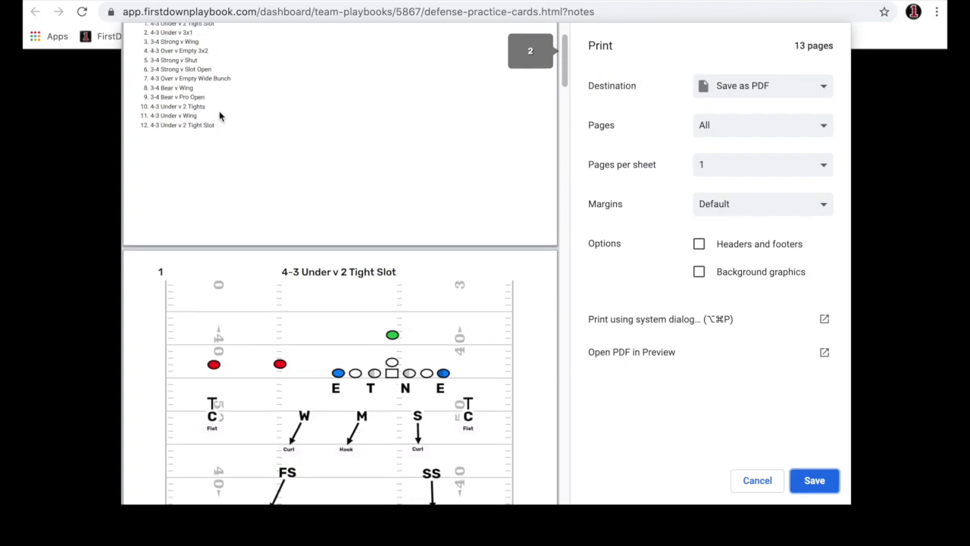
scroll(214, 108, "up", 3)
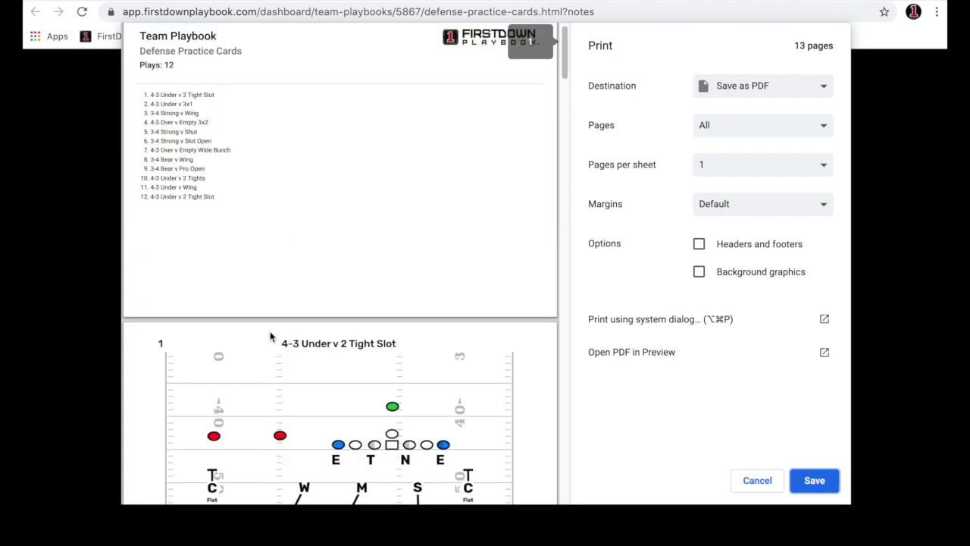
scroll(335, 270, "down", 3)
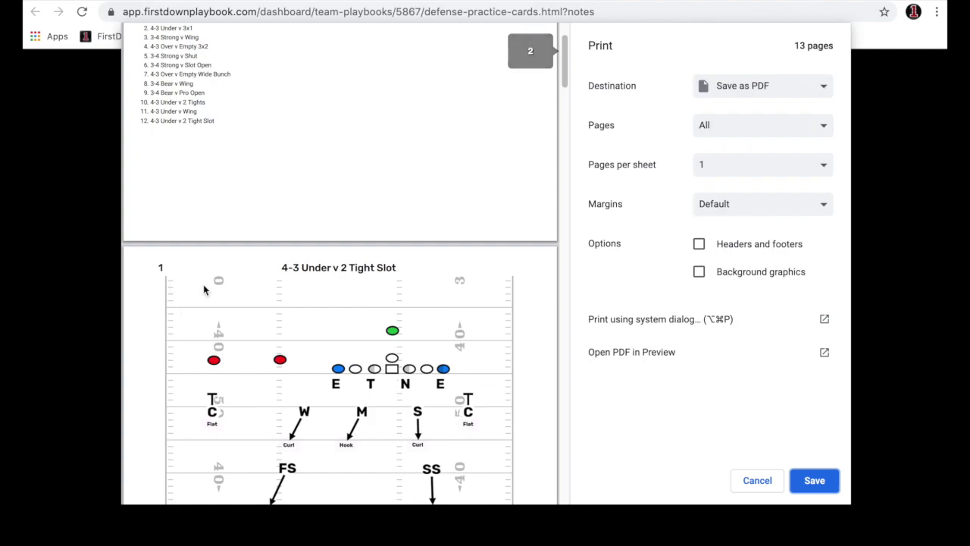
scroll(212, 281, "down", 20)
scroll(215, 288, "down", 20)
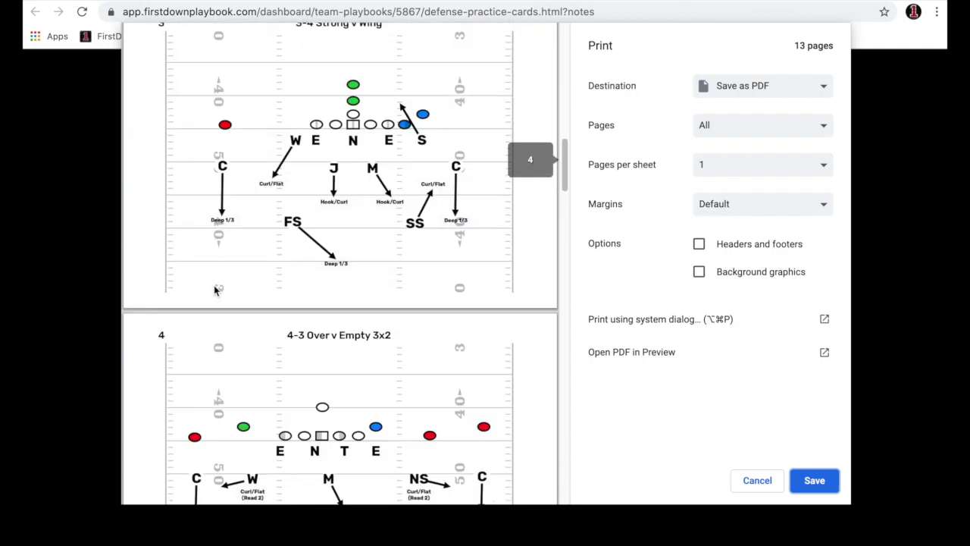
scroll(250, 292, "down", 20)
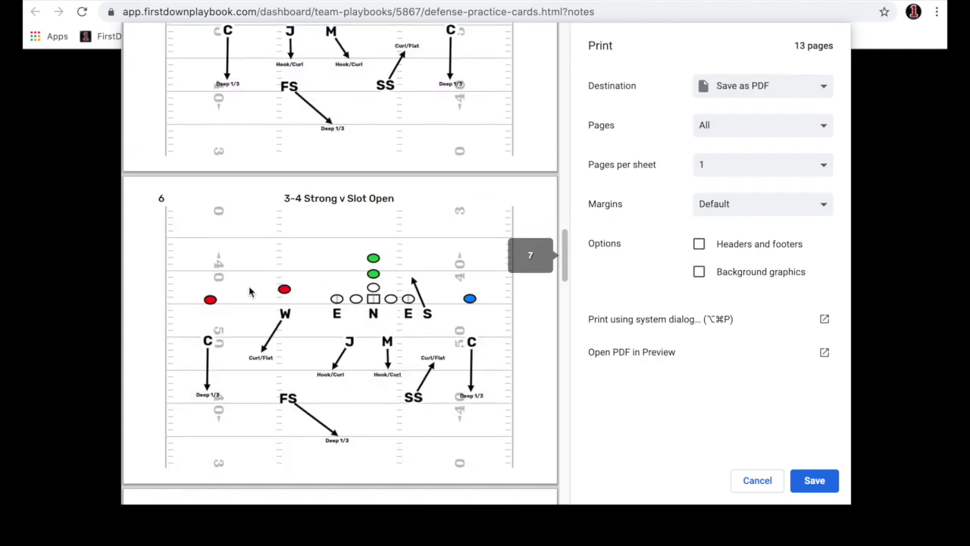
scroll(261, 293, "down", 20)
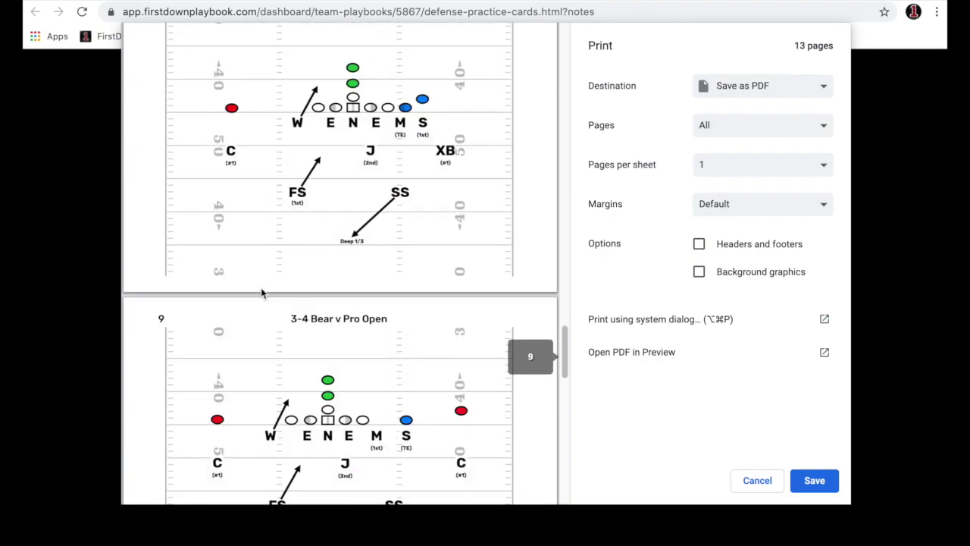
scroll(309, 232, "down", 8)
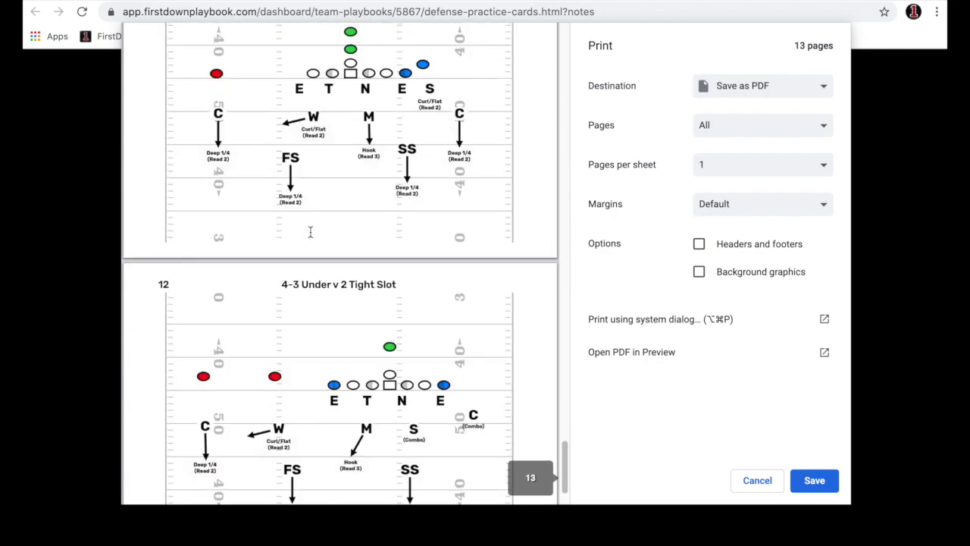
scroll(311, 239, "up", 20)
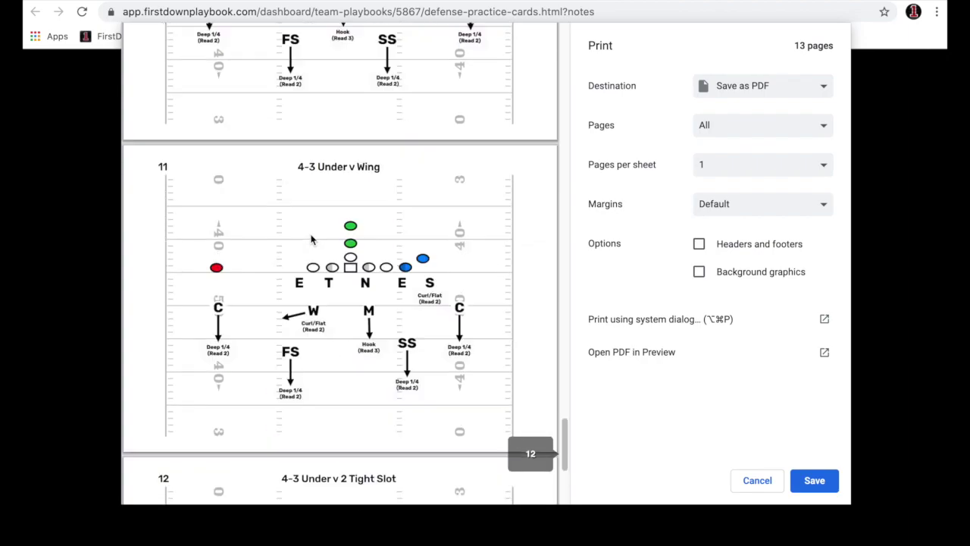
scroll(310, 240, "up", 20)
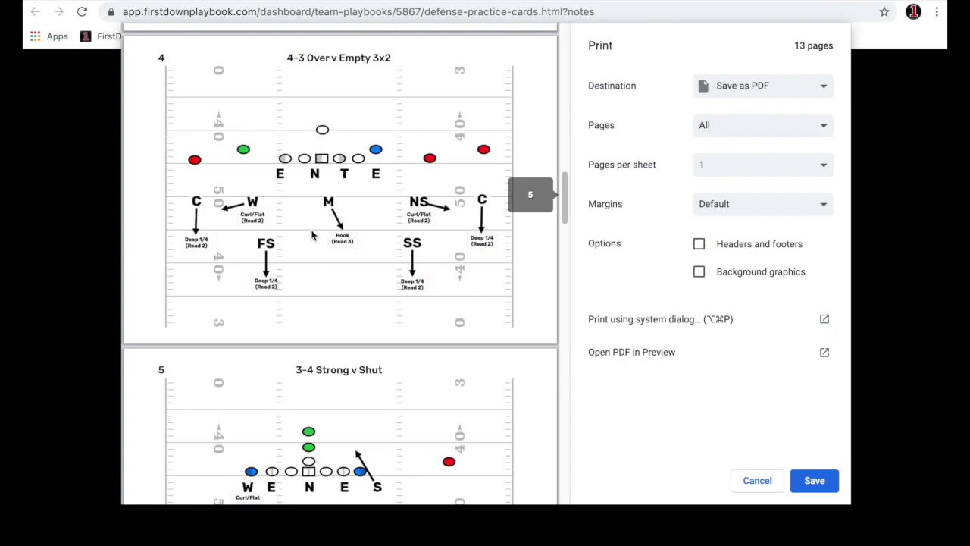
scroll(311, 236, "up", 20)
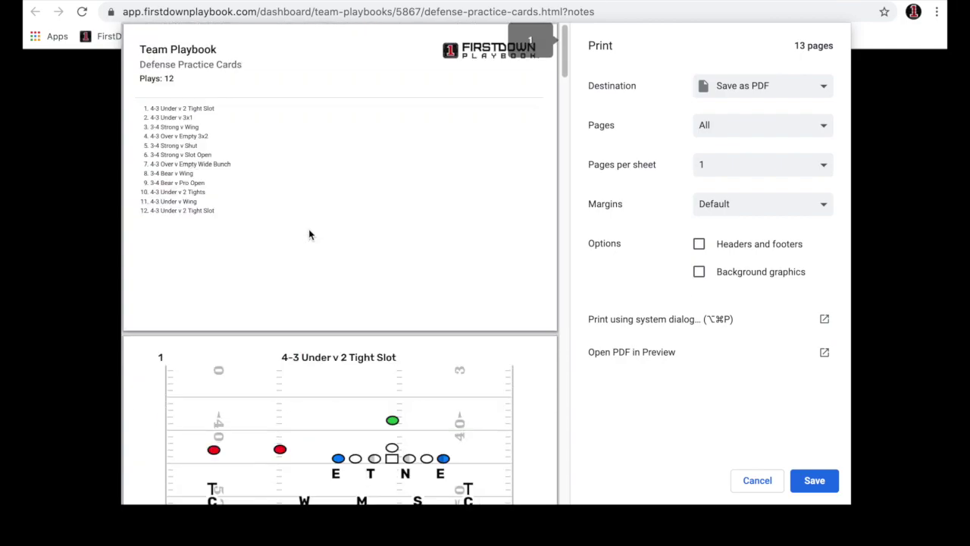
left_click(743, 485)
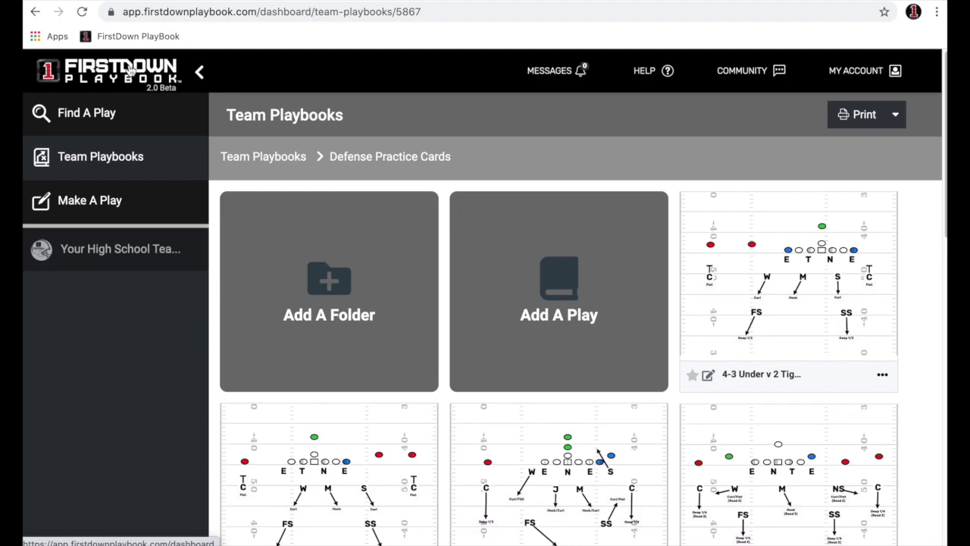
Start a new team play and name it "My Play From Scratch"
left_click(91, 202)
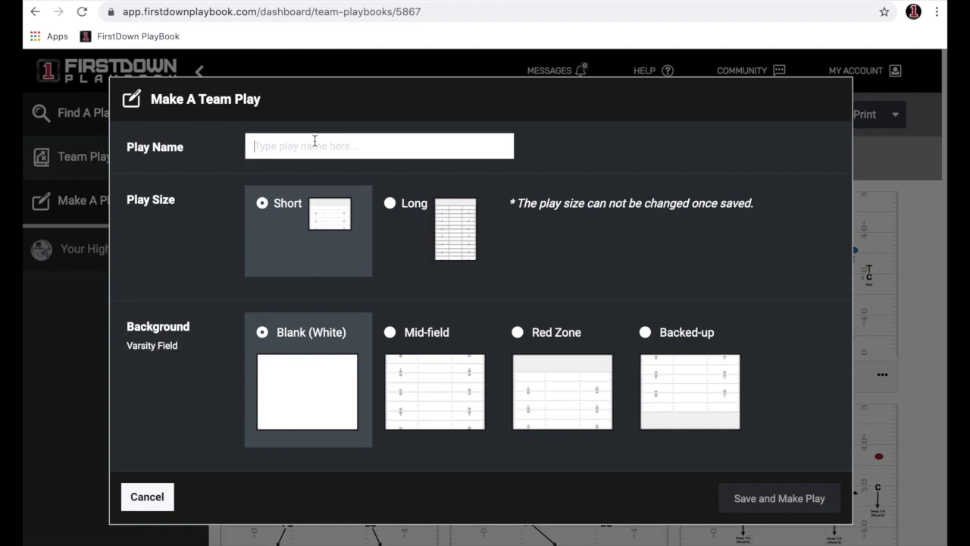
type("My Play From Scratch")
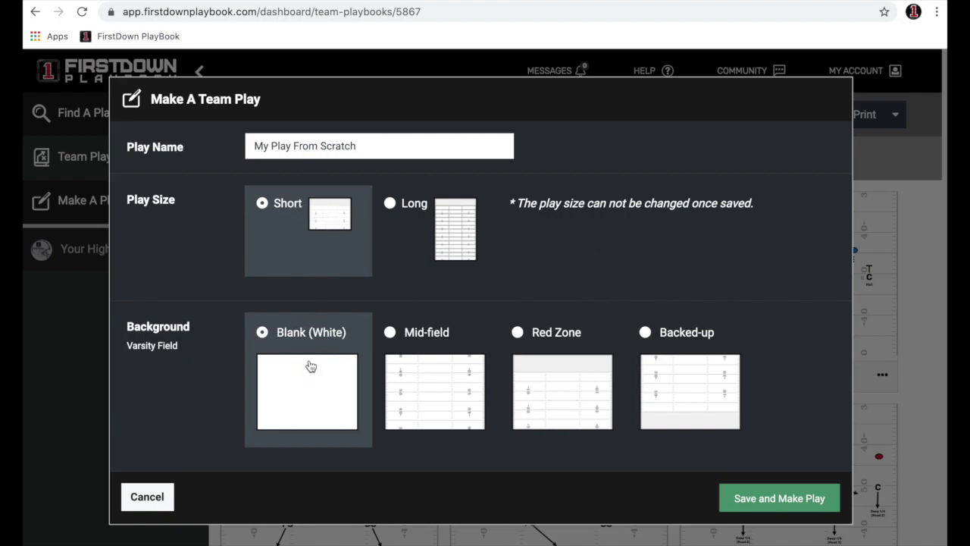
Try out the field backgrounds offered for the Short play size and for the Long play size
left_click(416, 392)
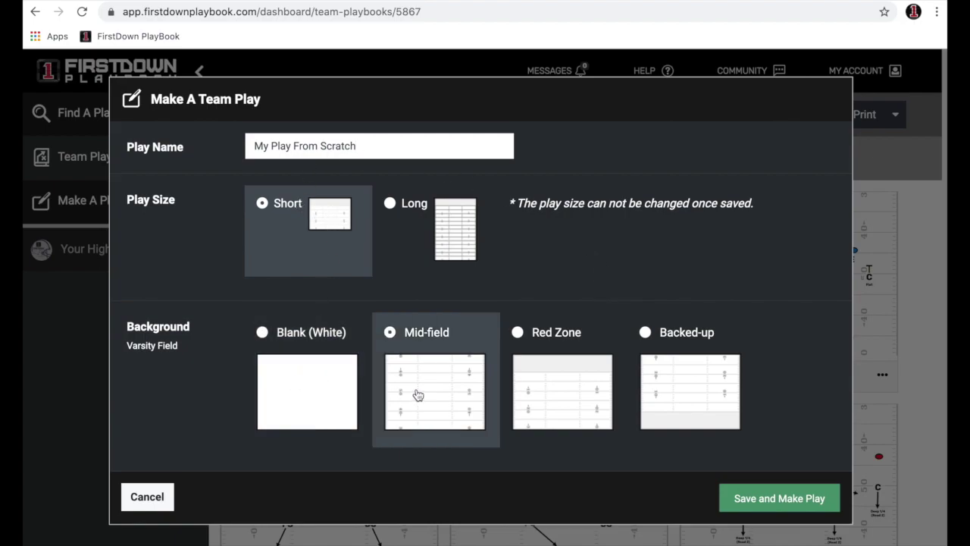
left_click(514, 405)
left_click(659, 396)
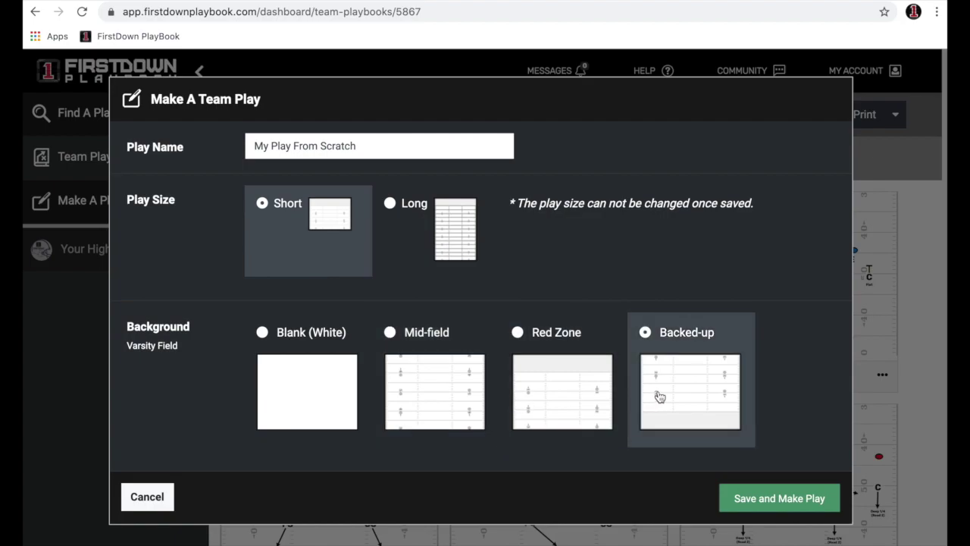
left_click(465, 231)
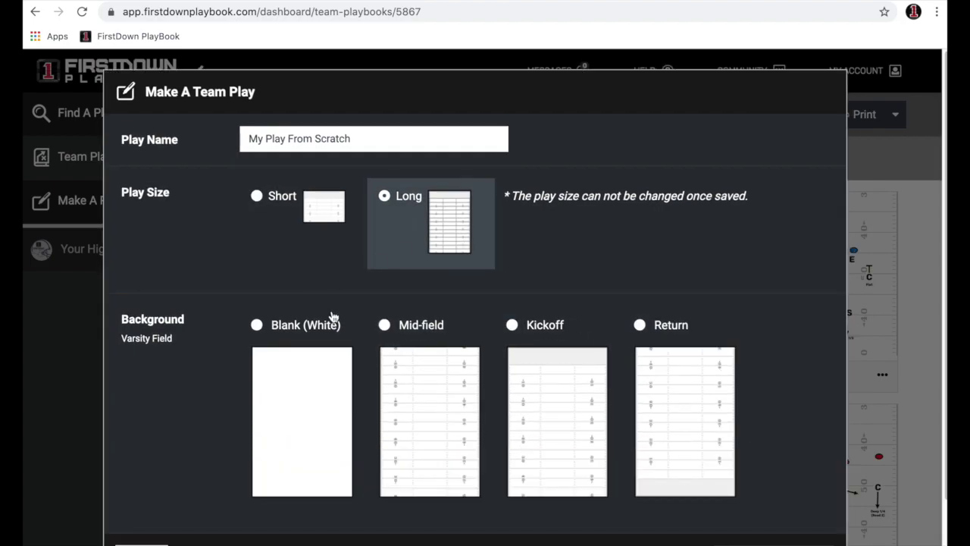
left_click(320, 383)
left_click(431, 403)
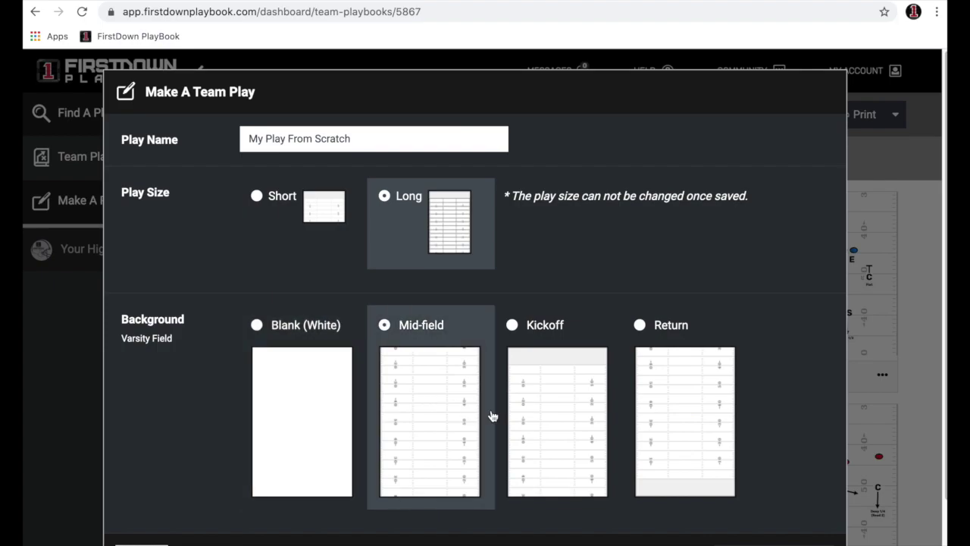
left_click(528, 416)
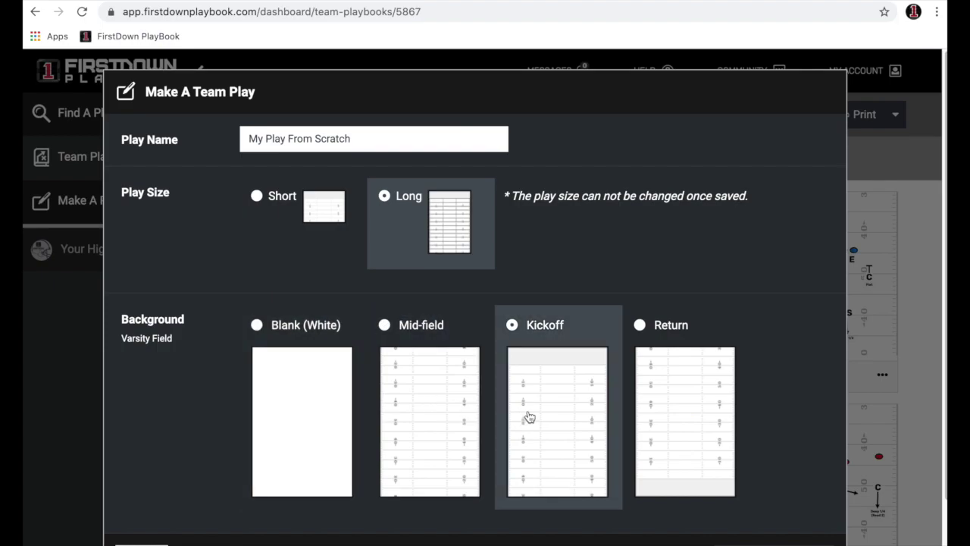
left_click(683, 432)
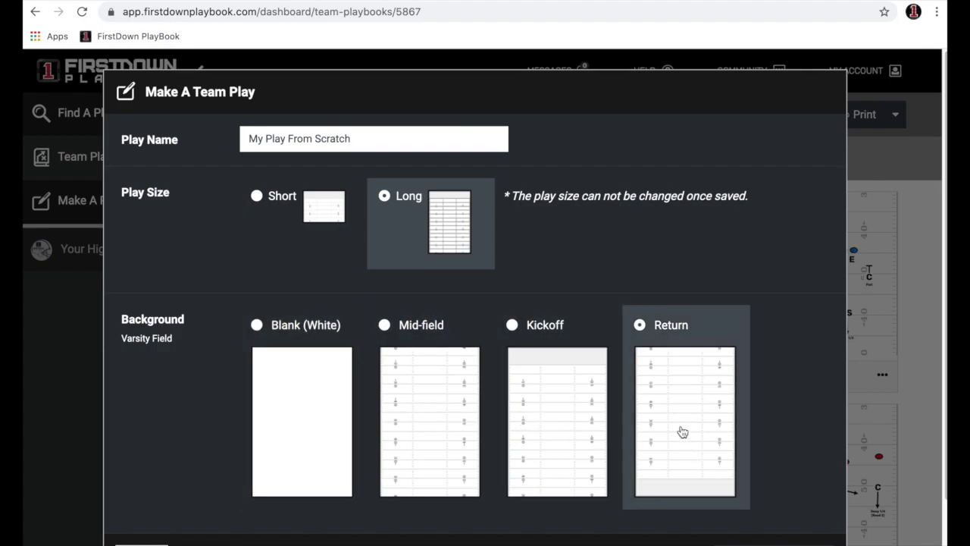
Set the play size to Short with the Mid-field background, and save the play to open it for drawing
left_click(328, 211)
left_click(448, 399)
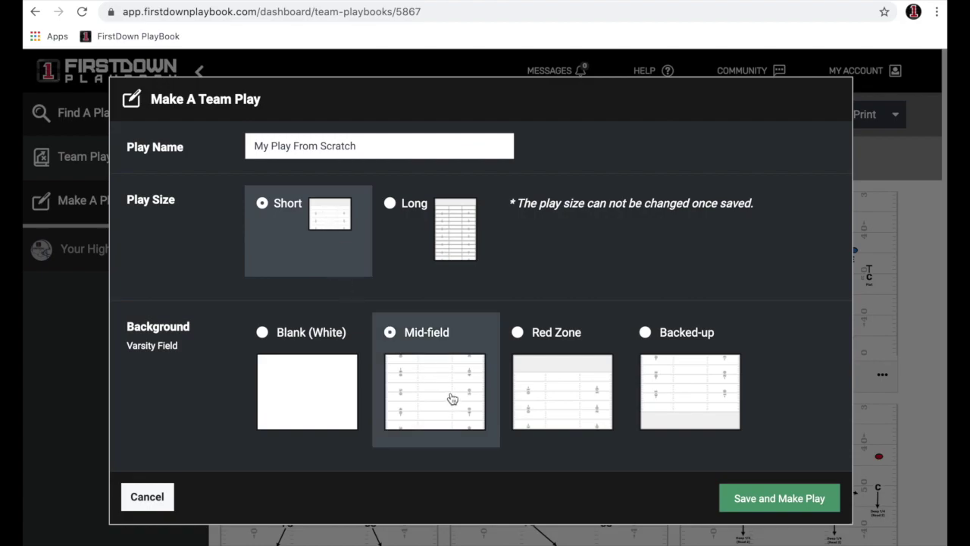
left_click(769, 502)
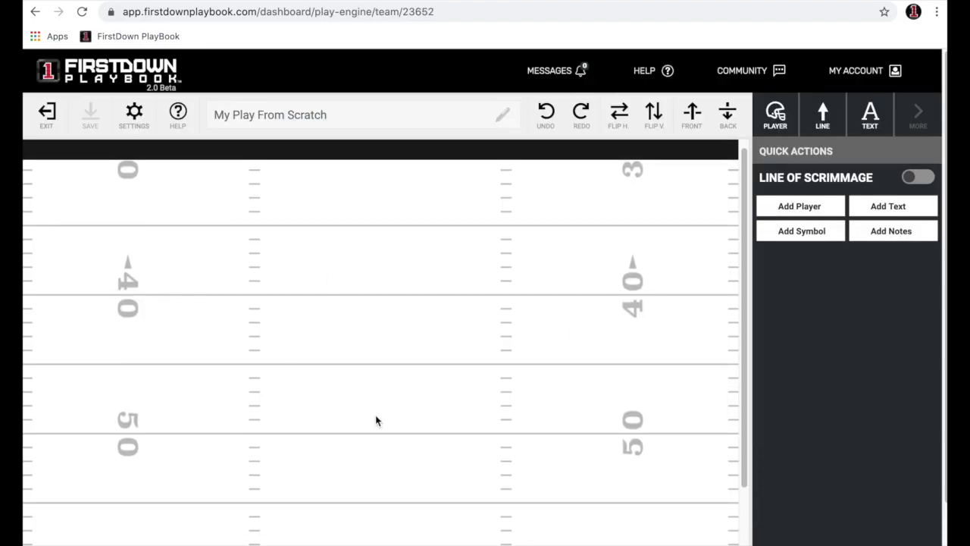
Turn on the line of scrimmage and add a row of 13 oval players just below it
left_click(924, 178)
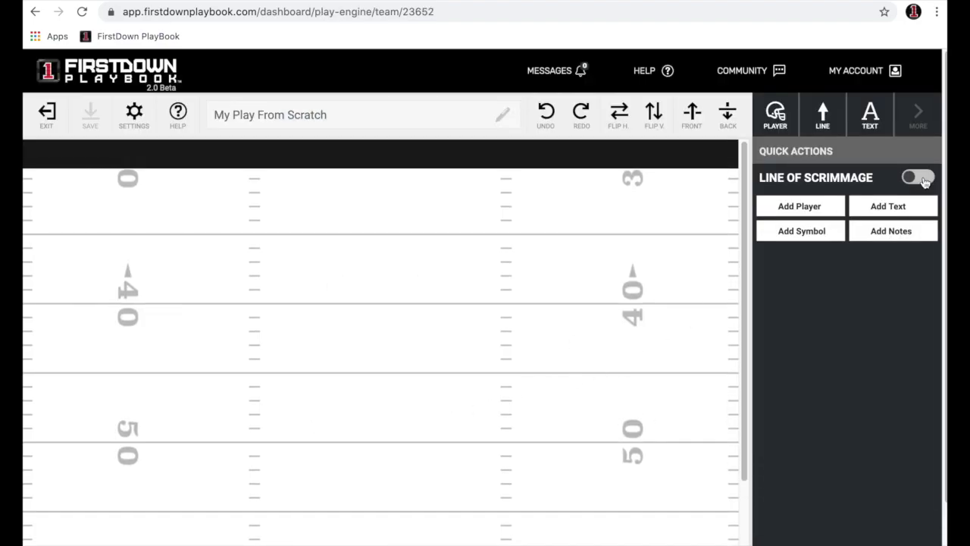
left_click(817, 208)
left_click(817, 208)
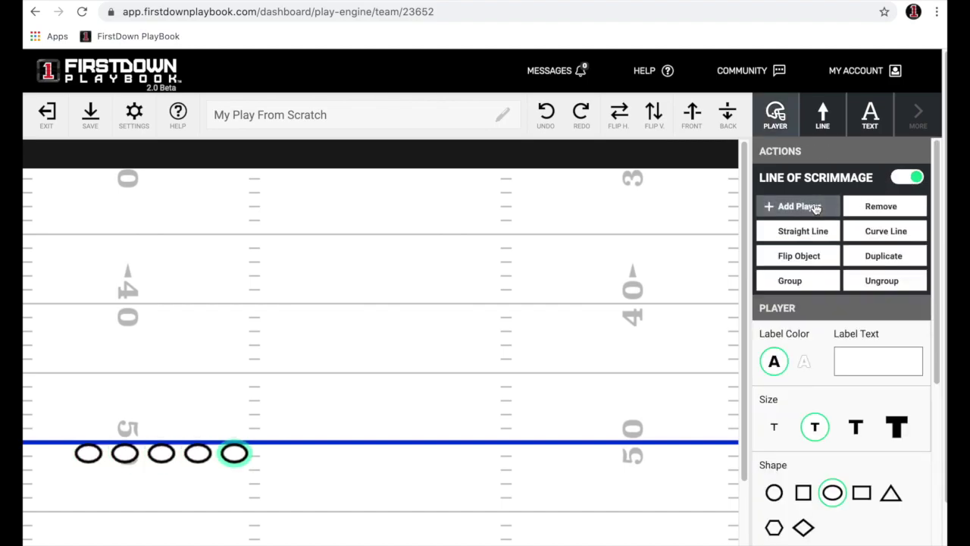
left_click(816, 208)
left_click(817, 208)
left_click(817, 207)
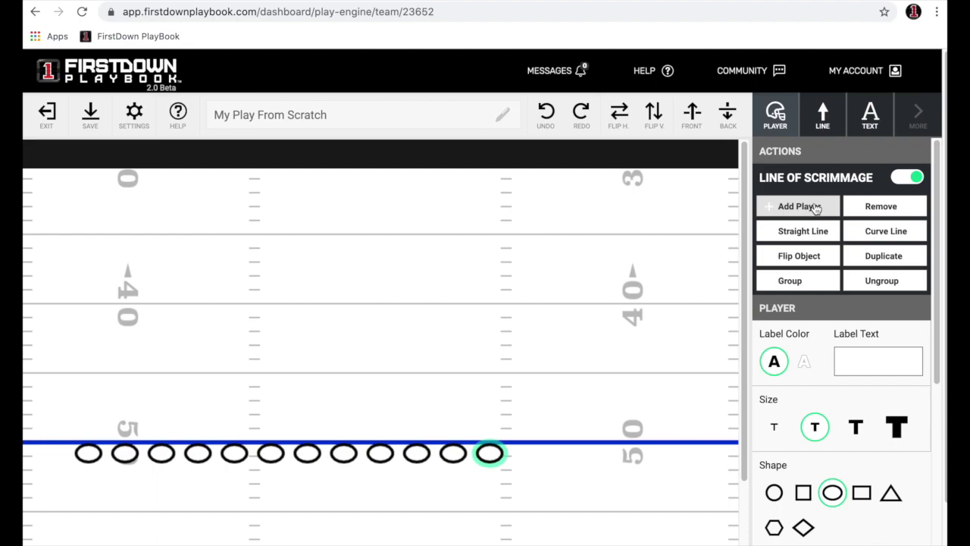
left_click(815, 208)
Select the whole row of players and move it so it is centered right below the line of scrimmage
scroll(274, 371, "down", 1)
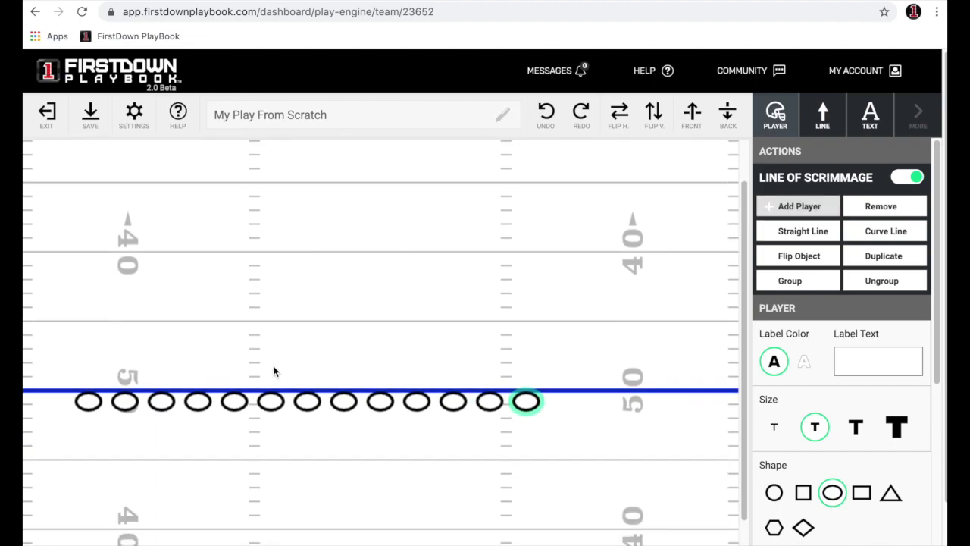
left_click_drag(73, 367, 617, 443)
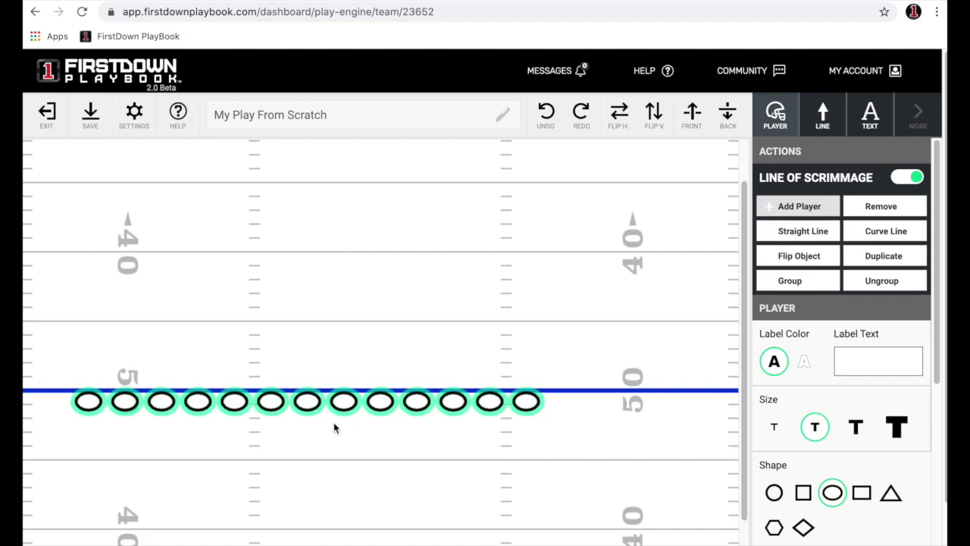
left_click_drag(369, 423, 371, 406)
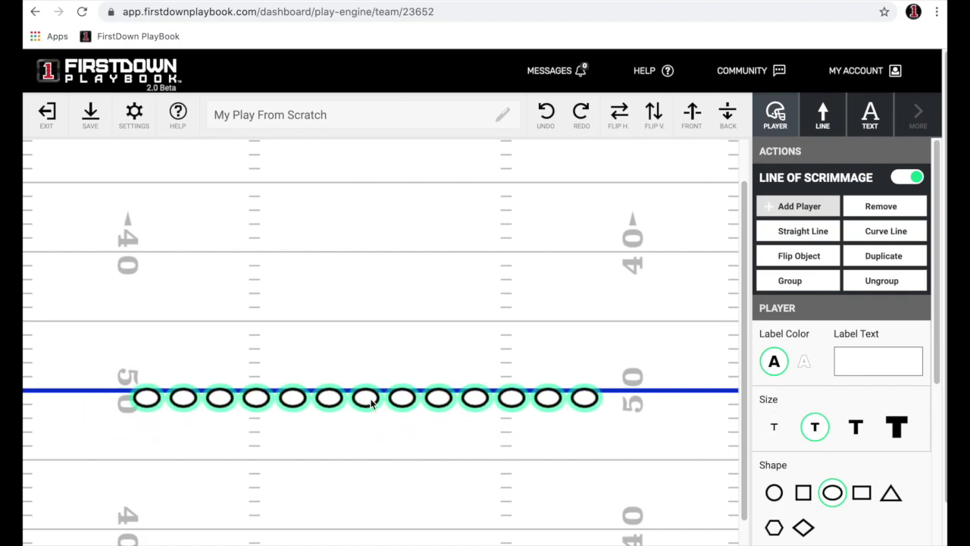
left_click(389, 448)
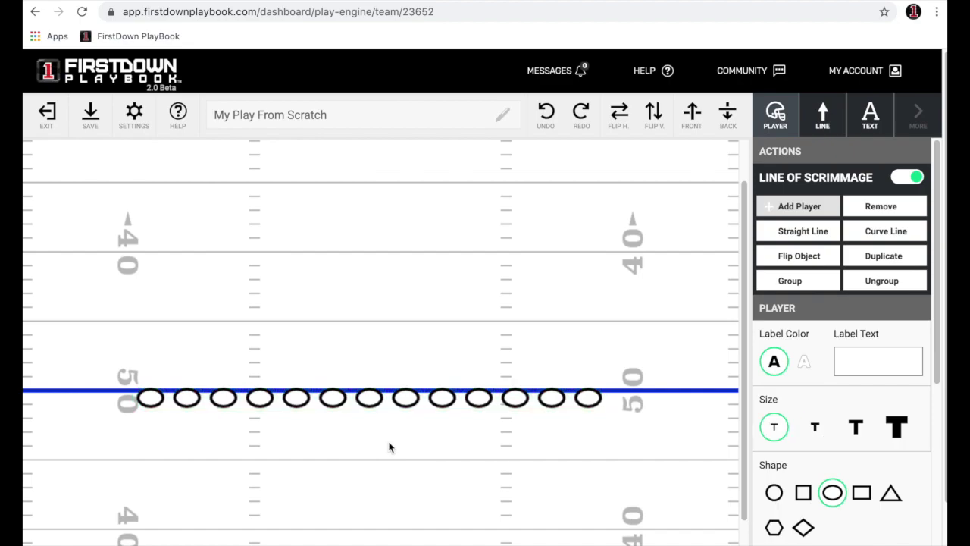
Change the middle player to a rectangle and arrange the others into a formation with wide players and two stacked behind the center
left_click(369, 402)
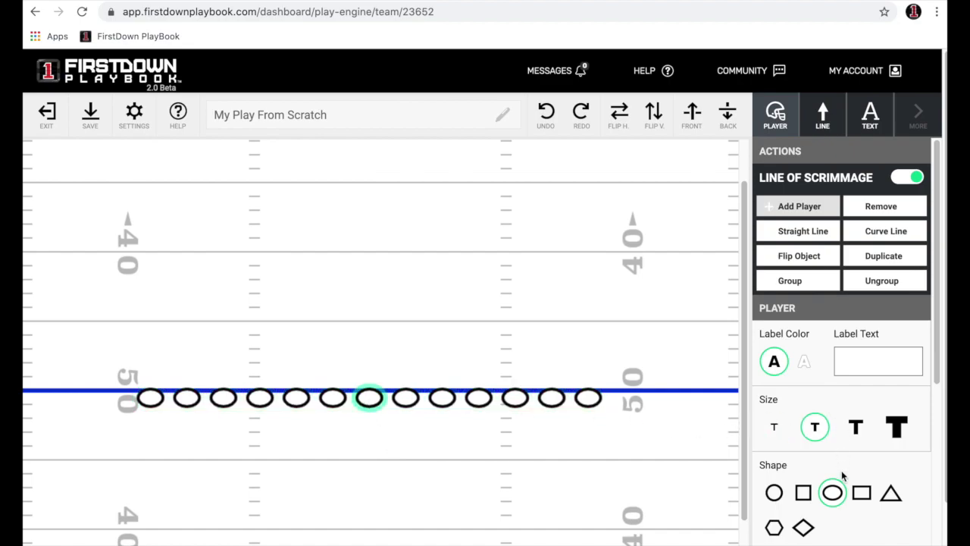
left_click_drag(155, 405, 93, 406)
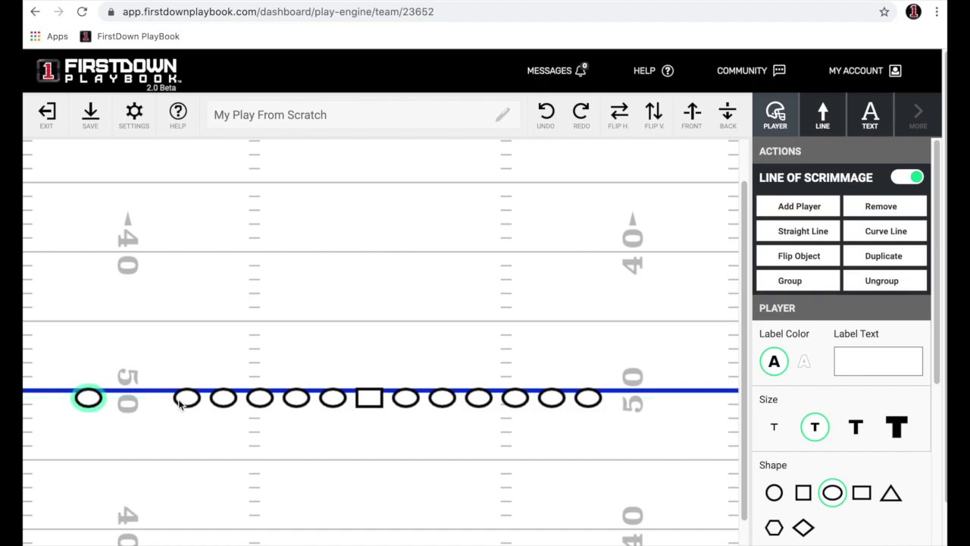
left_click_drag(187, 407, 367, 460)
left_click_drag(252, 400, 365, 496)
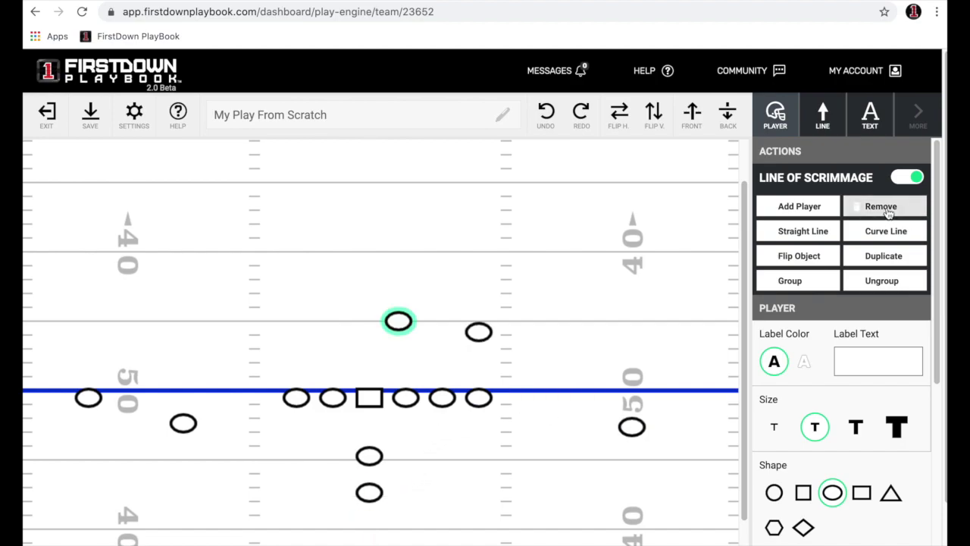
Remove one of the two extra players above the line of scrimmage and label the remaining one E
left_click(881, 206)
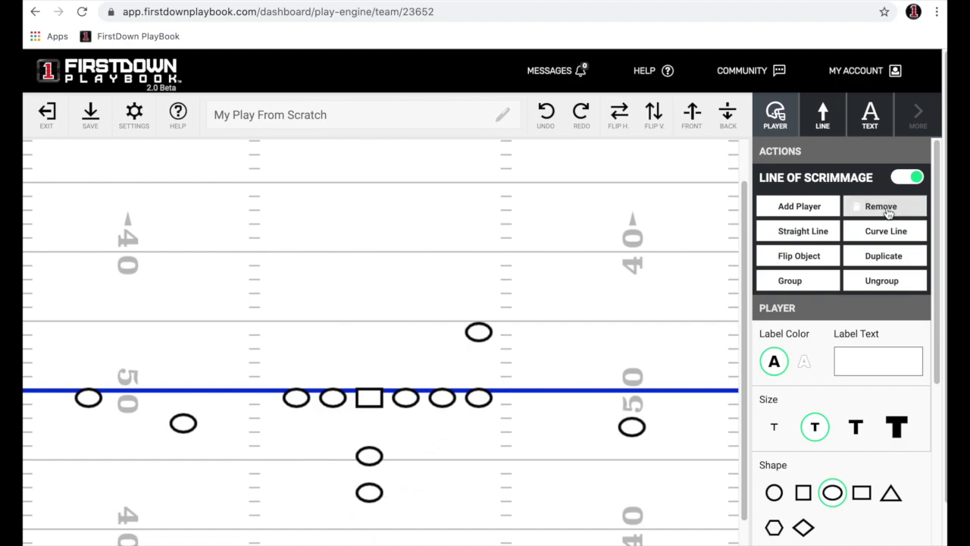
left_click(470, 335)
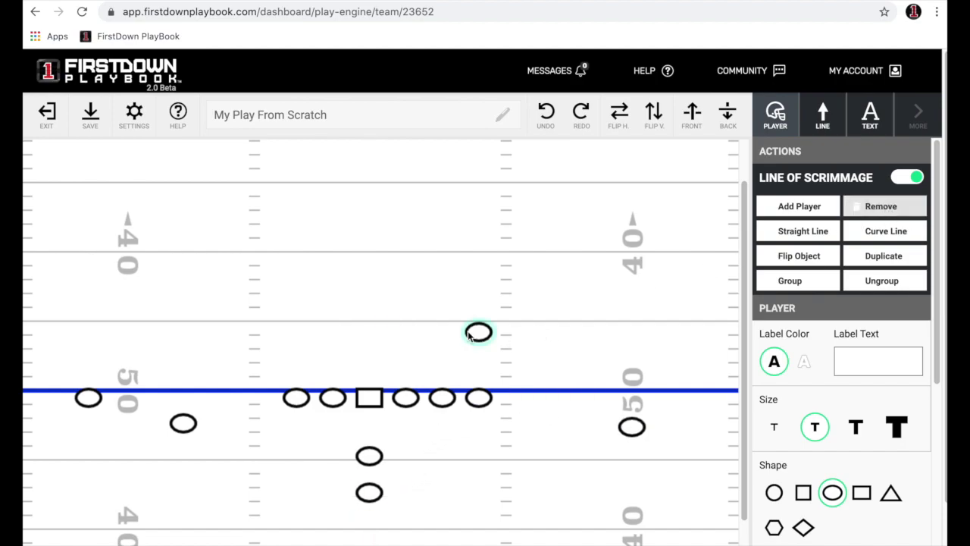
left_click(859, 358)
type("E")
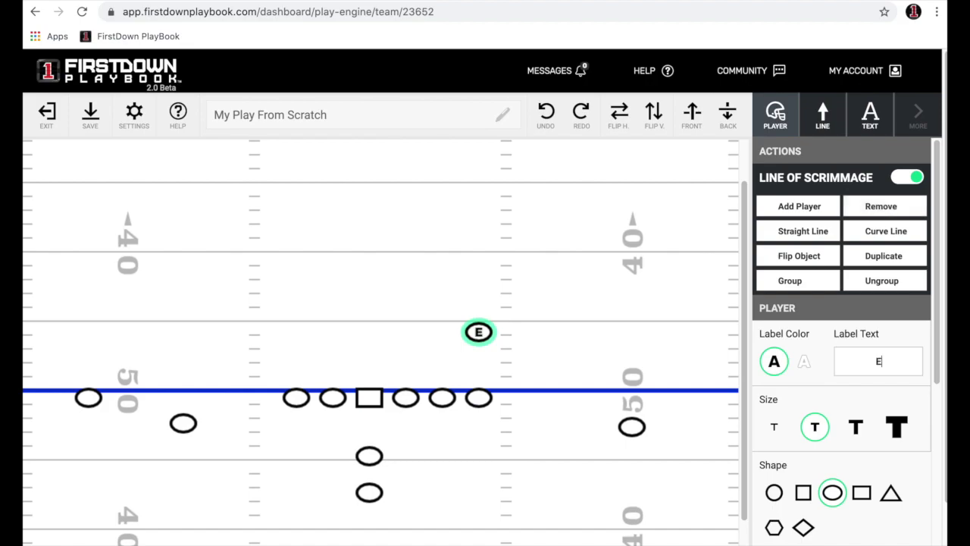
Set the E player to Large with no outline color, and move it opposite the left side of the offensive line
left_click(855, 427)
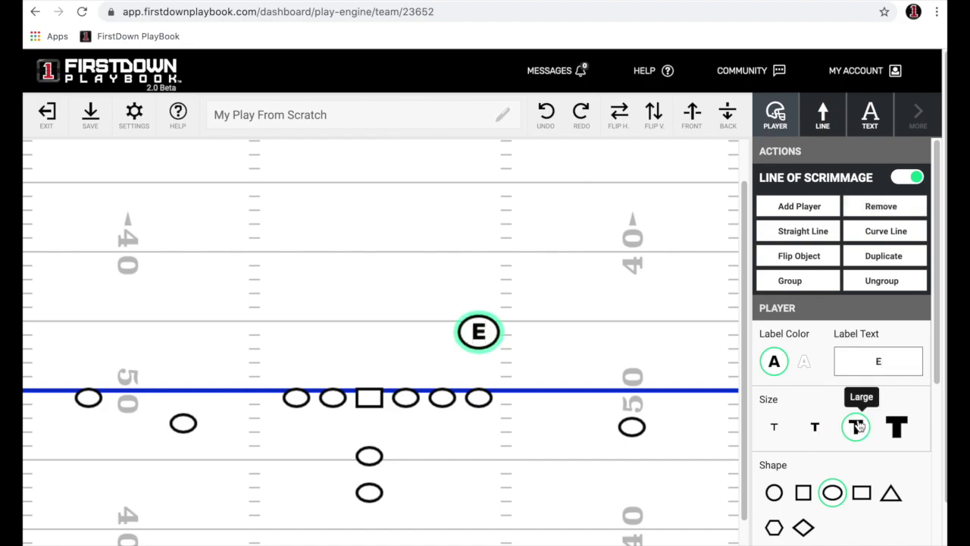
scroll(852, 436, "down", 5)
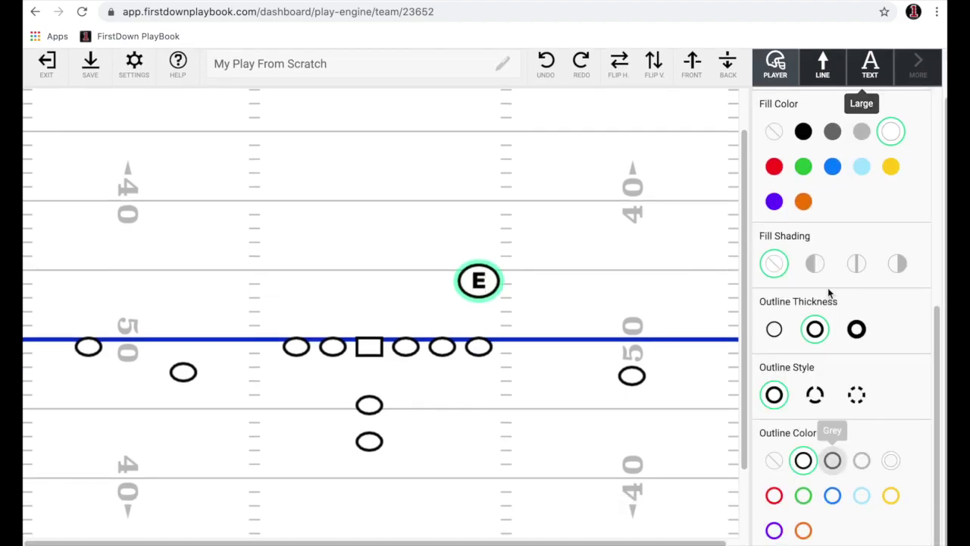
left_click(774, 460)
left_click_drag(445, 280, 318, 280)
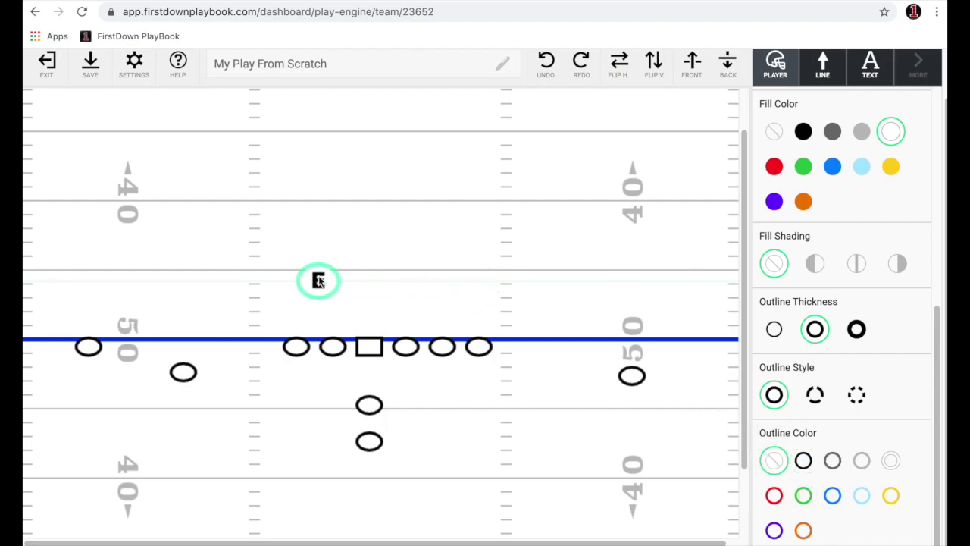
Turn off the line of scrimmage and deselect the E player
scroll(576, 311, "up", 3)
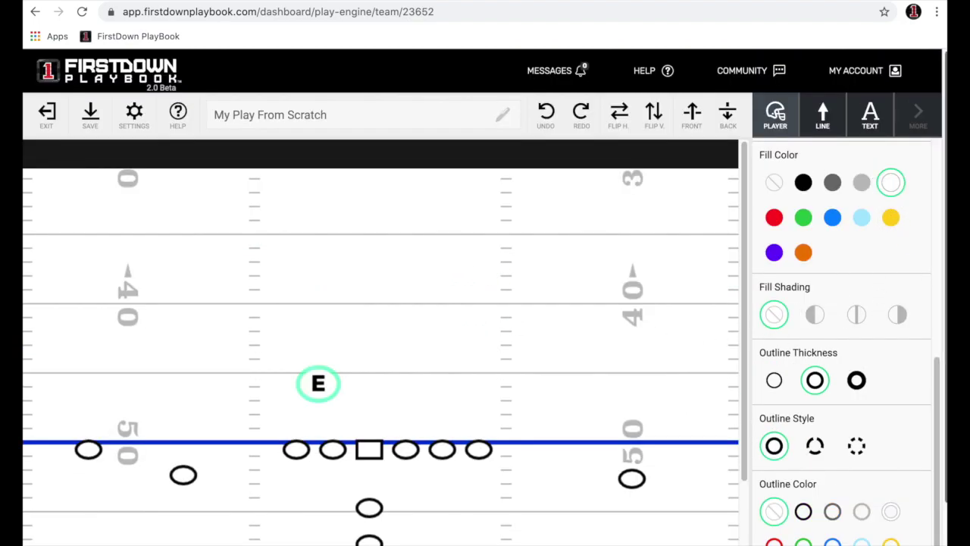
scroll(909, 320, "up", 5)
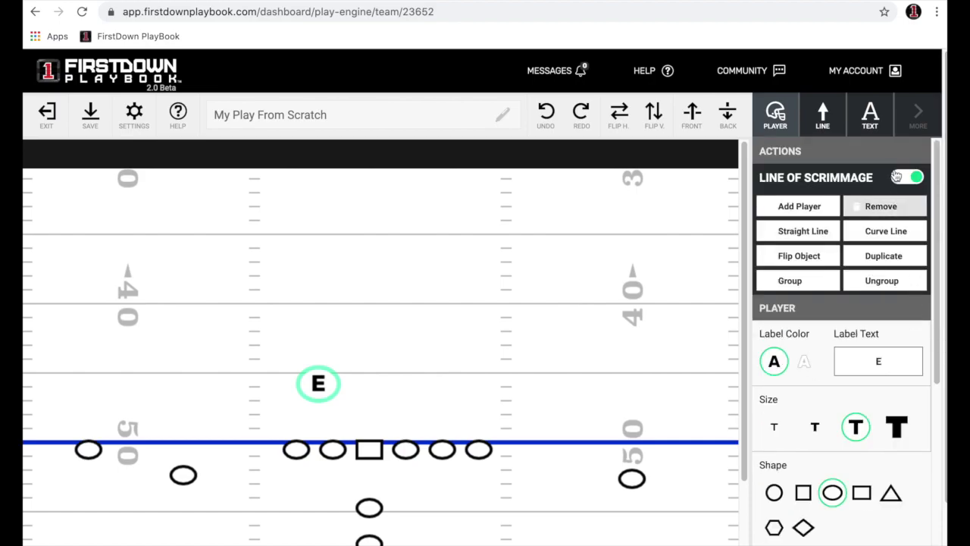
left_click(903, 179)
scroll(532, 305, "down", 2)
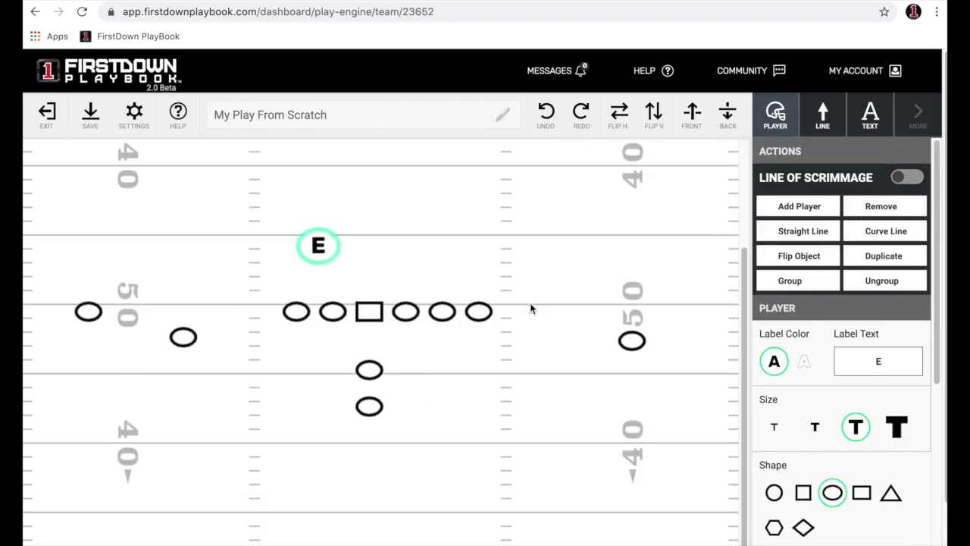
left_click(463, 241)
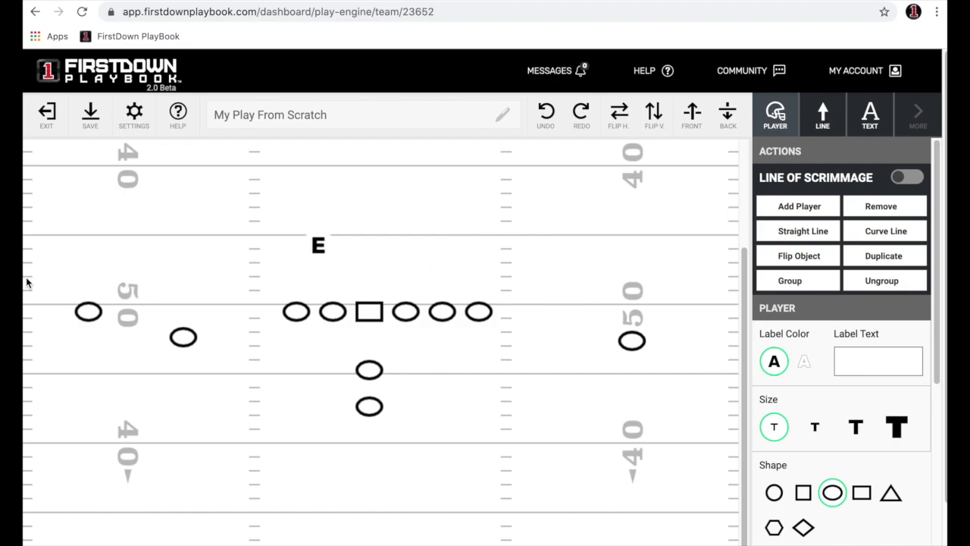
Select all eleven offensive players together and label them 89
left_click_drag(36, 277, 575, 447)
left_click_drag(635, 454, 654, 438)
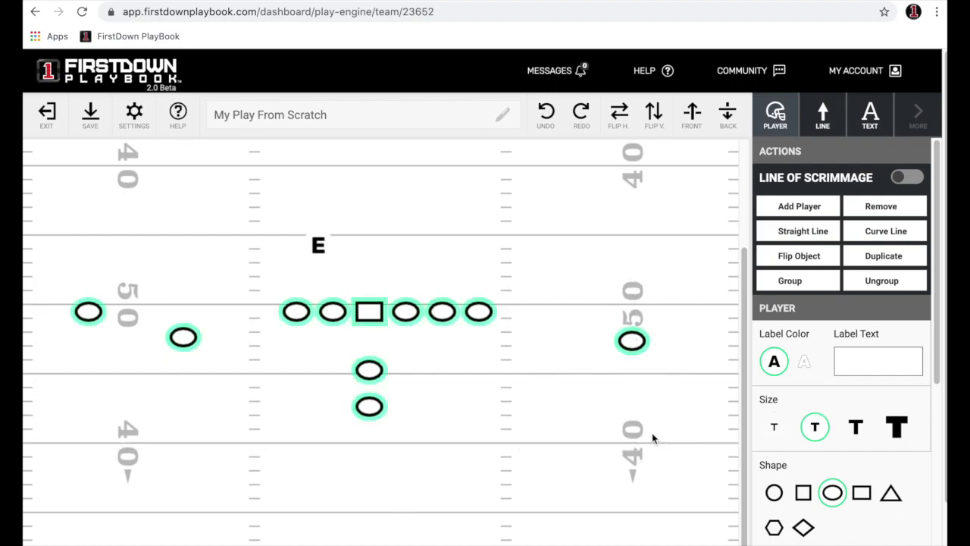
left_click(875, 361)
type("89")
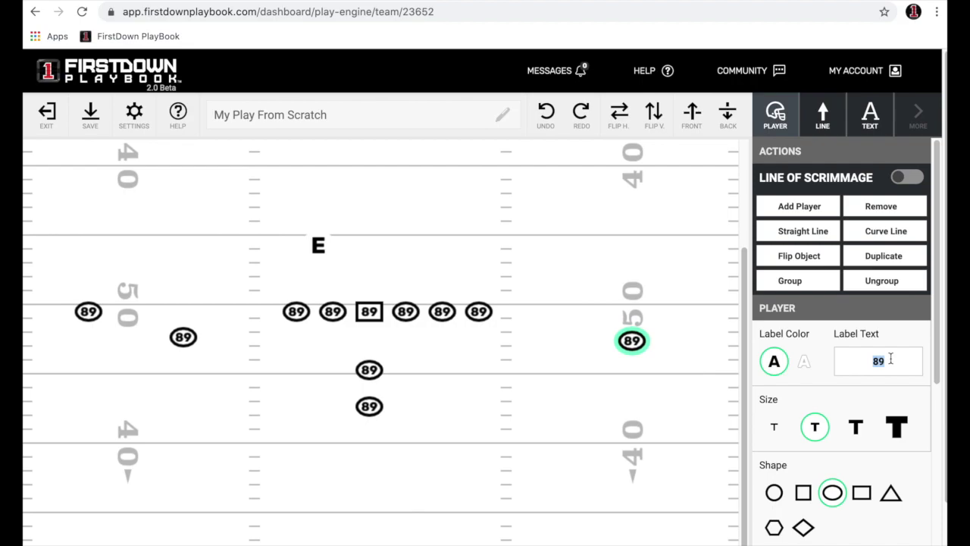
Change the offensive players' labels to FB with a white label color and fill the players with green
type("FB")
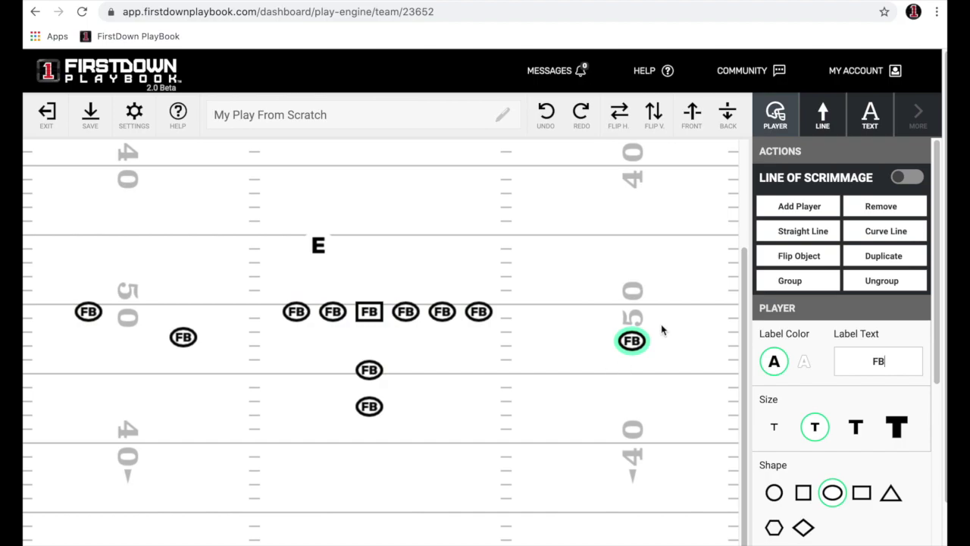
left_click(803, 362)
scroll(820, 385, "down", 5)
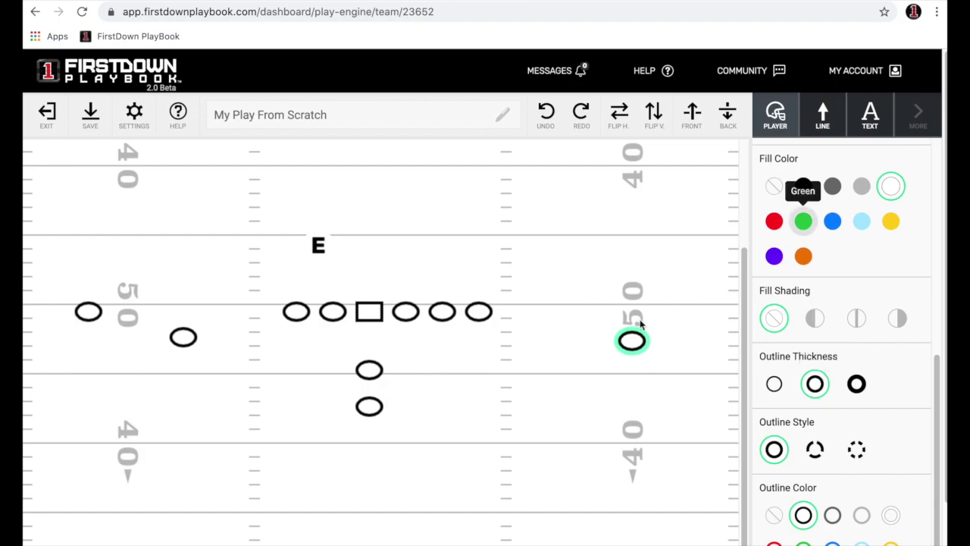
left_click(803, 221)
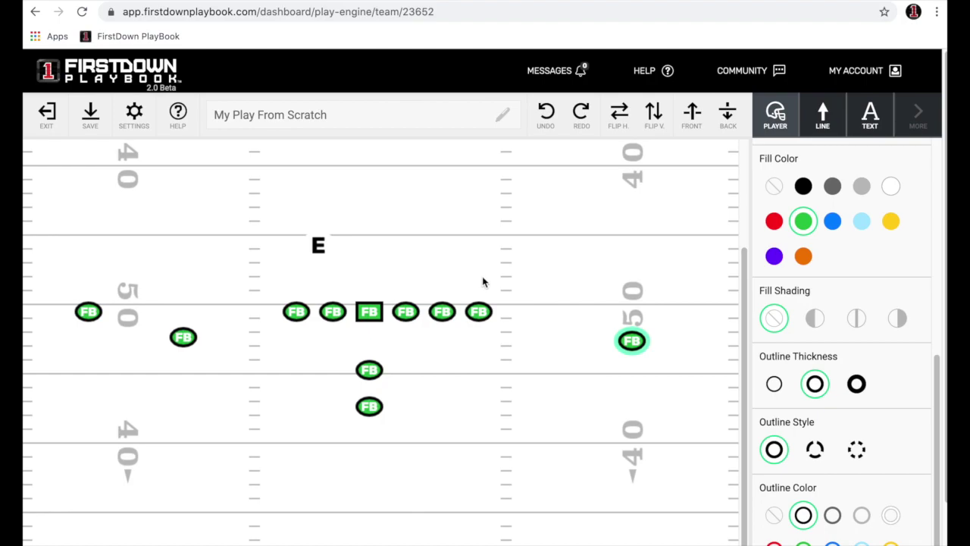
Move the E player closer to the line's left end, try triangle and hexagon shapes, and make it a diamond
left_click_drag(318, 245, 301, 266)
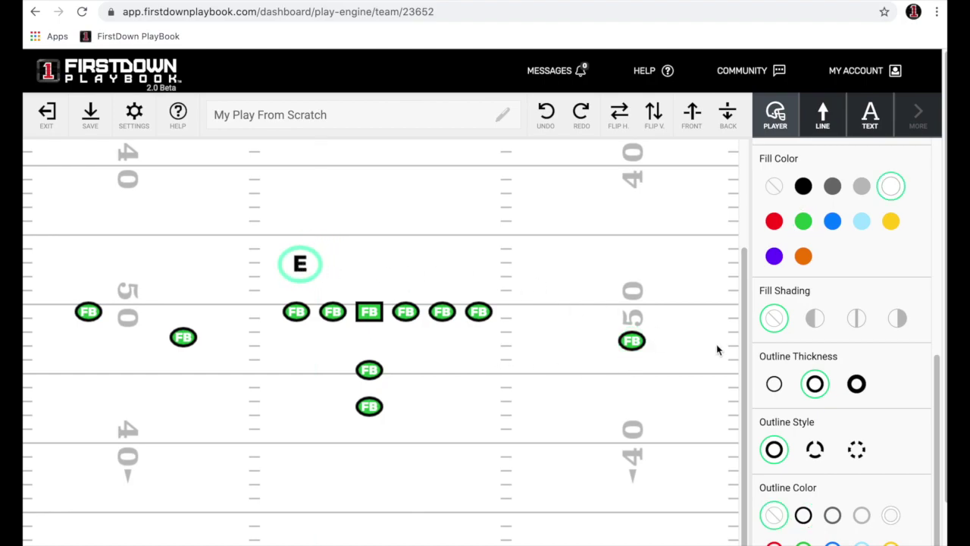
scroll(892, 354, "down", 1)
scroll(891, 354, "up", 5)
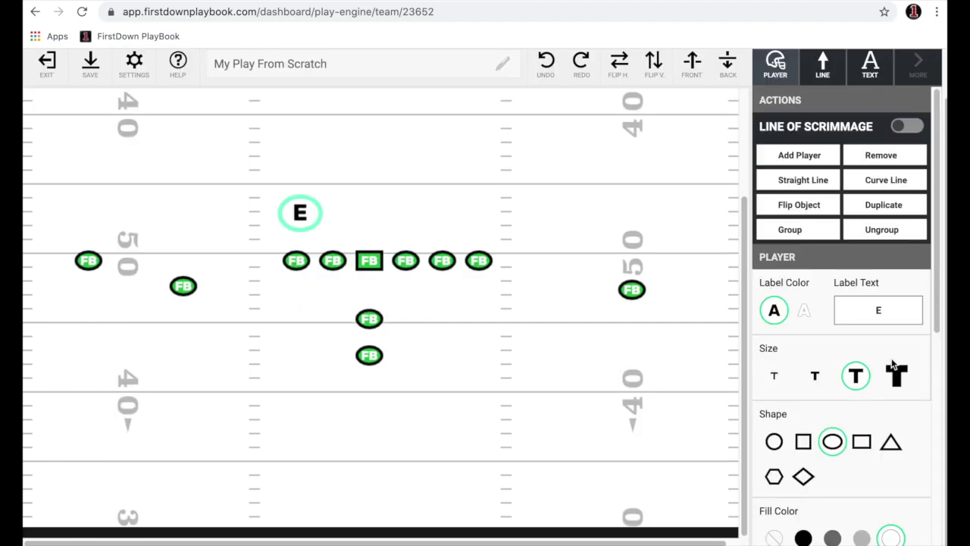
left_click(891, 443)
left_click(802, 477)
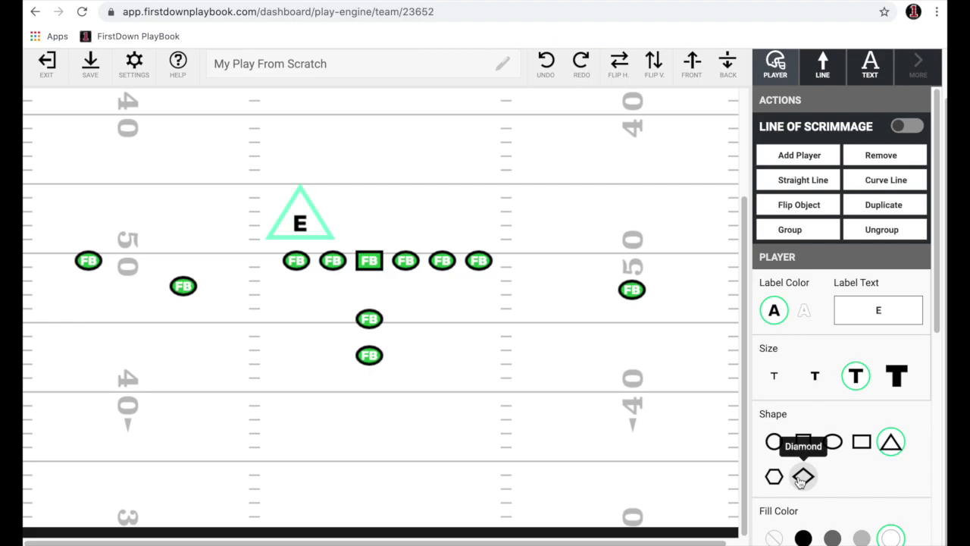
left_click(774, 477)
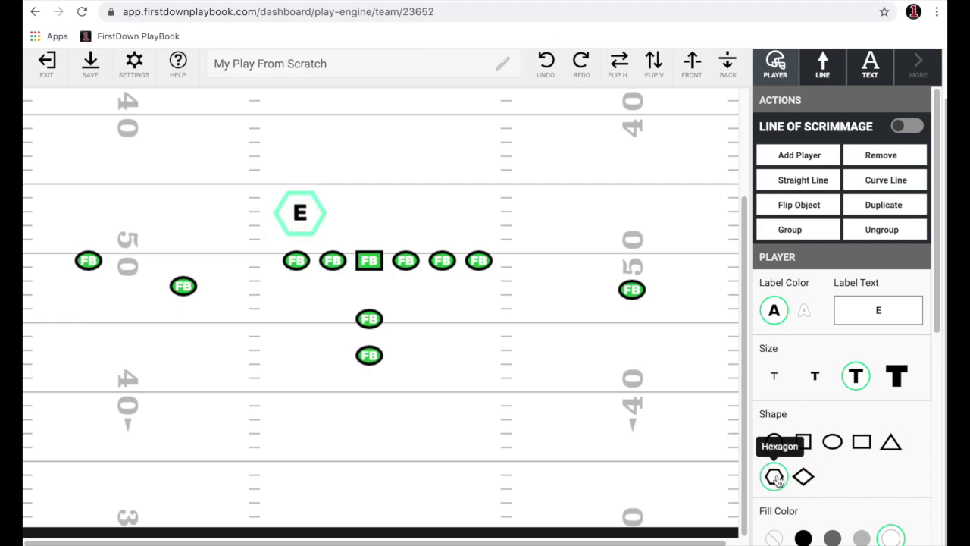
left_click(803, 477)
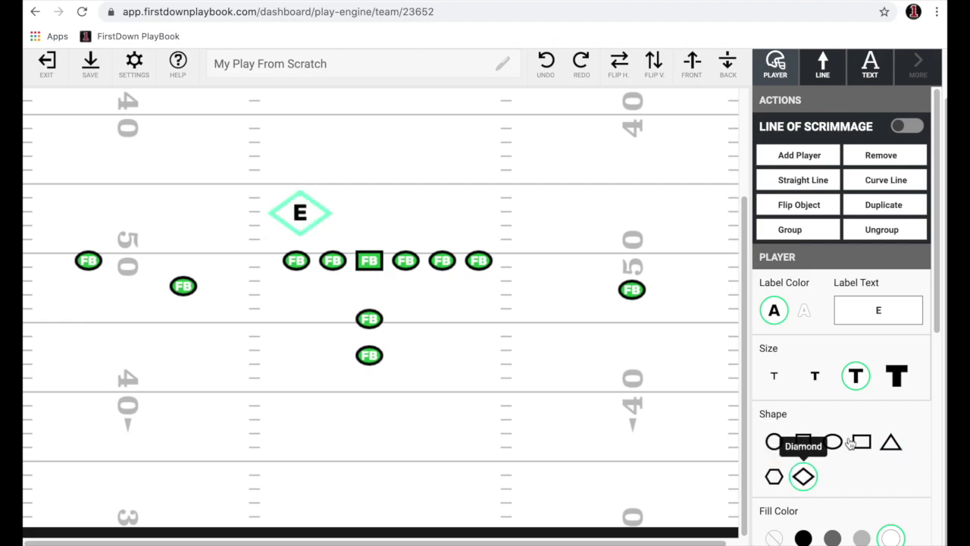
Fill the E diamond with yellow, shift it just outside the left end of the line, and deselect it
scroll(856, 443, "down", 5)
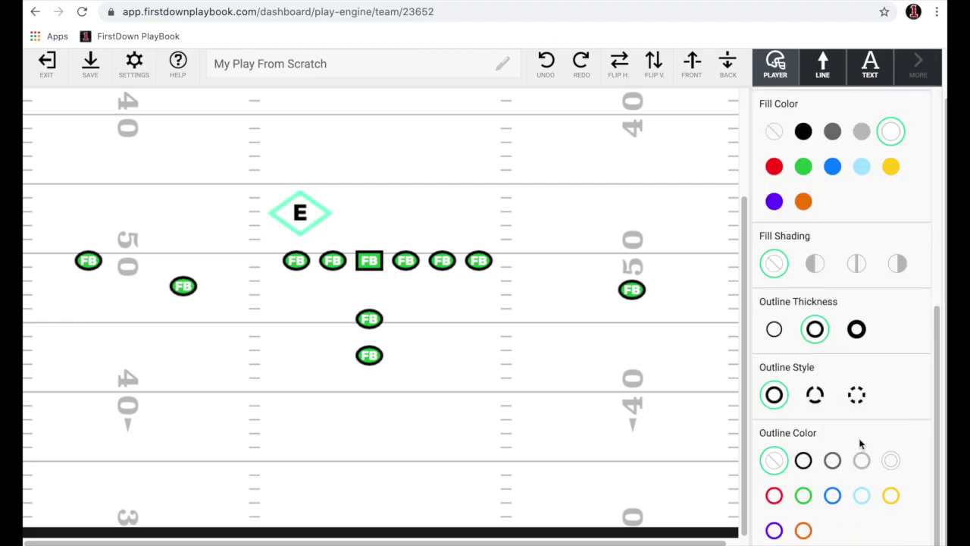
left_click(890, 166)
left_click_drag(310, 218, 284, 217)
left_click(396, 203)
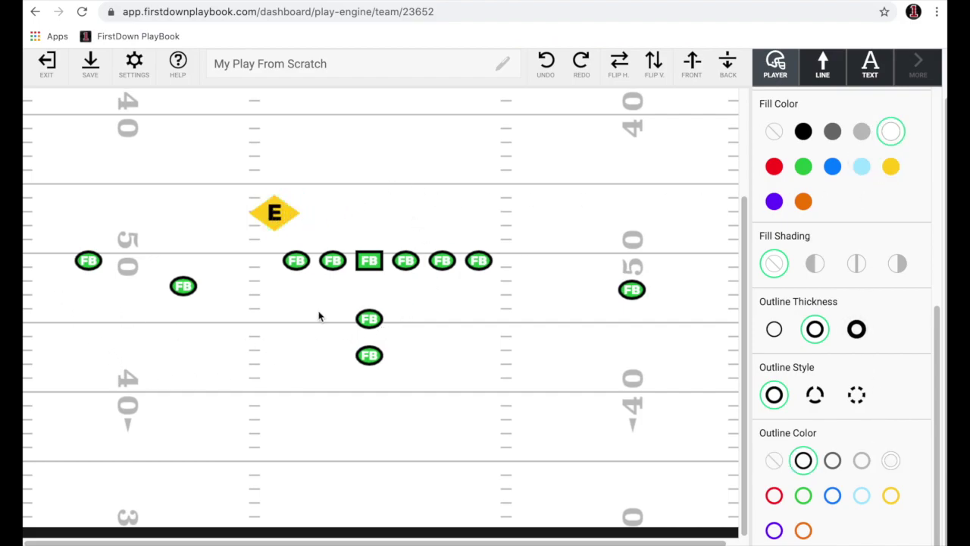
Select all eleven offensive players together, clear their label text, and deselect them
left_click_drag(53, 245, 724, 404)
scroll(892, 306, "up", 5)
double_click(901, 316)
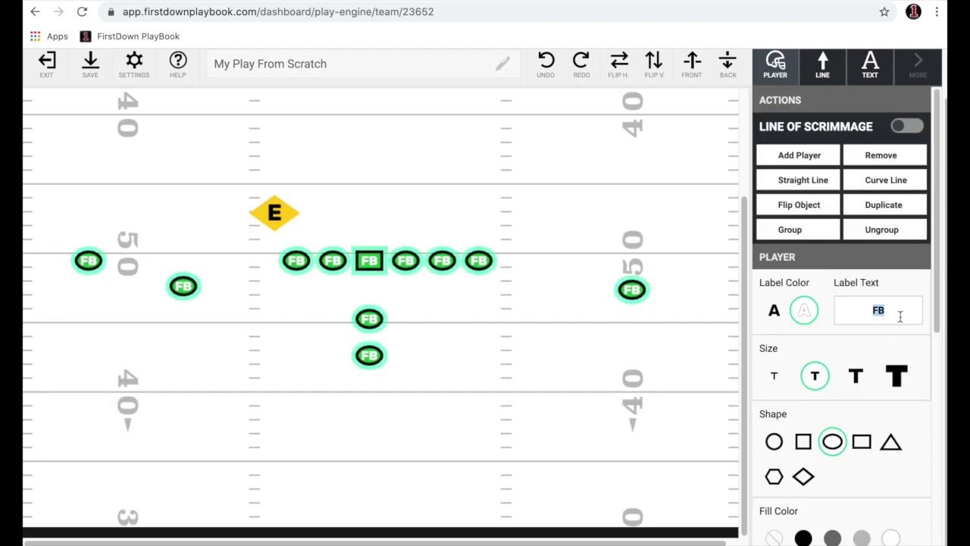
key("BackSpace")
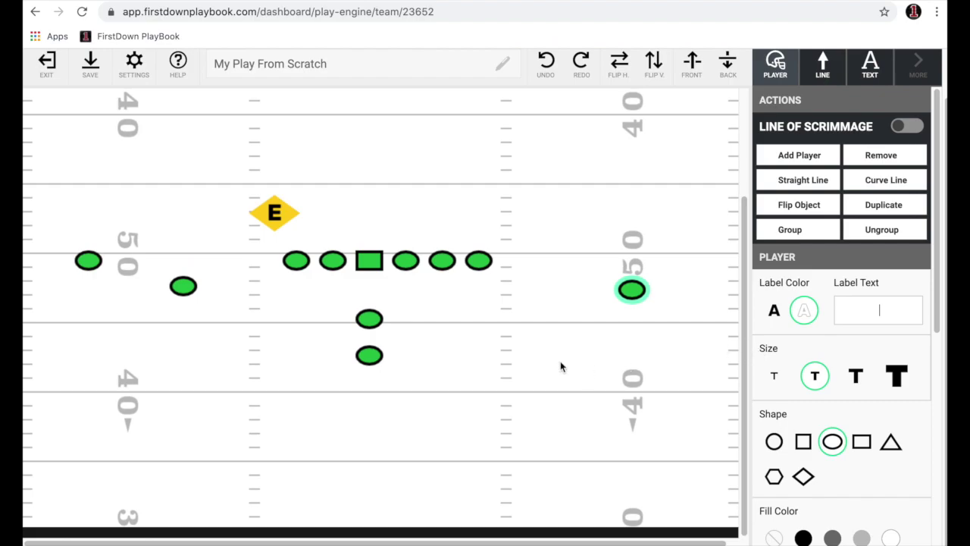
left_click(441, 319)
Try right and center fill shading on the player immediately right of the center square, ending with Shade Left
scroll(341, 294, "up", 3)
left_click_drag(319, 256, 409, 348)
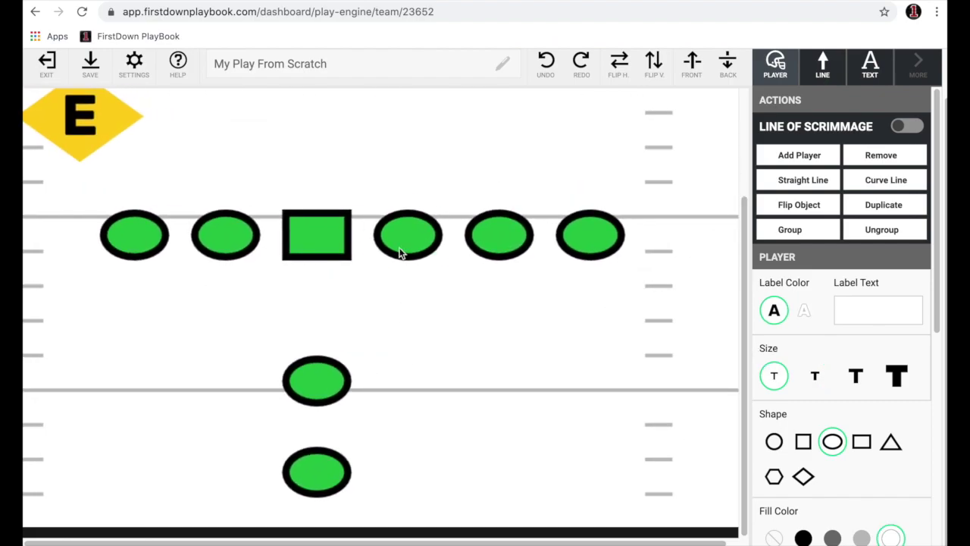
left_click(401, 253)
scroll(788, 390, "down", 5)
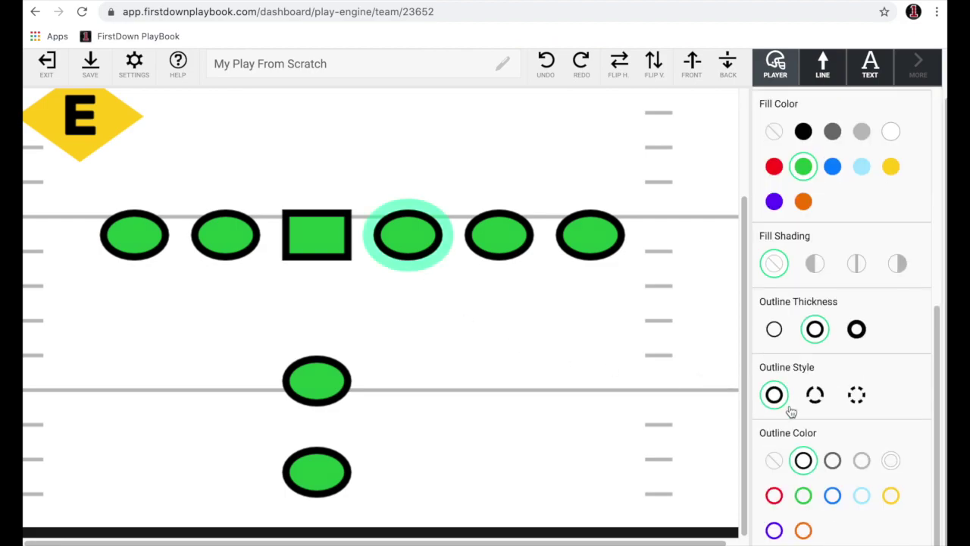
left_click(896, 263)
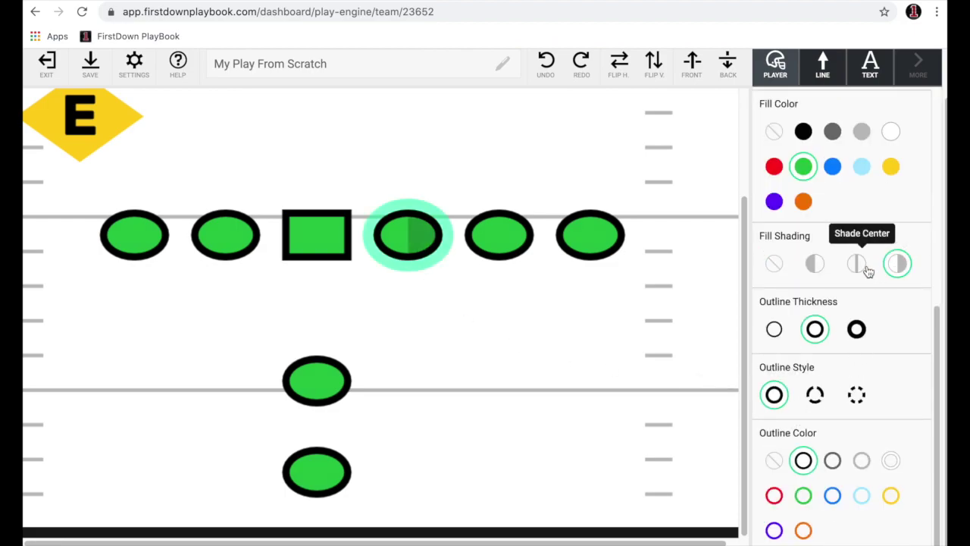
left_click(860, 266)
left_click(814, 265)
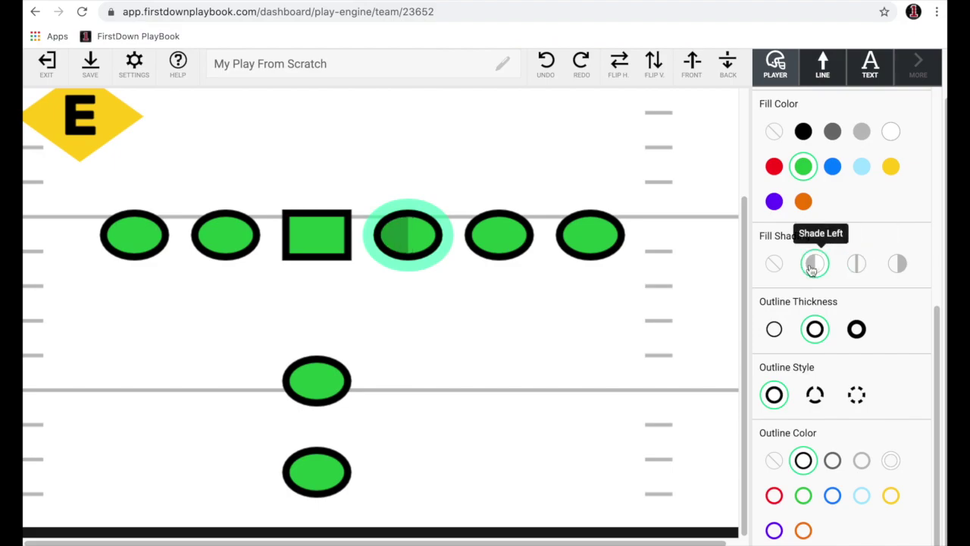
Give the back directly behind the center a thick outline and the player immediately left of the center a thin outline
left_click(308, 390)
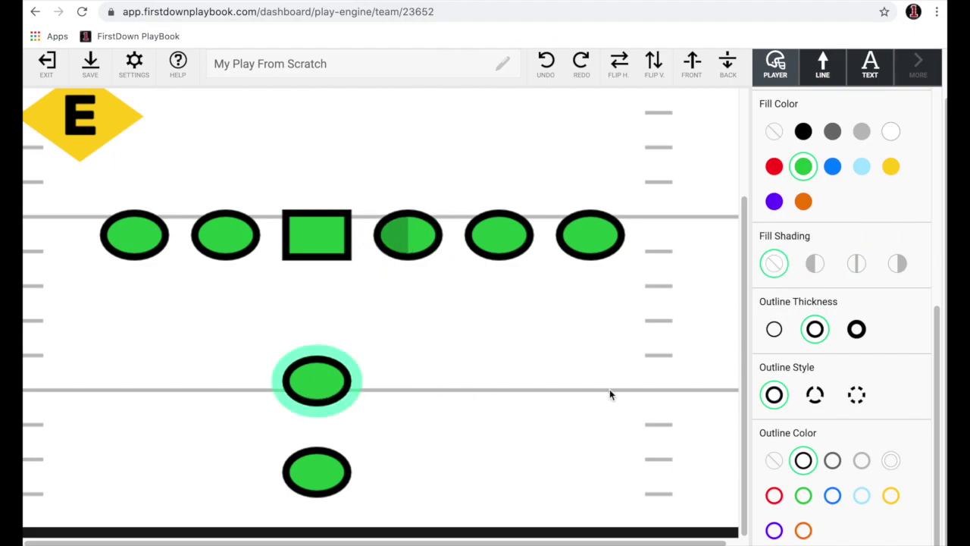
left_click(856, 329)
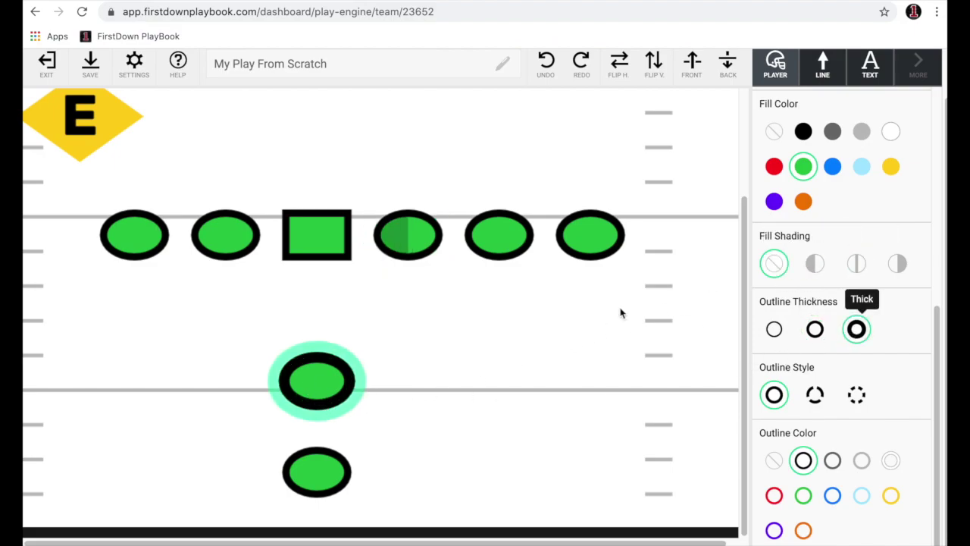
left_click(224, 241)
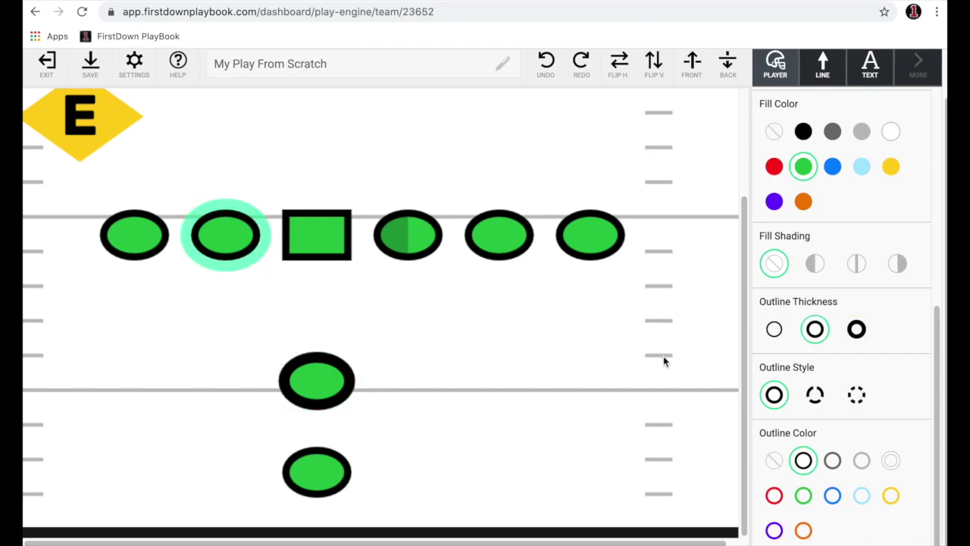
left_click(774, 329)
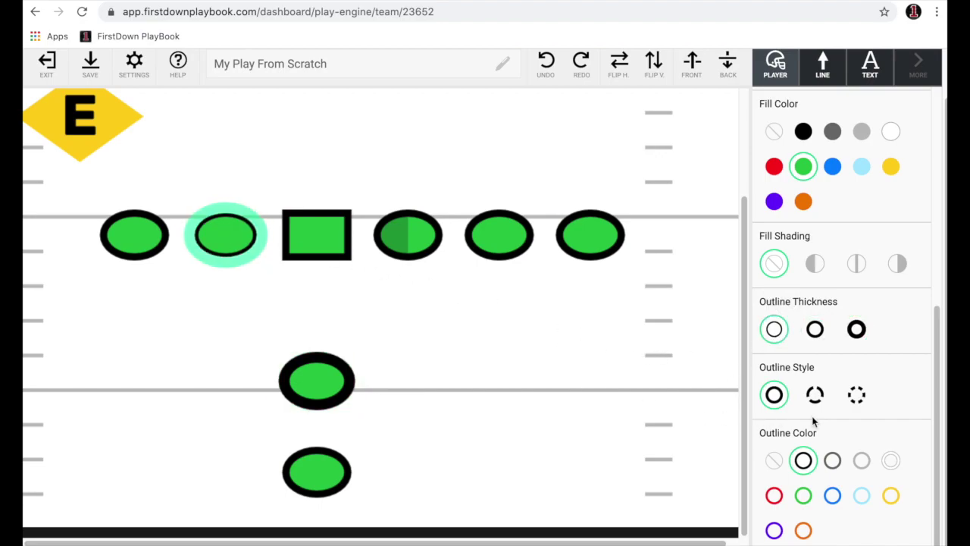
scroll(814, 421, "up", 4)
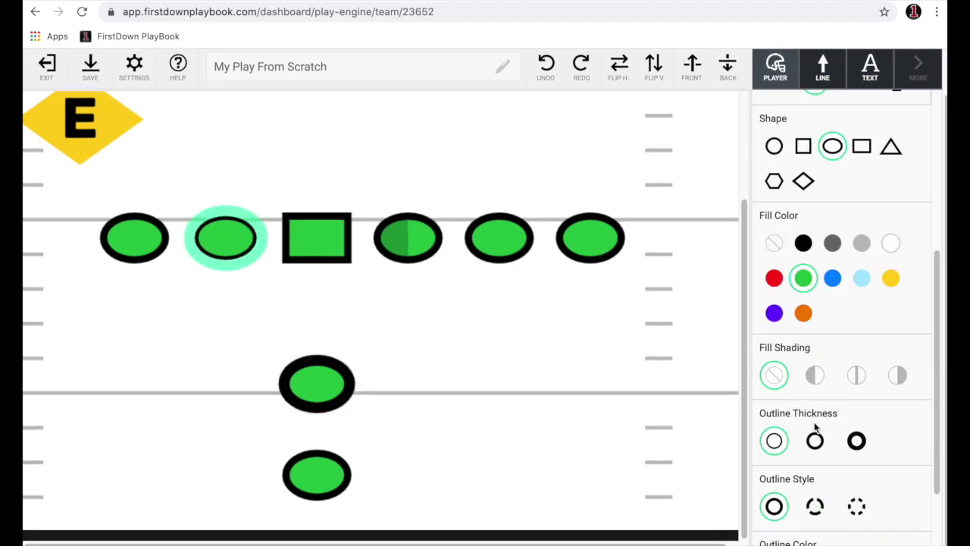
left_click(485, 365)
scroll(484, 364, "down", 3)
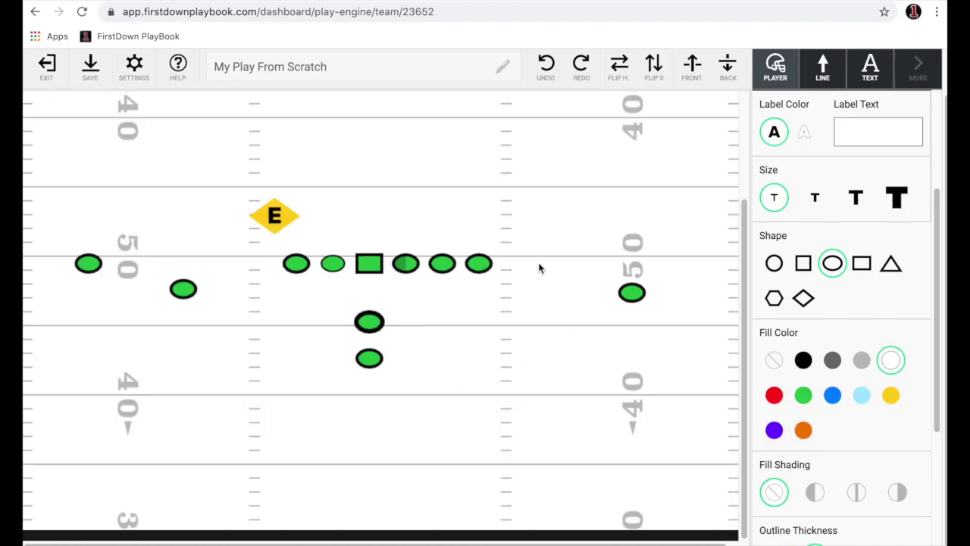
Fill the two rightmost line players and the wide right receiver with red, then deselect them
left_click_drag(660, 223, 435, 361)
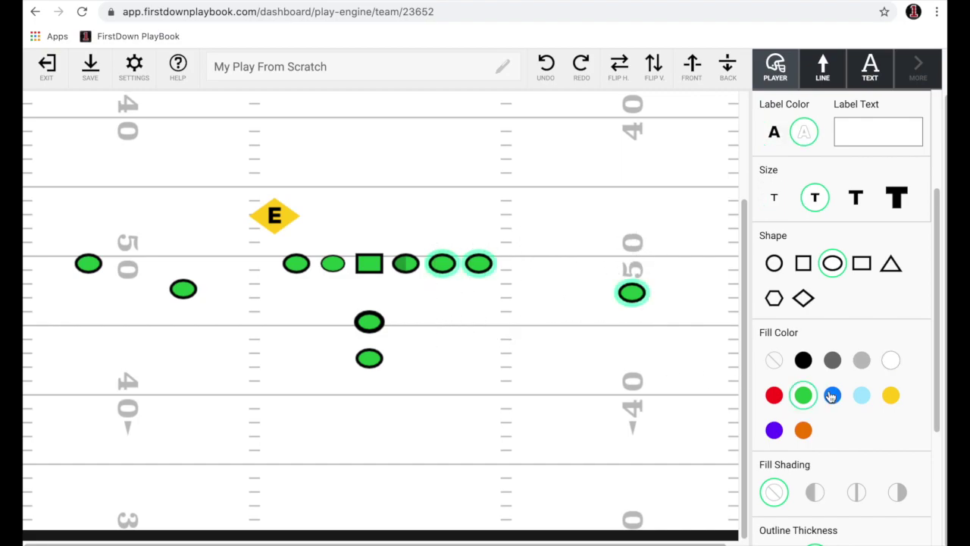
left_click(776, 397)
scroll(556, 383, "up", 3)
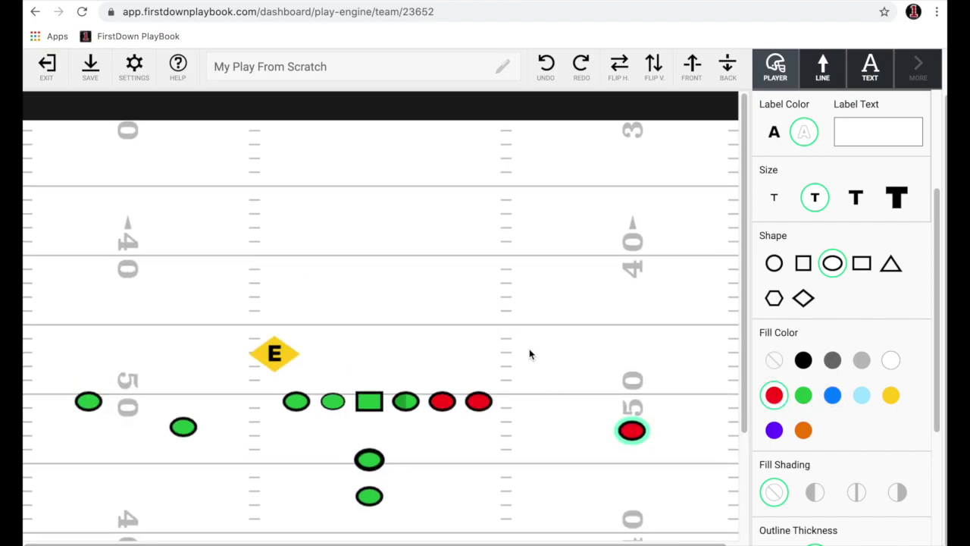
scroll(530, 355, "down", 3)
left_click(423, 395)
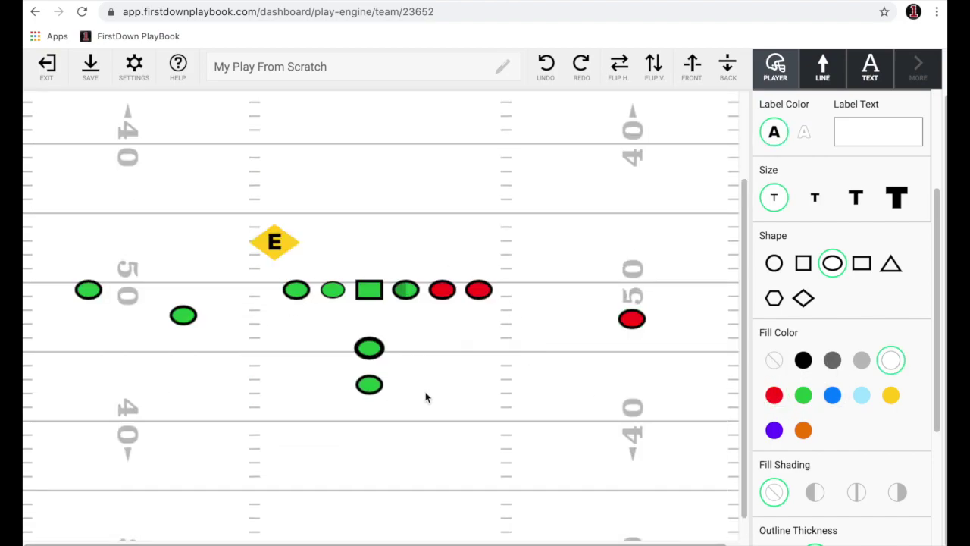
Add a straight route line to the wide right receiver and move the receiver slightly inside and upfield
left_click(632, 321)
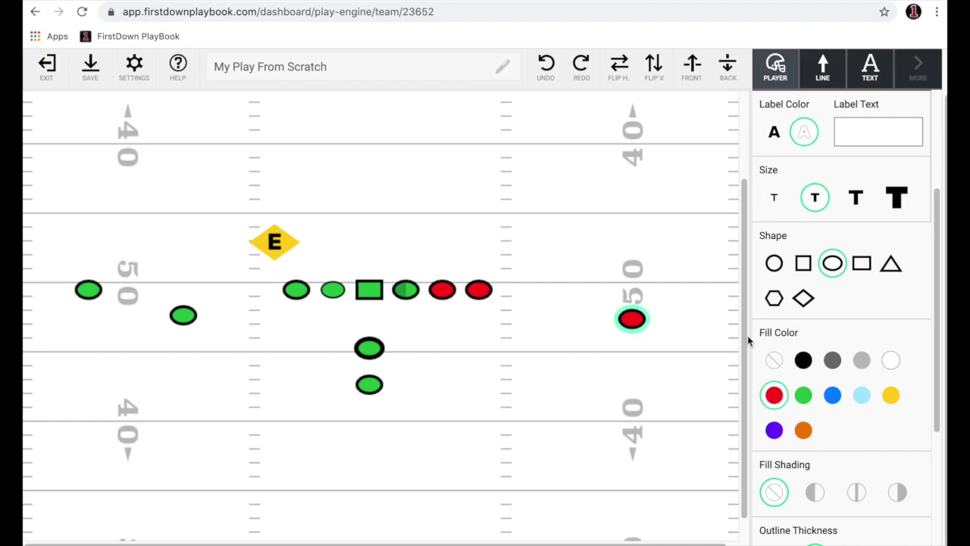
scroll(837, 354, "up", 3)
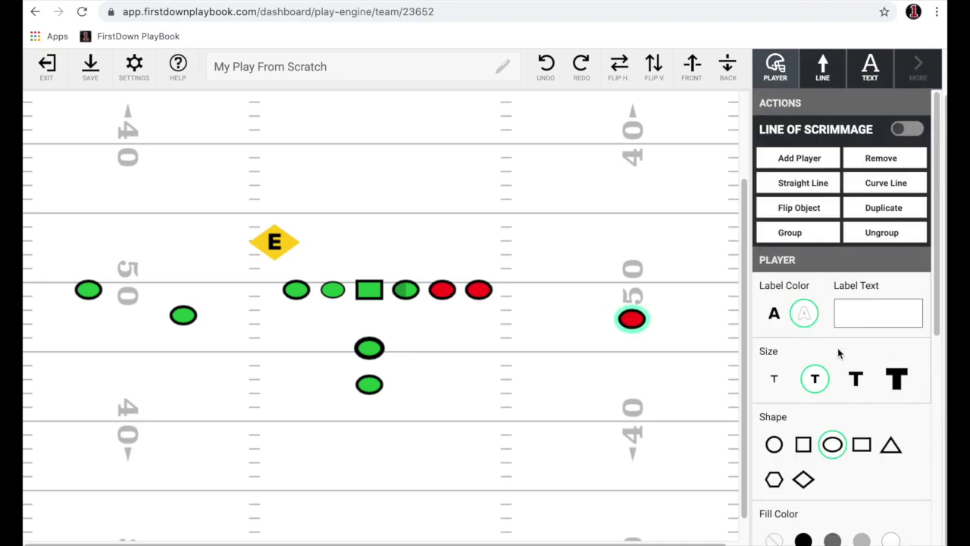
left_click(811, 188)
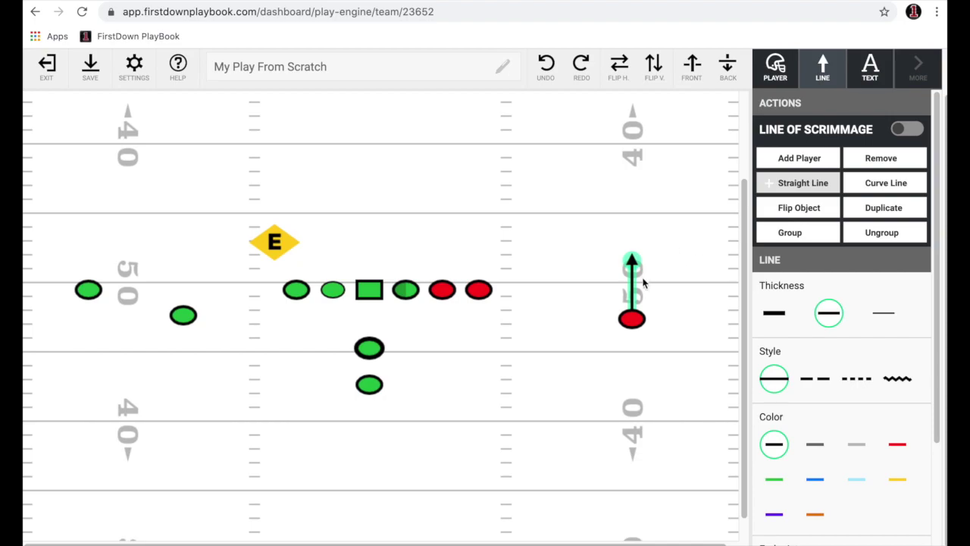
left_click(632, 318)
left_click_drag(534, 286, 615, 315)
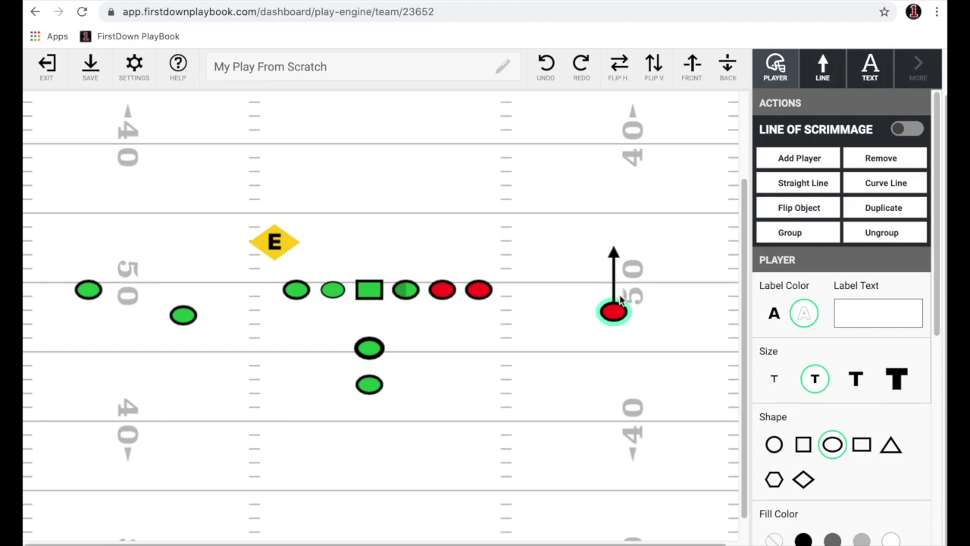
Extend the wide right receiver's straight route vertically upfield to just short of the 40-yard line
left_click(612, 258)
left_click_drag(612, 252, 697, 363)
mouse_move(599, 188)
left_mouse_down()
mouse_move(461, 172)
mouse_move(503, 165)
mouse_move(570, 184)
mouse_move(611, 209)
mouse_move(612, 199)
left_mouse_up()
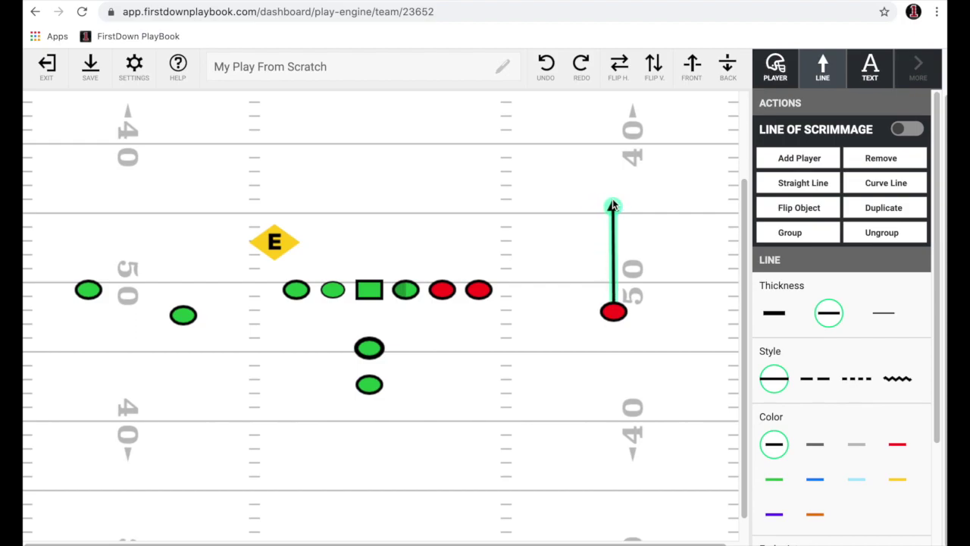
scroll(547, 256, "up", 2)
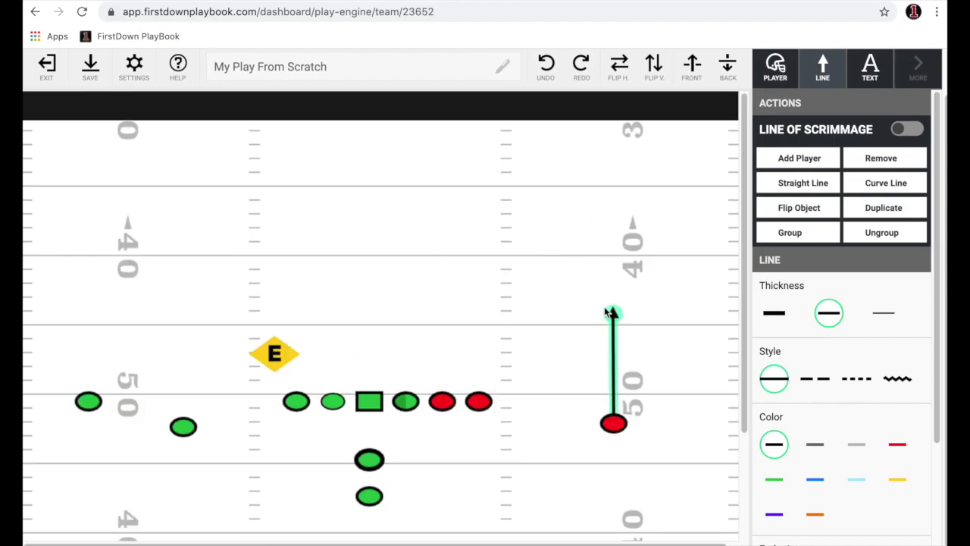
left_click_drag(612, 313, 613, 303)
left_click_drag(608, 273, 614, 265)
Add a curved line to the end of the receiver's route and shape it into a rounded inside break toward midfield
left_click(871, 184)
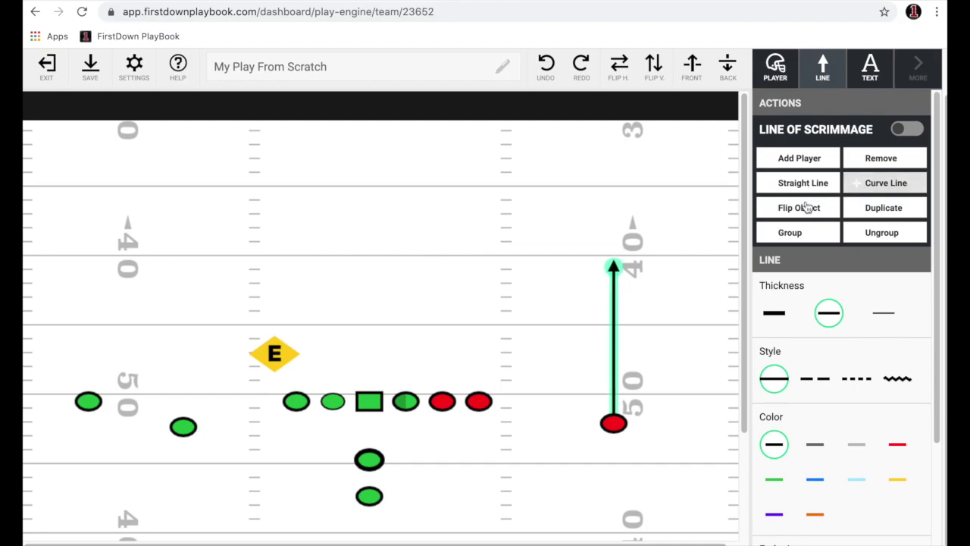
mouse_move(422, 212)
left_mouse_down()
mouse_move(373, 266)
mouse_move(727, 300)
mouse_move(430, 196)
left_mouse_up()
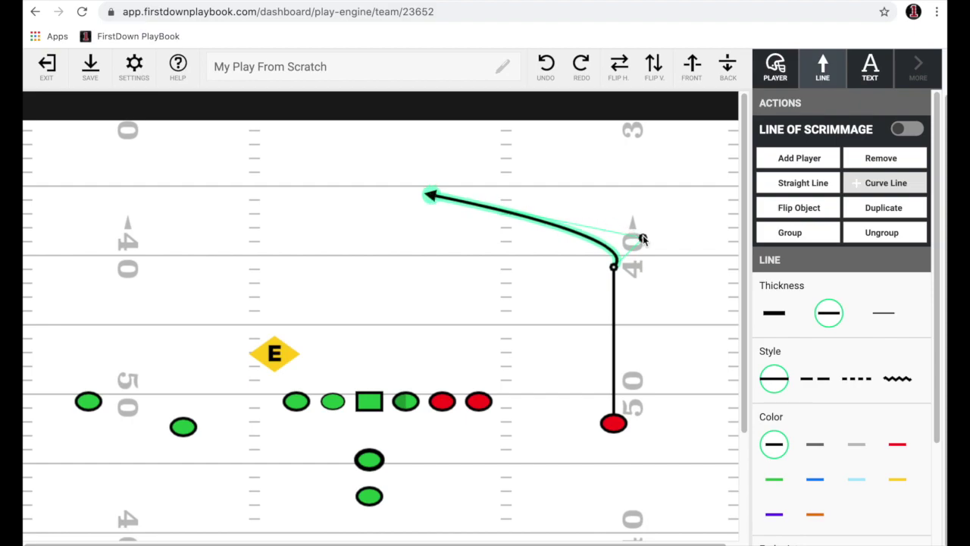
left_click_drag(643, 240, 612, 184)
left_click(613, 270)
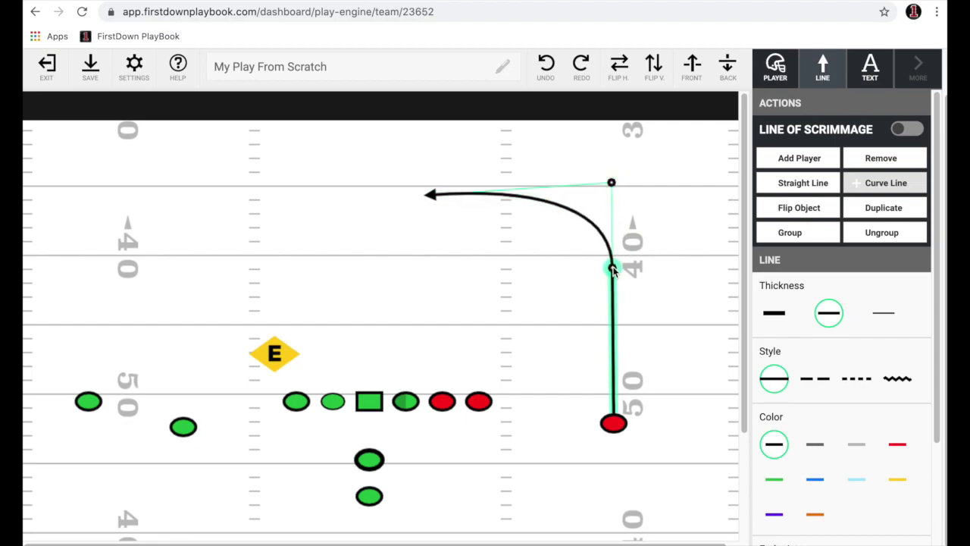
left_click(428, 197)
left_click_drag(428, 196, 437, 191)
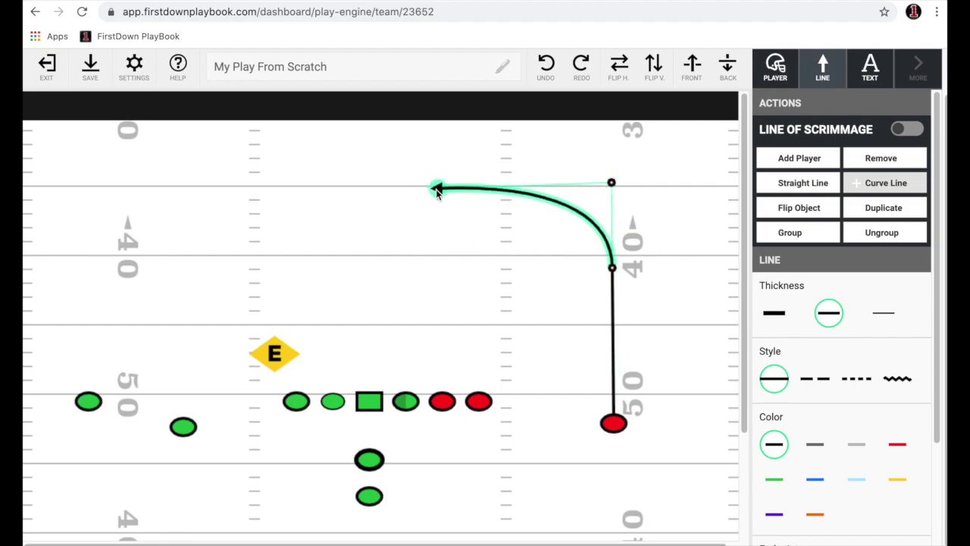
Color both the curved and straight segments of the receiver's route red, and deselect the route
left_click(897, 444)
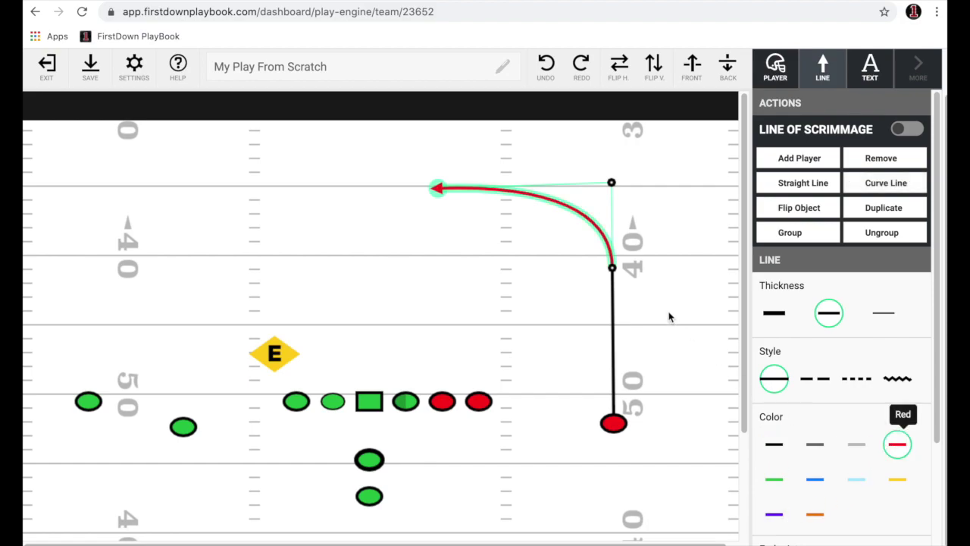
left_click(613, 274)
left_click(891, 445)
left_click(546, 317)
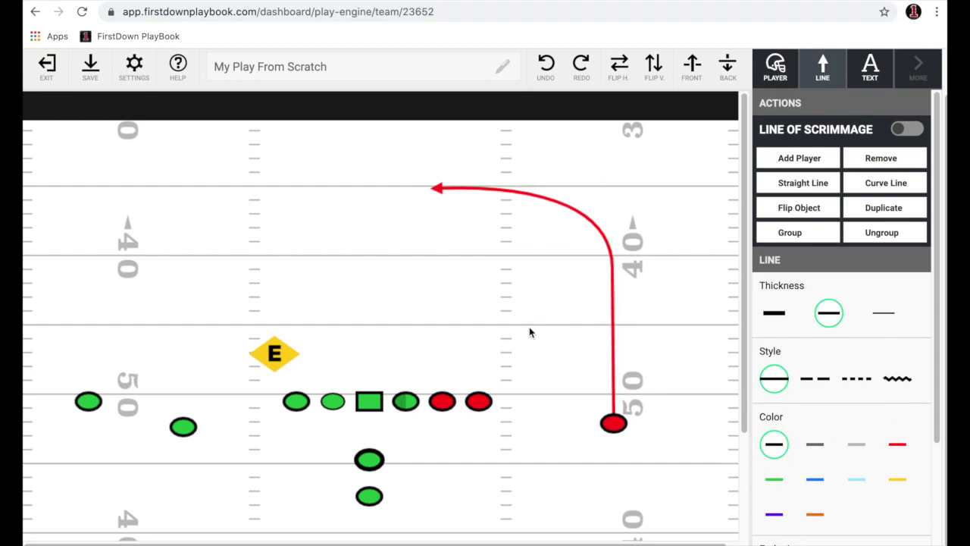
Change the fill color of the outermost red player on the line, nearest the wide right receiver, to purple
left_click(480, 401)
scroll(830, 394, "down", 1)
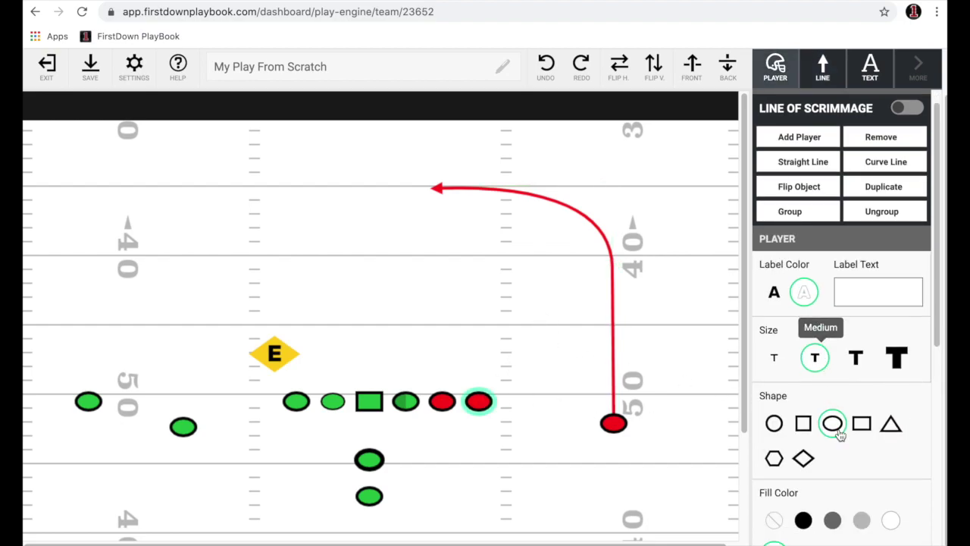
scroll(840, 448, "down", 3)
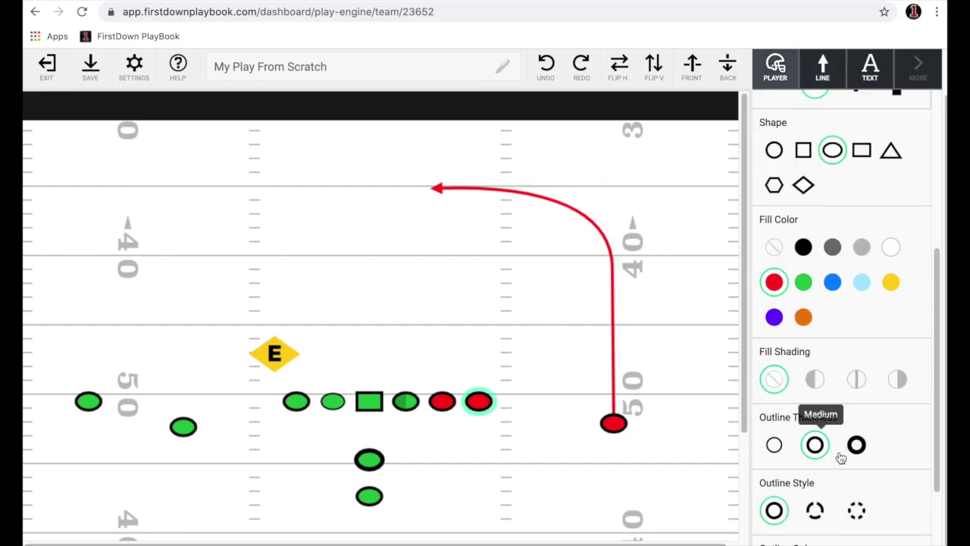
left_click(774, 317)
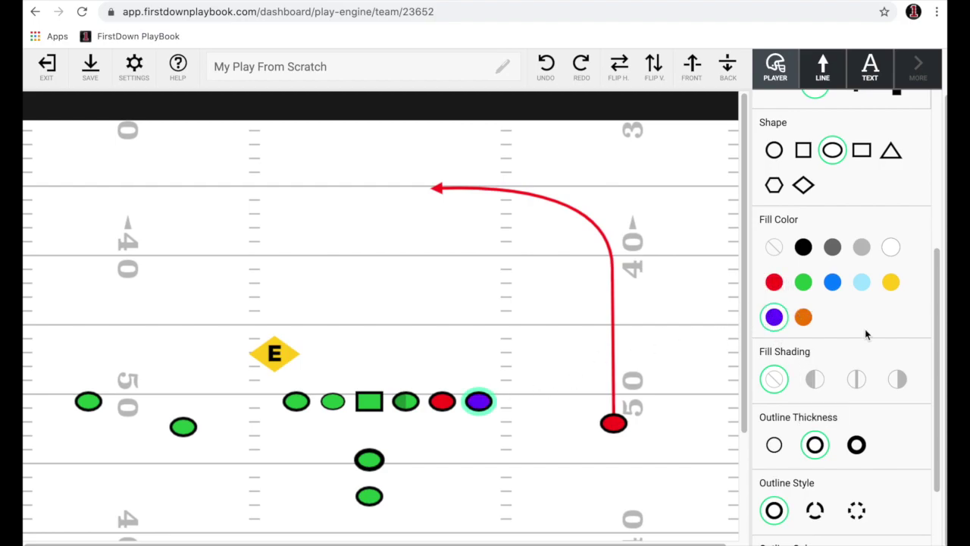
Add a straight line to the purple player and angle it diagonally outside across the receiver's route to just beyond the 40-yard line
scroll(866, 331, "up", 4)
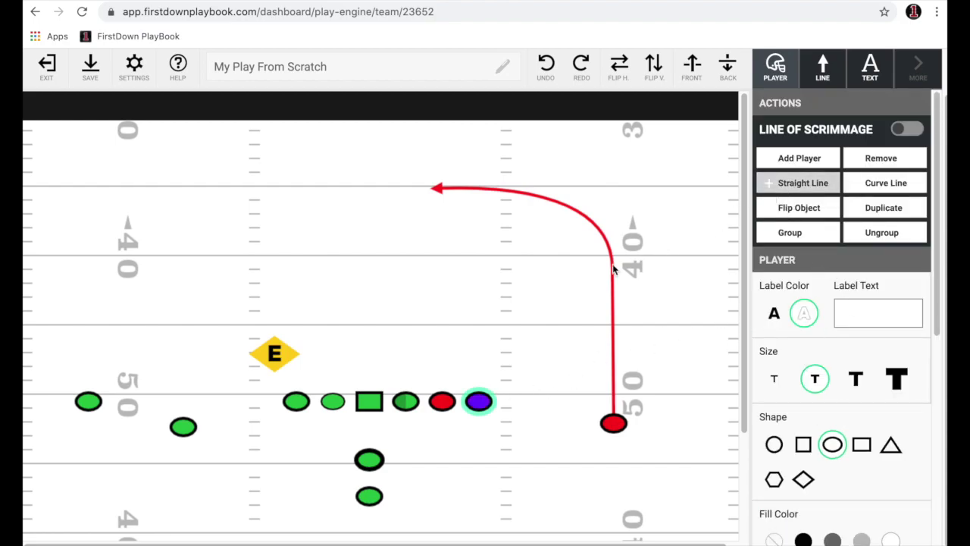
left_click(796, 183)
left_click_drag(478, 343, 647, 220)
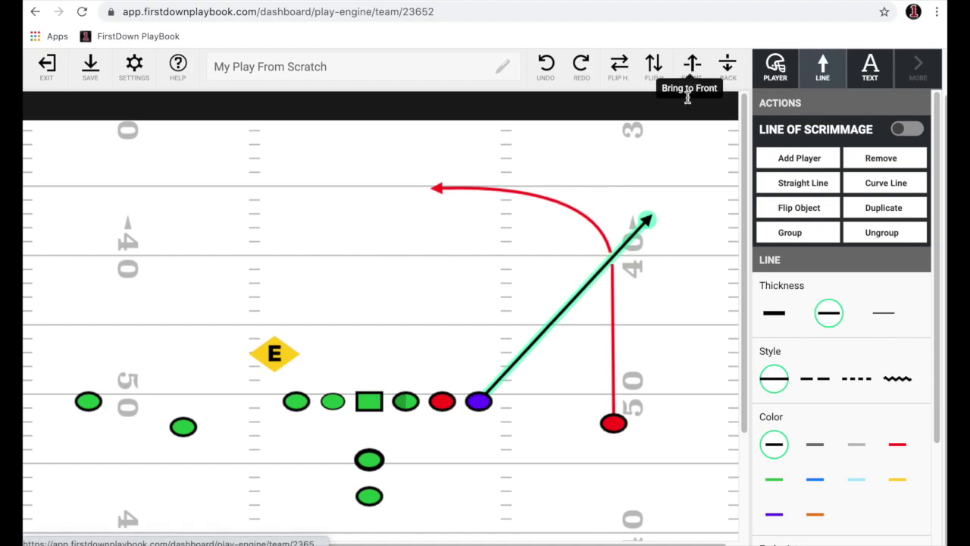
left_click(576, 249)
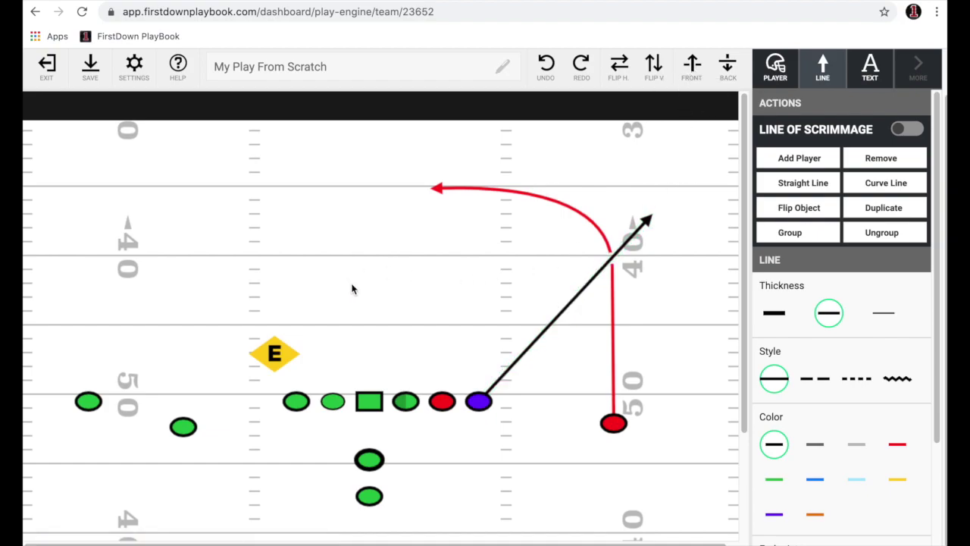
Add a straight line to the half-shaded green lineman beside the center square and shorten it to a stub just upfield of him
scroll(352, 289, "up", 5)
scroll(314, 260, "down", 5)
scroll(314, 260, "right", 3)
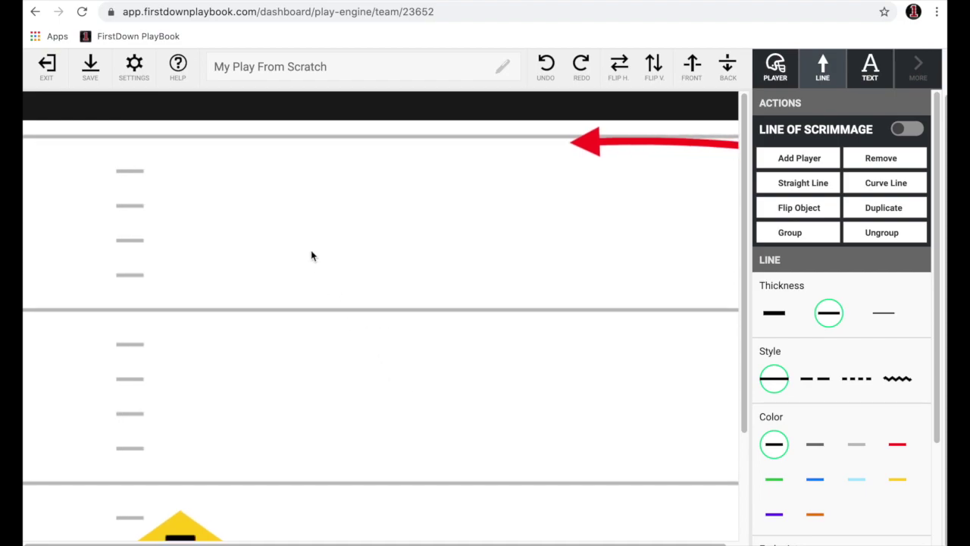
scroll(338, 238, "down", 3)
scroll(337, 238, "right", 2)
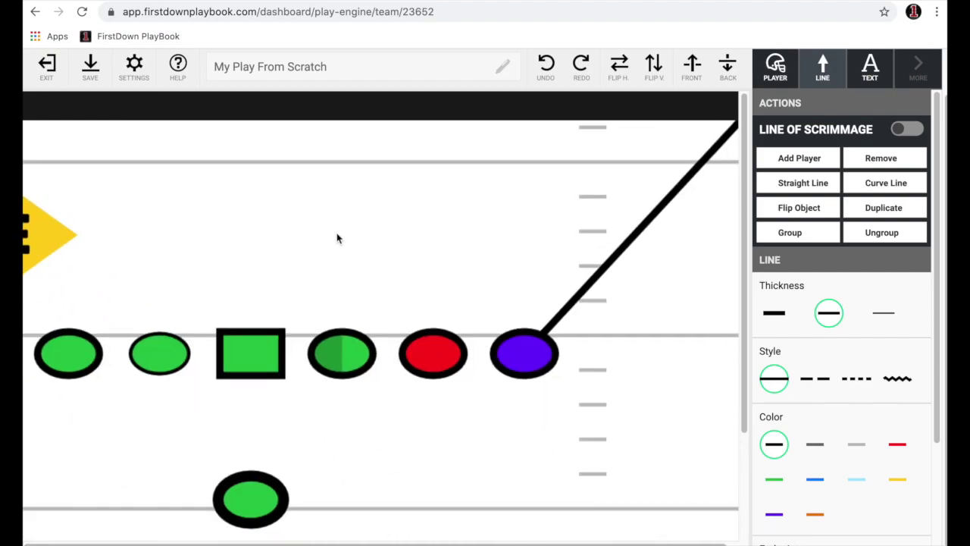
left_click(349, 362)
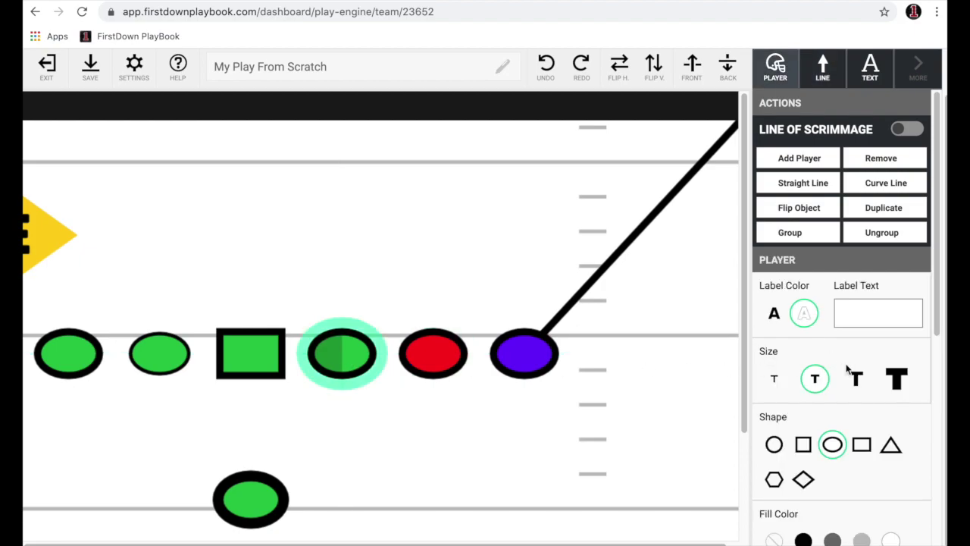
scroll(847, 372, "down", 1)
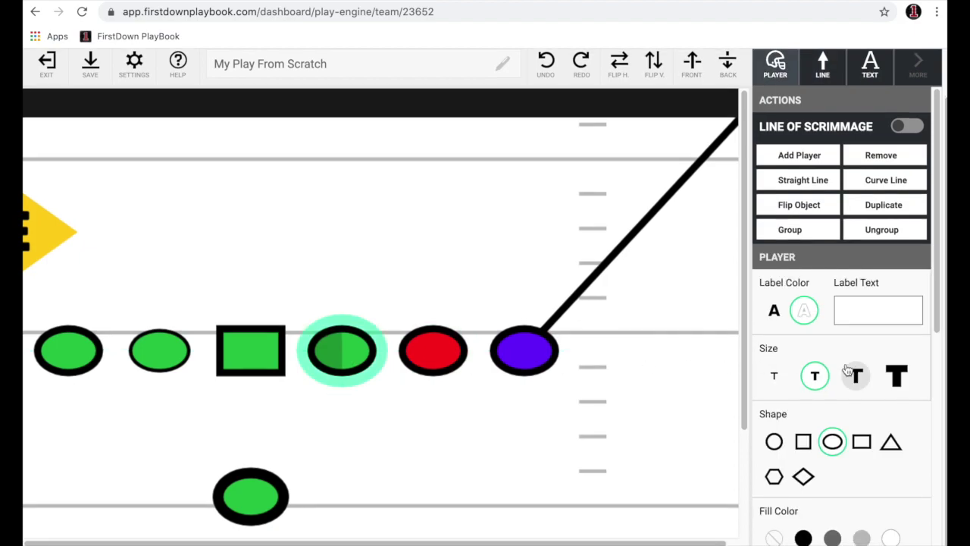
left_click(821, 183)
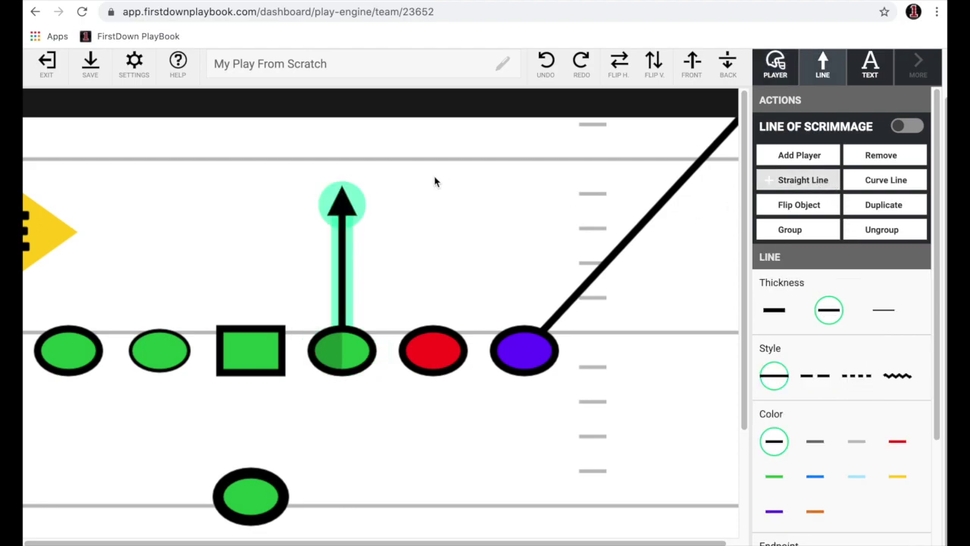
left_click_drag(346, 203, 349, 296)
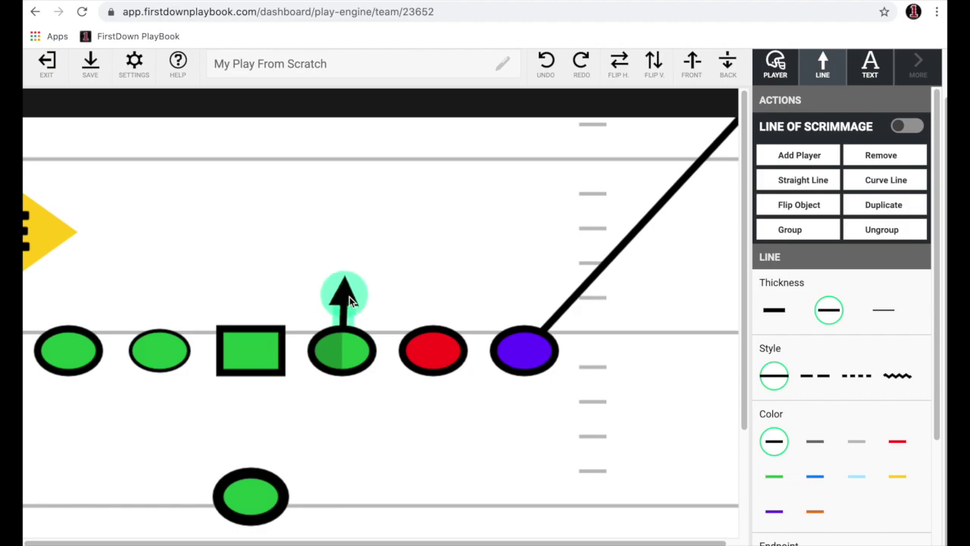
Try the Ball and angled block endpoints on the half-shaded lineman's line, settle on 90 T Block, and shorten the line slightly
scroll(863, 421, "down", 2)
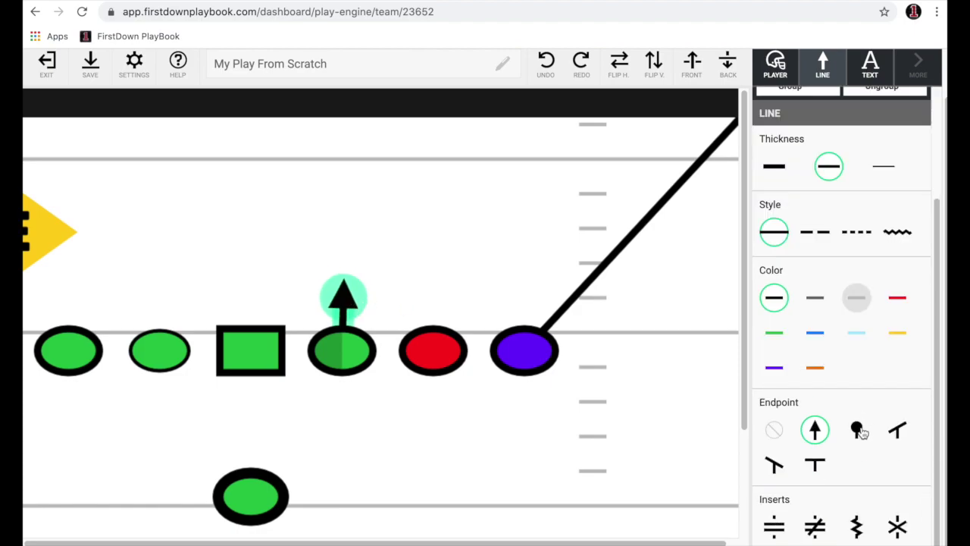
left_click(859, 430)
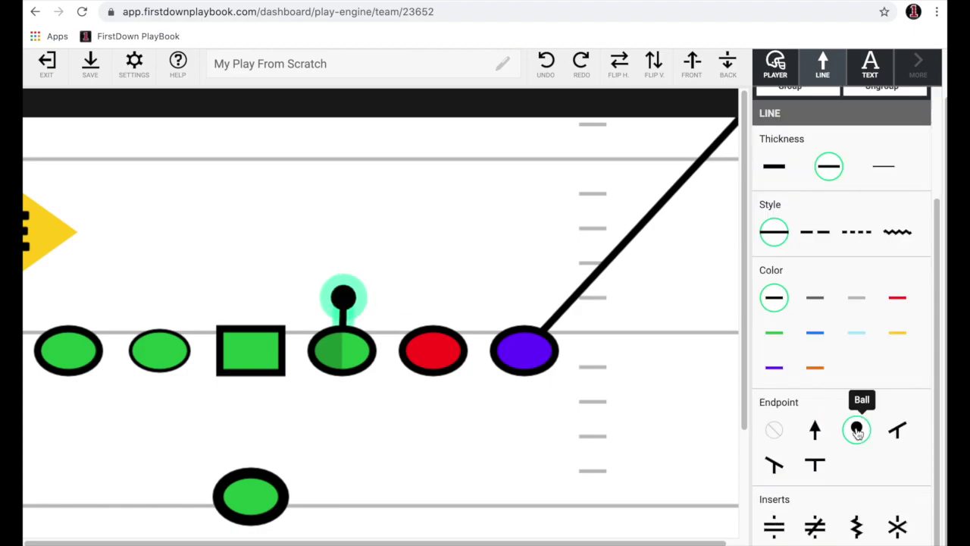
left_click(816, 462)
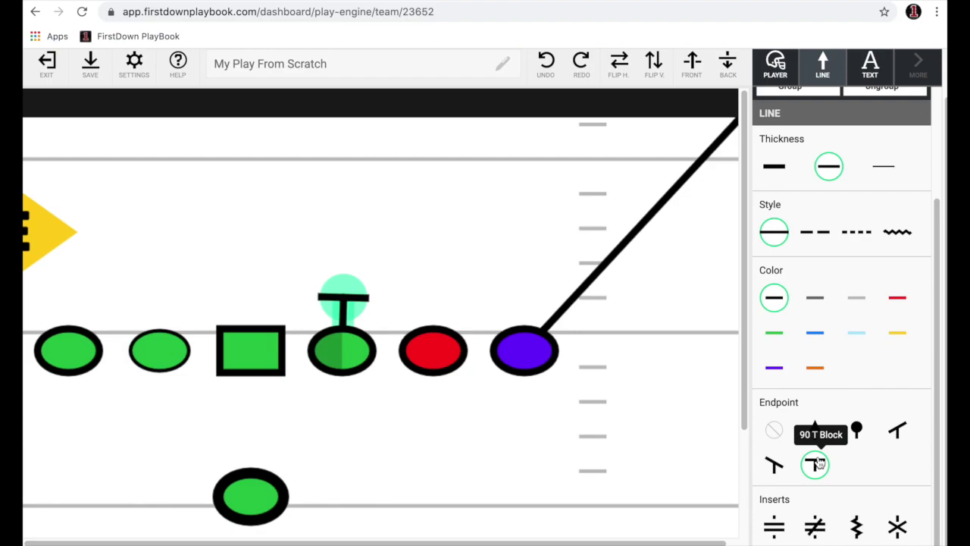
left_click(899, 431)
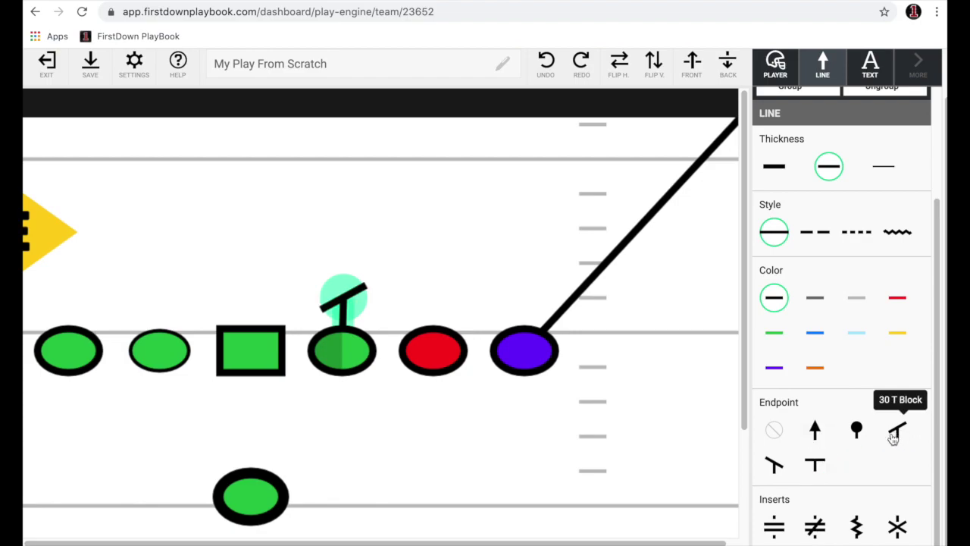
left_click(775, 464)
left_click(814, 465)
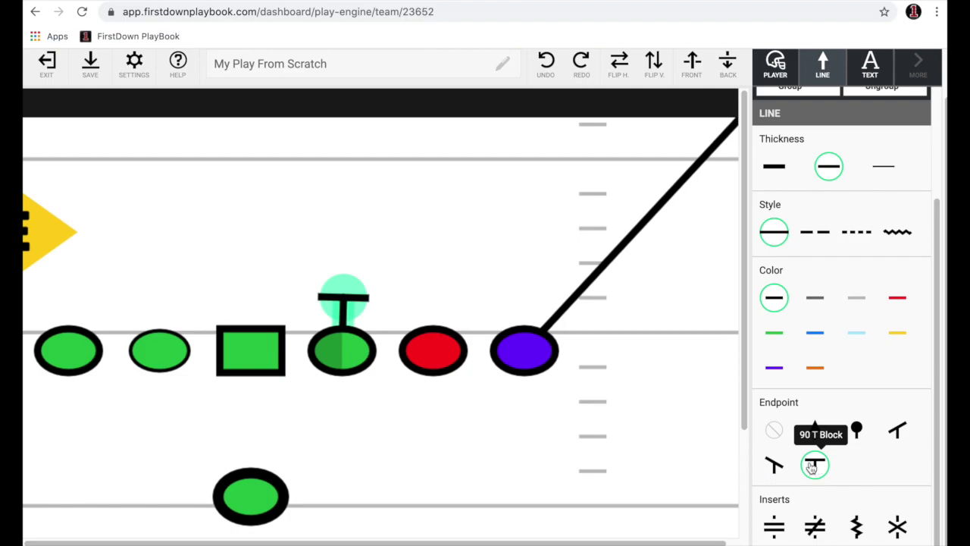
left_click_drag(360, 307, 361, 306)
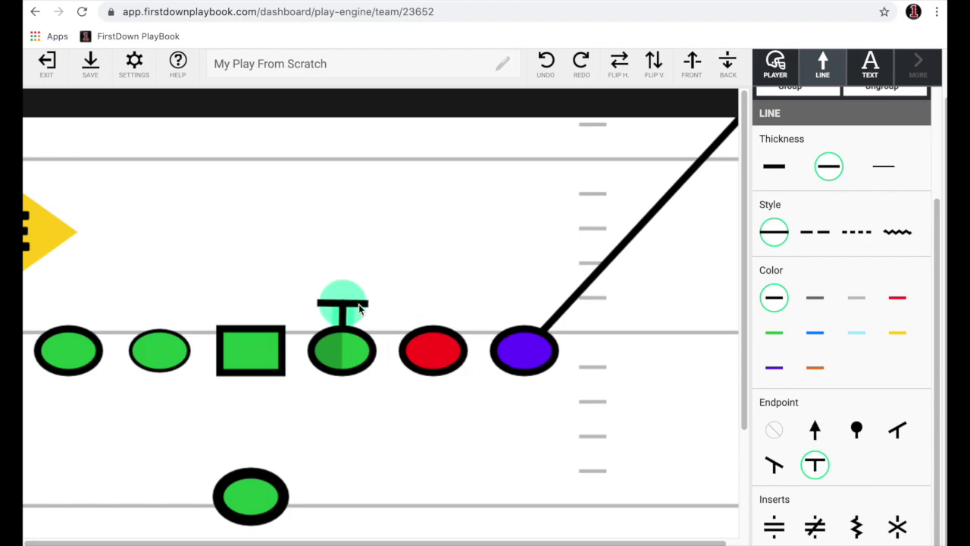
Add a second straight segment to the lineman's line and shape both into a V behind the line, ending behind the red player
scroll(833, 341, "up", 2)
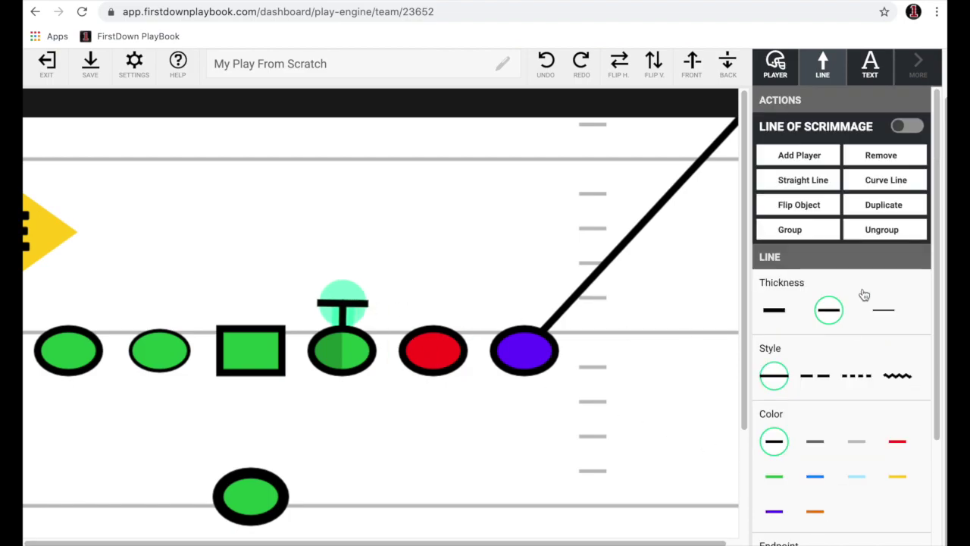
left_click(803, 179)
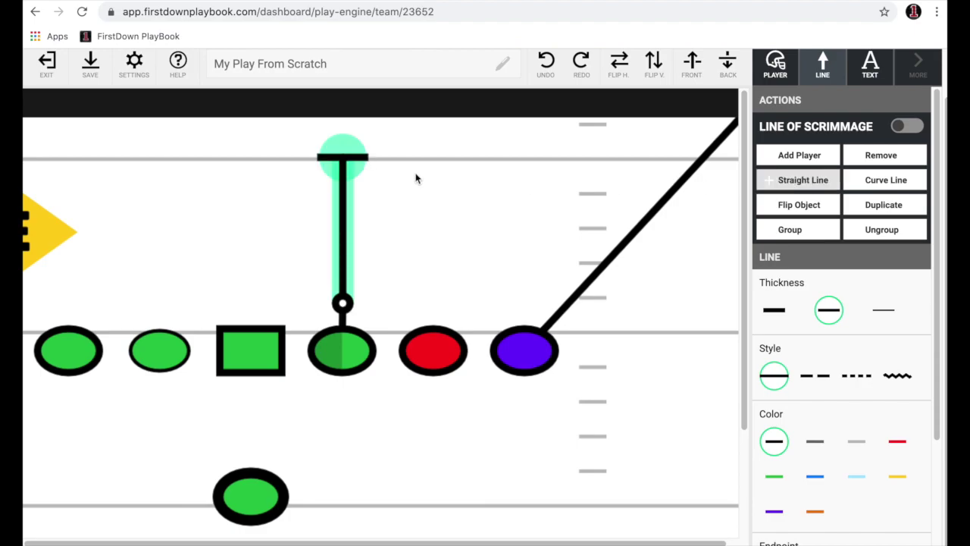
left_click_drag(338, 157, 339, 269)
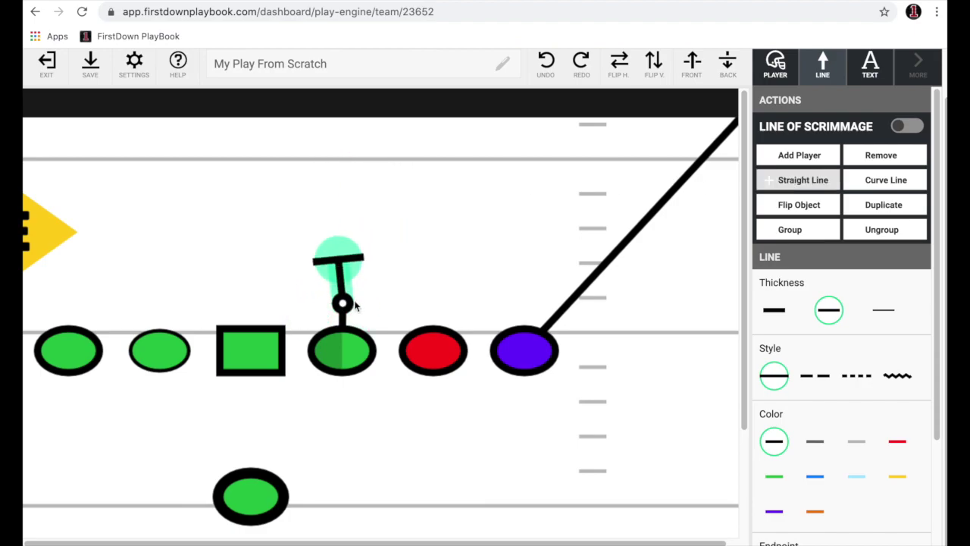
left_click_drag(342, 303, 309, 389)
left_click_drag(339, 269, 312, 317)
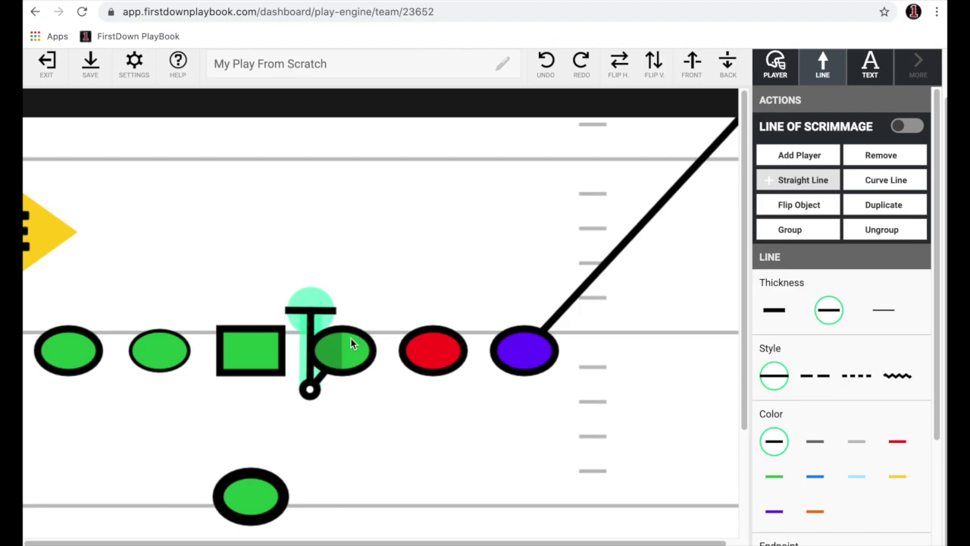
left_click_drag(316, 400, 377, 413)
left_click_drag(318, 312, 369, 417)
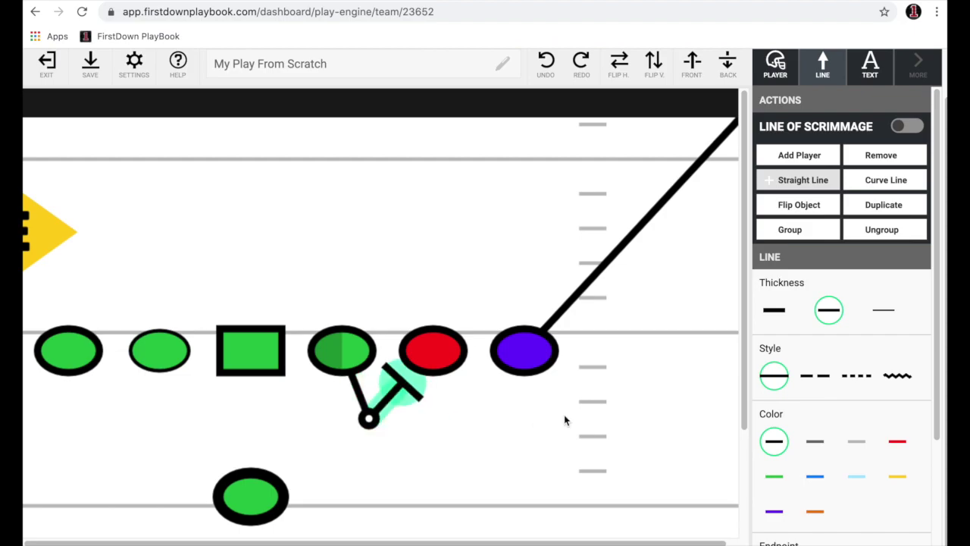
Change the blocking line's endpoint to 30 T Block, nudge its bend slightly outside, and deselect the line
scroll(856, 376, "down", 2)
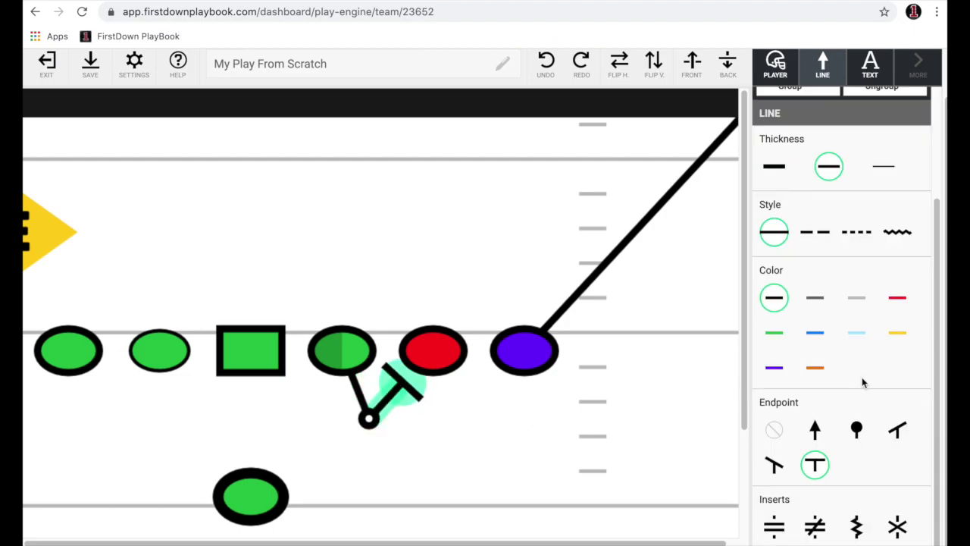
left_click(896, 431)
left_click_drag(376, 428, 385, 428)
left_click(423, 425)
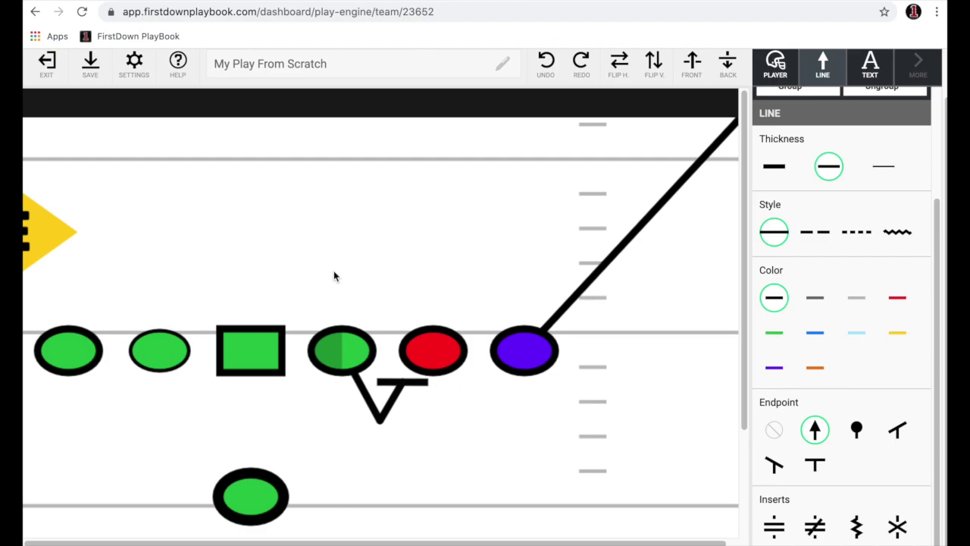
Add the text "Block The A Gap" and place it along the 40-yard line above the yellow E defender
scroll(333, 276, "down", 3)
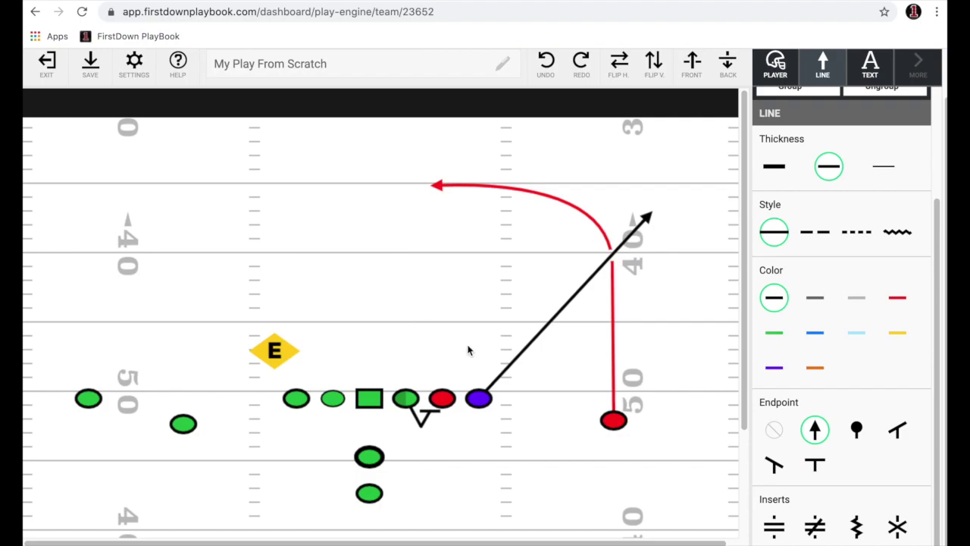
scroll(845, 333, "up", 2)
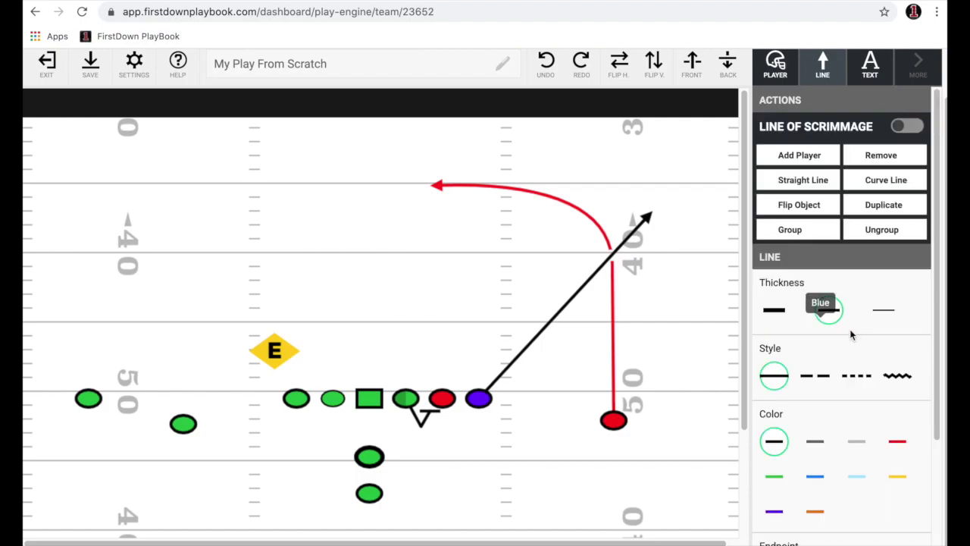
left_click(917, 175)
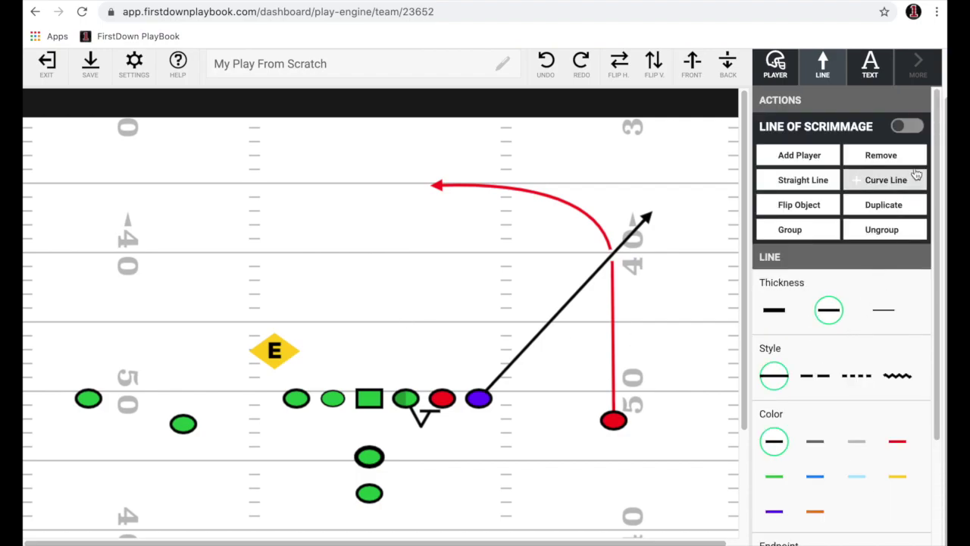
left_click(872, 69)
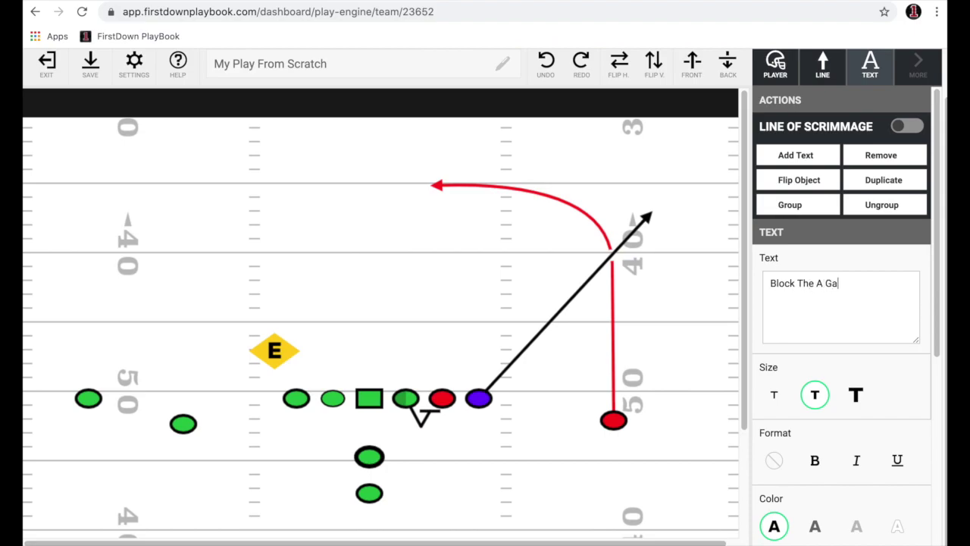
left_click(824, 157)
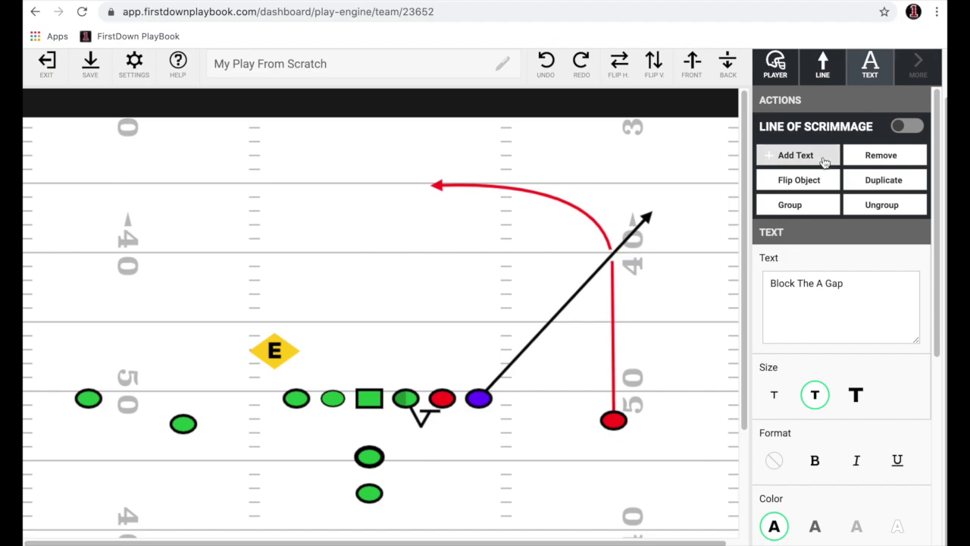
left_click_drag(373, 400, 329, 273)
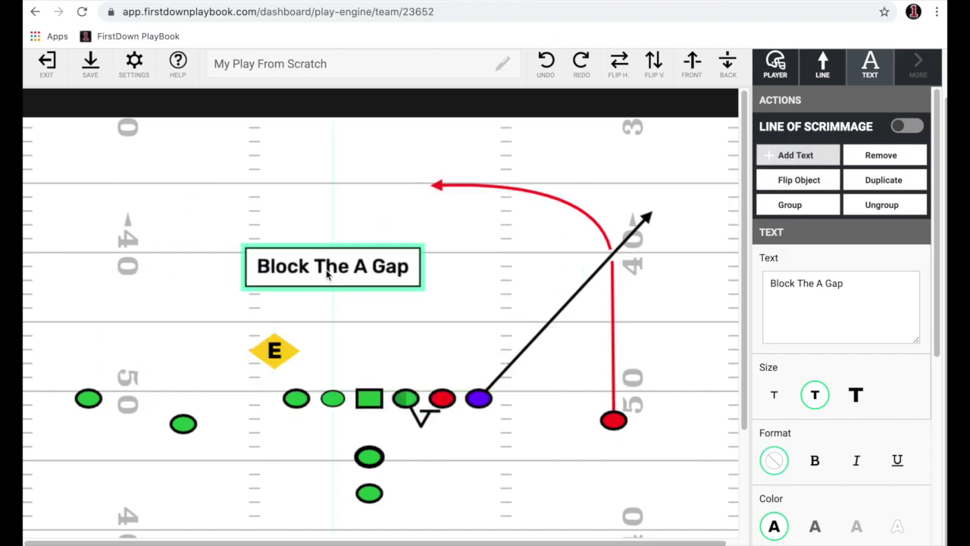
Set the "Block The A Gap" text to the largest size, make it bold, italic and underlined, and color it purple
left_click(771, 396)
left_click(815, 395)
left_click(856, 395)
left_click(814, 460)
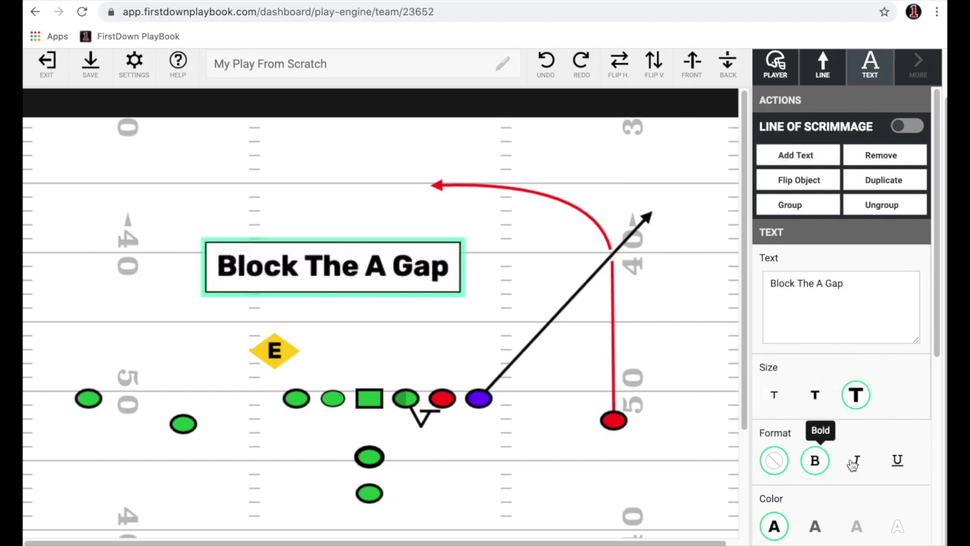
left_click(857, 460)
left_click(896, 460)
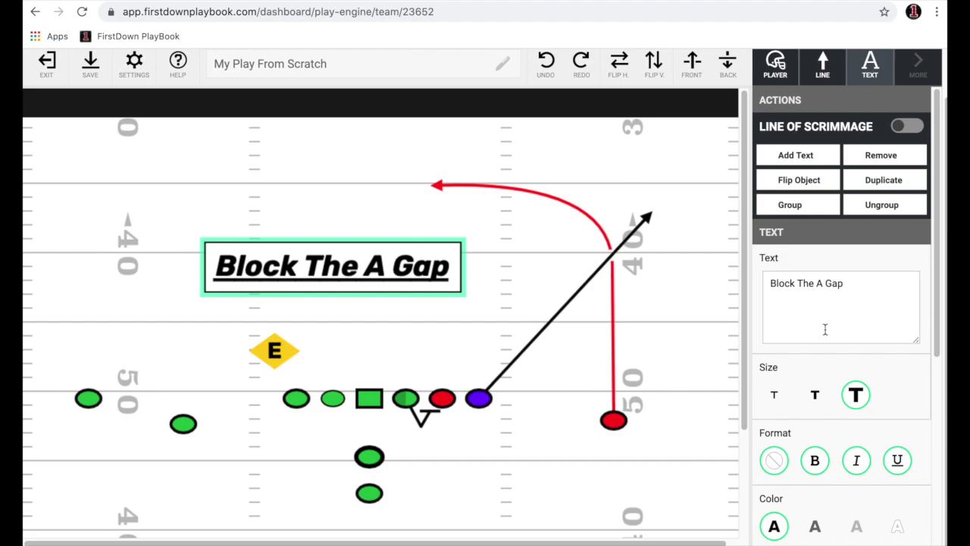
scroll(823, 334, "down", 5)
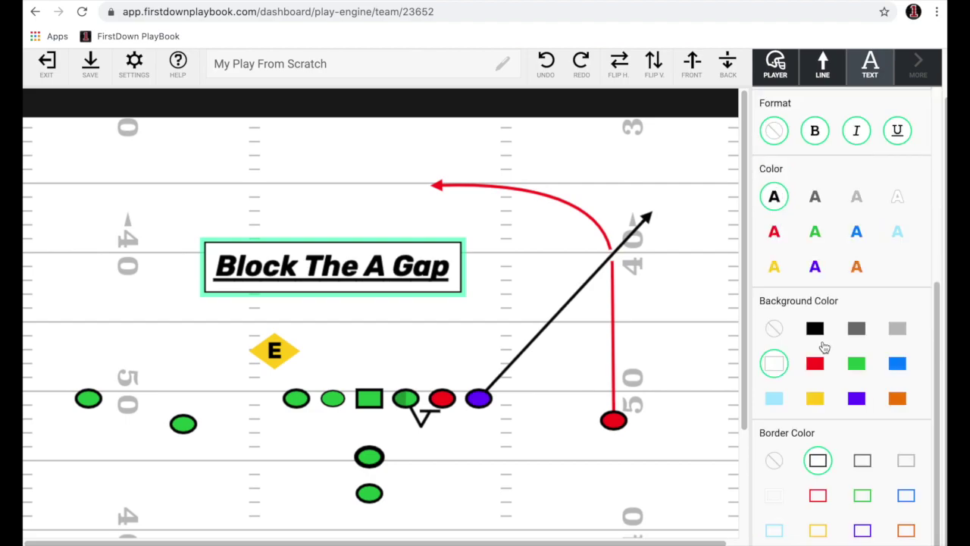
left_click(814, 266)
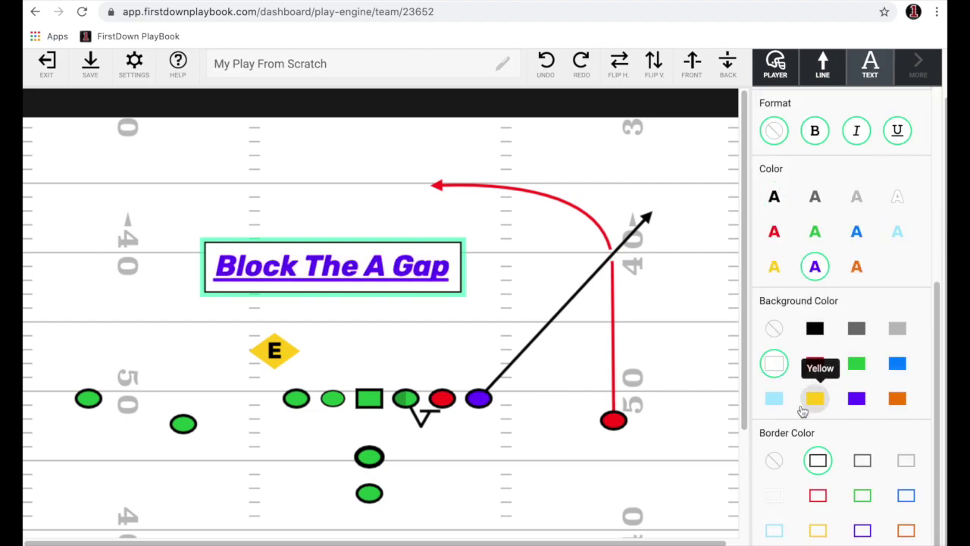
Give the "Block The A Gap" text a yellow background with no border, and deselect it
left_click(814, 398)
left_click(773, 460)
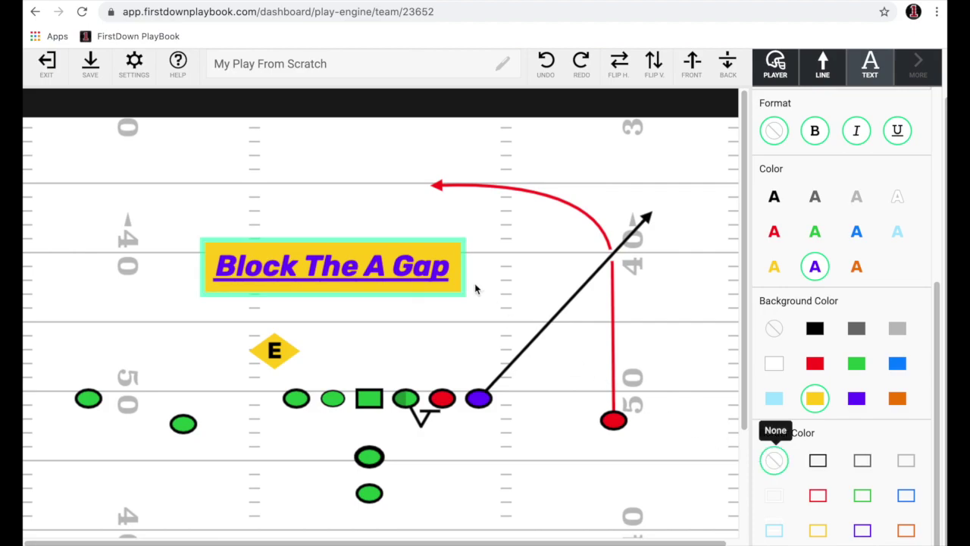
scroll(349, 189, "up", 1)
left_click(628, 198)
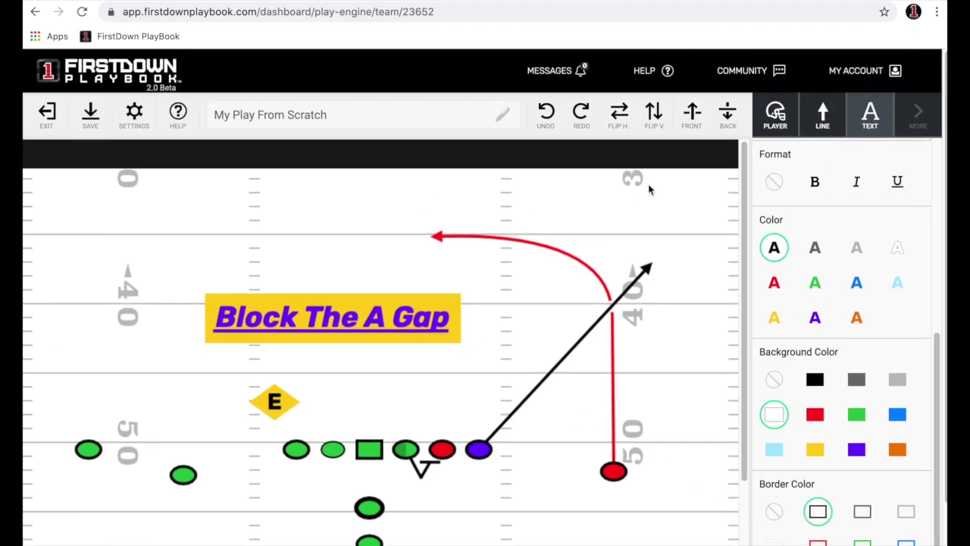
Add a notes section to the play, try the full-screen notes view, and show the notes side by side with the field
left_click(918, 112)
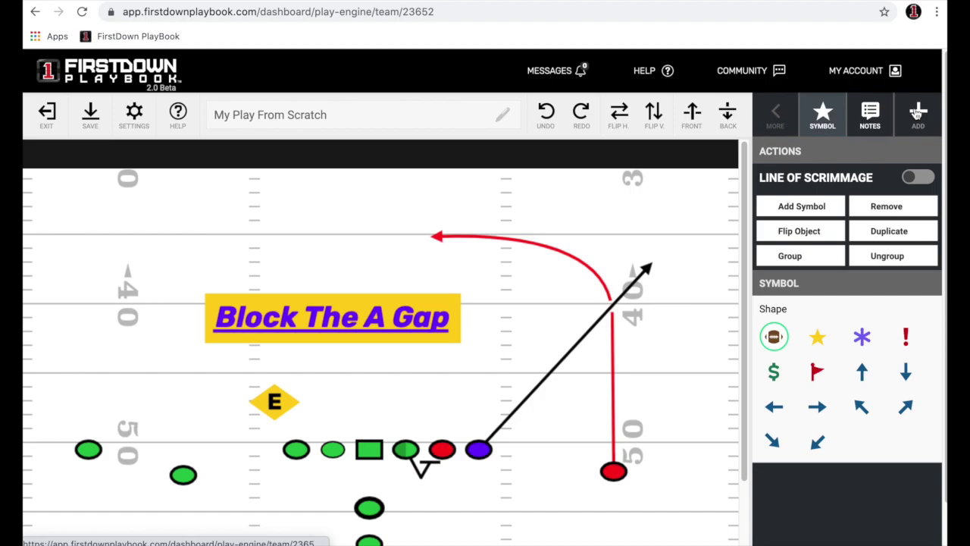
left_click(870, 112)
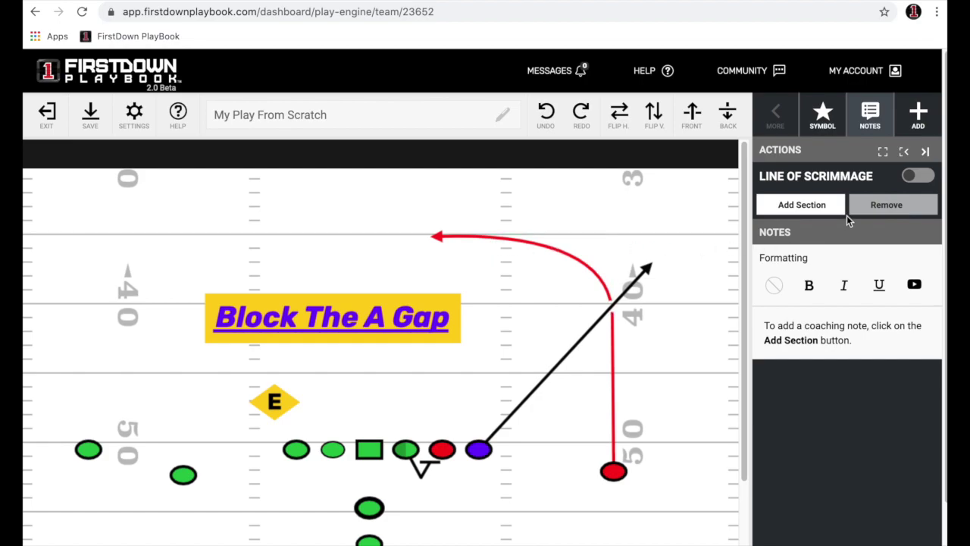
left_click(804, 206)
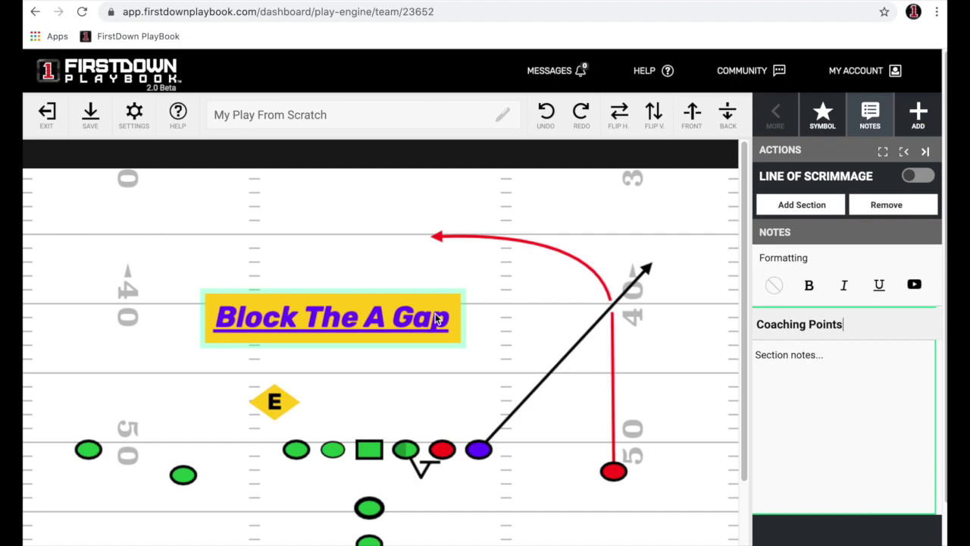
left_click(883, 151)
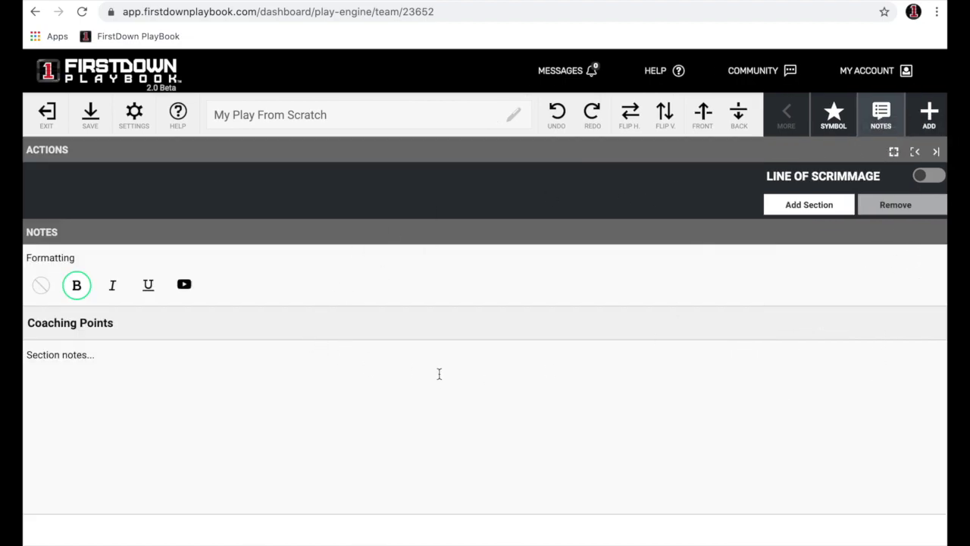
left_click(916, 151)
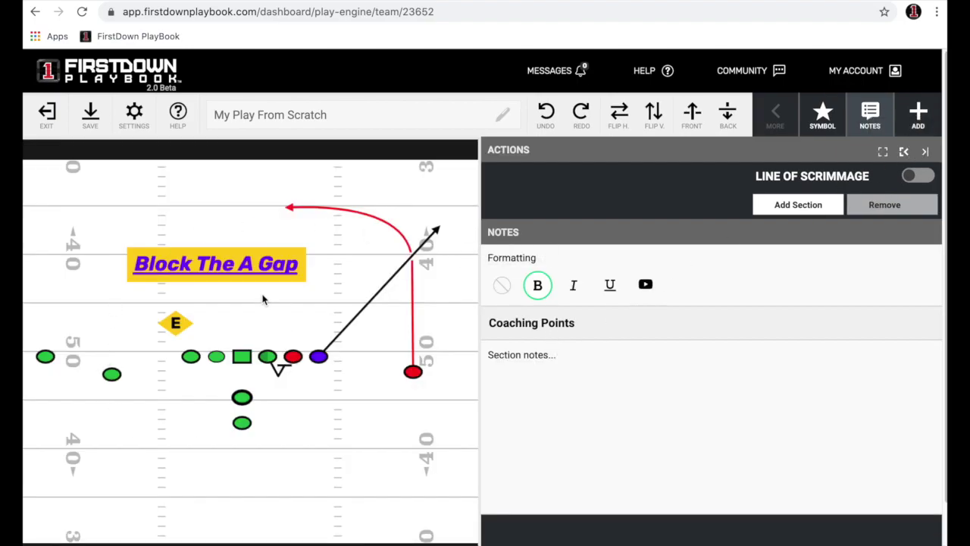
Replace the placeholder section notes under Coaching Points with "ncjncojnconcodcnidninndnbuowbvwuvbvwbvbu"
left_click(529, 355)
double_click(529, 355)
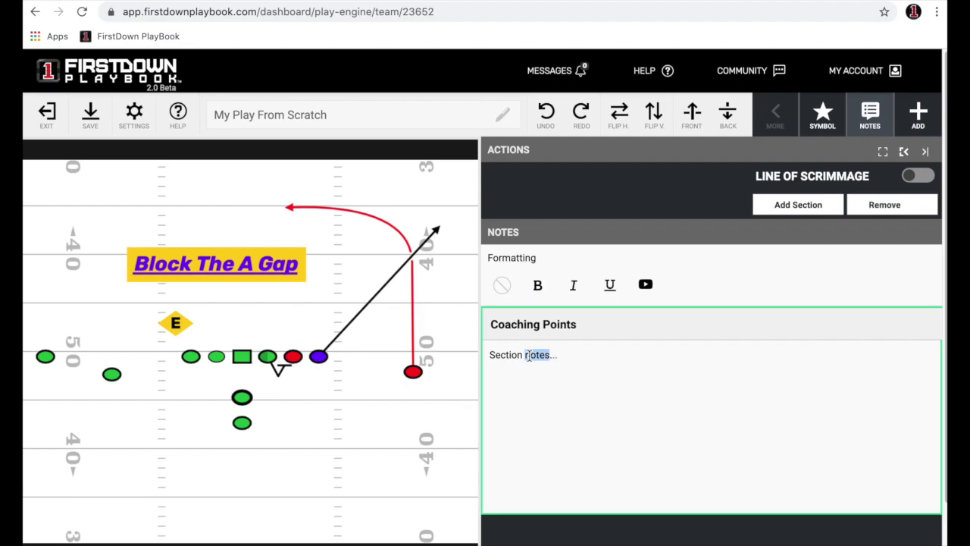
left_click(560, 355)
key("BackSpace")
key("BackSpace")
key("BackSpace")
key("BackSpace")
key("BackSpace")
type("ncjncojnconcodcnidninndnbuowbvwuvbvwbvbu")
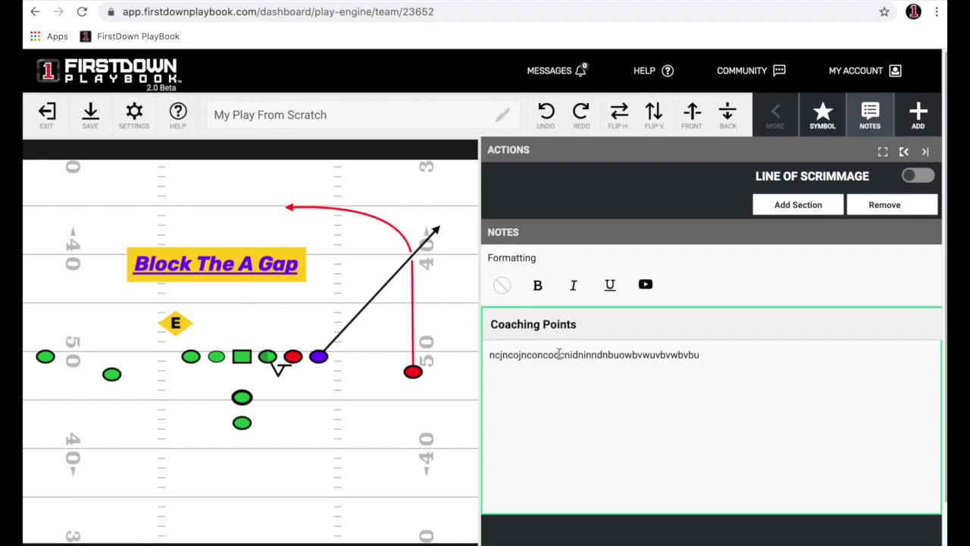
Save the play, exit the editor, and look through the team plays in Find A Play
left_click(92, 122)
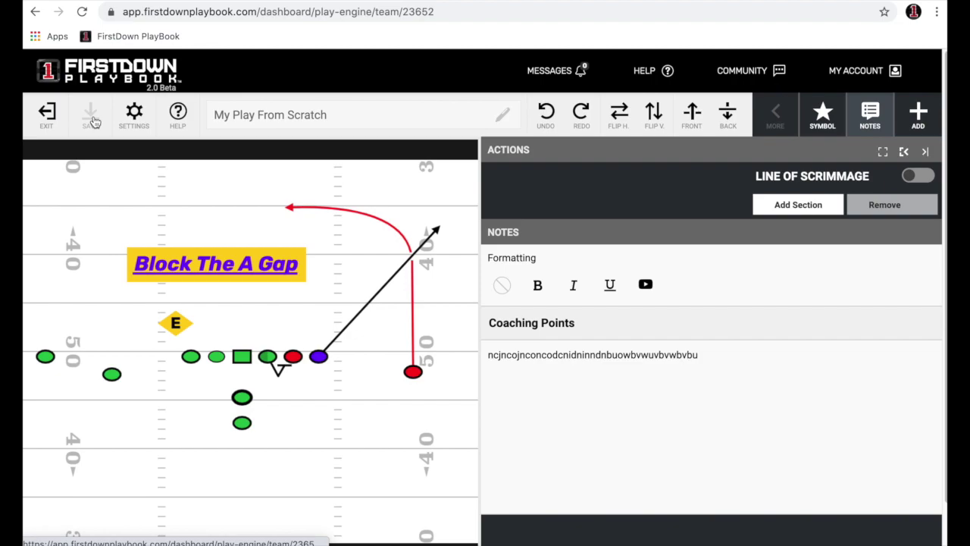
left_click(92, 121)
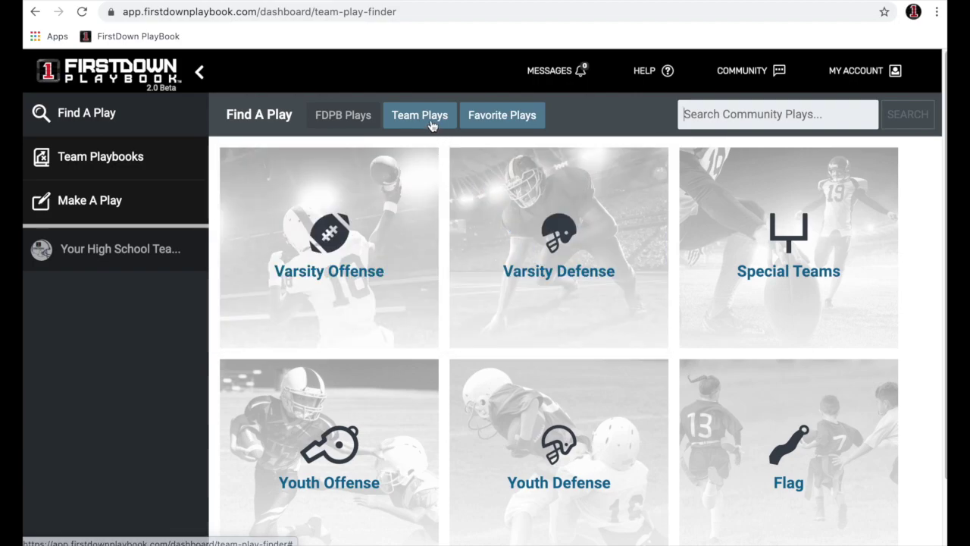
left_click(426, 118)
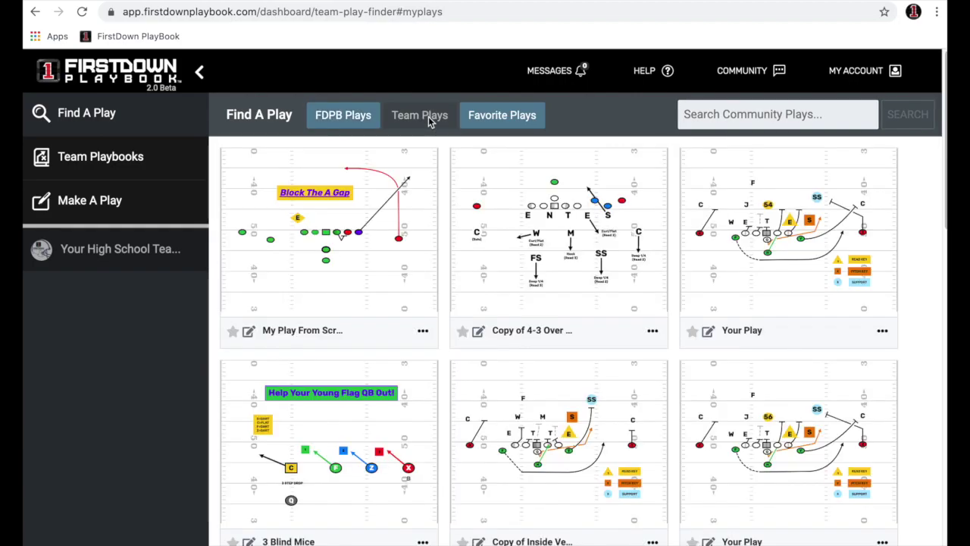
scroll(575, 387, "down", 1)
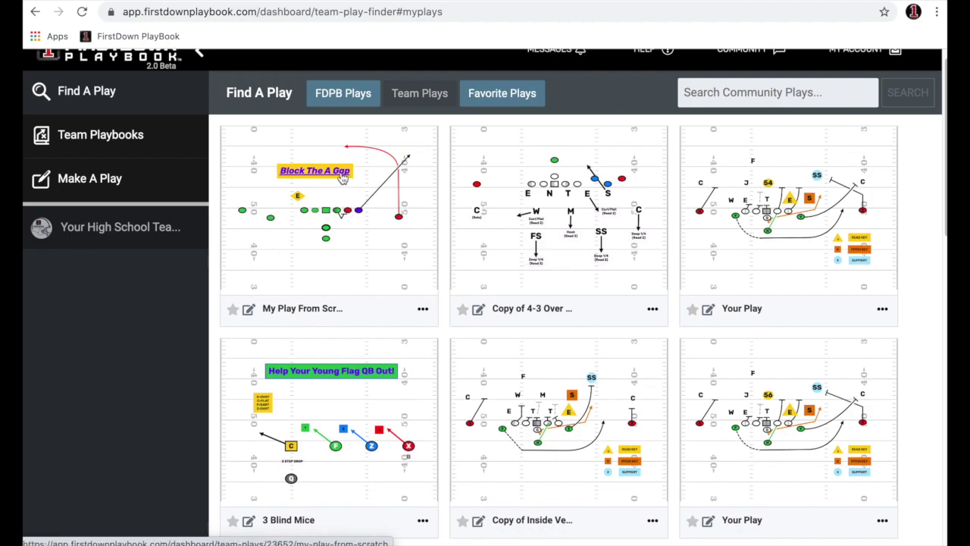
scroll(455, 250, "down", 1)
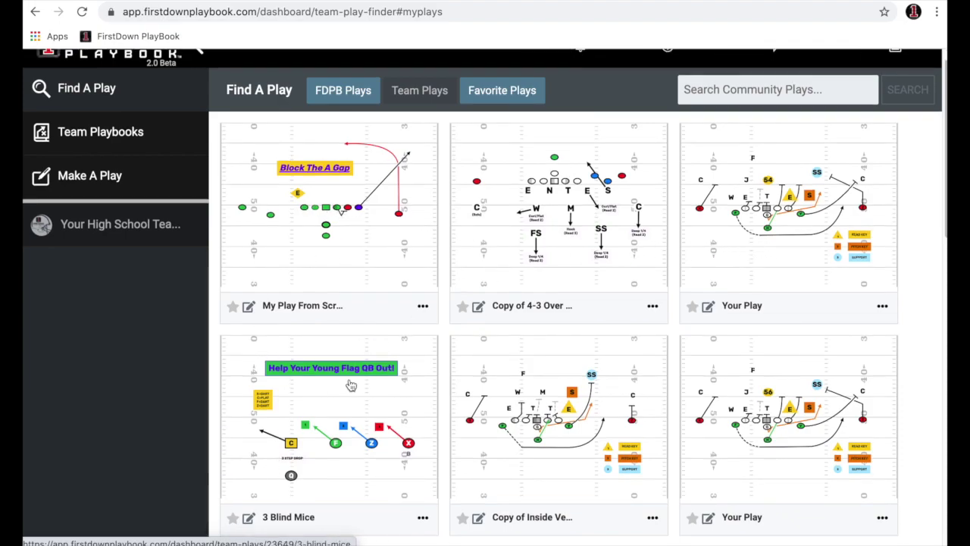
Create a new team playbook named "My New PlayBook" in Team Playbooks
scroll(447, 289, "up", 1)
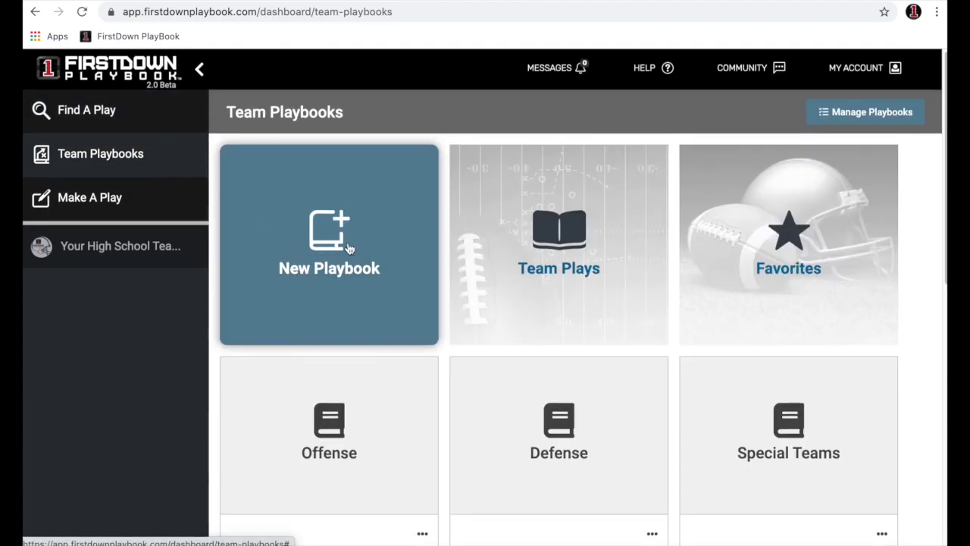
left_click(325, 240)
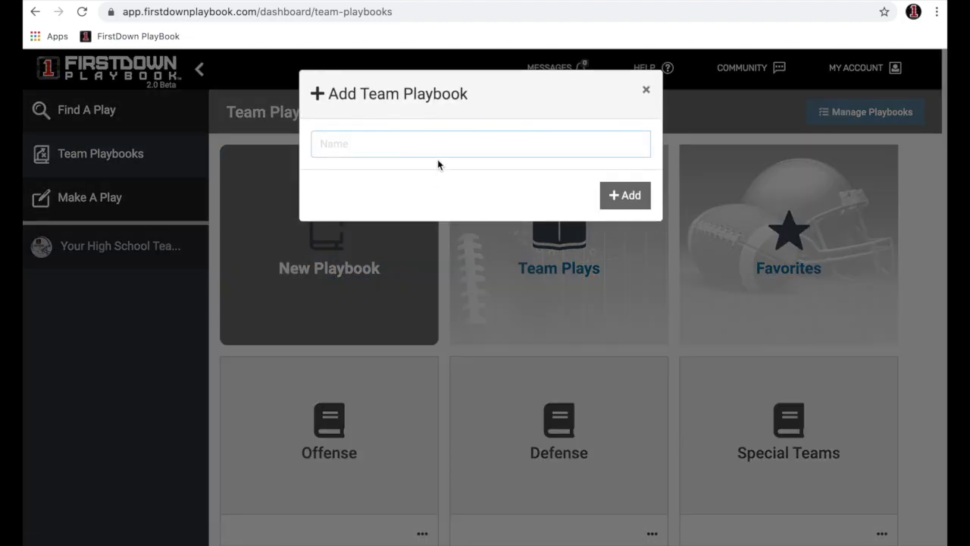
type("My New PlayBook")
left_click(641, 198)
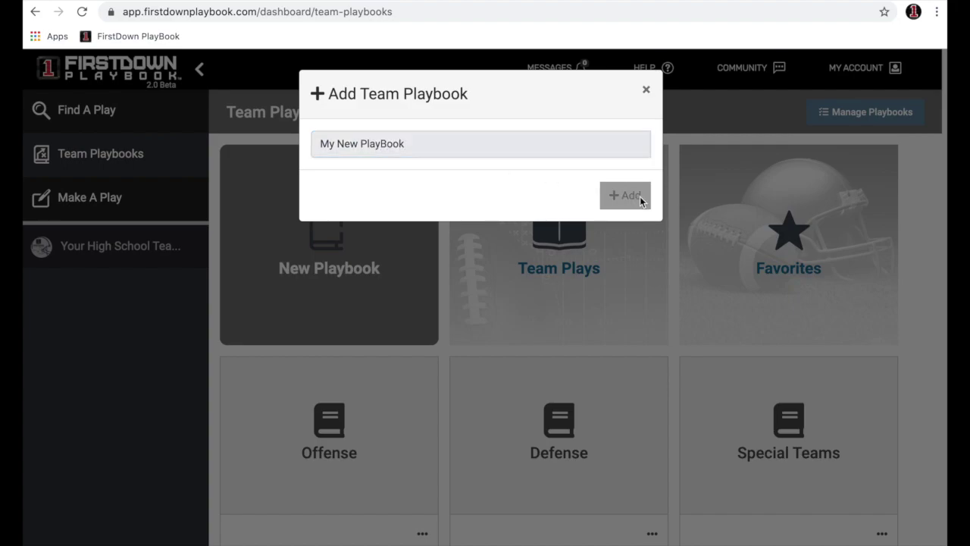
left_click(645, 90)
Open My New PlayBook and add the team plays My Play From Scratch, Copy of 4-3 Over and Your Play
scroll(686, 289, "down", 10)
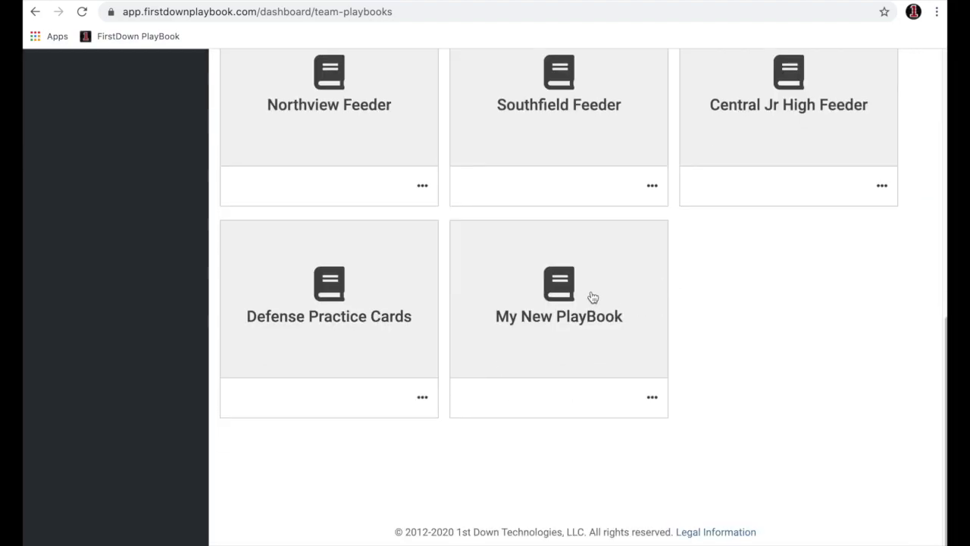
left_click(620, 307)
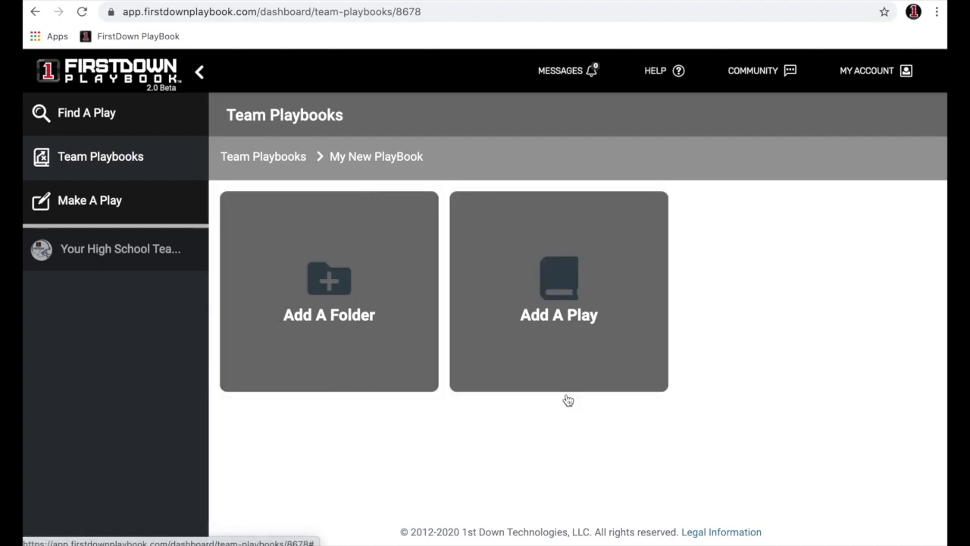
left_click(566, 275)
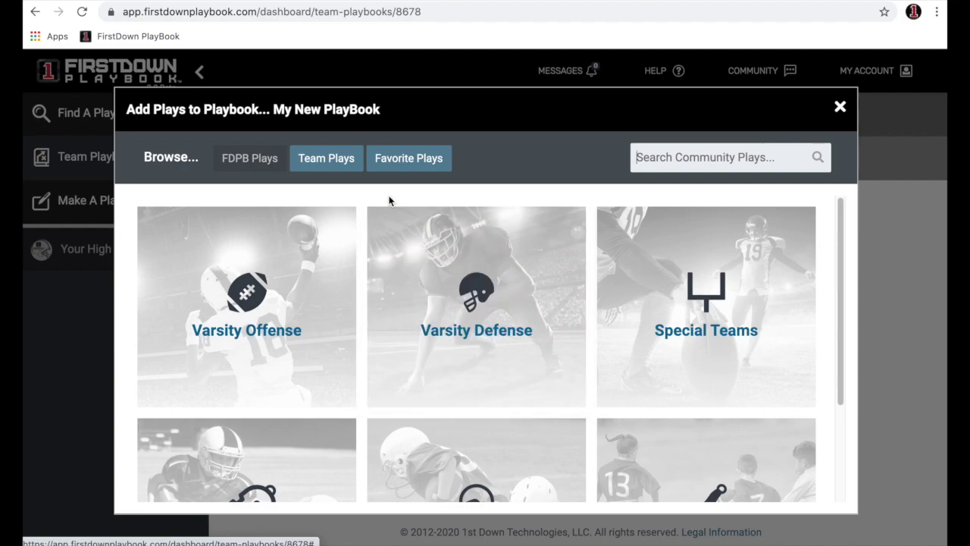
left_click(322, 159)
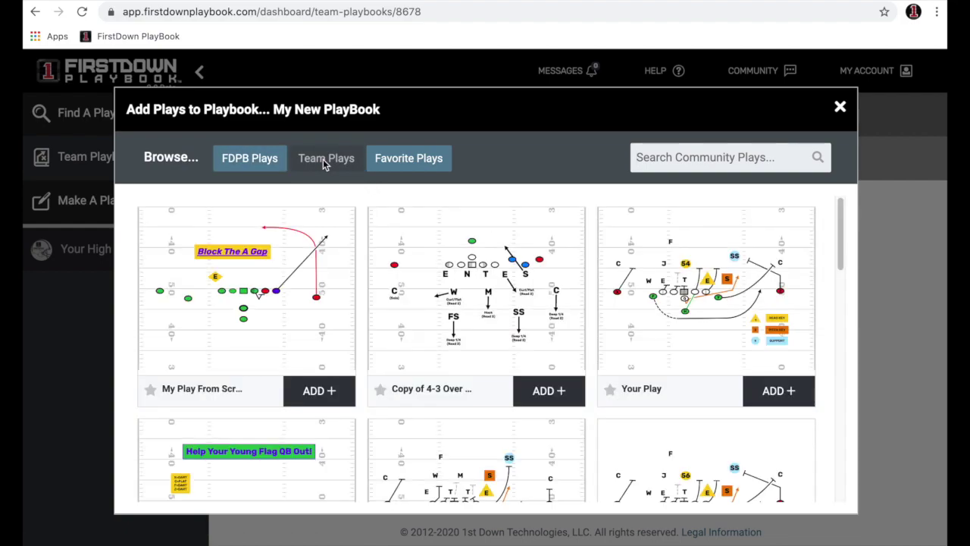
scroll(404, 287, "down", 2)
scroll(404, 287, "up", 2)
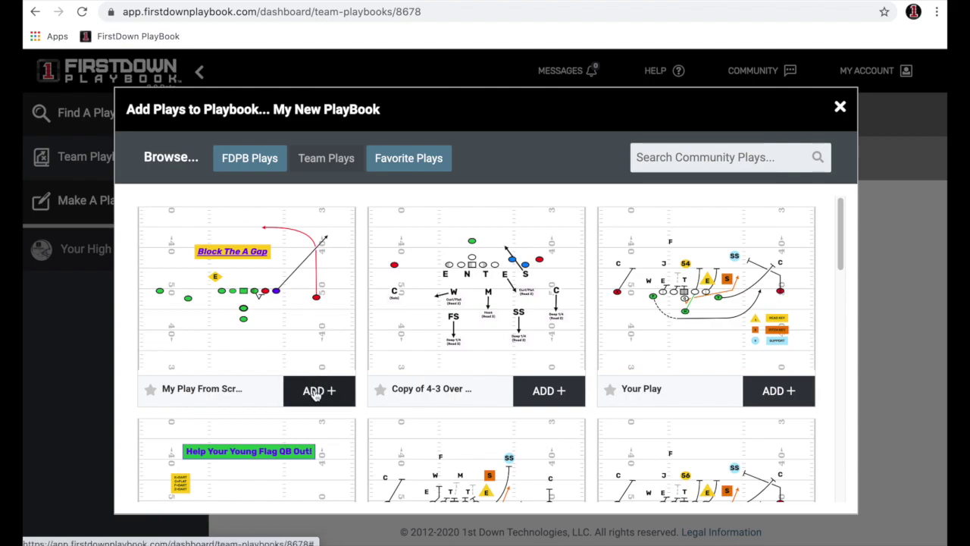
left_click(314, 391)
left_click(840, 107)
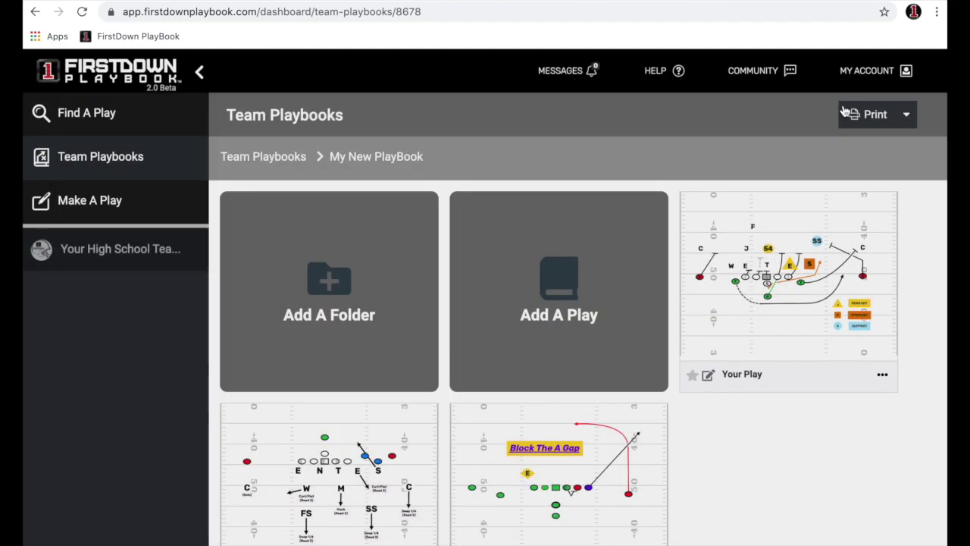
scroll(786, 449, "down", 1)
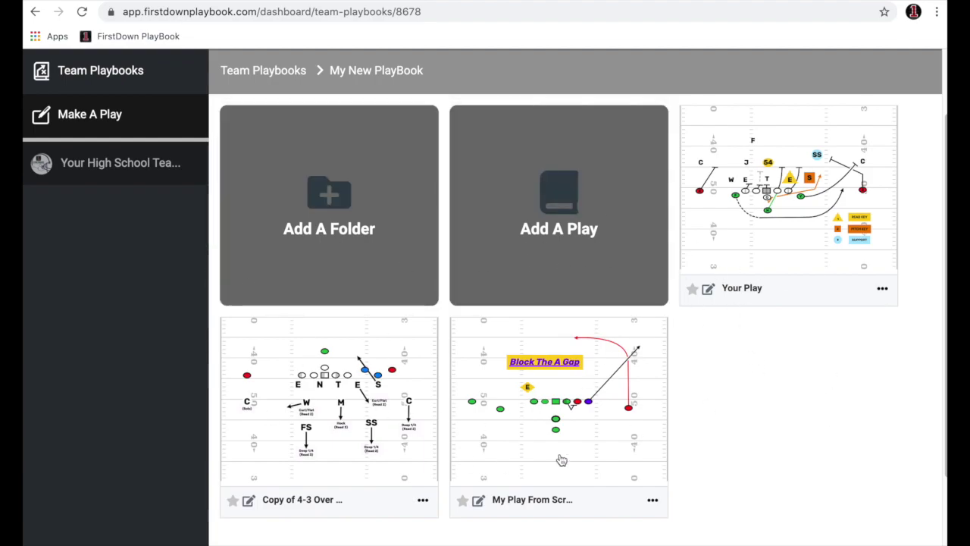
scroll(706, 409, "up", 1)
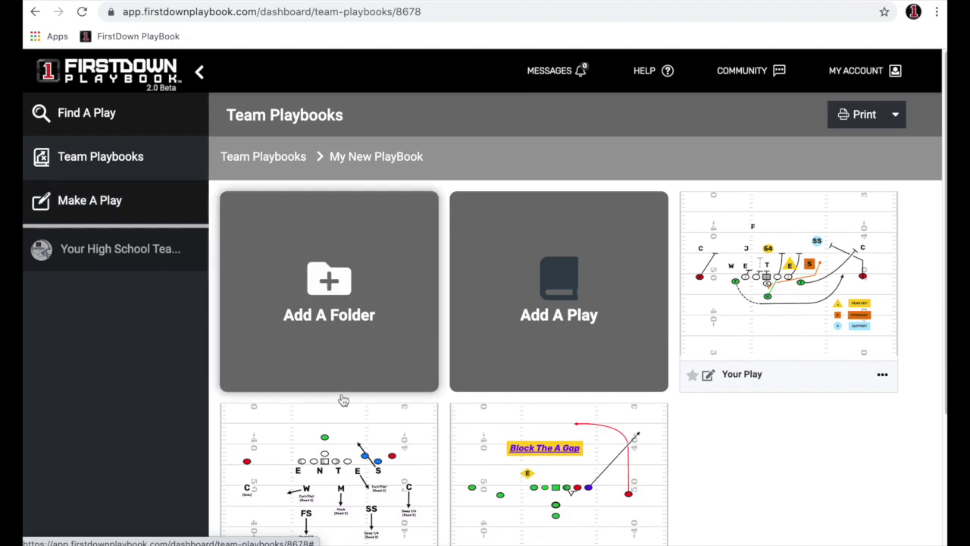
scroll(728, 452, "down", 1)
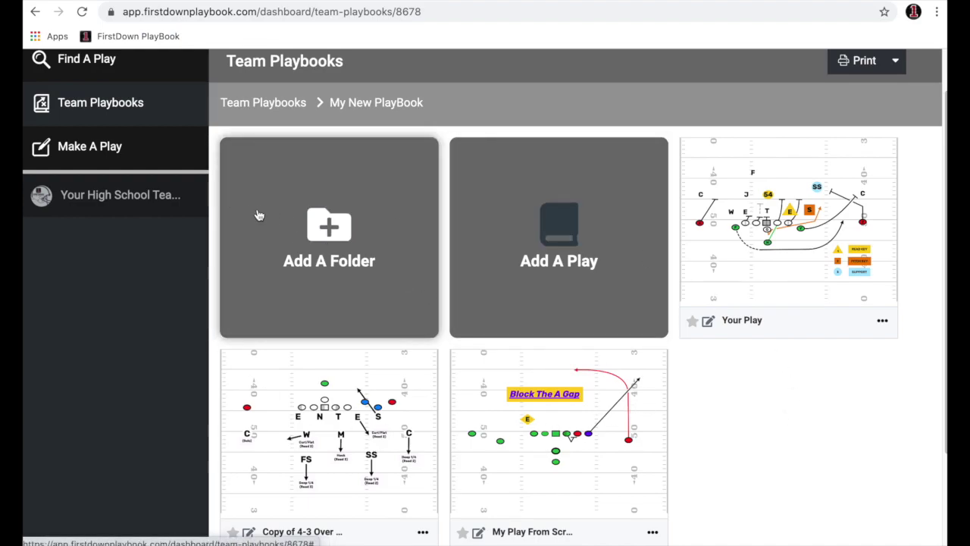
scroll(736, 412, "up", 1)
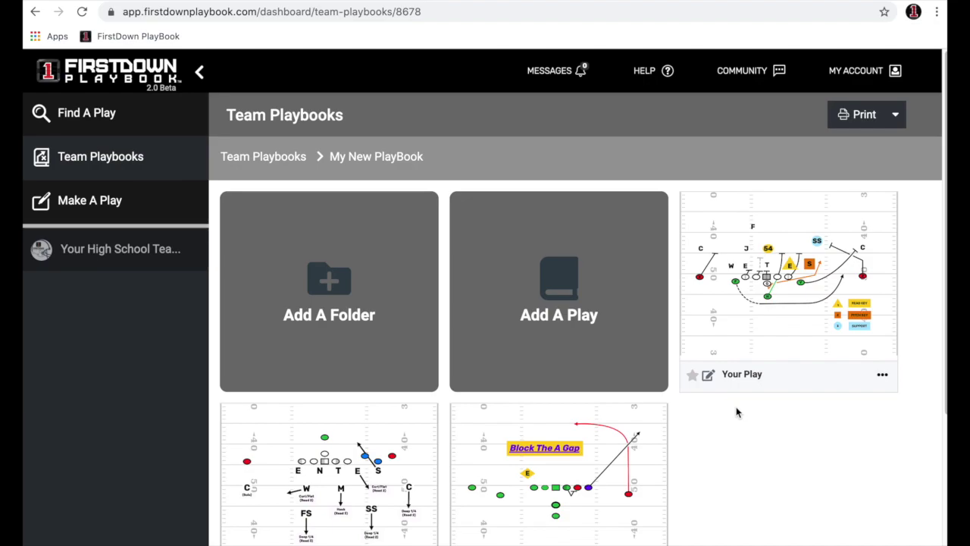